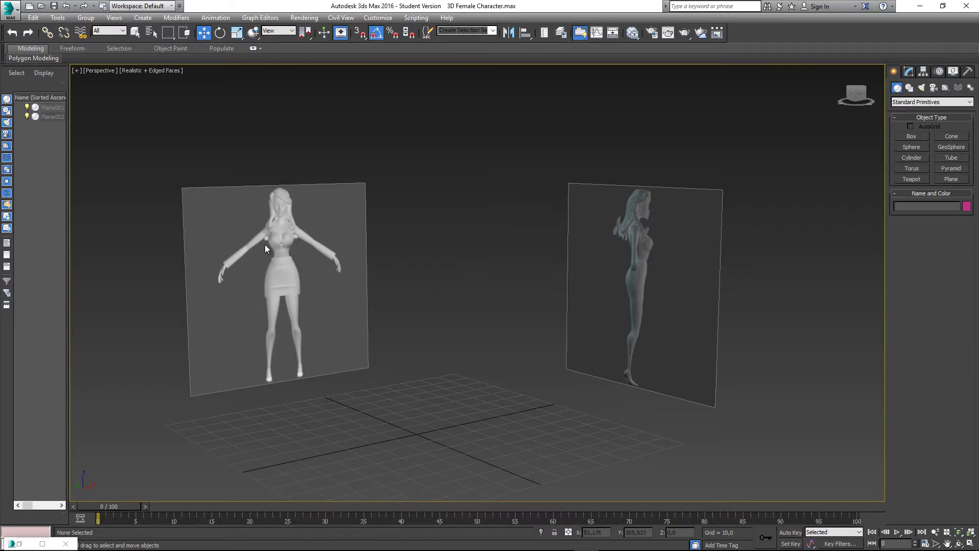
Switch the viewport from perspective to the Front view of the reference character and hide the grid.
{"action": "mouse_move", "coordinate": [454, 281]}
{"action": "middle_mouse_down", "text": "alt"}
{"action": "mouse_move", "coordinate": [465, 286]}
{"action": "mouse_move", "coordinate": [458, 282]}
{"action": "middle_mouse_up", "text": "alt"}
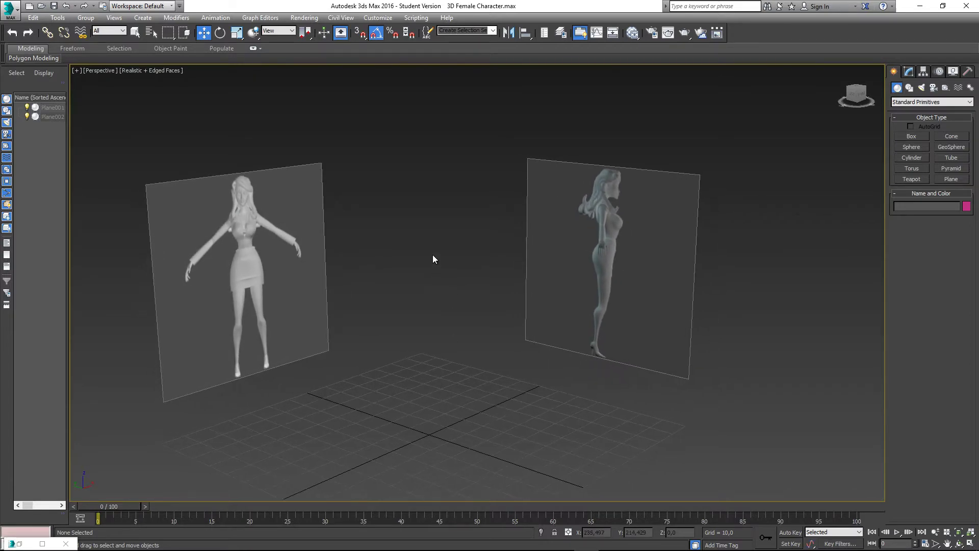
{"action": "middle_click_drag", "start_coordinate": [433, 258], "coordinate": [440, 271]}
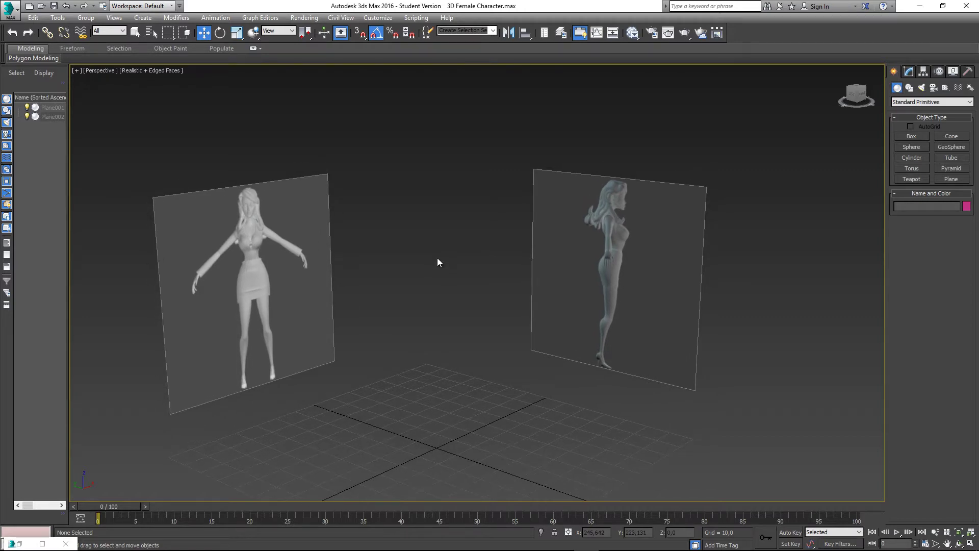
{"action": "key", "text": "f"}
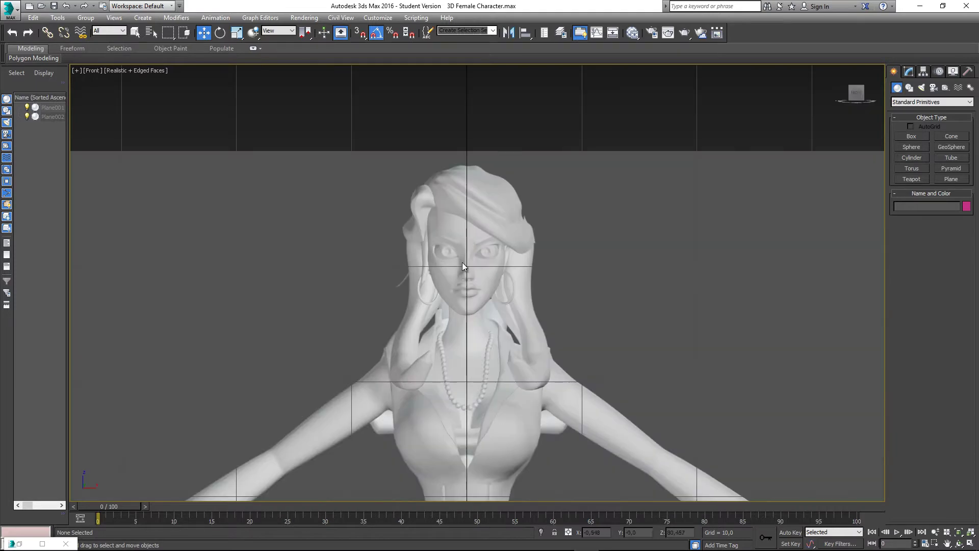
{"action": "middle_click_drag", "start_coordinate": [462, 262], "coordinate": [442, 230]}
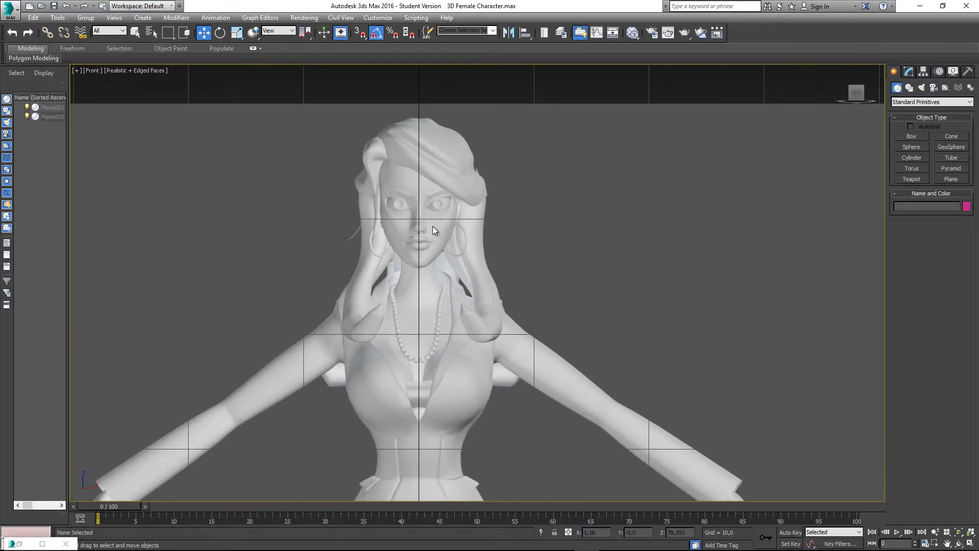
{"action": "key", "text": "g"}
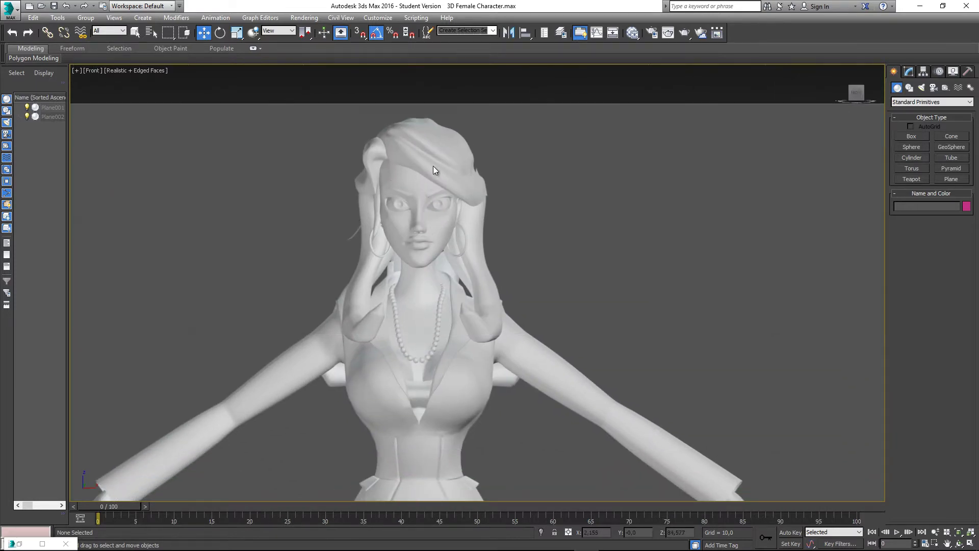
Examine the face on the front reference image up close, especially the eye outline and eyelids.
{"action": "scroll", "coordinate": [391, 189], "scroll_direction": "up", "scroll_amount": 8}
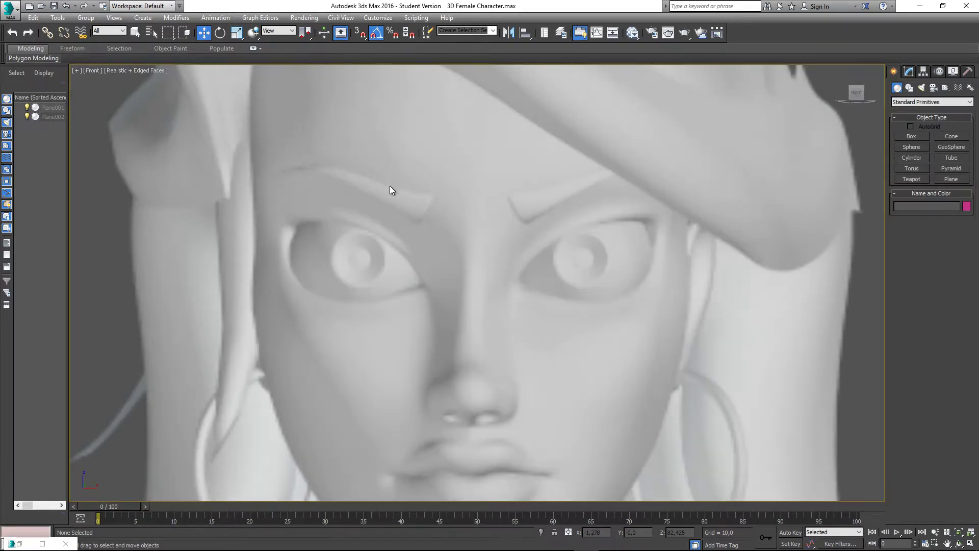
{"action": "scroll", "coordinate": [429, 169], "scroll_direction": "up", "scroll_amount": 6}
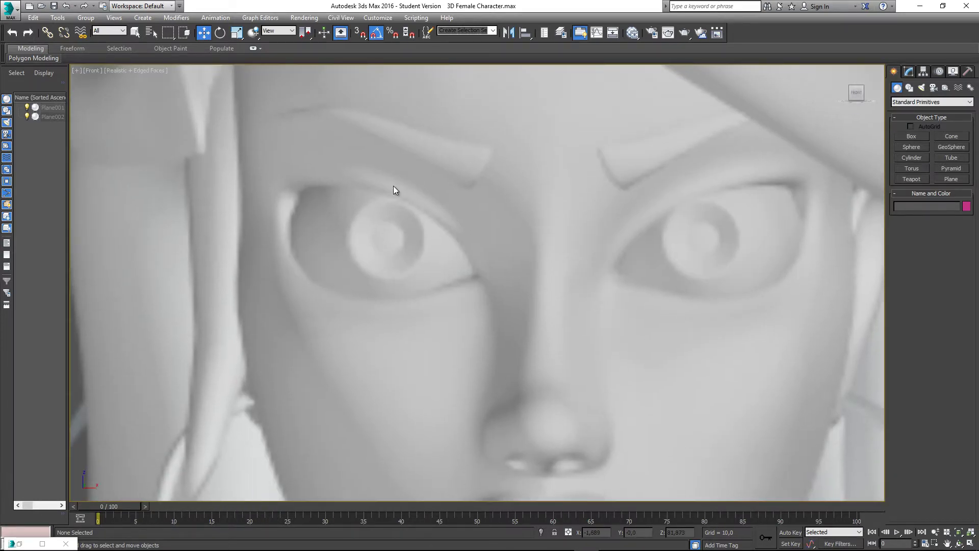
{"action": "scroll", "coordinate": [393, 184], "scroll_direction": "down", "scroll_amount": 4}
{"action": "scroll", "coordinate": [402, 212], "scroll_direction": "up", "scroll_amount": 3}
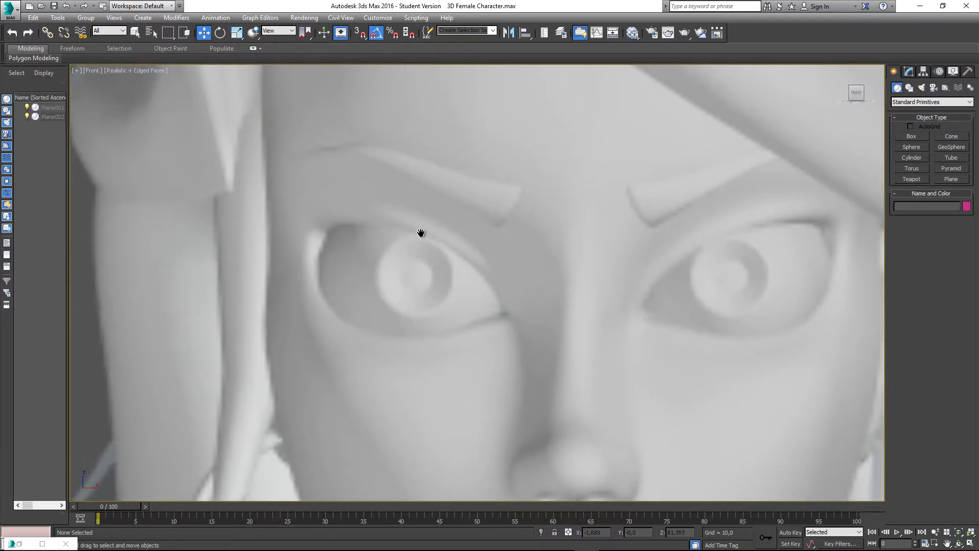
{"action": "scroll", "coordinate": [416, 232], "scroll_direction": "down", "scroll_amount": 1}
{"action": "scroll", "coordinate": [444, 232], "scroll_direction": "up", "scroll_amount": 1}
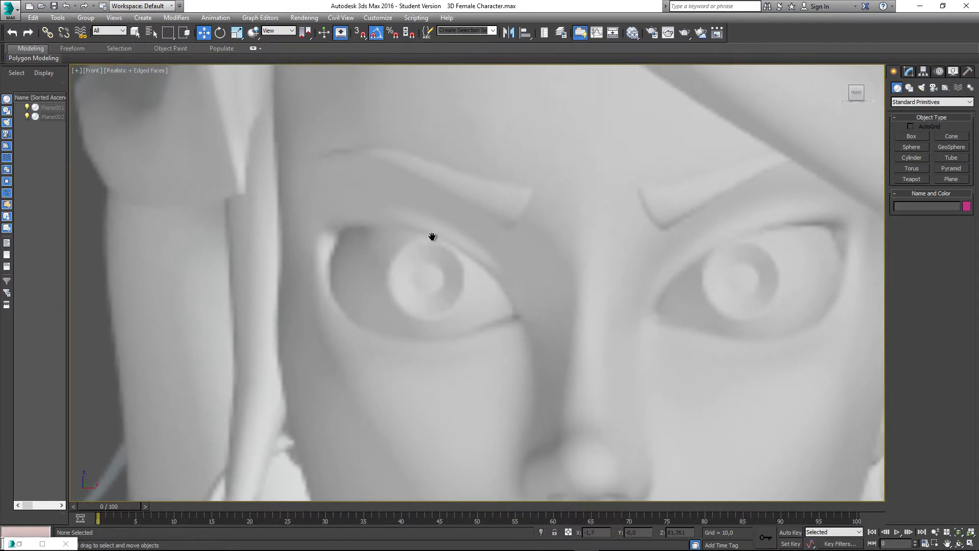
{"action": "scroll", "coordinate": [506, 352], "scroll_direction": "up", "scroll_amount": 1}
{"action": "scroll", "coordinate": [422, 323], "scroll_direction": "up", "scroll_amount": 3}
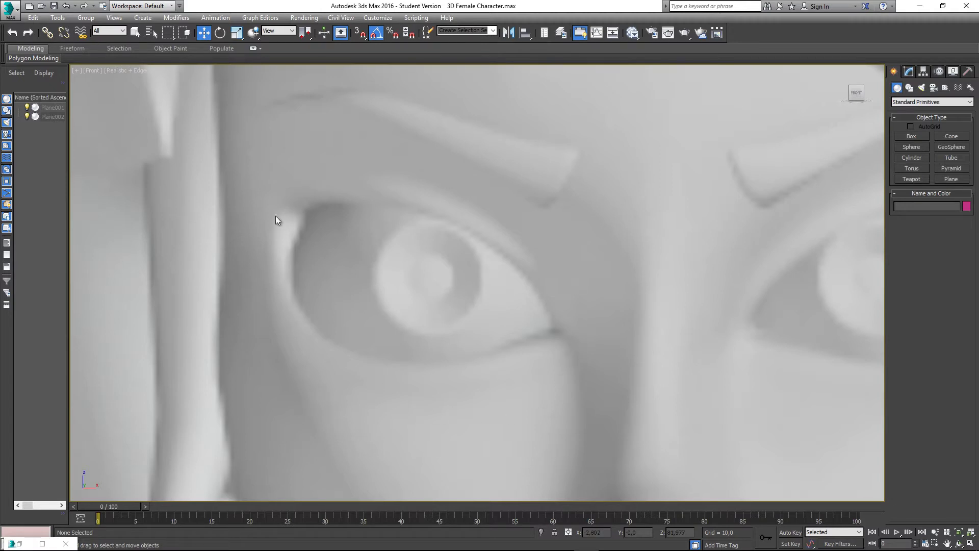
{"action": "scroll", "coordinate": [478, 217], "scroll_direction": "down", "scroll_amount": 8}
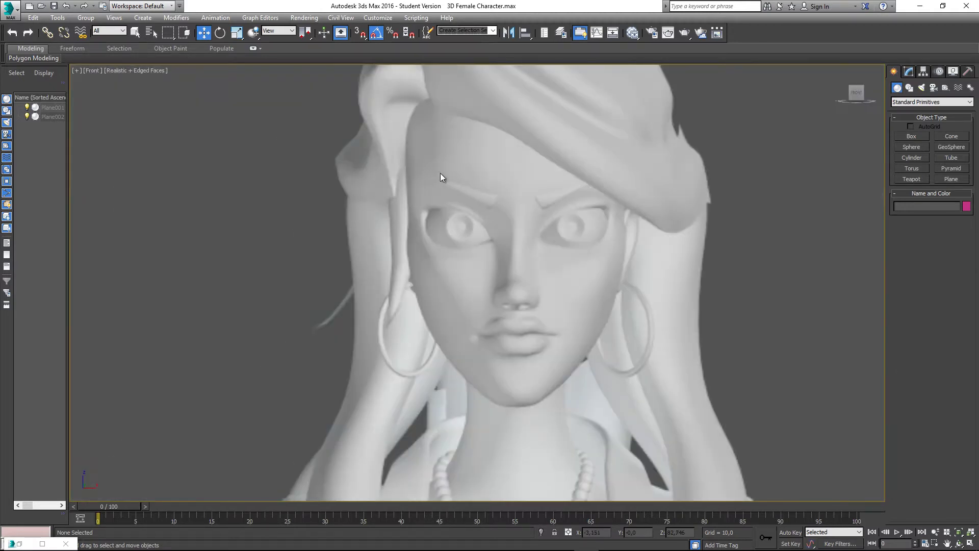
{"action": "middle_click_drag", "start_coordinate": [469, 224], "coordinate": [427, 253]}
{"action": "scroll", "coordinate": [427, 253], "scroll_direction": "up", "scroll_amount": 2}
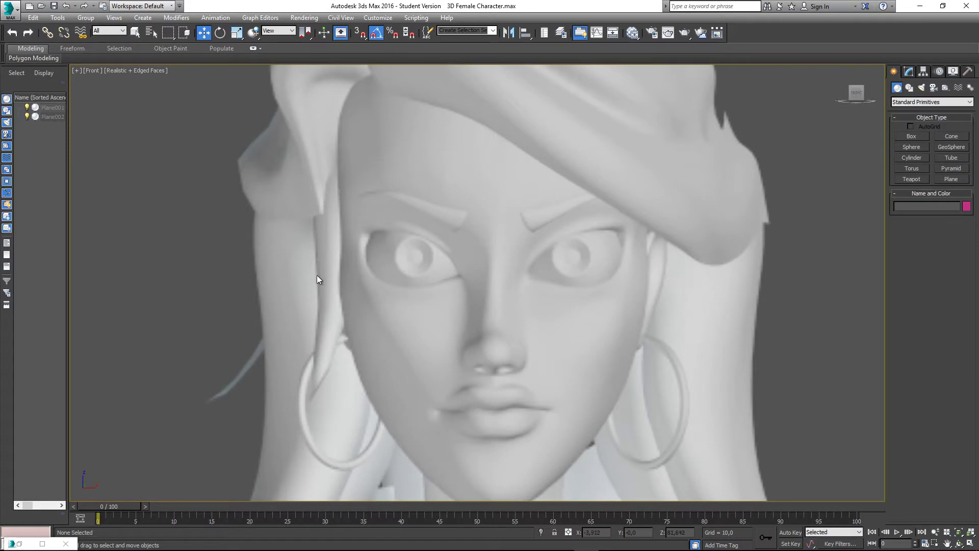
{"action": "middle_click_drag", "start_coordinate": [432, 287], "coordinate": [428, 305]}
{"action": "middle_click_drag", "start_coordinate": [453, 359], "coordinate": [429, 335]}
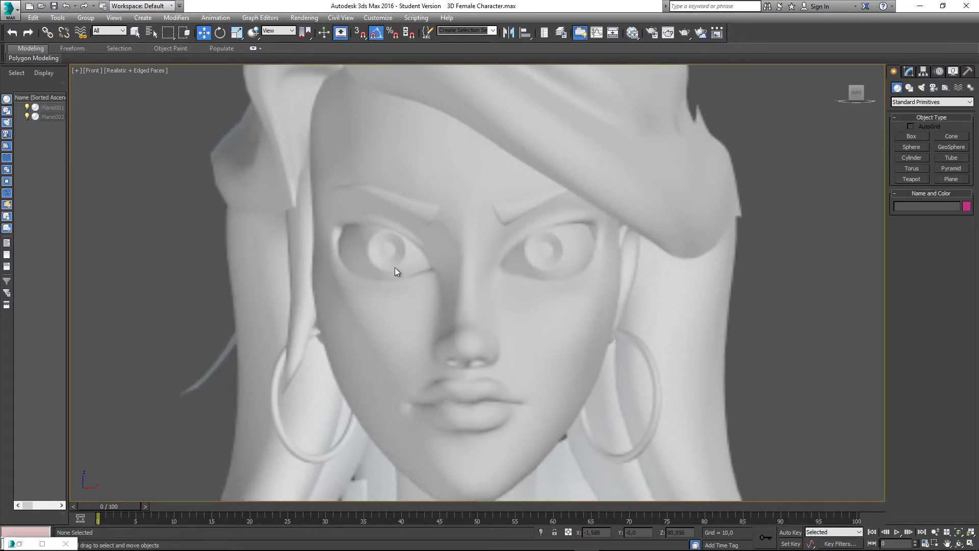
Draw a small plane about 0.224 long and 0.271 wide just below the lower eyelid of the character's right eye.
{"action": "scroll", "coordinate": [381, 236], "scroll_direction": "up", "scroll_amount": 6}
{"action": "middle_click_drag", "start_coordinate": [387, 245], "coordinate": [440, 199]}
{"action": "left_click", "coordinate": [947, 178]}
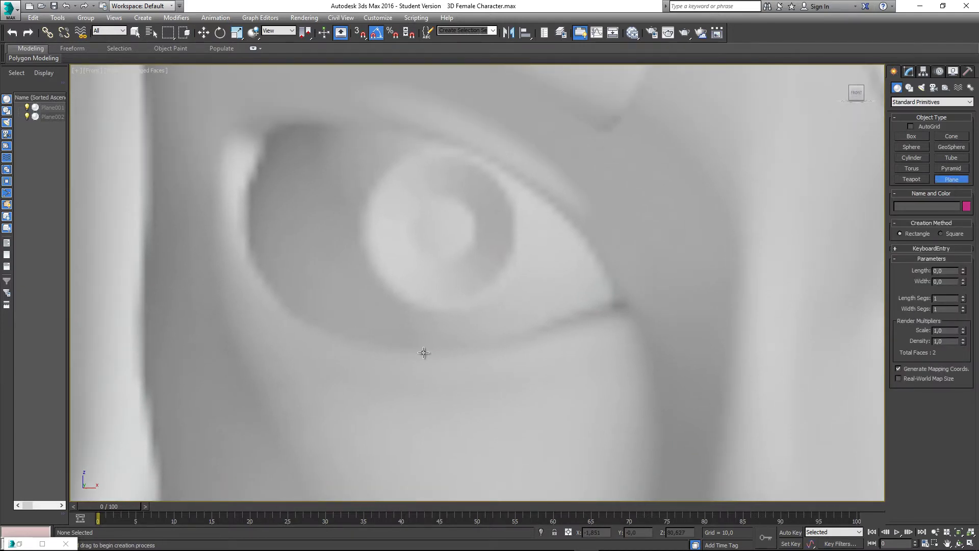
{"action": "left_click_drag", "start_coordinate": [422, 350], "coordinate": [474, 394]}
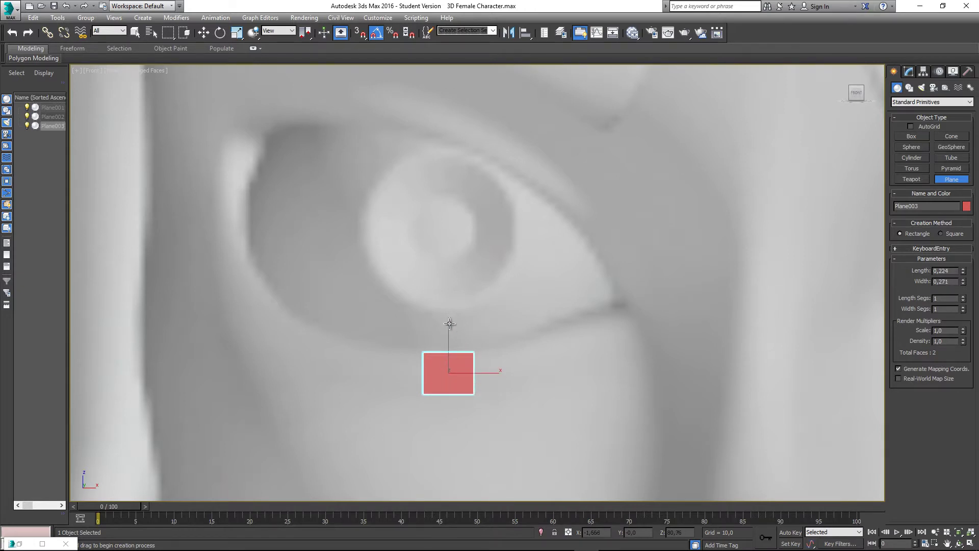
Try higher segment counts on the small plane, up to 5 length segments, and restore length and width segments to 1.
{"action": "middle_click_drag", "start_coordinate": [447, 345], "coordinate": [406, 280]}
{"action": "scroll", "coordinate": [433, 296], "scroll_direction": "up", "scroll_amount": 2}
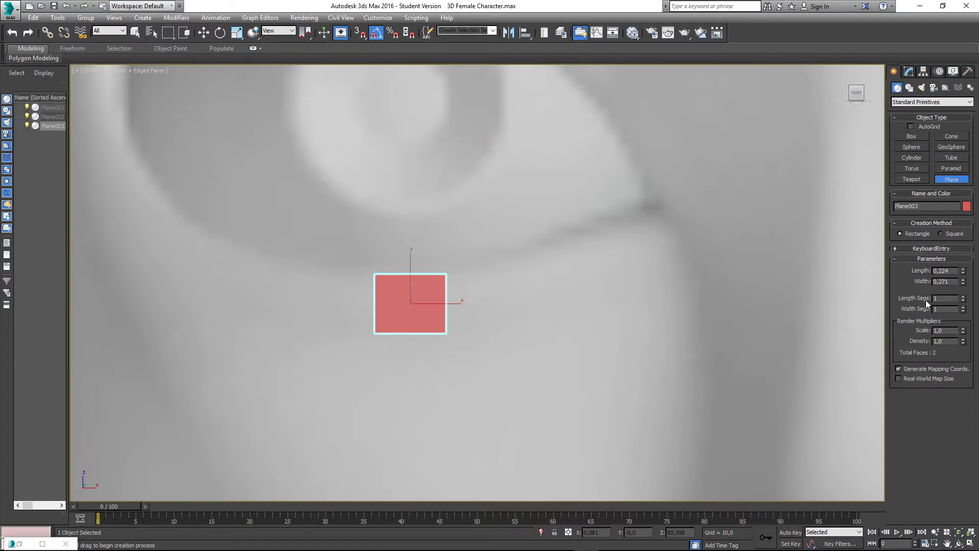
{"action": "left_click", "coordinate": [962, 296]}
{"action": "middle_click_drag", "start_coordinate": [410, 299], "coordinate": [405, 322]}
{"action": "scroll", "coordinate": [400, 322], "scroll_direction": "up", "scroll_amount": 3}
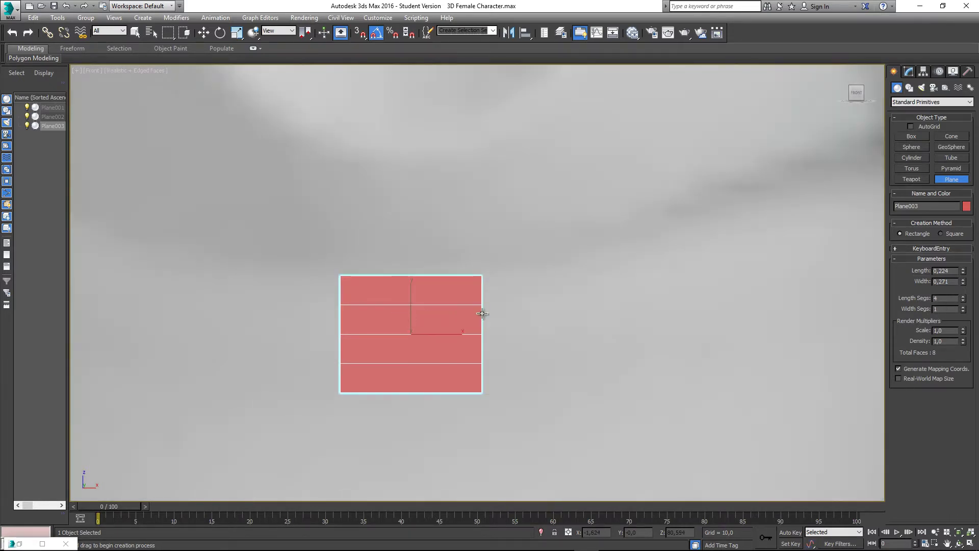
{"action": "left_click", "coordinate": [962, 307]}
{"action": "left_click", "coordinate": [963, 306]}
{"action": "scroll", "coordinate": [524, 262], "scroll_direction": "up", "scroll_amount": 2}
{"action": "middle_click_drag", "start_coordinate": [399, 308], "coordinate": [481, 297]}
{"action": "left_click", "coordinate": [962, 310]}
{"action": "left_click", "coordinate": [963, 311]}
{"action": "left_click", "coordinate": [963, 296]}
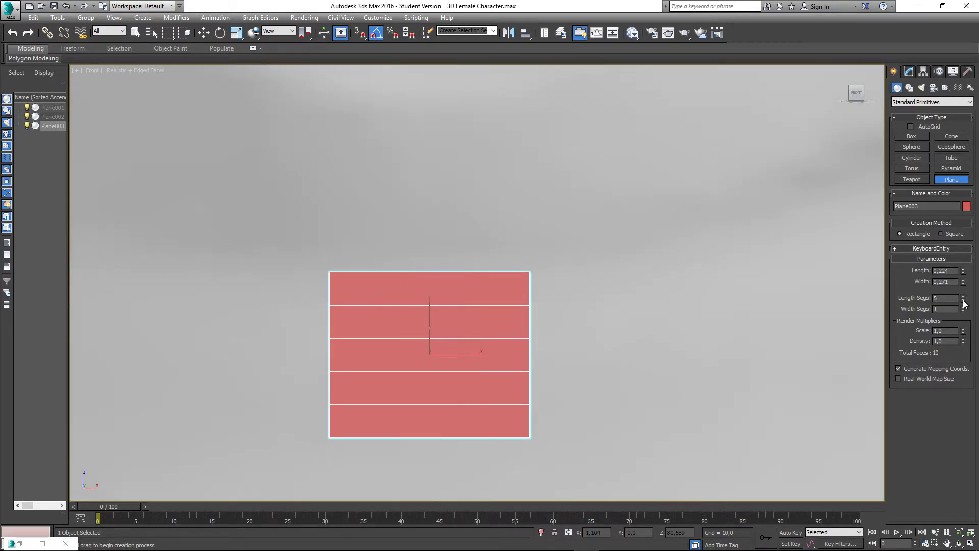
{"action": "left_click", "coordinate": [963, 300]}
{"action": "left_click", "coordinate": [963, 300]}
{"action": "left_click", "coordinate": [963, 300]}
{"action": "left_click", "coordinate": [963, 300]}
Examine the plane's size and placement against the lower eyelid and the surrounding eye contour of the reference face.
{"action": "scroll", "coordinate": [499, 280], "scroll_direction": "down", "scroll_amount": 6}
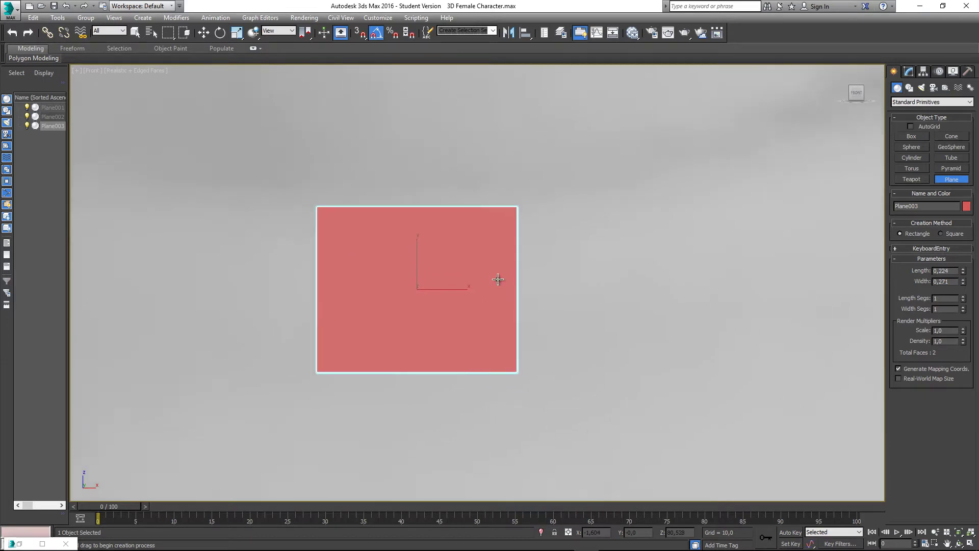
{"action": "scroll", "coordinate": [475, 304], "scroll_direction": "down", "scroll_amount": 3}
{"action": "scroll", "coordinate": [479, 303], "scroll_direction": "up", "scroll_amount": 5}
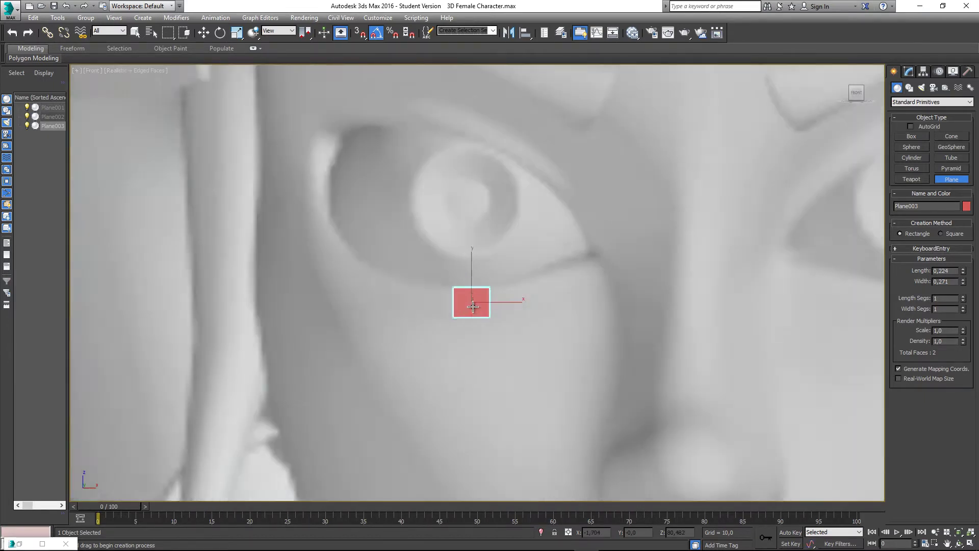
{"action": "scroll", "coordinate": [474, 305], "scroll_direction": "down", "scroll_amount": 5}
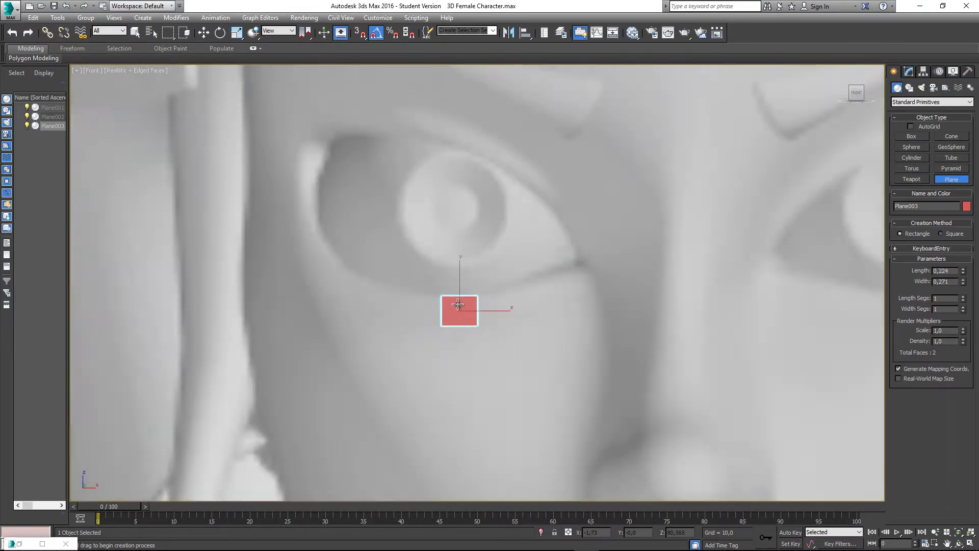
{"action": "scroll", "coordinate": [462, 306], "scroll_direction": "up", "scroll_amount": 5}
{"action": "scroll", "coordinate": [462, 306], "scroll_direction": "up", "scroll_amount": 3}
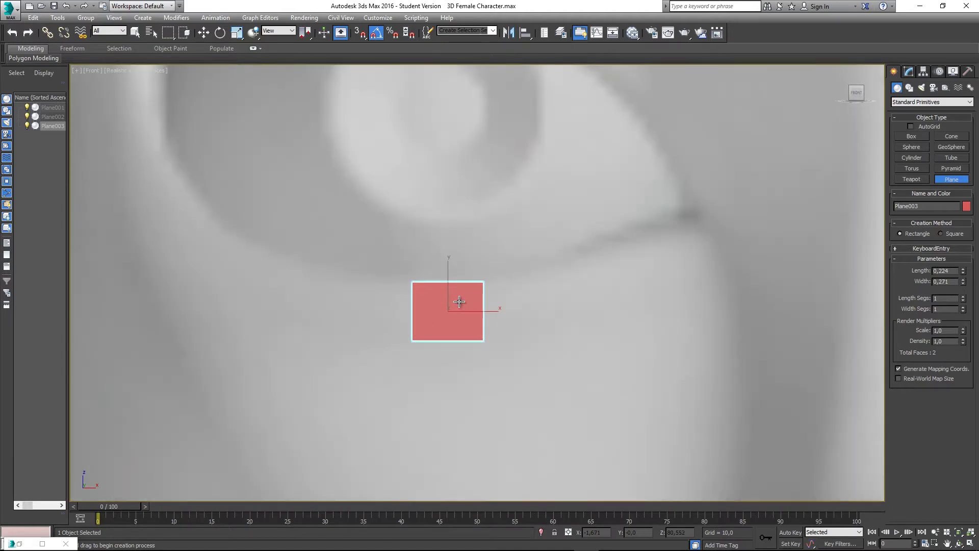
{"action": "scroll", "coordinate": [461, 304], "scroll_direction": "down", "scroll_amount": 1}
{"action": "middle_click_drag", "start_coordinate": [469, 317], "coordinate": [466, 315]}
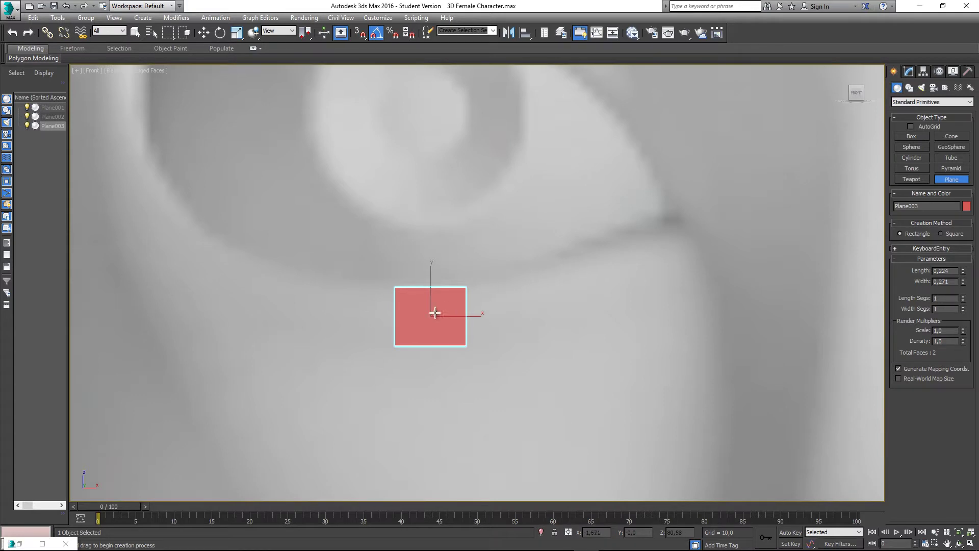
{"action": "middle_click_drag", "start_coordinate": [435, 312], "coordinate": [427, 306]}
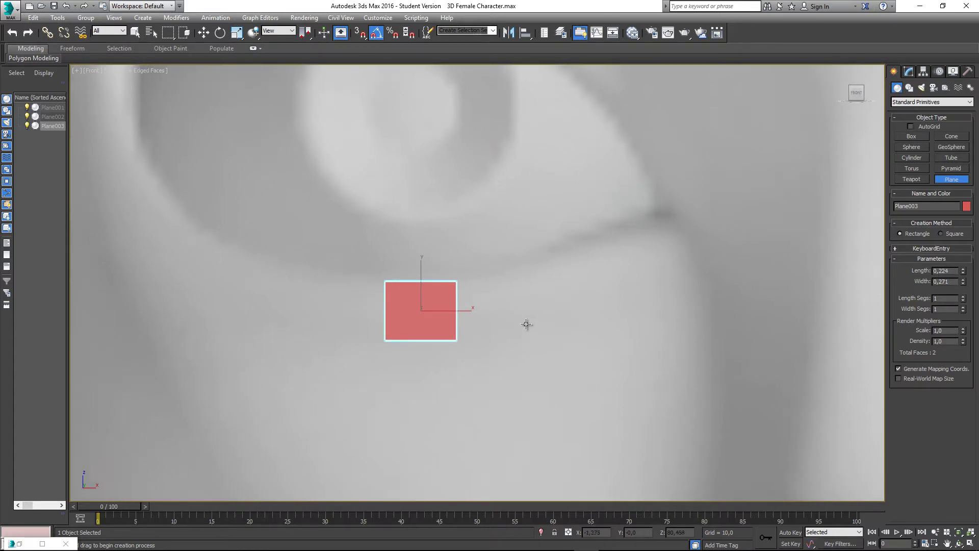
{"action": "middle_click_drag", "start_coordinate": [525, 323], "coordinate": [519, 315]}
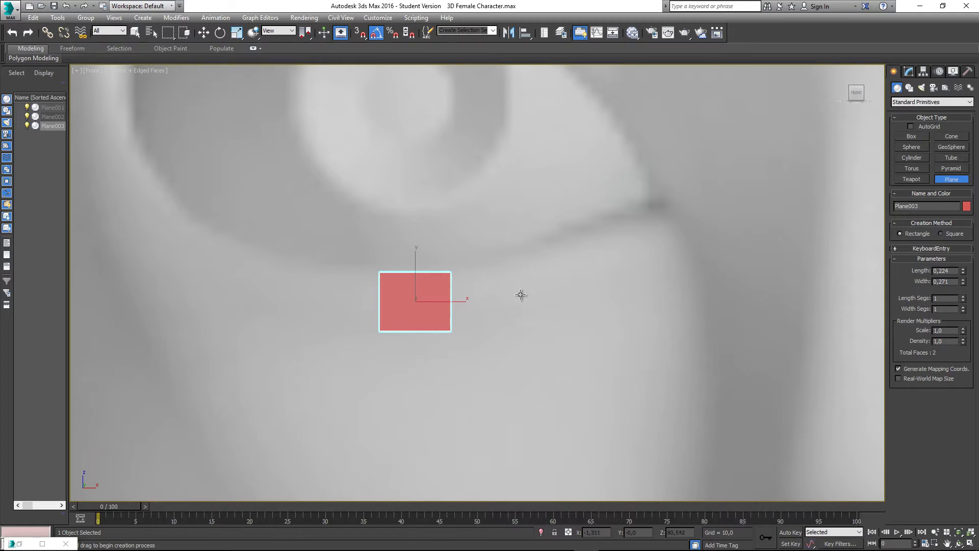
{"action": "scroll", "coordinate": [507, 278], "scroll_direction": "down", "scroll_amount": 4}
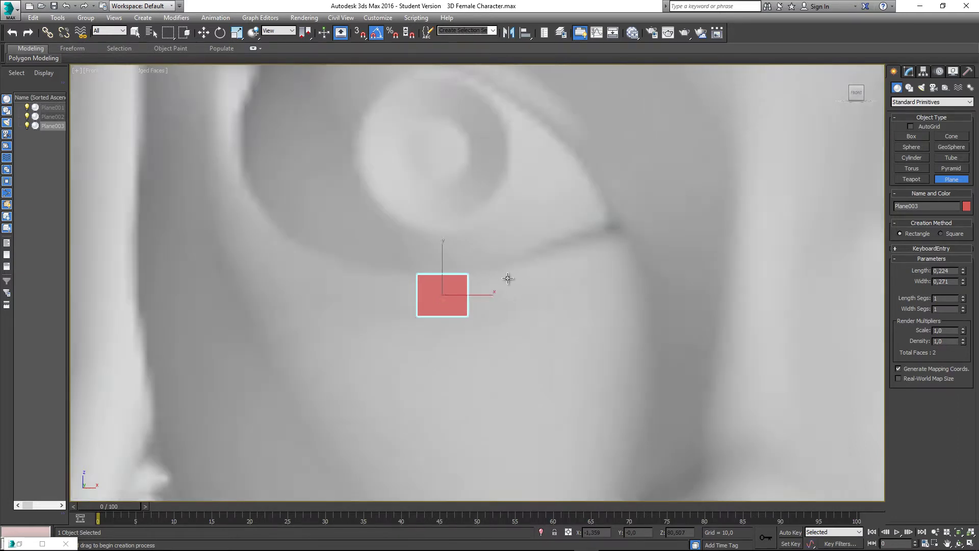
{"action": "middle_click_drag", "start_coordinate": [510, 258], "coordinate": [490, 305]}
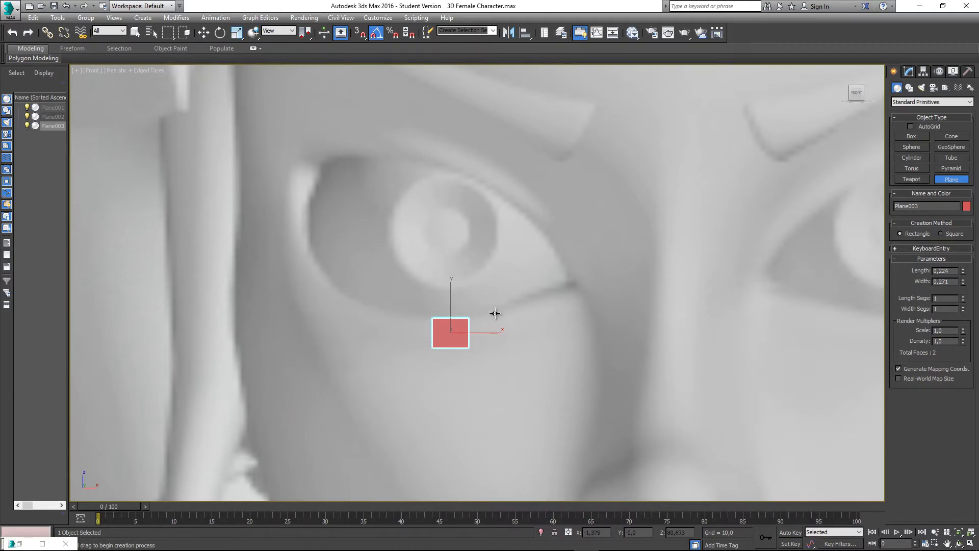
{"action": "middle_click_drag", "start_coordinate": [466, 300], "coordinate": [451, 292]}
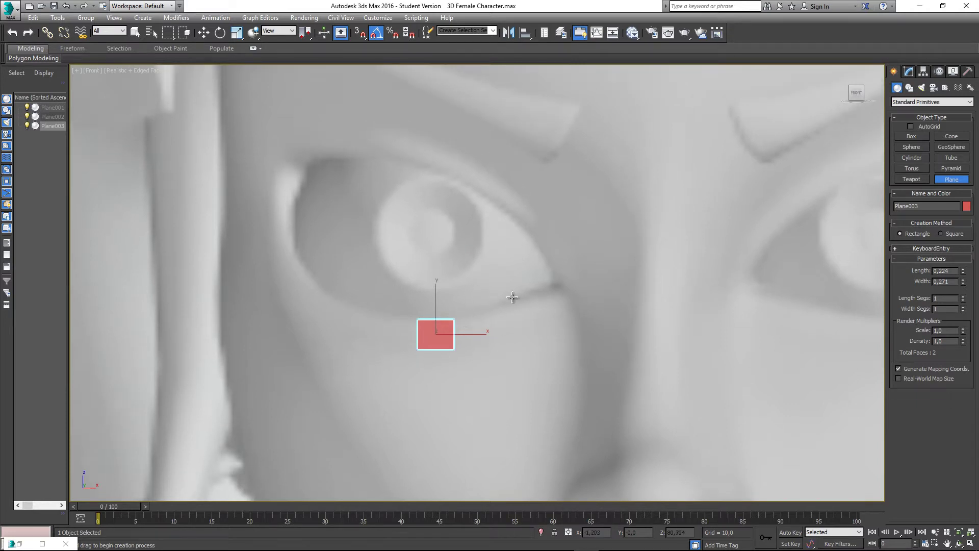
{"action": "scroll", "coordinate": [356, 176], "scroll_direction": "down", "scroll_amount": 5}
{"action": "middle_click_drag", "start_coordinate": [357, 176], "coordinate": [370, 205]}
{"action": "scroll", "coordinate": [370, 206], "scroll_direction": "up", "scroll_amount": 3}
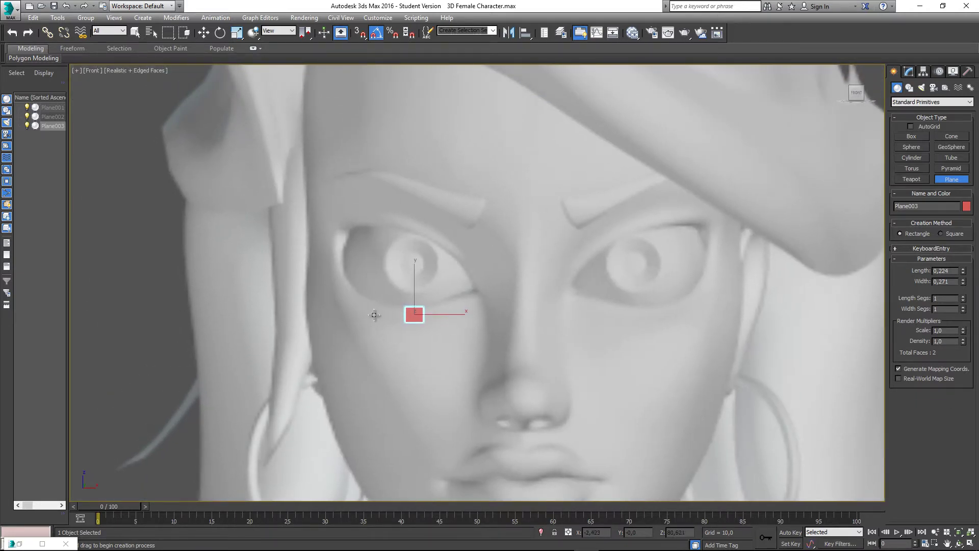
{"action": "scroll", "coordinate": [423, 313], "scroll_direction": "up", "scroll_amount": 2}
{"action": "middle_click_drag", "start_coordinate": [422, 314], "coordinate": [424, 322]}
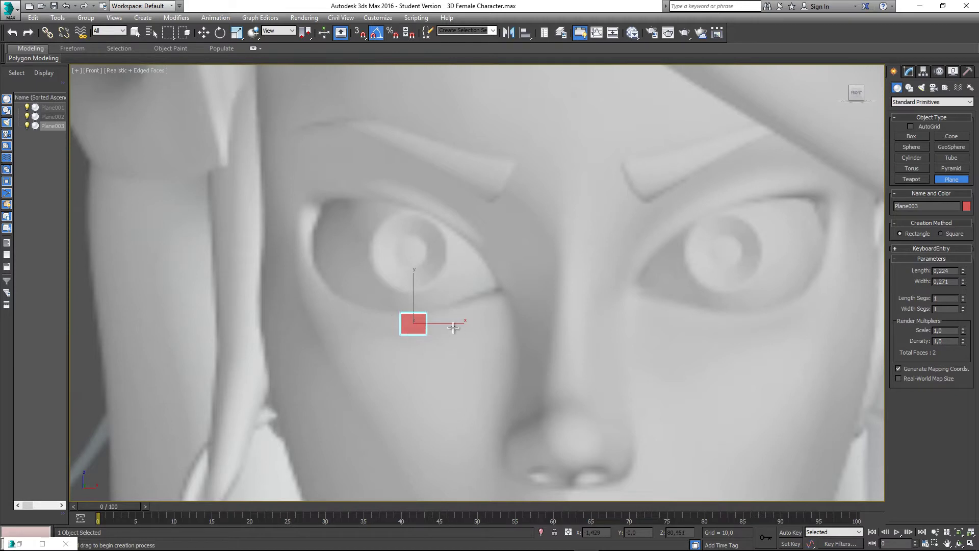
{"action": "scroll", "coordinate": [455, 234], "scroll_direction": "down", "scroll_amount": 1}
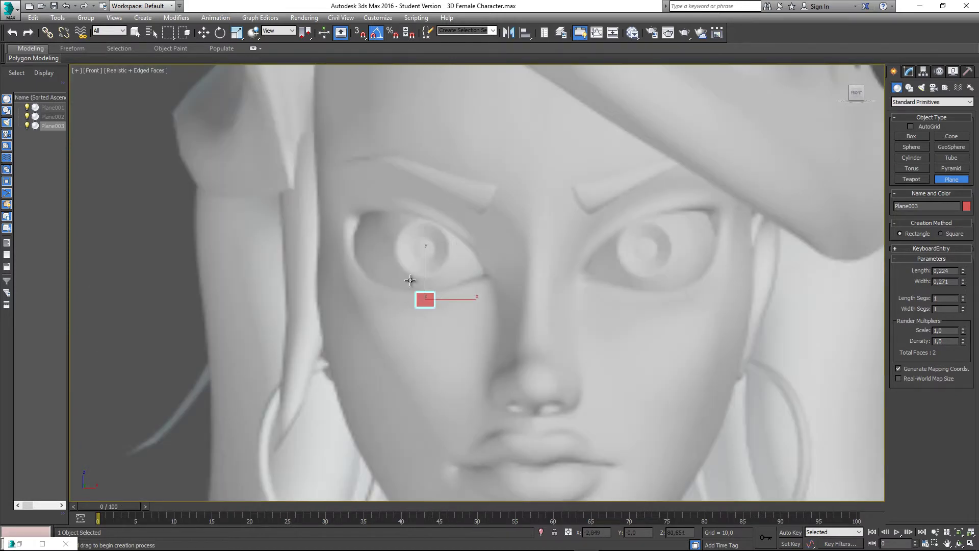
{"action": "middle_click_drag", "start_coordinate": [436, 323], "coordinate": [448, 335]}
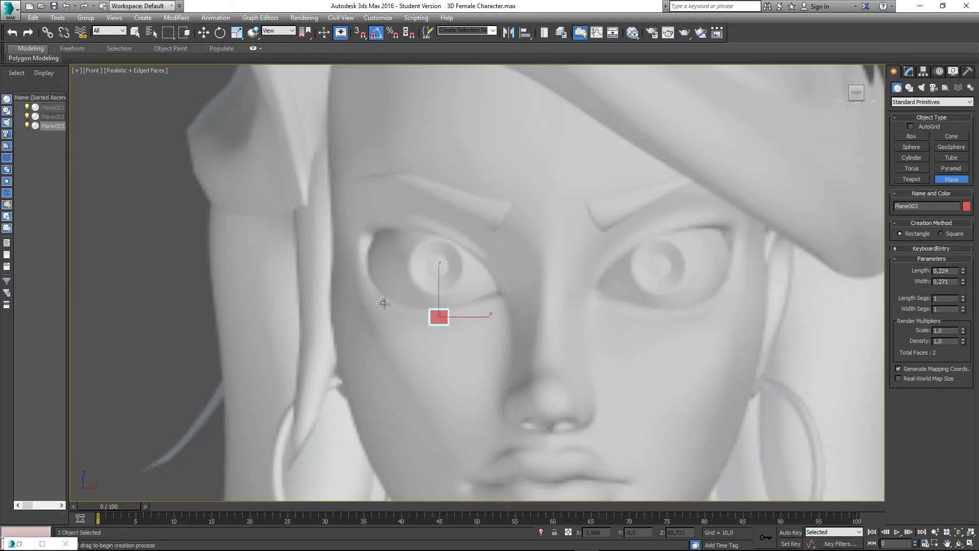
{"action": "scroll", "coordinate": [439, 312], "scroll_direction": "up", "scroll_amount": 1}
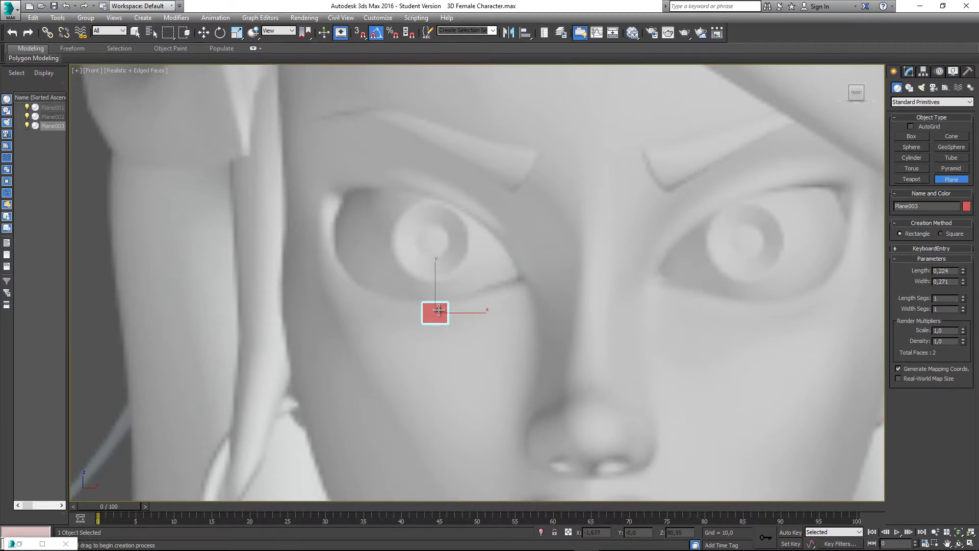
{"action": "middle_click_drag", "start_coordinate": [439, 310], "coordinate": [431, 311]}
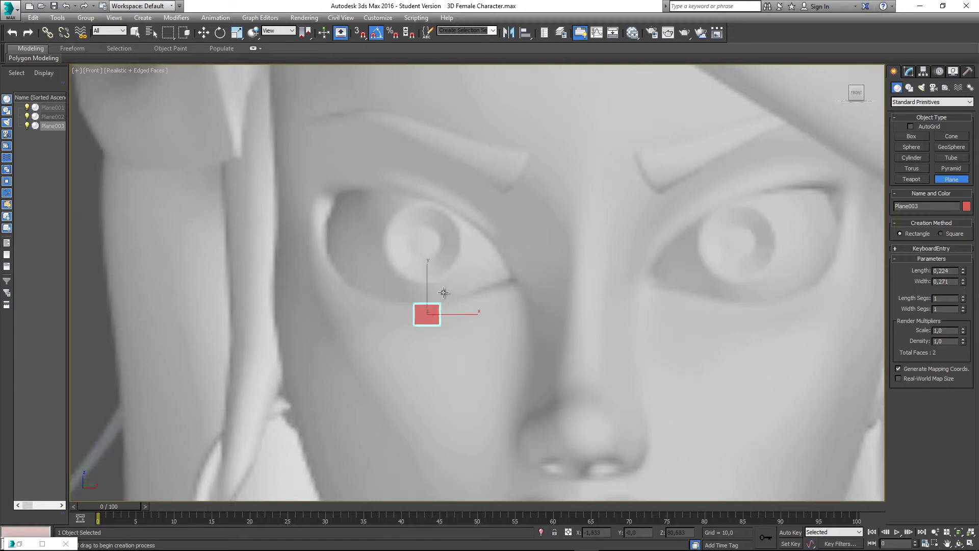
{"action": "scroll", "coordinate": [425, 307], "scroll_direction": "up", "scroll_amount": 2}
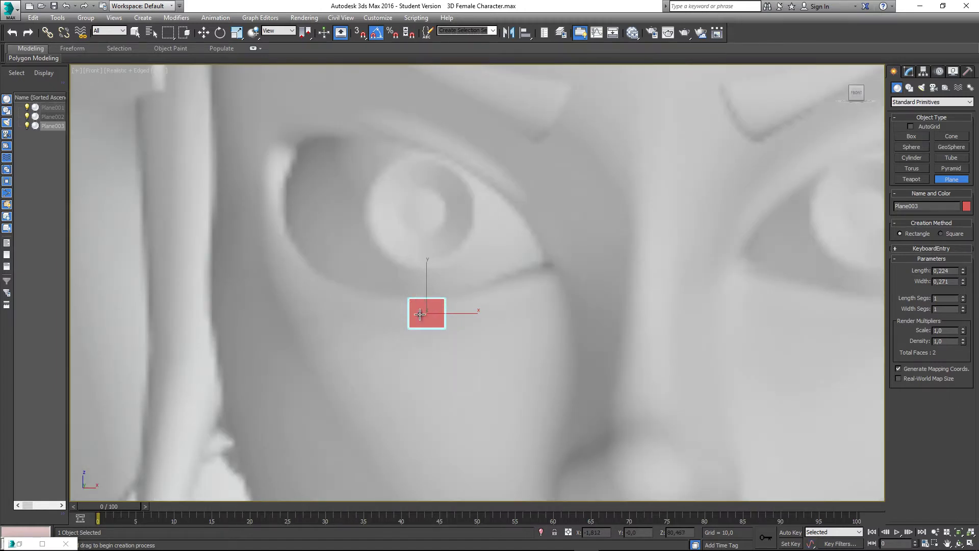
Inspect how the small plane sits along the lower eyelid between the pupil and the inner eye corner.
{"action": "middle_click_drag", "start_coordinate": [423, 294], "coordinate": [422, 289]}
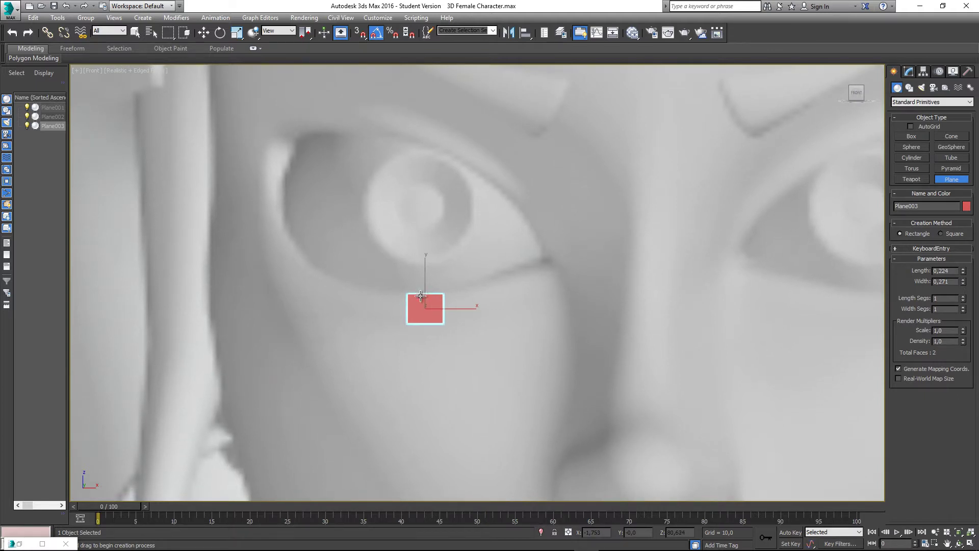
{"action": "mouse_move", "coordinate": [428, 305]}
{"action": "middle_mouse_down"}
{"action": "mouse_move", "coordinate": [425, 318]}
{"action": "mouse_move", "coordinate": [428, 311]}
{"action": "middle_mouse_up"}
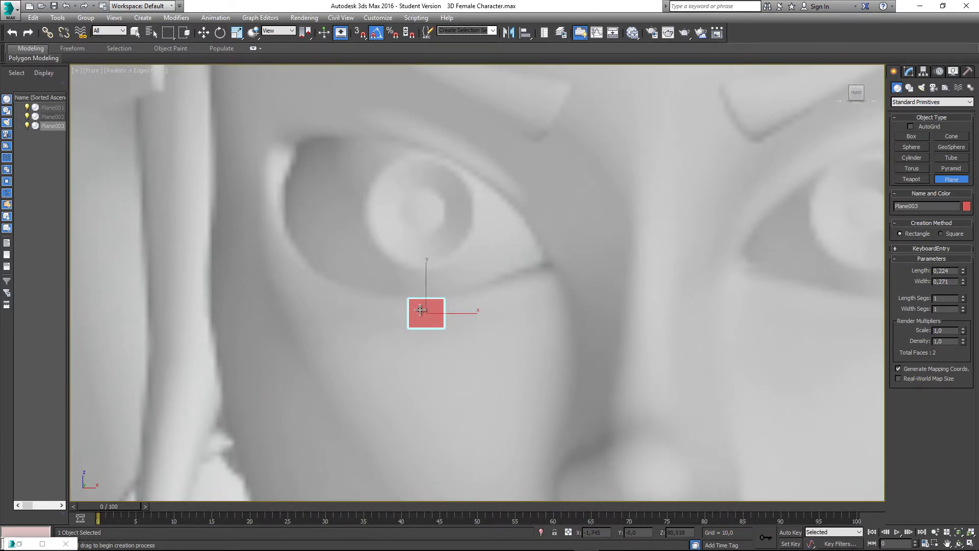
{"action": "scroll", "coordinate": [413, 300], "scroll_direction": "up", "scroll_amount": 1}
{"action": "scroll", "coordinate": [422, 310], "scroll_direction": "down", "scroll_amount": 1}
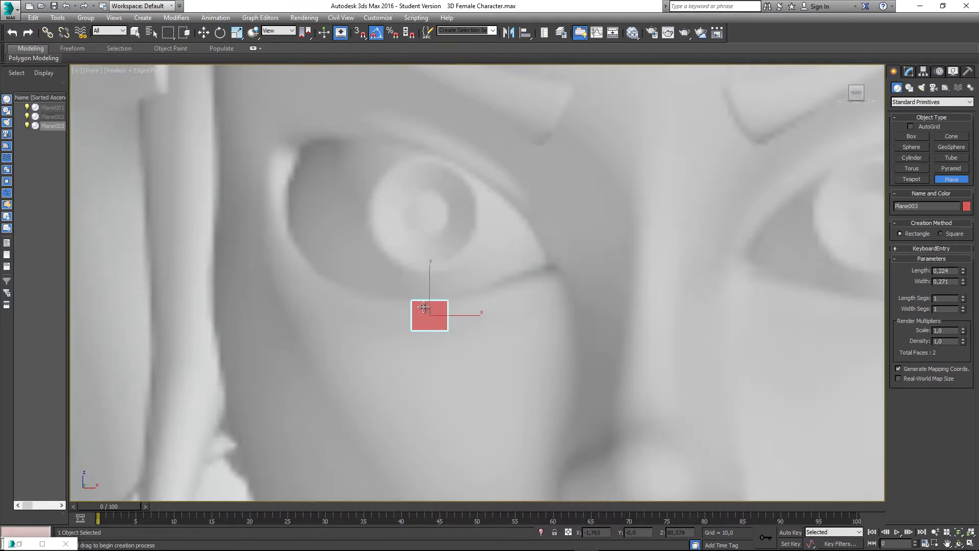
{"action": "middle_click_drag", "start_coordinate": [425, 295], "coordinate": [426, 321]}
{"action": "middle_click_drag", "start_coordinate": [439, 353], "coordinate": [425, 352]}
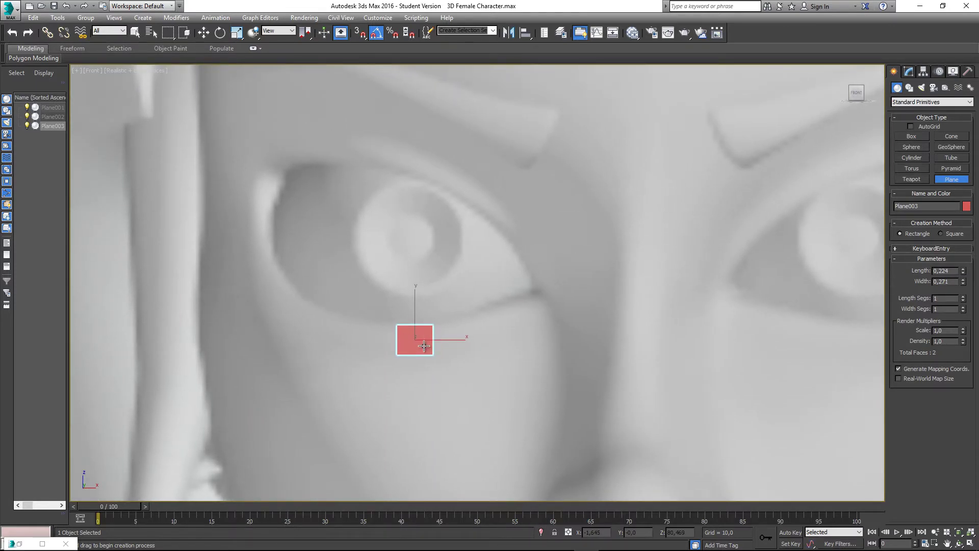
{"action": "scroll", "coordinate": [424, 346], "scroll_direction": "down", "scroll_amount": 3}
{"action": "middle_click_drag", "start_coordinate": [421, 343], "coordinate": [378, 334]}
{"action": "scroll", "coordinate": [401, 331], "scroll_direction": "up", "scroll_amount": 3}
{"action": "scroll", "coordinate": [401, 331], "scroll_direction": "up", "scroll_amount": 2}
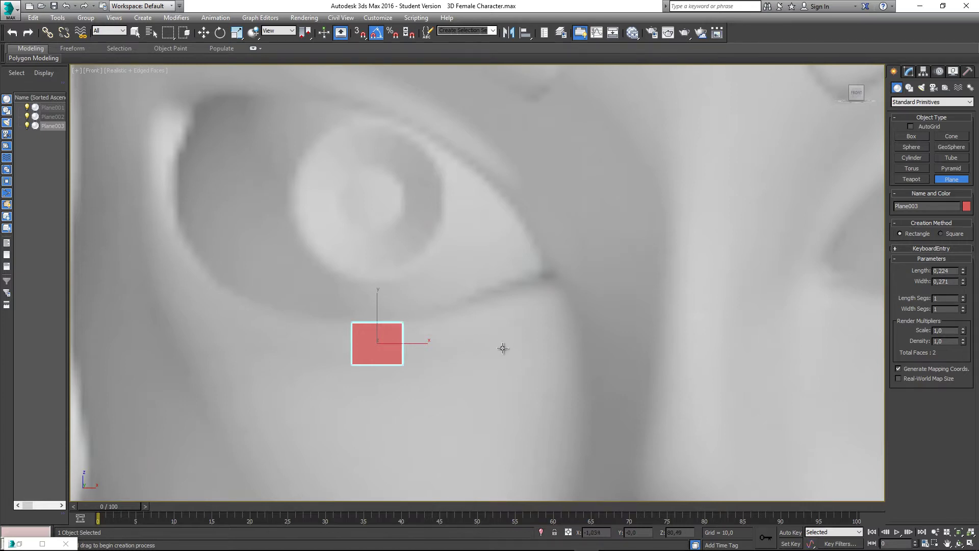
{"action": "scroll", "coordinate": [385, 329], "scroll_direction": "down", "scroll_amount": 2}
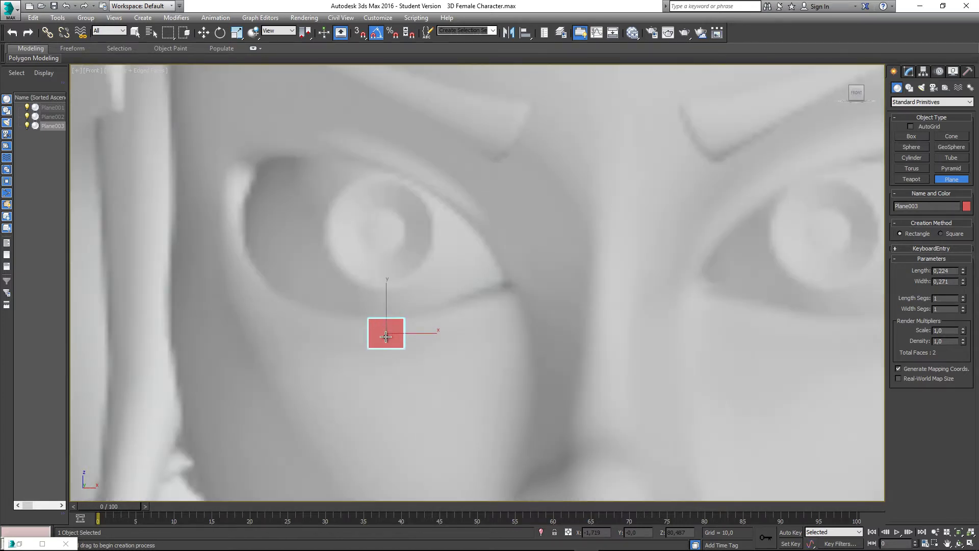
{"action": "scroll", "coordinate": [382, 325], "scroll_direction": "up", "scroll_amount": 1}
{"action": "scroll", "coordinate": [376, 327], "scroll_direction": "up", "scroll_amount": 2}
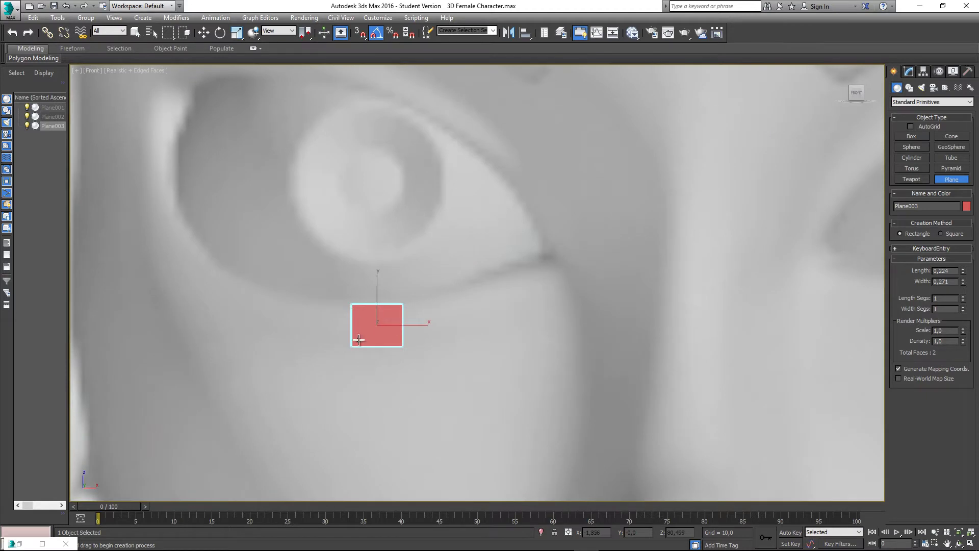
{"action": "middle_click_drag", "start_coordinate": [382, 319], "coordinate": [380, 350]}
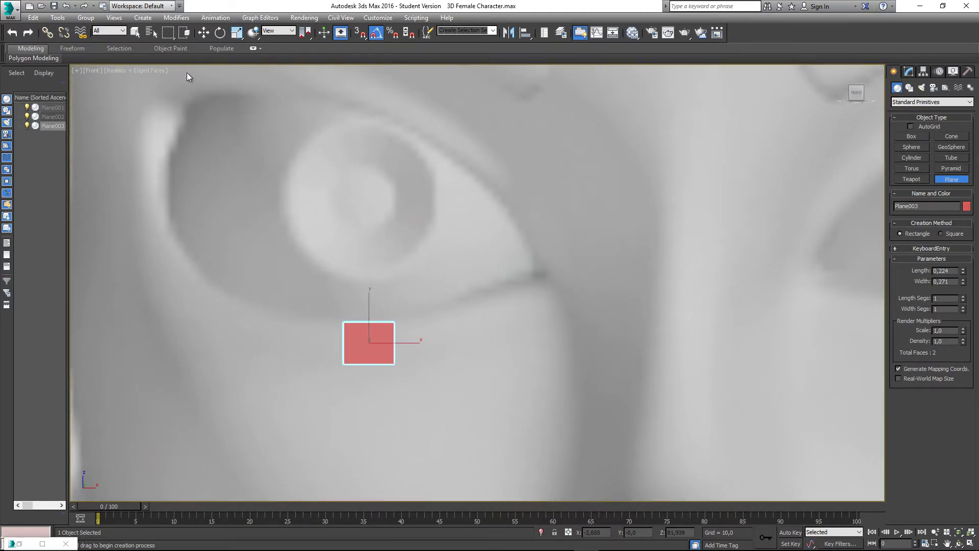
Nudge the small plane vertically beneath the lower eyelid in the Front view, to Z about 80.503.
{"action": "left_click", "coordinate": [203, 33]}
{"action": "scroll", "coordinate": [383, 344], "scroll_direction": "up", "scroll_amount": 2}
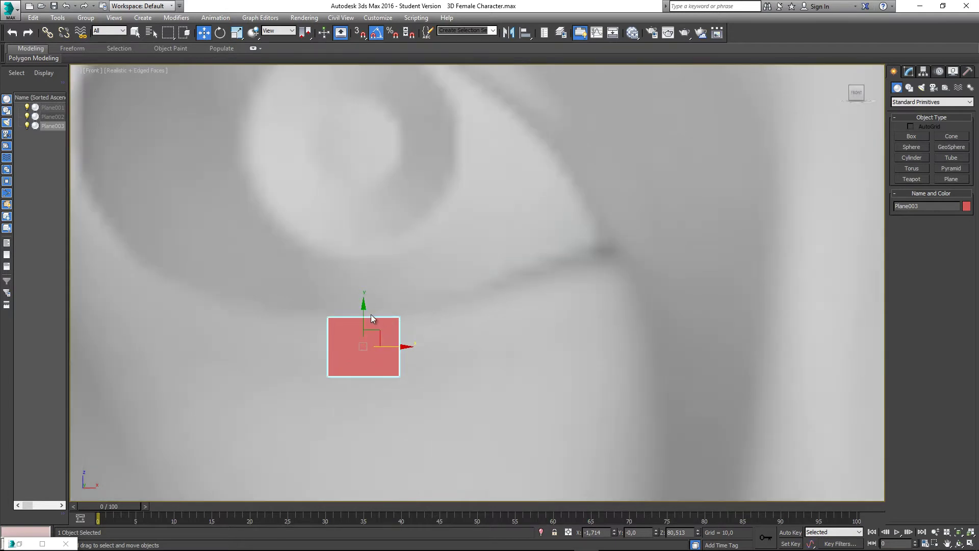
{"action": "left_click_drag", "start_coordinate": [372, 315], "coordinate": [391, 294]}
{"action": "scroll", "coordinate": [410, 309], "scroll_direction": "down", "scroll_amount": 2}
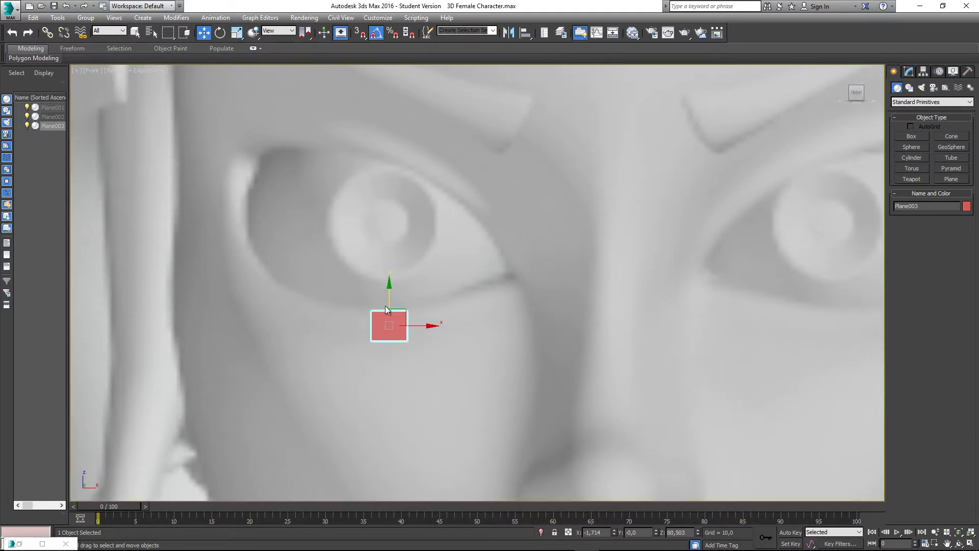
{"action": "middle_click_drag", "start_coordinate": [412, 351], "coordinate": [446, 352]}
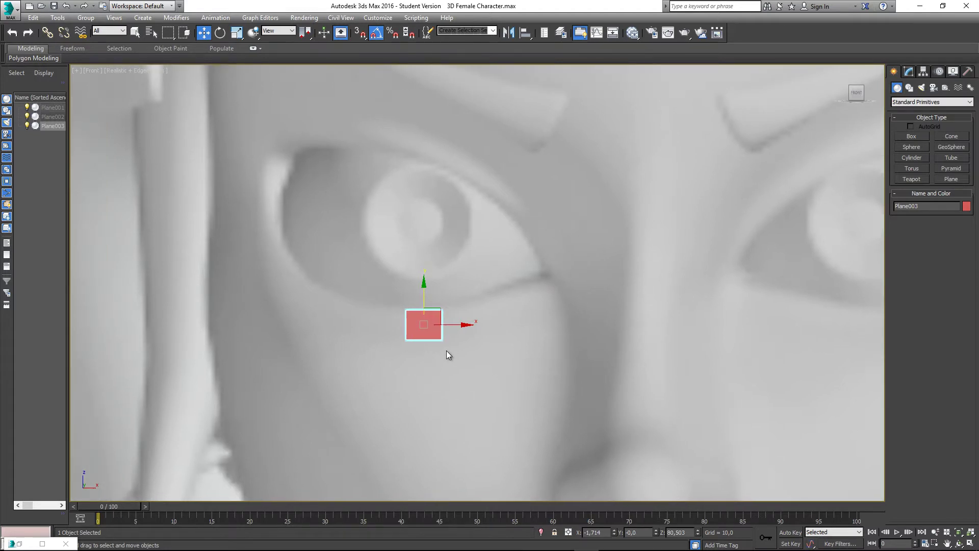
{"action": "scroll", "coordinate": [446, 354], "scroll_direction": "down", "scroll_amount": 2}
{"action": "scroll", "coordinate": [435, 338], "scroll_direction": "up", "scroll_amount": 2}
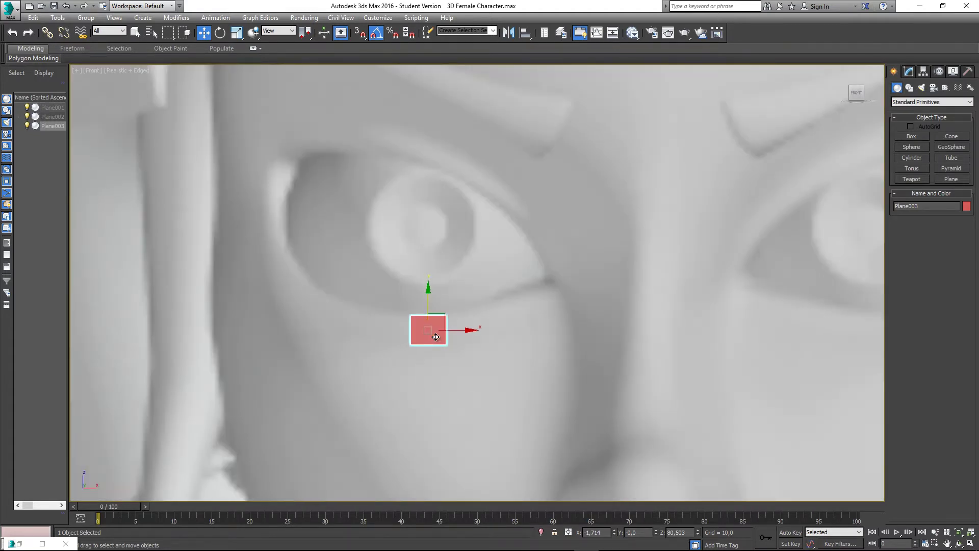
{"action": "middle_click_drag", "start_coordinate": [433, 332], "coordinate": [416, 327]}
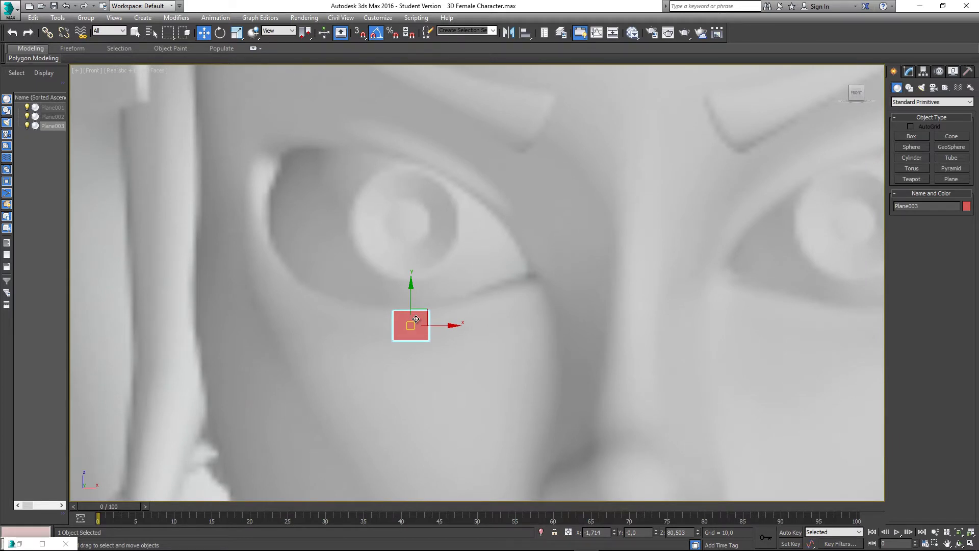
In the Left view, move the plane forward from the ear toward the eye socket, to Y about -4.145.
{"action": "key", "text": "l"}
{"action": "scroll", "coordinate": [473, 201], "scroll_direction": "down", "scroll_amount": 5}
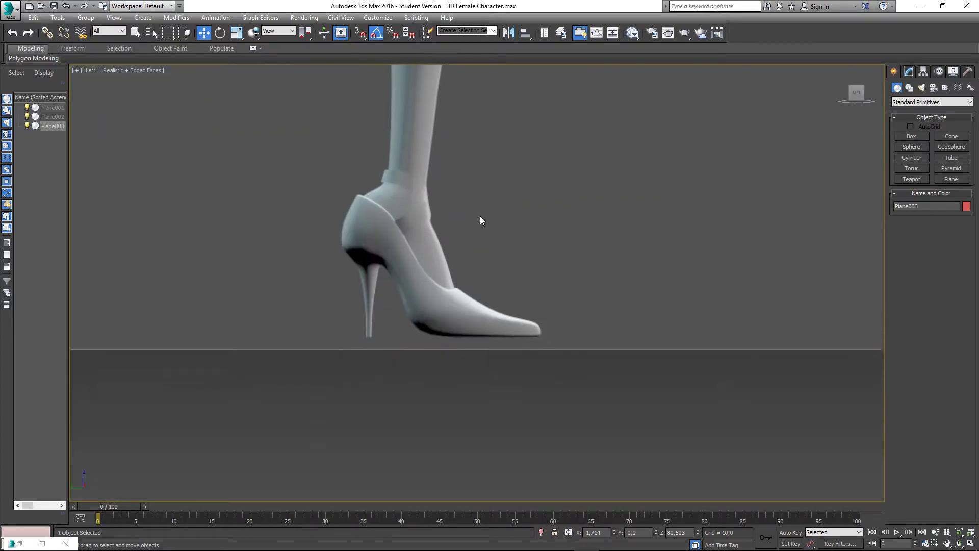
{"action": "middle_click_drag", "start_coordinate": [455, 78], "coordinate": [444, 349]}
{"action": "middle_click_drag", "start_coordinate": [459, 84], "coordinate": [462, 454]}
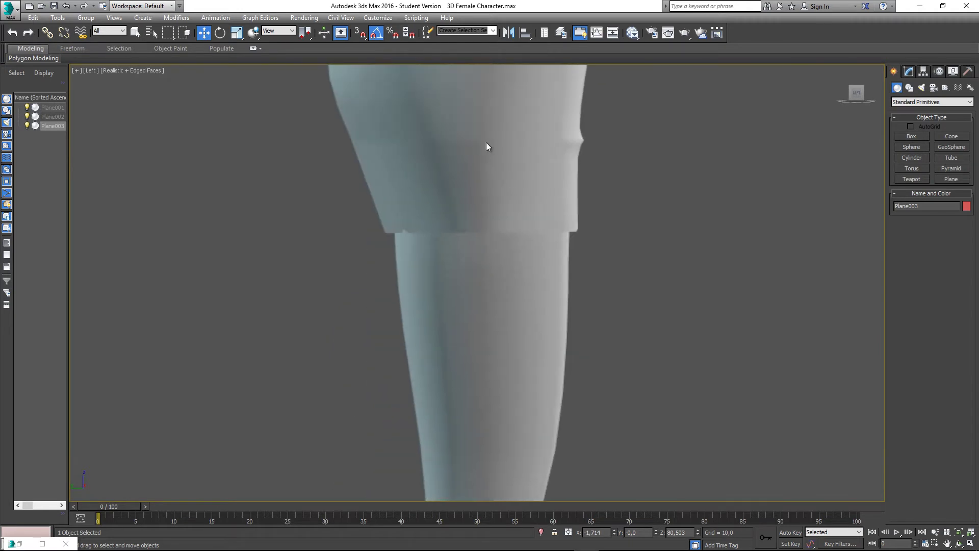
{"action": "middle_click_drag", "start_coordinate": [502, 69], "coordinate": [456, 390]}
{"action": "middle_click_drag", "start_coordinate": [484, 74], "coordinate": [461, 311]}
{"action": "middle_click_drag", "start_coordinate": [477, 82], "coordinate": [504, 320]}
{"action": "middle_click_drag", "start_coordinate": [497, 207], "coordinate": [497, 277]}
{"action": "scroll", "coordinate": [454, 208], "scroll_direction": "up", "scroll_amount": 5}
{"action": "middle_click_drag", "start_coordinate": [475, 218], "coordinate": [380, 299]}
{"action": "middle_click_drag", "start_coordinate": [436, 314], "coordinate": [404, 313]}
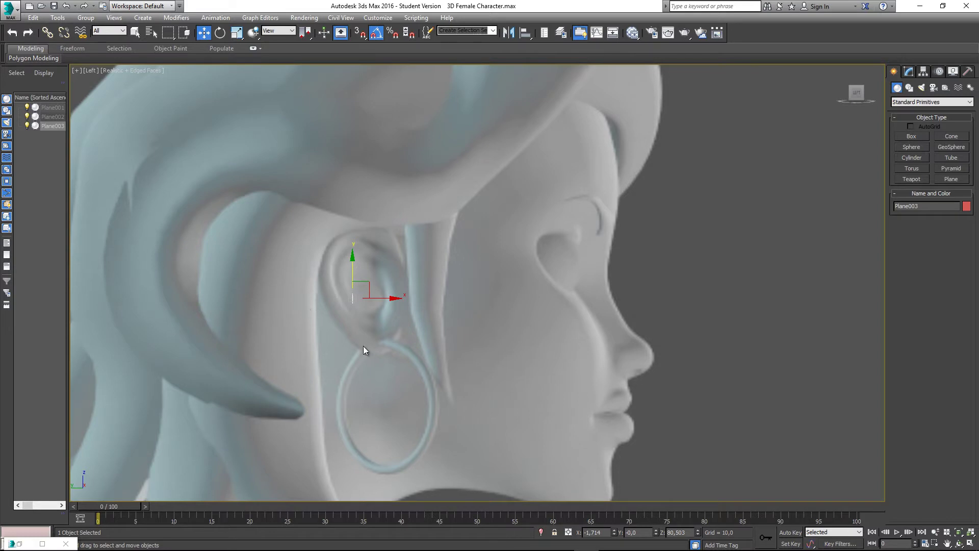
{"action": "scroll", "coordinate": [356, 311], "scroll_direction": "up", "scroll_amount": 4}
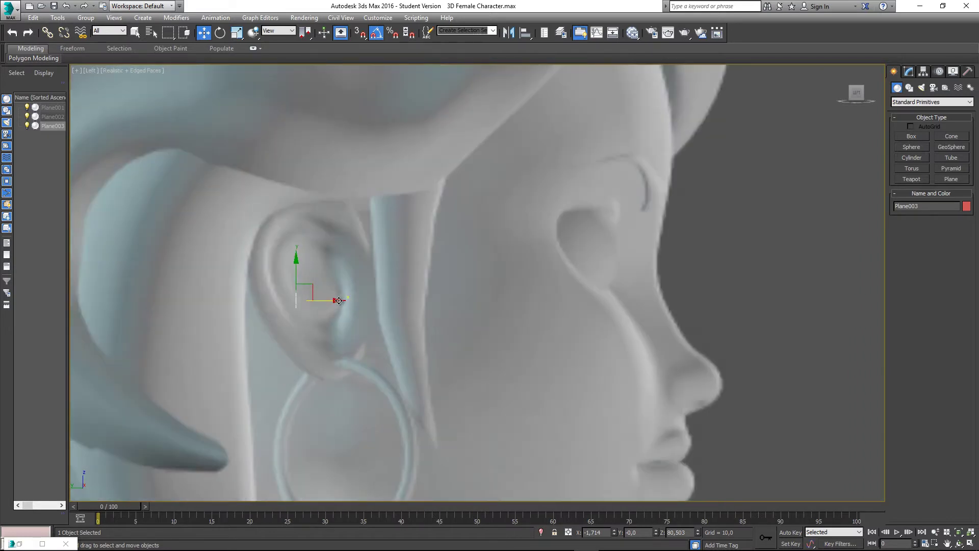
{"action": "left_click_drag", "start_coordinate": [323, 299], "coordinate": [599, 302]}
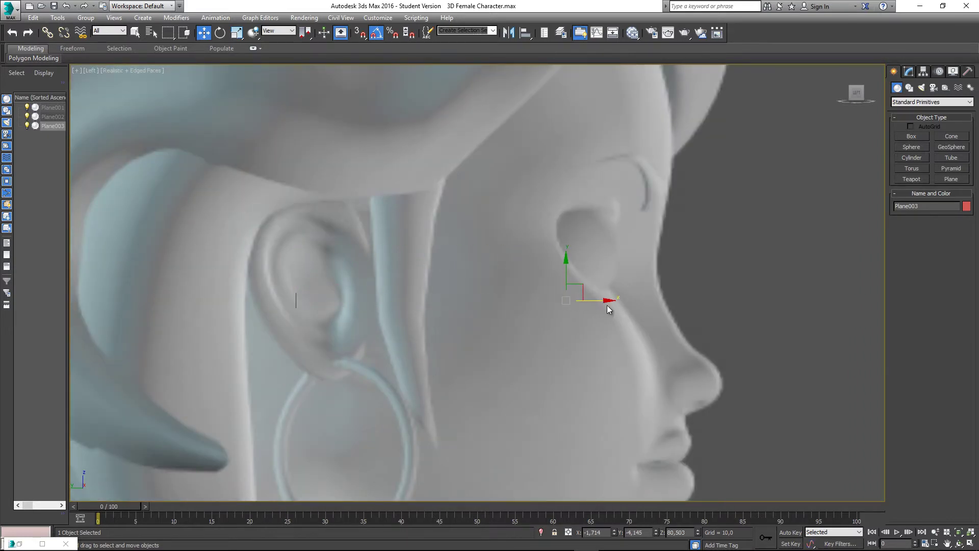
Move the plane further forward in the Left view onto the lower eyelid's profile, to Y about -4.904.
{"action": "scroll", "coordinate": [602, 302], "scroll_direction": "up", "scroll_amount": 2}
{"action": "scroll", "coordinate": [568, 309], "scroll_direction": "up", "scroll_amount": 1}
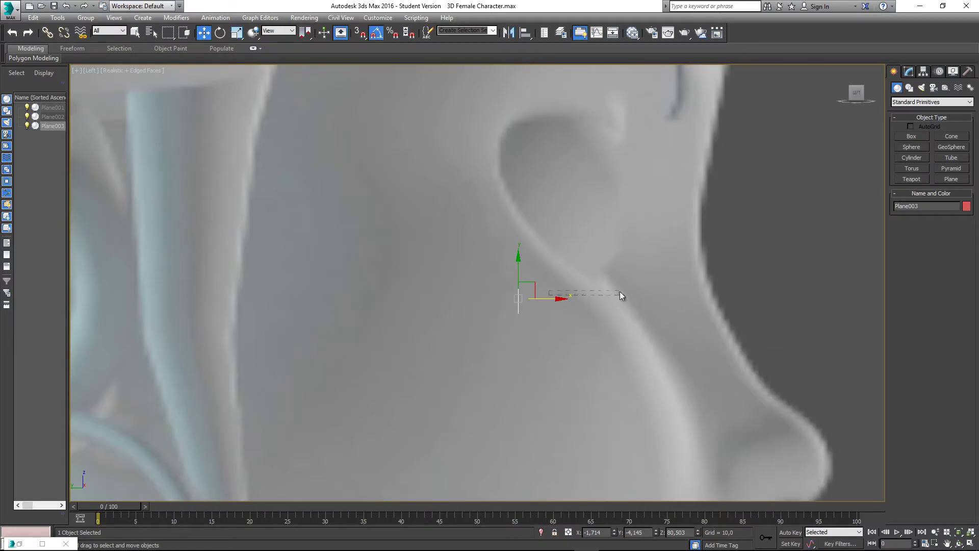
{"action": "scroll", "coordinate": [565, 295], "scroll_direction": "up", "scroll_amount": 1}
{"action": "left_click", "coordinate": [565, 295]}
{"action": "left_click", "coordinate": [518, 303]}
{"action": "left_click_drag", "start_coordinate": [546, 298], "coordinate": [635, 301]}
{"action": "middle_click_drag", "start_coordinate": [639, 314], "coordinate": [569, 319]}
{"action": "scroll", "coordinate": [571, 307], "scroll_direction": "up", "scroll_amount": 3}
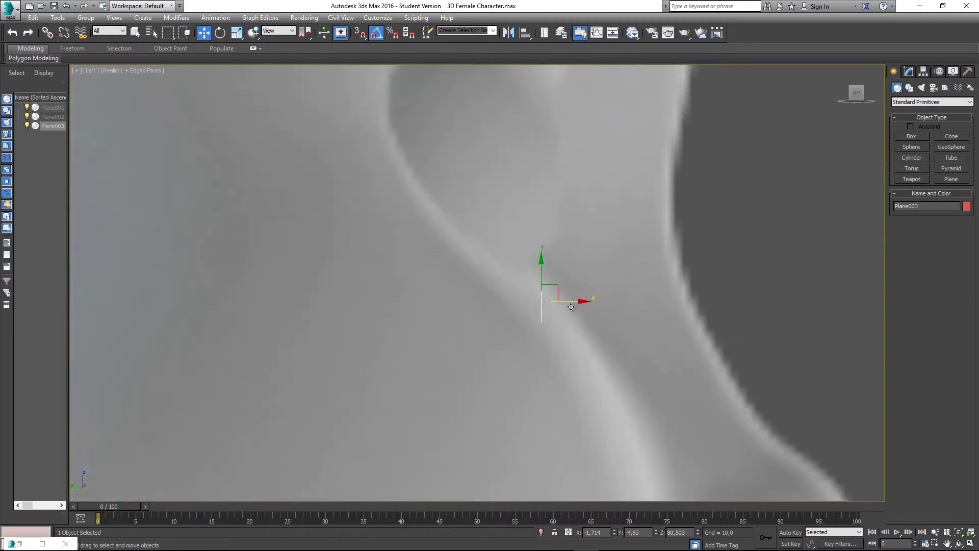
{"action": "left_click_drag", "start_coordinate": [561, 301], "coordinate": [580, 299], "text": "shift"}
{"action": "scroll", "coordinate": [532, 341], "scroll_direction": "down", "scroll_amount": 4}
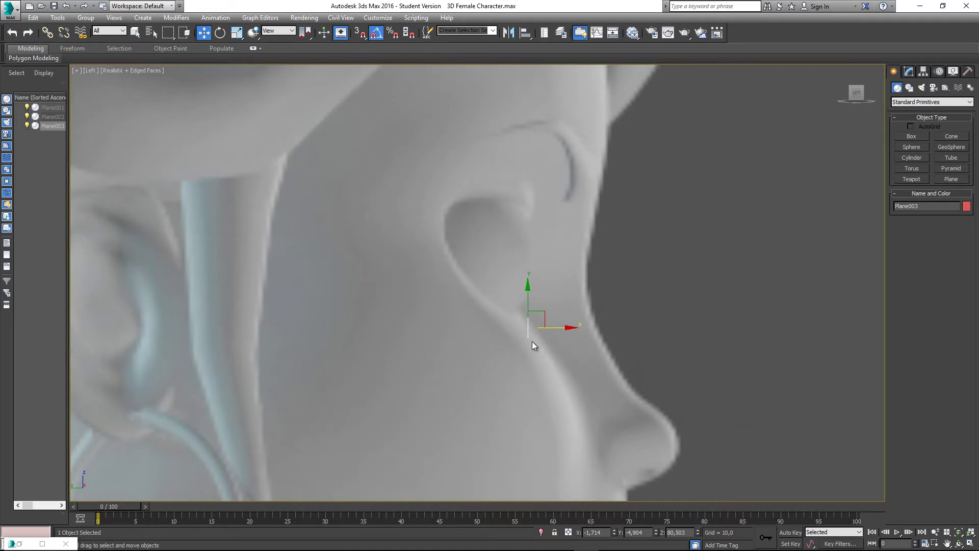
Return to the Front view and check the plane's alignment with the lower eyelid and the full eye contour.
{"action": "key", "text": "f"}
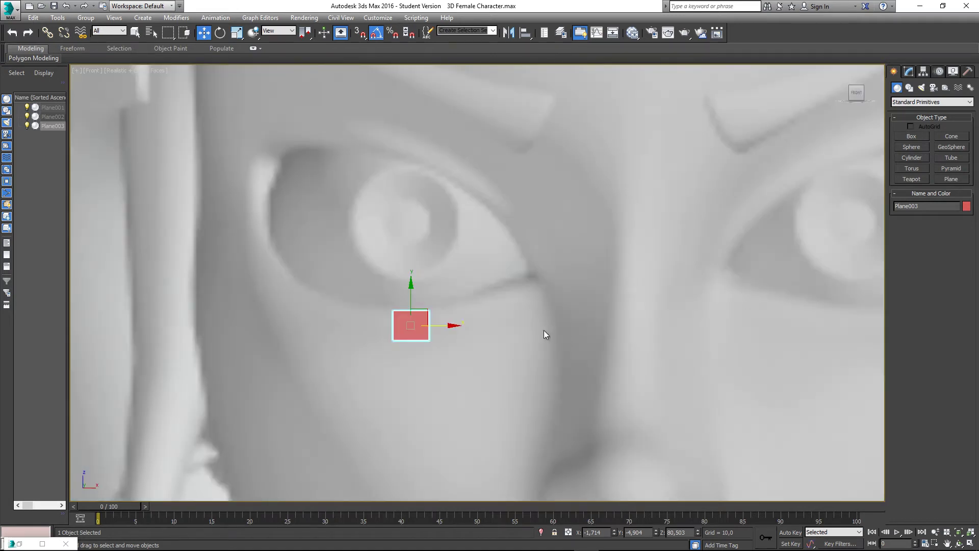
{"action": "scroll", "coordinate": [438, 316], "scroll_direction": "up", "scroll_amount": 3}
{"action": "middle_click_drag", "start_coordinate": [437, 319], "coordinate": [471, 298]}
{"action": "scroll", "coordinate": [450, 351], "scroll_direction": "up", "scroll_amount": 2}
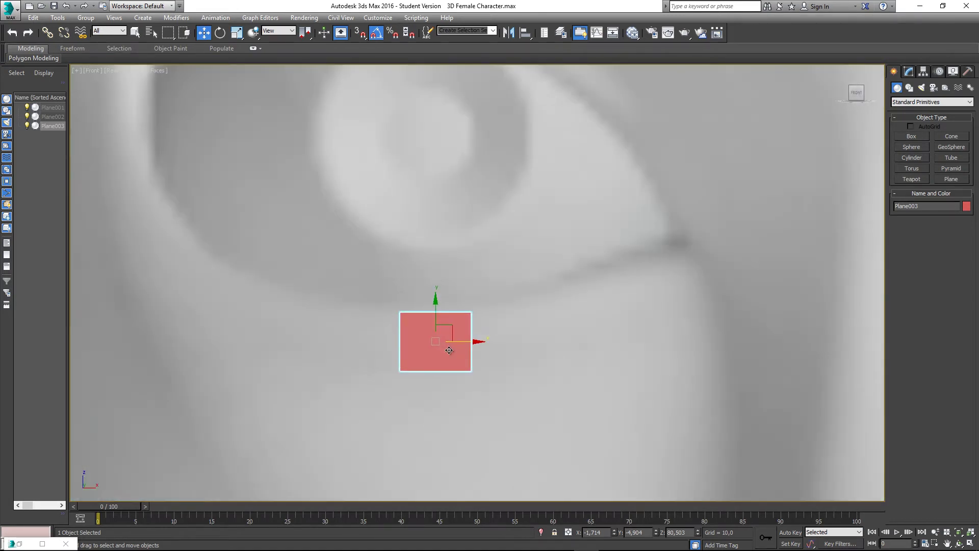
{"action": "middle_click_drag", "start_coordinate": [450, 351], "coordinate": [454, 391]}
{"action": "scroll", "coordinate": [453, 374], "scroll_direction": "down", "scroll_amount": 4}
{"action": "scroll", "coordinate": [454, 375], "scroll_direction": "up", "scroll_amount": 3}
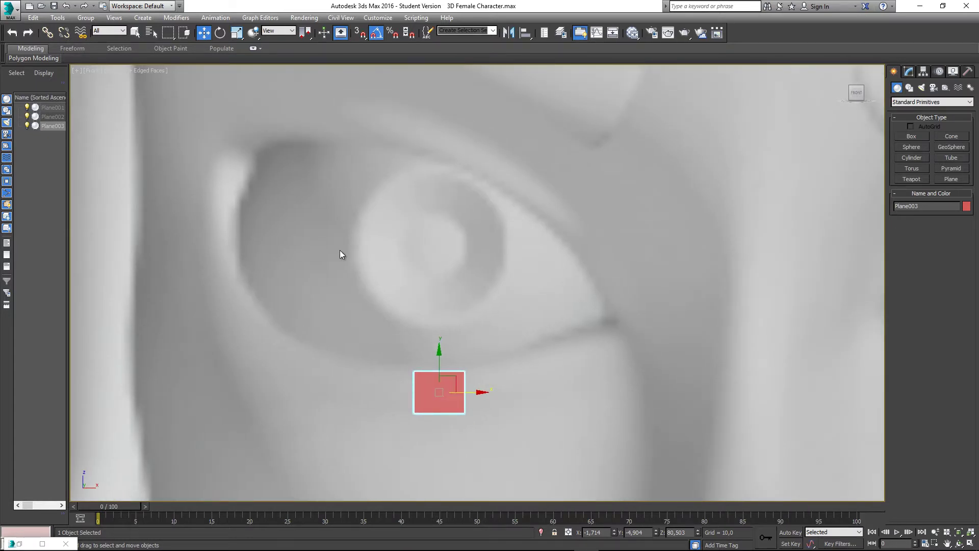
{"action": "middle_click_drag", "start_coordinate": [478, 337], "coordinate": [476, 322]}
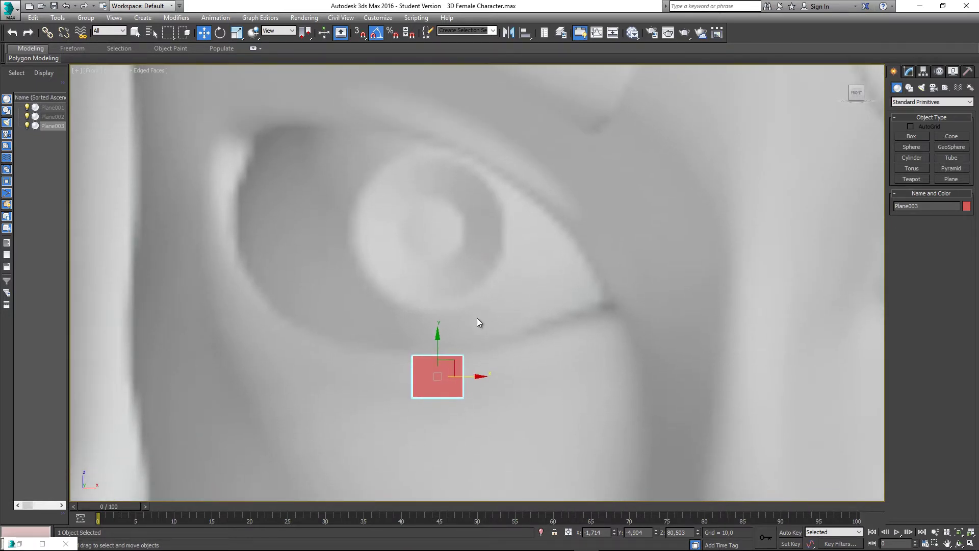
{"action": "left_click", "coordinate": [387, 344]}
{"action": "left_click", "coordinate": [440, 377]}
{"action": "middle_click_drag", "start_coordinate": [466, 346], "coordinate": [465, 337]}
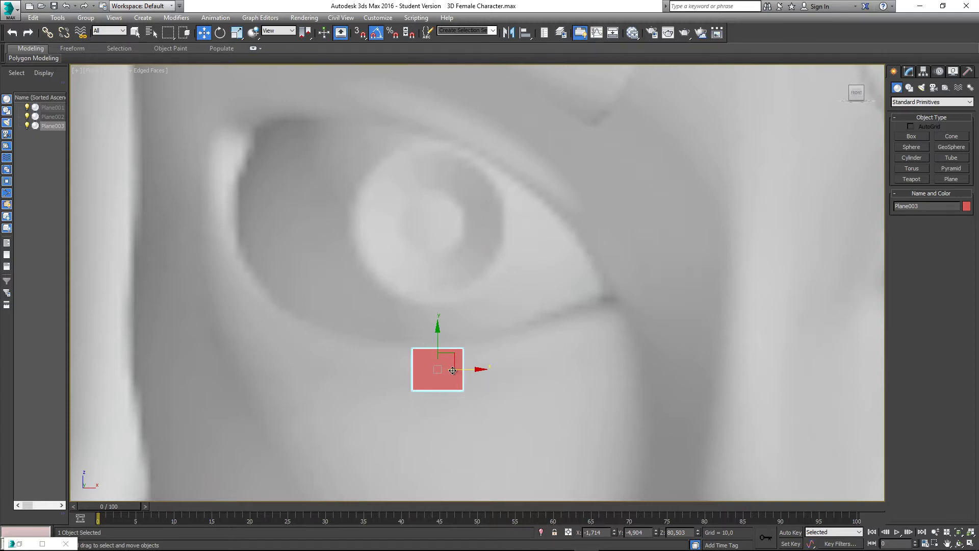
Convert the small plane below the eye to an Editable Poly.
{"action": "middle_click_drag", "start_coordinate": [451, 368], "coordinate": [452, 338]}
{"action": "right_click", "coordinate": [429, 324]}
{"action": "mouse_move", "coordinate": [458, 427]}
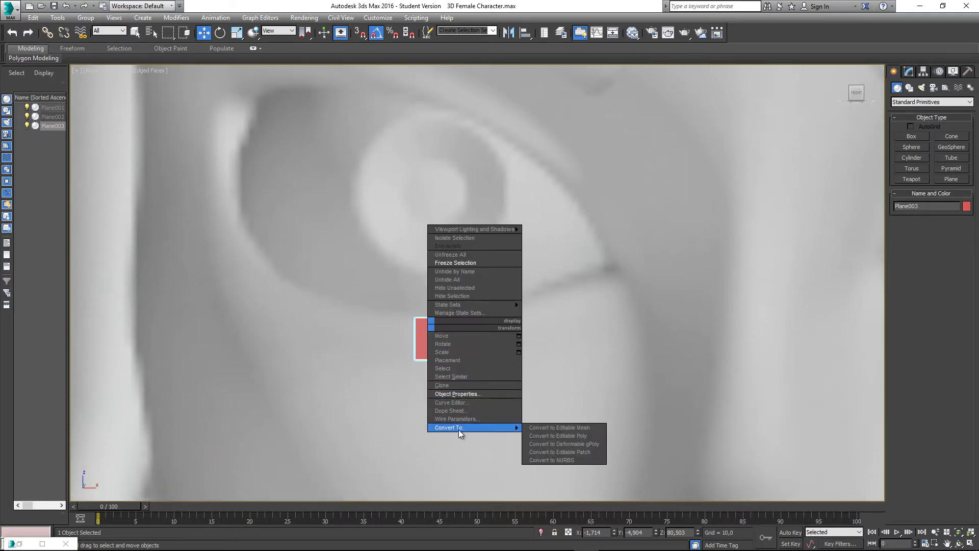
{"action": "left_click", "coordinate": [548, 435]}
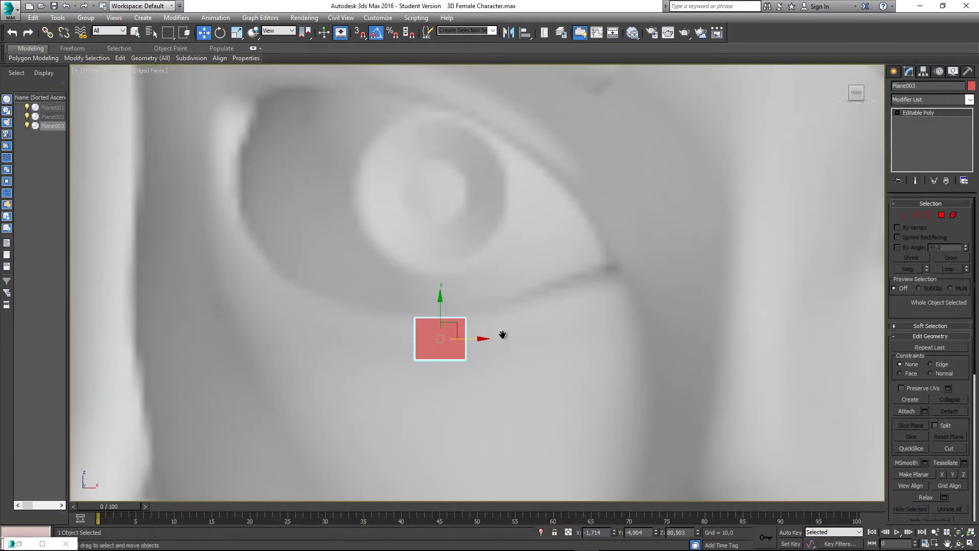
At Edge level, extend a copy of the plane's nose-side edge about 0.261 sideways and 0.04 up along the lower eyelid.
{"action": "middle_click_drag", "start_coordinate": [492, 326], "coordinate": [464, 329]}
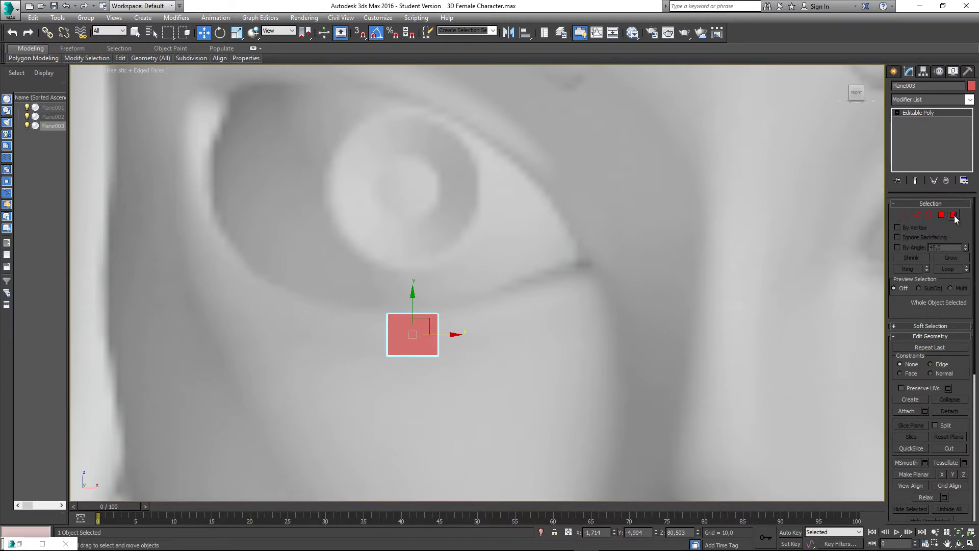
{"action": "middle_click_drag", "start_coordinate": [418, 285], "coordinate": [411, 296]}
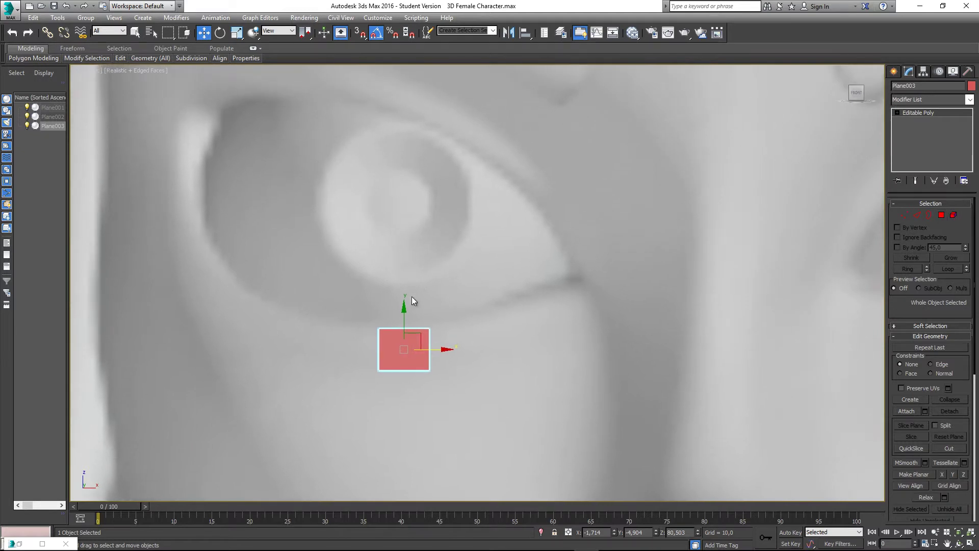
{"action": "key", "text": "2"}
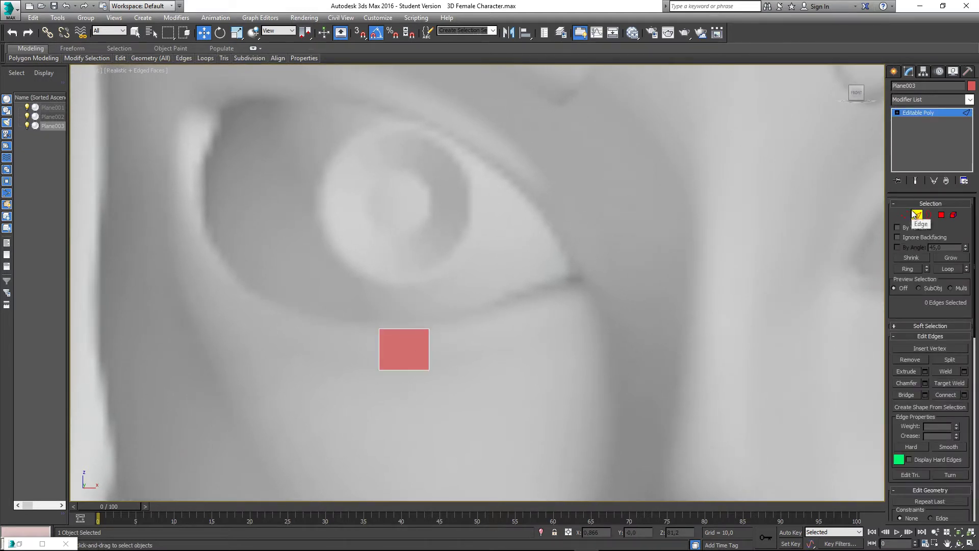
{"action": "scroll", "coordinate": [437, 369], "scroll_direction": "up", "scroll_amount": 2}
{"action": "left_click", "coordinate": [459, 338]}
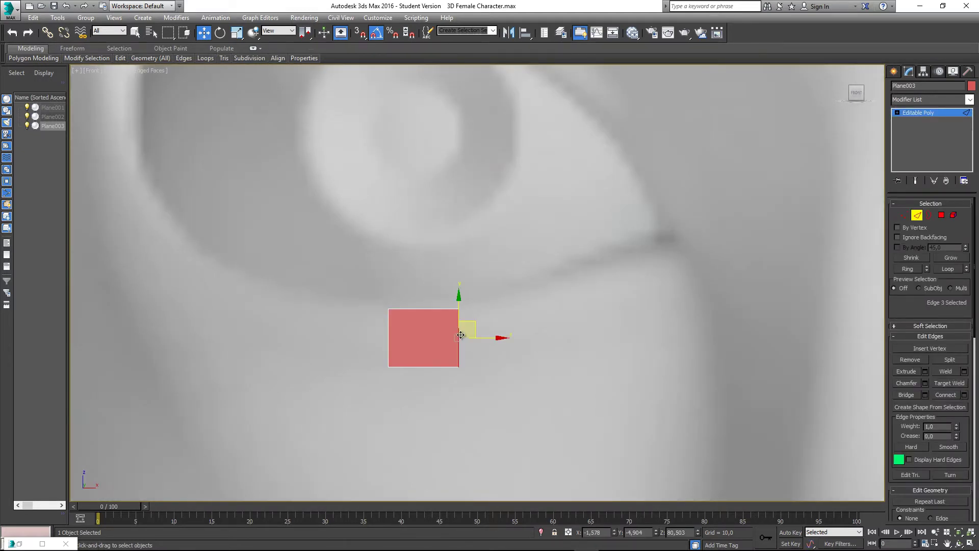
{"action": "middle_click_drag", "start_coordinate": [448, 356], "coordinate": [427, 358]}
{"action": "scroll", "coordinate": [415, 340], "scroll_direction": "up", "scroll_amount": 2}
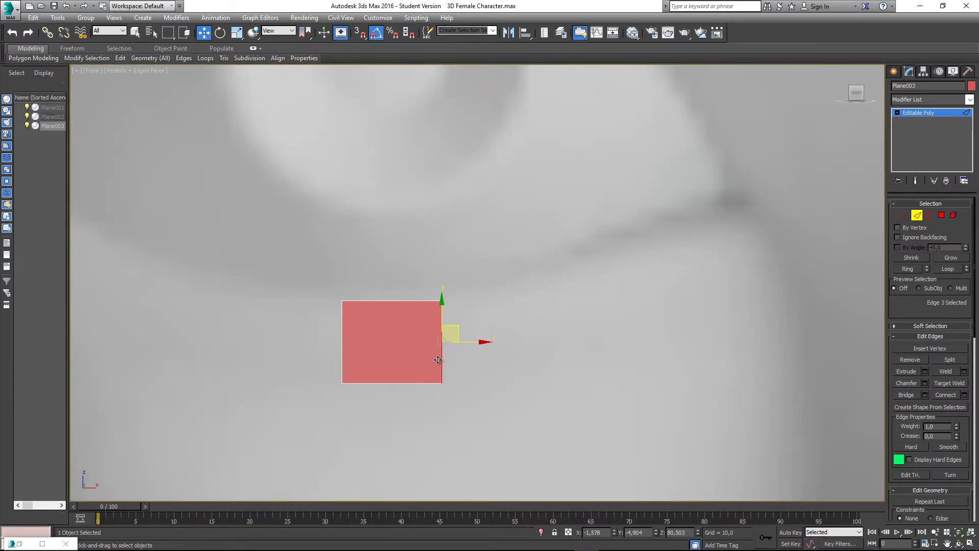
{"action": "middle_click_drag", "start_coordinate": [437, 360], "coordinate": [363, 388]}
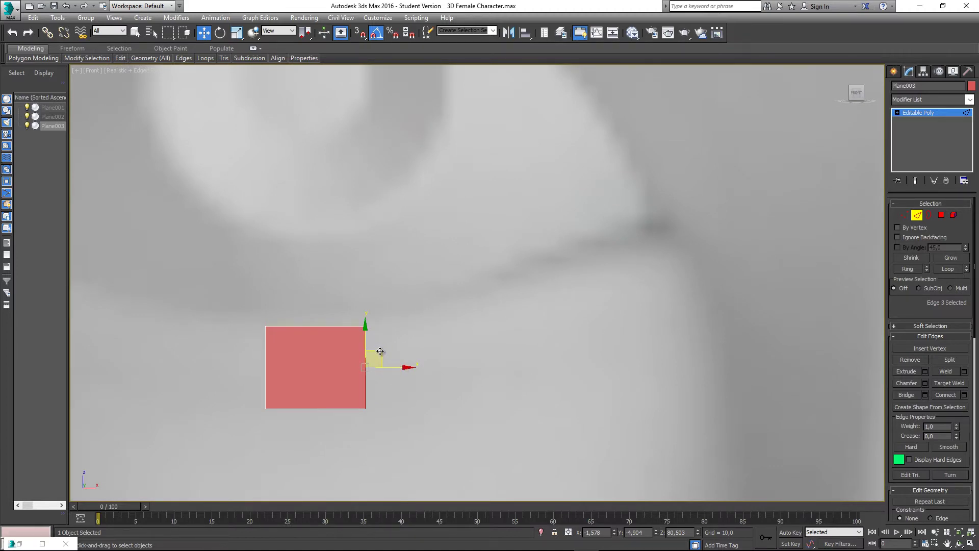
{"action": "left_click_drag", "start_coordinate": [380, 352], "coordinate": [475, 337], "text": "shift"}
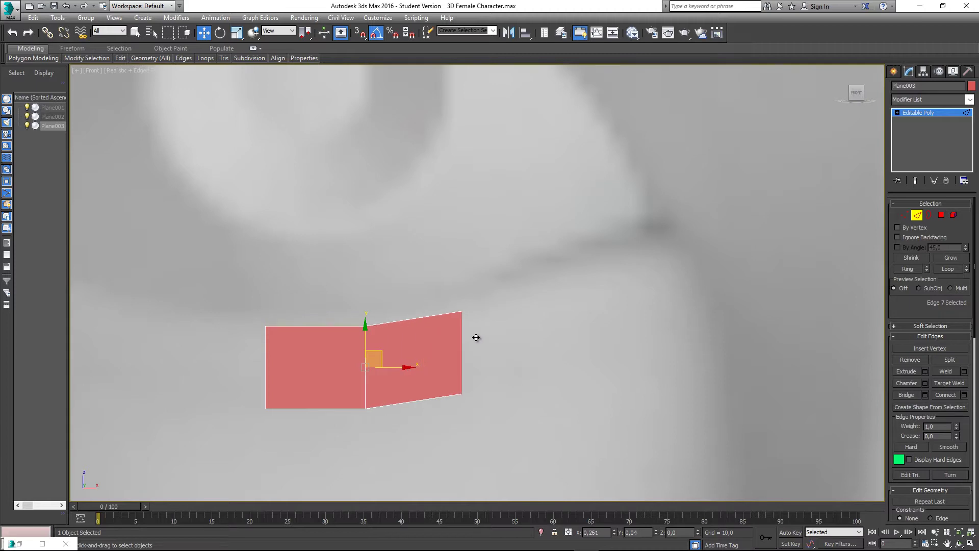
Extend three more copies of the nose-side edge along the lower eyelid up to the inner corner of the eye.
{"action": "scroll", "coordinate": [439, 350], "scroll_direction": "down", "scroll_amount": 5}
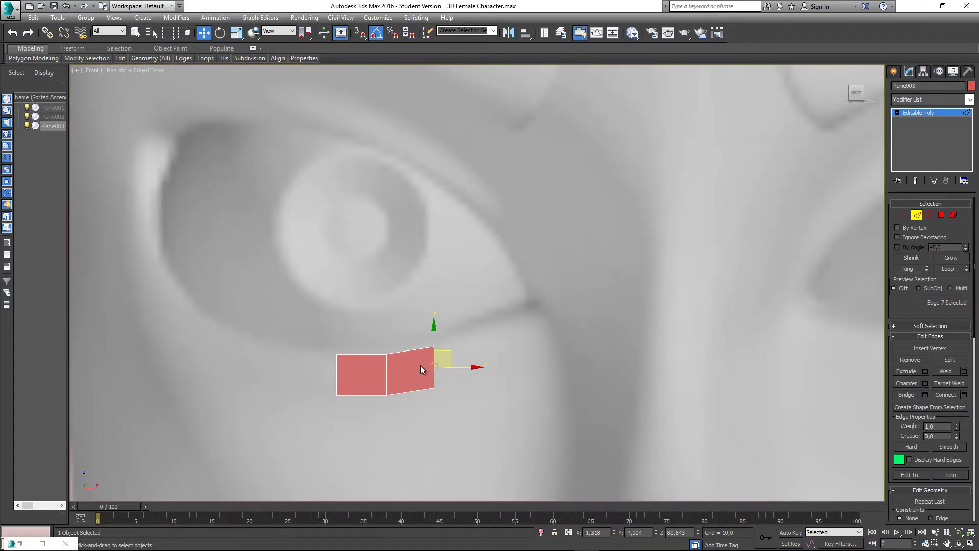
{"action": "scroll", "coordinate": [418, 368], "scroll_direction": "up", "scroll_amount": 2}
{"action": "middle_click_drag", "start_coordinate": [417, 369], "coordinate": [378, 399]}
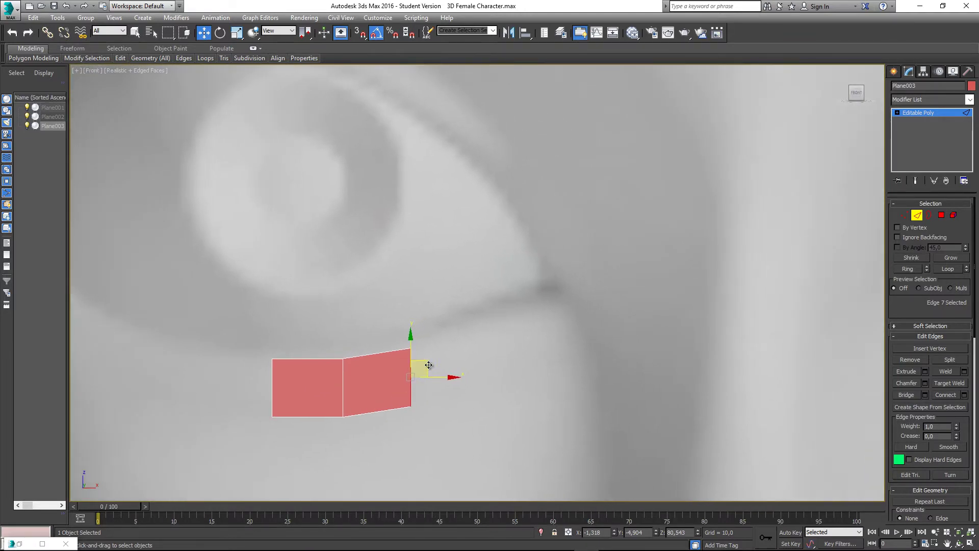
{"action": "left_click", "coordinate": [435, 362], "text": "shift"}
{"action": "left_click_drag", "start_coordinate": [435, 362], "coordinate": [571, 296], "text": "shift"}
{"action": "middle_click_drag", "start_coordinate": [505, 360], "coordinate": [469, 332]}
{"action": "middle_click_drag", "start_coordinate": [371, 365], "coordinate": [350, 371]}
At Vertex level, shift the strip's first four lower-row vertices so its cross edges fan out perpendicular to the lower eyelid.
{"action": "key", "text": "1"}
{"action": "scroll", "coordinate": [350, 370], "scroll_direction": "up", "scroll_amount": 2}
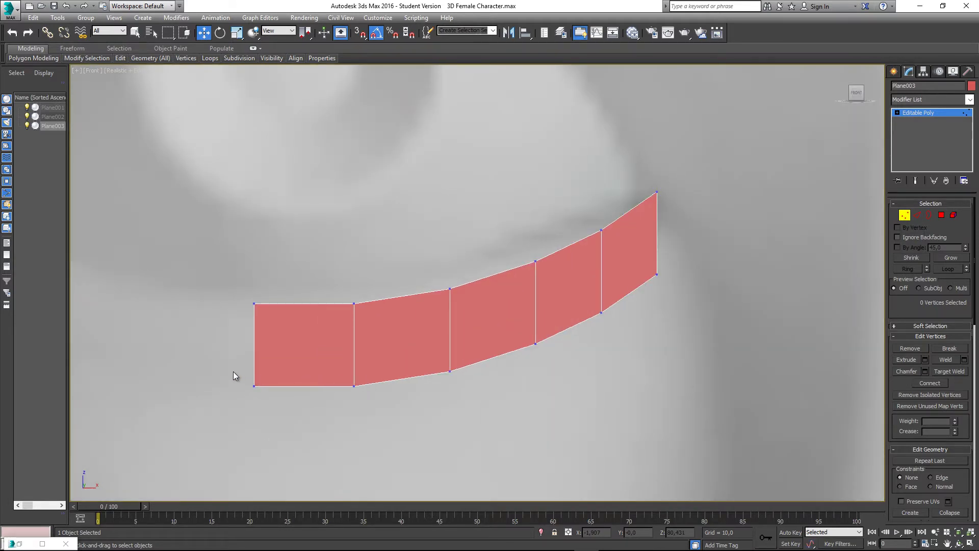
{"action": "left_click_drag", "start_coordinate": [234, 376], "coordinate": [265, 372]}
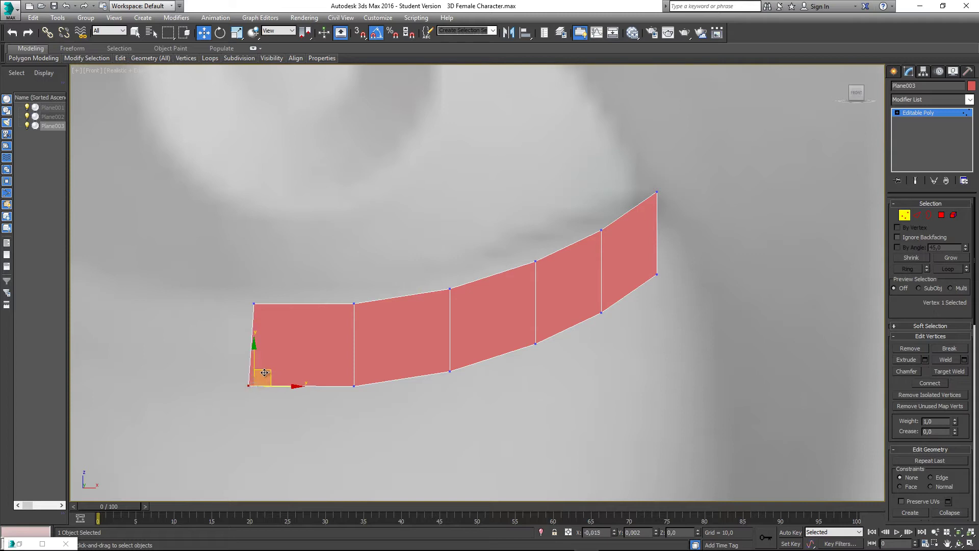
{"action": "left_click_drag", "start_coordinate": [387, 408], "coordinate": [386, 407]}
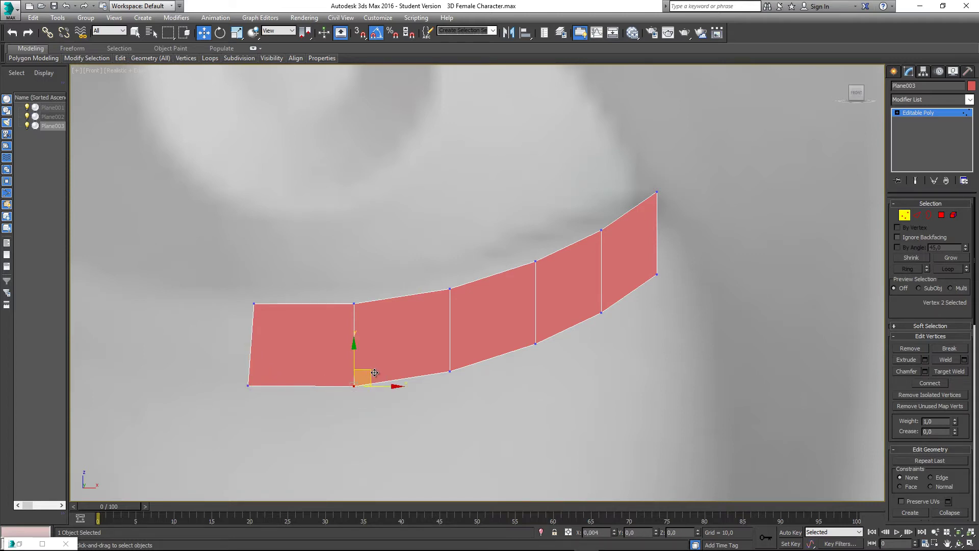
{"action": "left_click_drag", "start_coordinate": [374, 374], "coordinate": [380, 371]}
{"action": "left_click_drag", "start_coordinate": [473, 391], "coordinate": [564, 372]}
{"action": "left_click_drag", "start_coordinate": [552, 333], "coordinate": [576, 323]}
{"action": "middle_click_drag", "start_coordinate": [576, 323], "coordinate": [529, 337]}
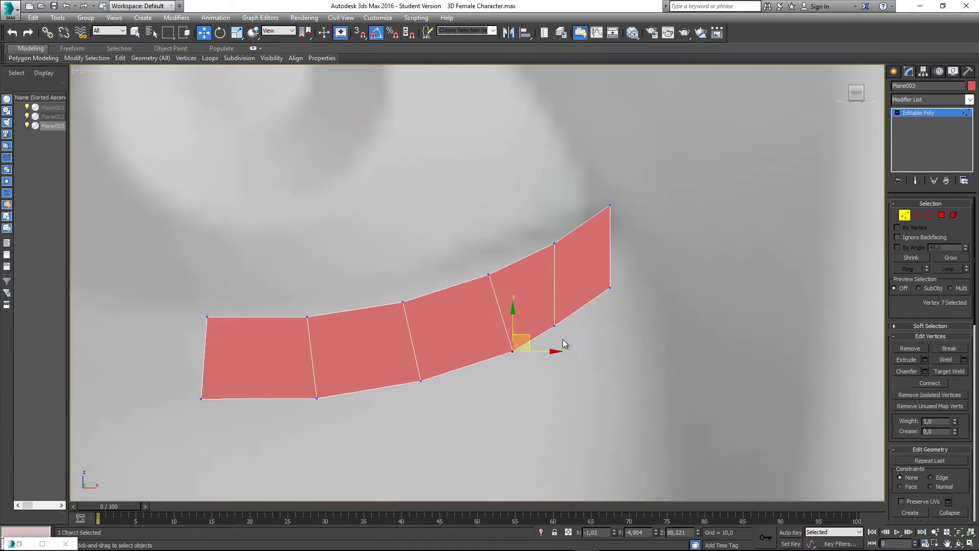
Move the last two lower-row vertices outward toward the nose and nudge the upper end vertex onto the inner eye corner.
{"action": "left_click", "coordinate": [554, 326]}
{"action": "left_click_drag", "start_coordinate": [572, 313], "coordinate": [597, 308]}
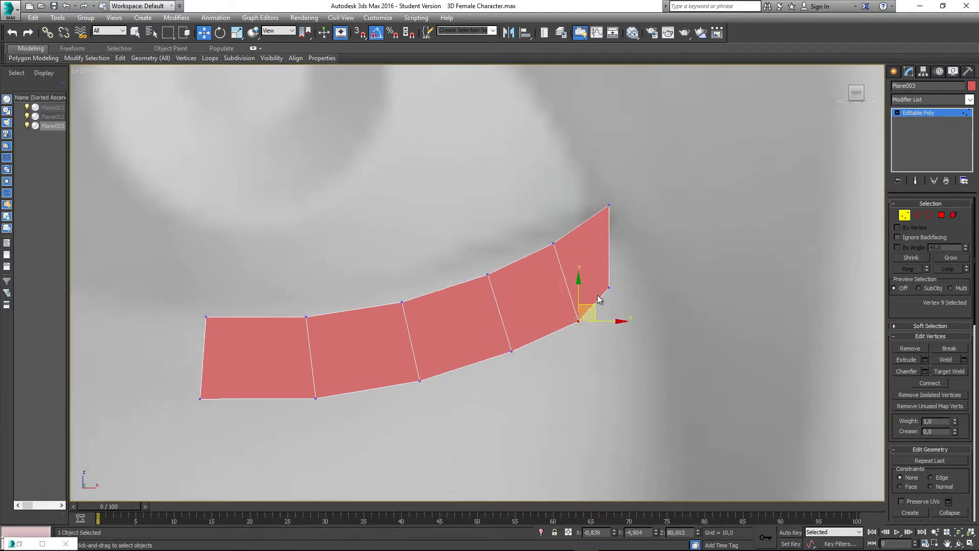
{"action": "left_click", "coordinate": [609, 288]}
{"action": "left_click_drag", "start_coordinate": [627, 270], "coordinate": [656, 259]}
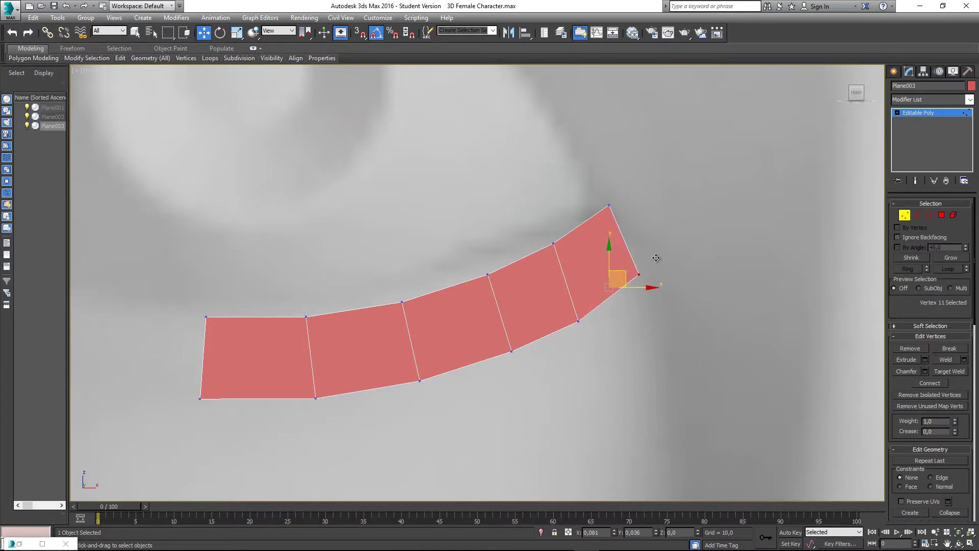
{"action": "left_click", "coordinate": [609, 206]}
{"action": "left_click_drag", "start_coordinate": [623, 187], "coordinate": [620, 192]}
{"action": "middle_click_drag", "start_coordinate": [507, 299], "coordinate": [522, 283]}
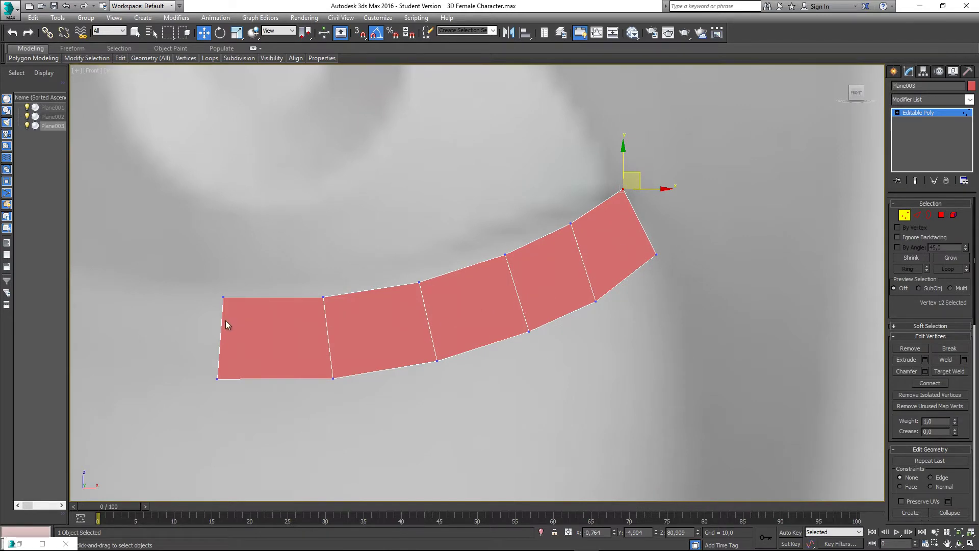
Nudge the second-to-last lower-row vertex, and shift both vertices of the strip's starting edge slightly toward the nose.
{"action": "left_click", "coordinate": [595, 301]}
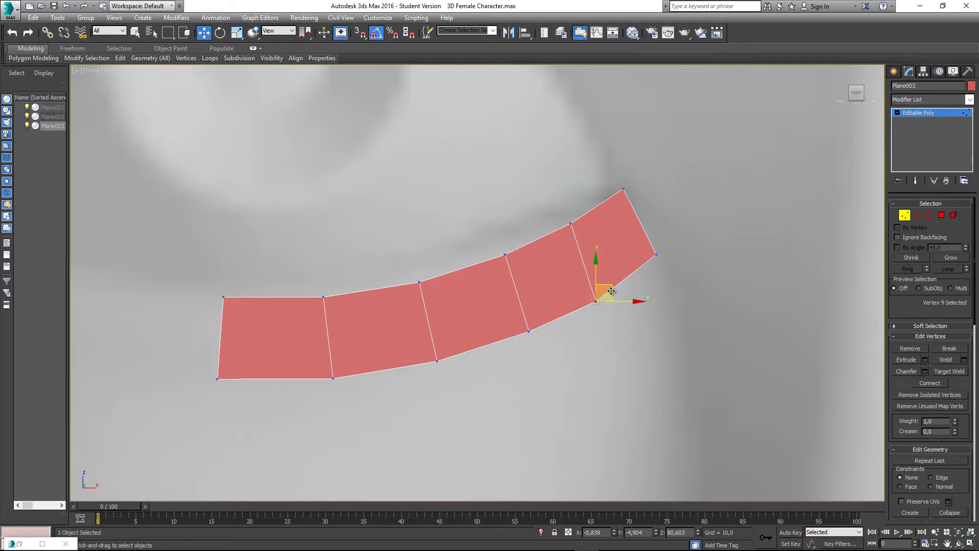
{"action": "scroll", "coordinate": [611, 291], "scroll_direction": "down", "scroll_amount": 3}
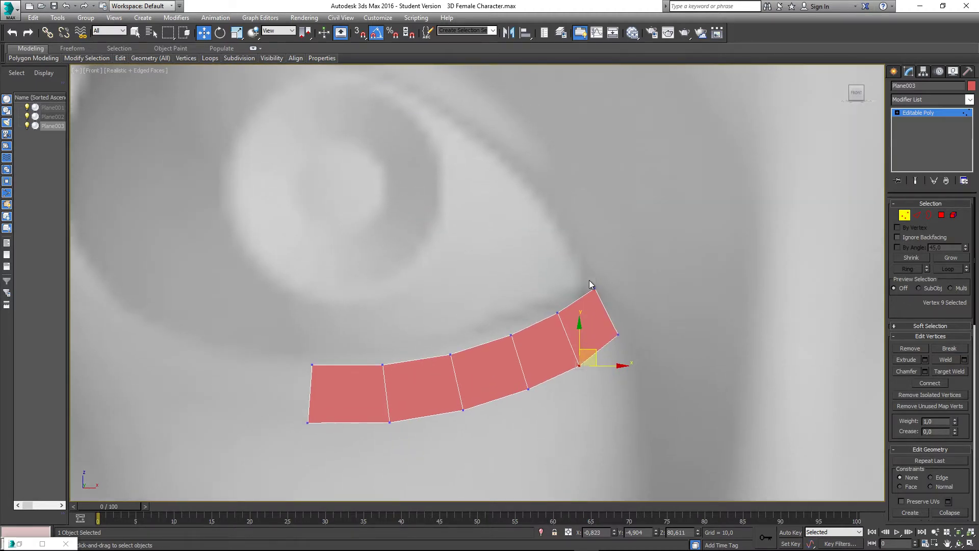
{"action": "left_click_drag", "start_coordinate": [308, 393], "coordinate": [333, 441]}
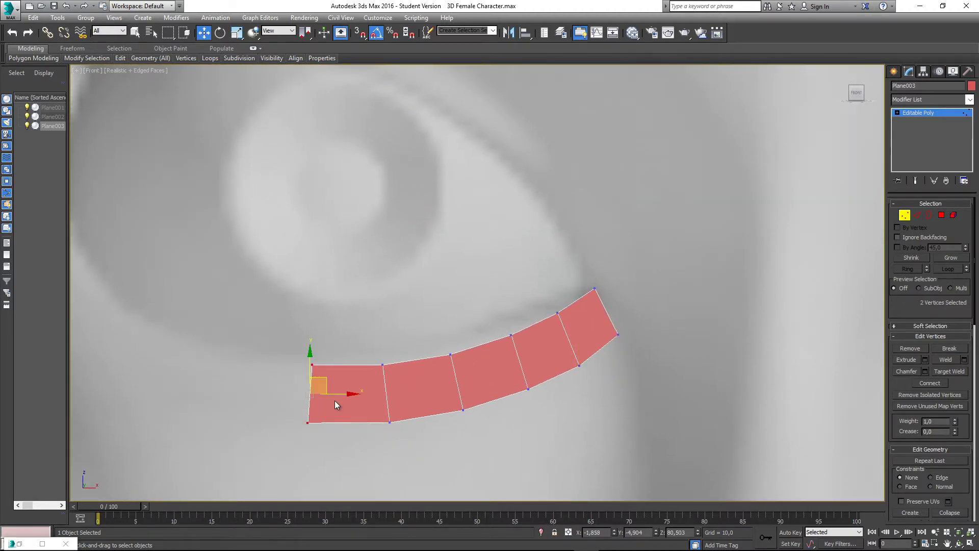
{"action": "left_click_drag", "start_coordinate": [326, 379], "coordinate": [334, 379]}
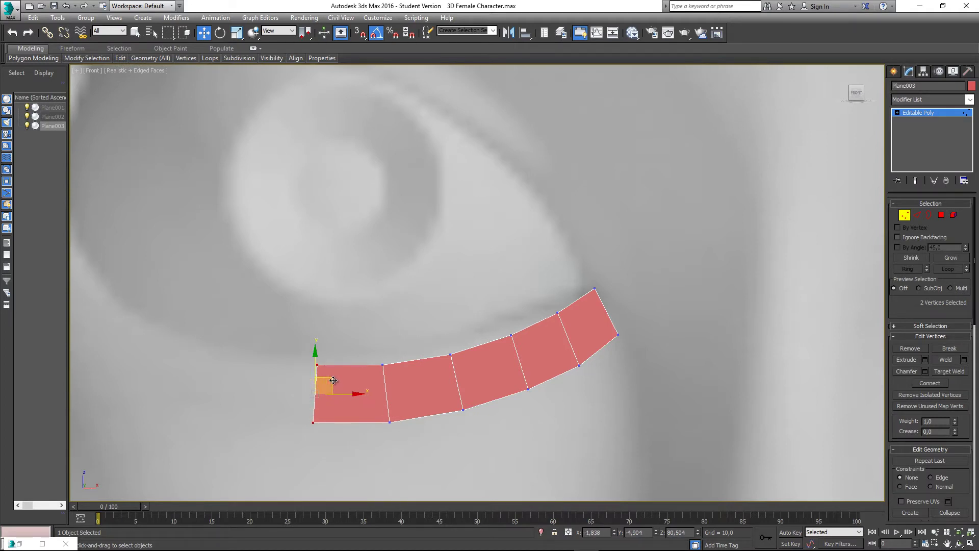
{"action": "middle_click_drag", "start_coordinate": [592, 306], "coordinate": [514, 345]}
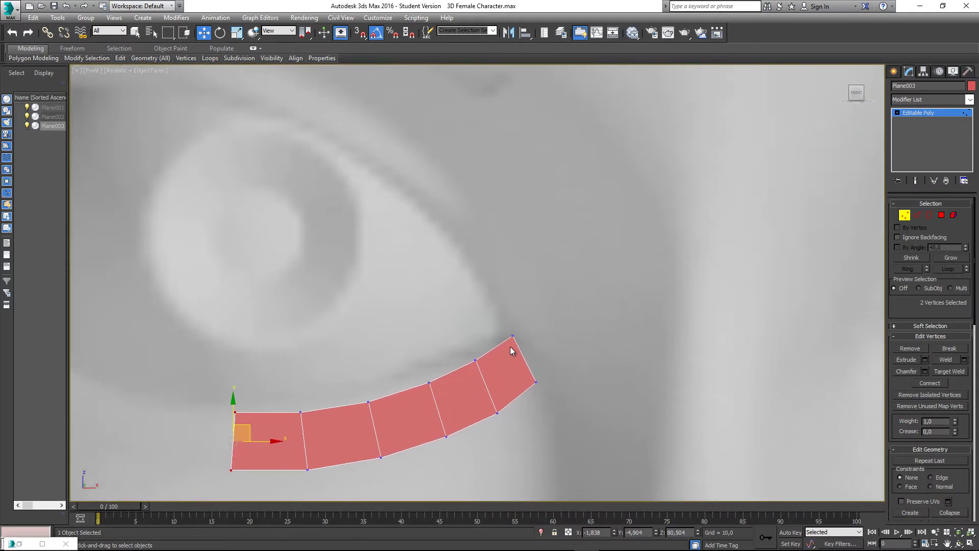
At Edge level, extend a copy of the strip's nose-side end edge upward past the inner eye corner.
{"action": "key", "text": "2"}
{"action": "left_click", "coordinate": [525, 367]}
{"action": "middle_click_drag", "start_coordinate": [460, 381], "coordinate": [433, 383]}
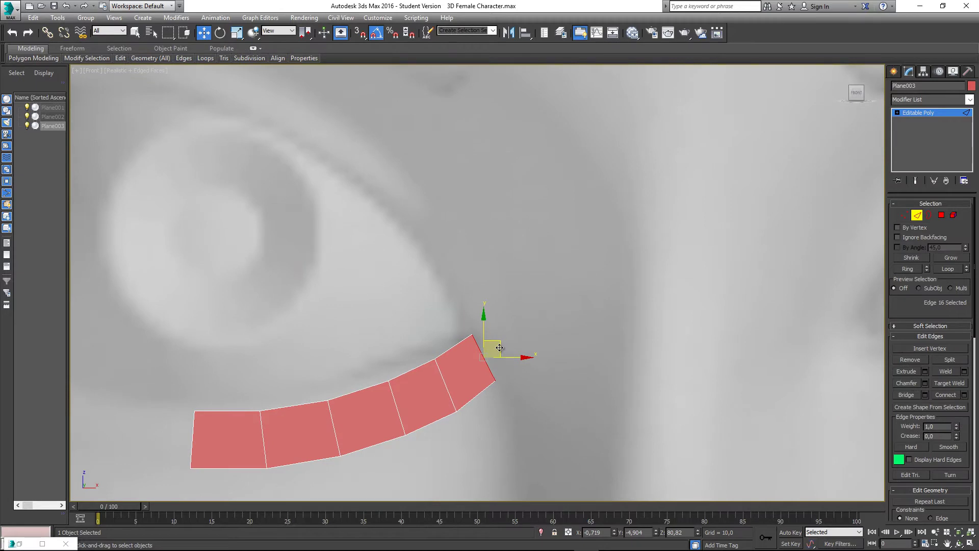
{"action": "middle_click_drag", "start_coordinate": [500, 348], "coordinate": [441, 372]}
{"action": "scroll", "coordinate": [475, 386], "scroll_direction": "down", "scroll_amount": 2}
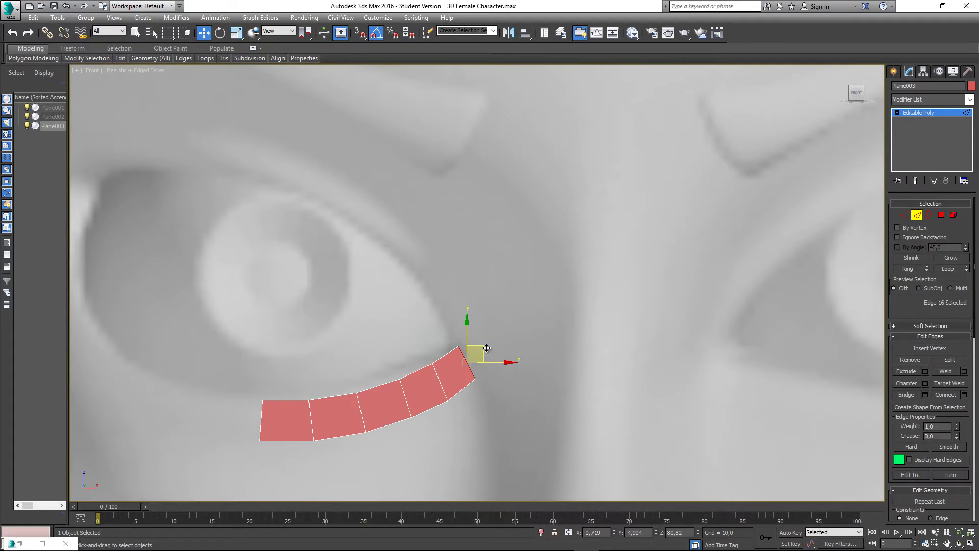
{"action": "left_click_drag", "start_coordinate": [487, 348], "coordinate": [485, 321], "text": "shift"}
{"action": "middle_click_drag", "start_coordinate": [479, 329], "coordinate": [463, 354]}
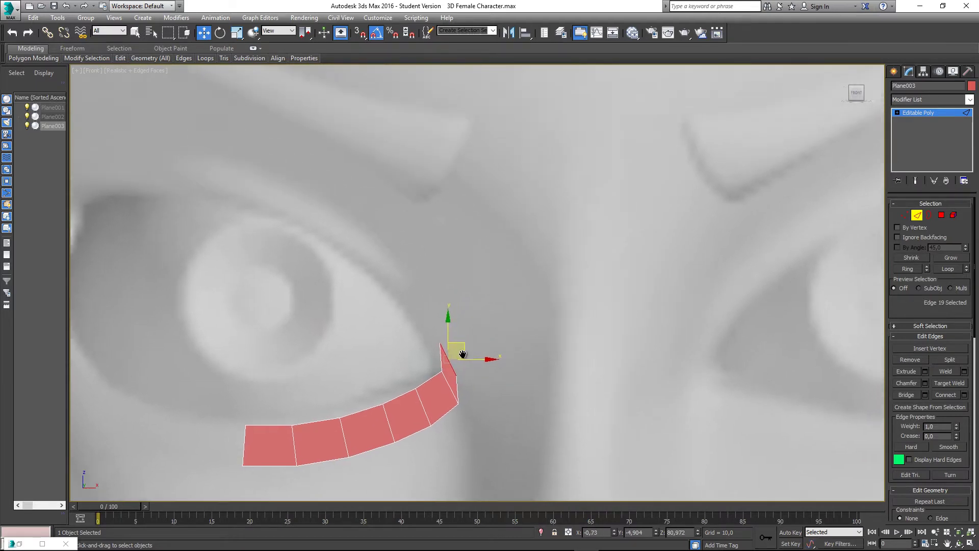
At Vertex level, shape the new corner segment by spreading its end vertices and fitting its inner vertices around the eye corner.
{"action": "key", "text": "1"}
{"action": "scroll", "coordinate": [454, 387], "scroll_direction": "up", "scroll_amount": 3}
{"action": "left_click_drag", "start_coordinate": [432, 426], "coordinate": [473, 384]}
{"action": "left_click", "coordinate": [402, 339]}
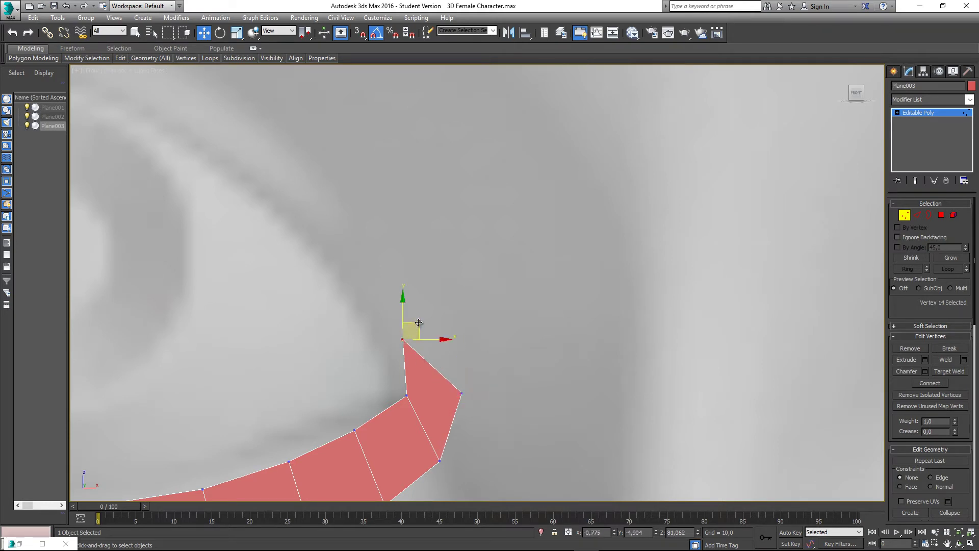
{"action": "left_click_drag", "start_coordinate": [418, 322], "coordinate": [423, 345]}
{"action": "left_click", "coordinate": [396, 399]}
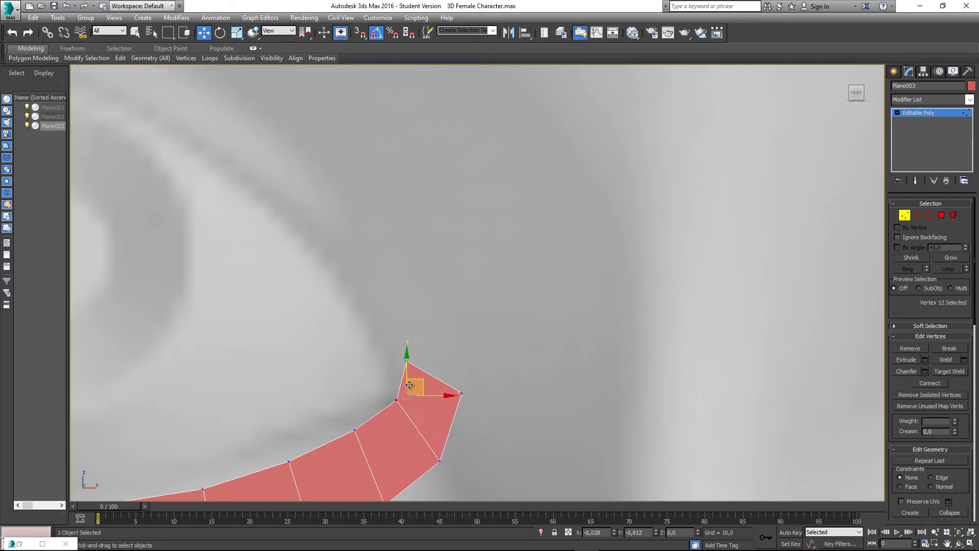
{"action": "left_click_drag", "start_coordinate": [409, 385], "coordinate": [410, 390]}
{"action": "left_click", "coordinate": [461, 394]}
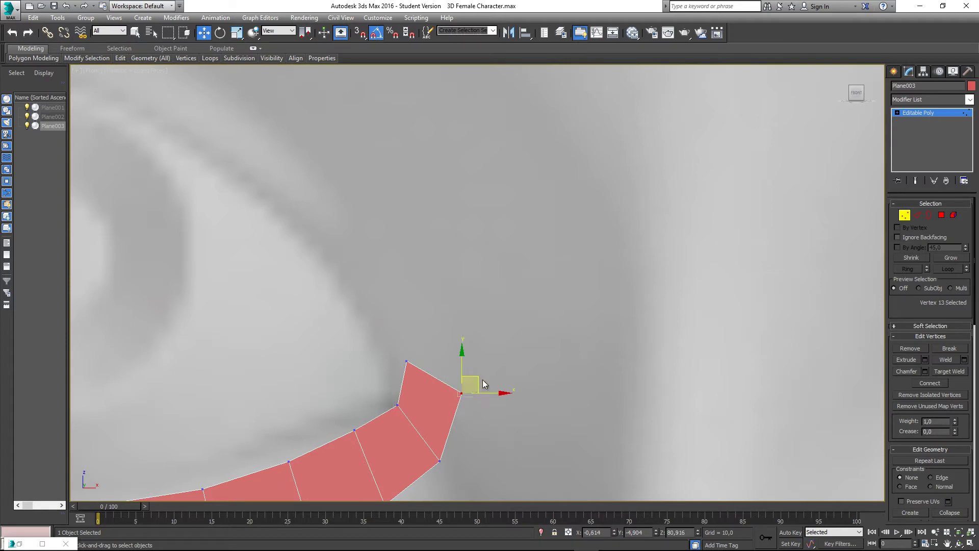
{"action": "left_click_drag", "start_coordinate": [474, 386], "coordinate": [476, 381]}
{"action": "left_click", "coordinate": [407, 361]}
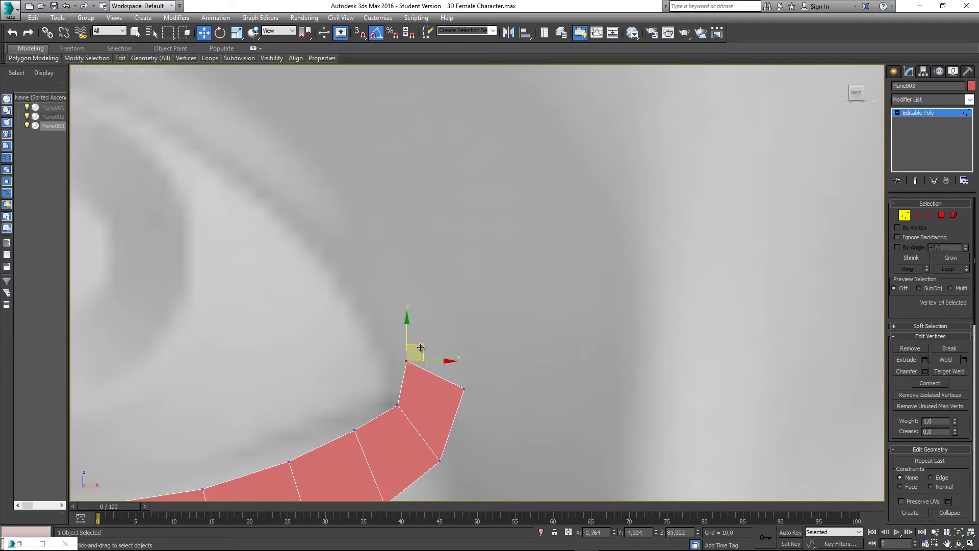
{"action": "left_click_drag", "start_coordinate": [420, 361], "coordinate": [417, 368]}
Fine-tune the inner eye corner vertex and the two neighbouring outer-row vertices to smooth the bend.
{"action": "middle_click_drag", "start_coordinate": [381, 398], "coordinate": [394, 339]}
{"action": "left_click", "coordinate": [410, 345]}
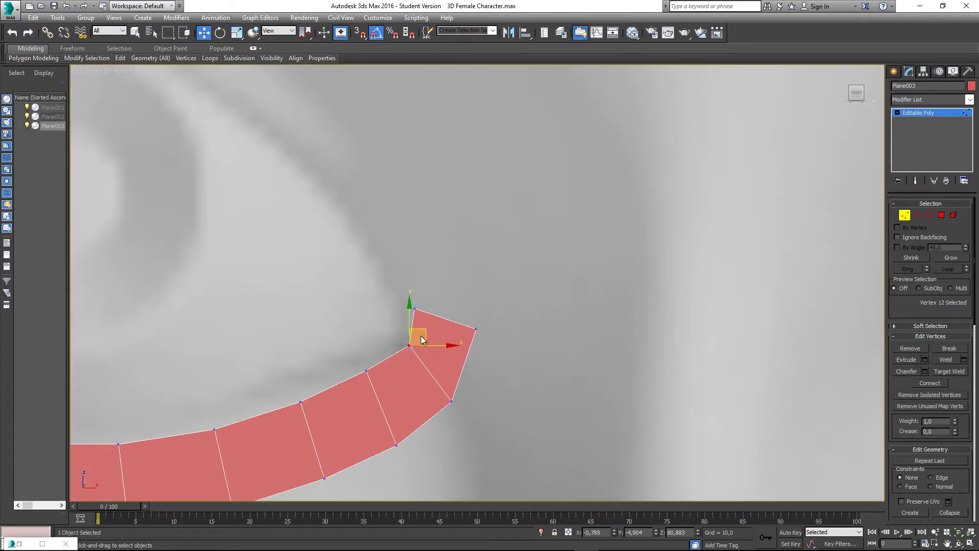
{"action": "left_click_drag", "start_coordinate": [421, 336], "coordinate": [417, 337]}
{"action": "left_click", "coordinate": [451, 401]}
{"action": "left_click_drag", "start_coordinate": [452, 390], "coordinate": [453, 392]}
{"action": "left_click", "coordinate": [397, 445]}
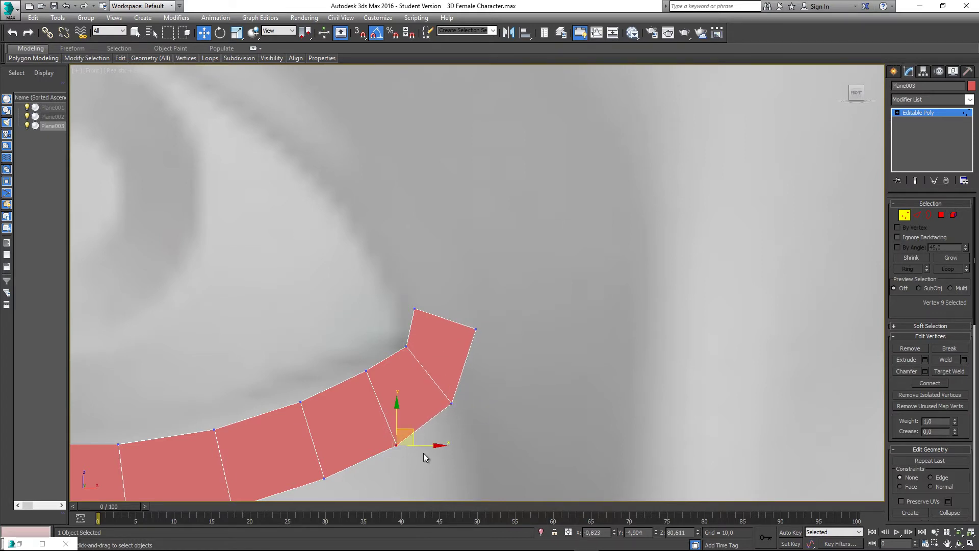
{"action": "left_click_drag", "start_coordinate": [414, 433], "coordinate": [413, 433]}
{"action": "middle_click_drag", "start_coordinate": [387, 451], "coordinate": [409, 434]}
Lower the eye-side vertex of the strip's upper end by about 0.035, then clear the vertex selection.
{"action": "scroll", "coordinate": [421, 402], "scroll_direction": "down", "scroll_amount": 2}
{"action": "middle_click_drag", "start_coordinate": [459, 349], "coordinate": [442, 369]}
{"action": "left_click", "coordinate": [412, 351]}
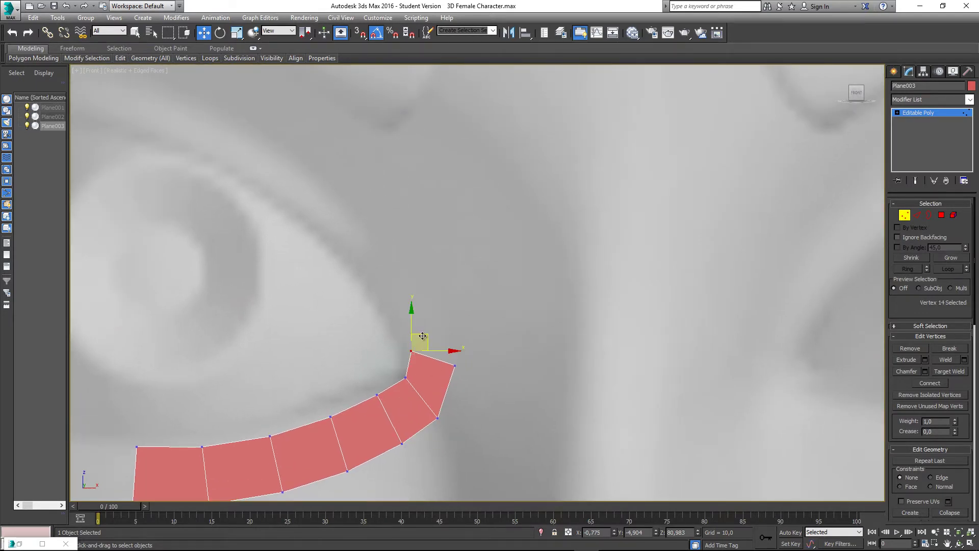
{"action": "left_click_drag", "start_coordinate": [422, 336], "coordinate": [423, 345]}
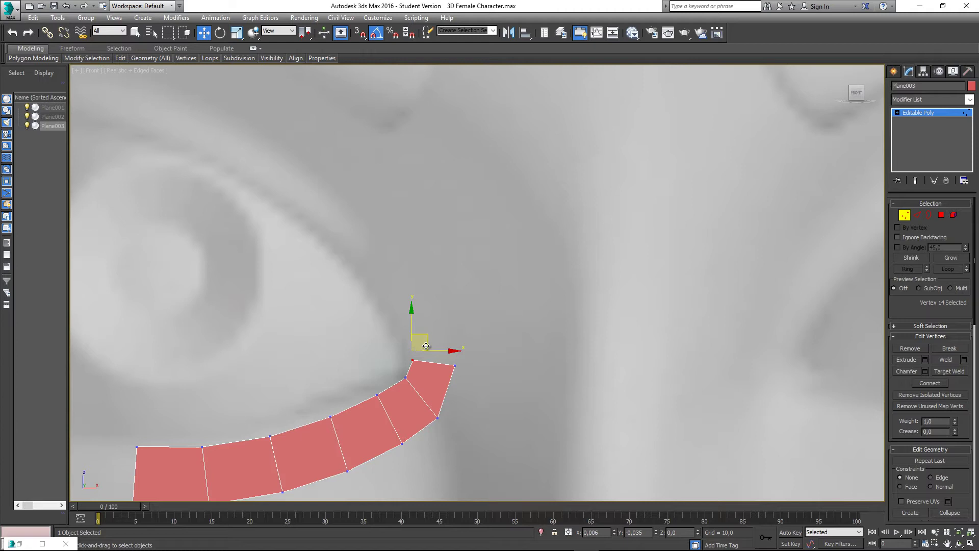
{"action": "middle_click_drag", "start_coordinate": [434, 372], "coordinate": [439, 390]}
{"action": "scroll", "coordinate": [449, 342], "scroll_direction": "down", "scroll_amount": 3}
{"action": "left_click", "coordinate": [431, 378]}
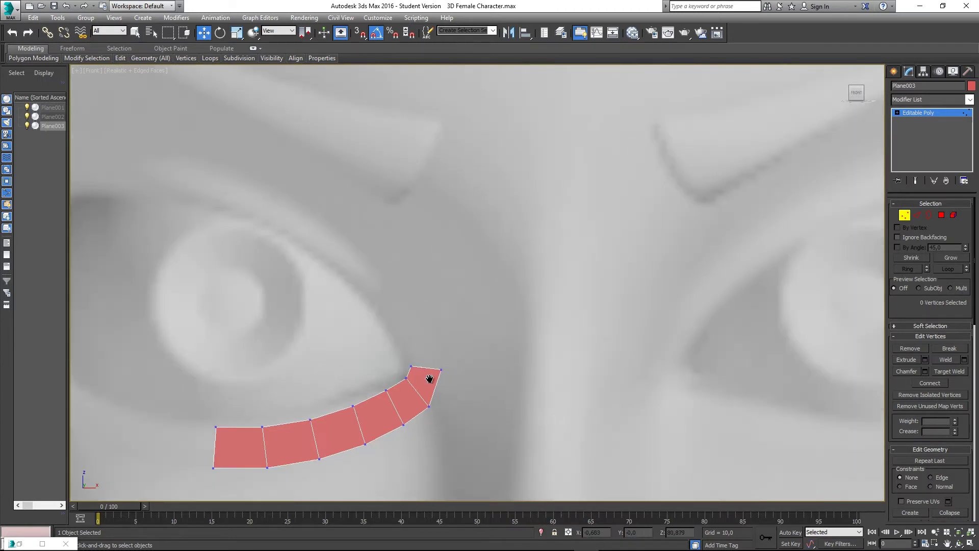
At Edge level, extend three copies of the strip's upper end edge up along the inner part of the upper eyelid.
{"action": "scroll", "coordinate": [449, 347], "scroll_direction": "down", "scroll_amount": 3}
{"action": "scroll", "coordinate": [459, 334], "scroll_direction": "up", "scroll_amount": 6}
{"action": "scroll", "coordinate": [460, 335], "scroll_direction": "up", "scroll_amount": 4}
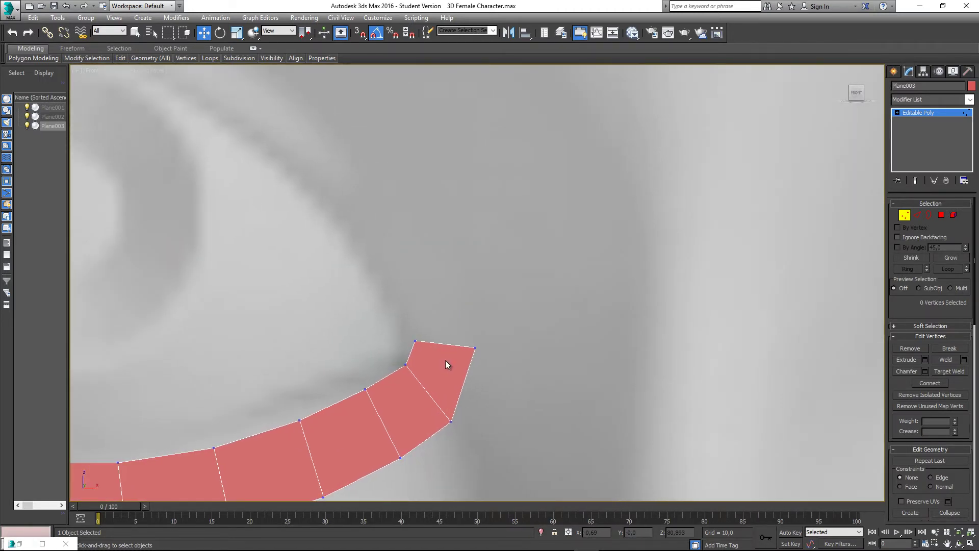
{"action": "scroll", "coordinate": [445, 360], "scroll_direction": "up", "scroll_amount": 3}
{"action": "middle_click_drag", "start_coordinate": [455, 355], "coordinate": [446, 396]}
{"action": "key", "text": "2"}
{"action": "left_click", "coordinate": [461, 377]}
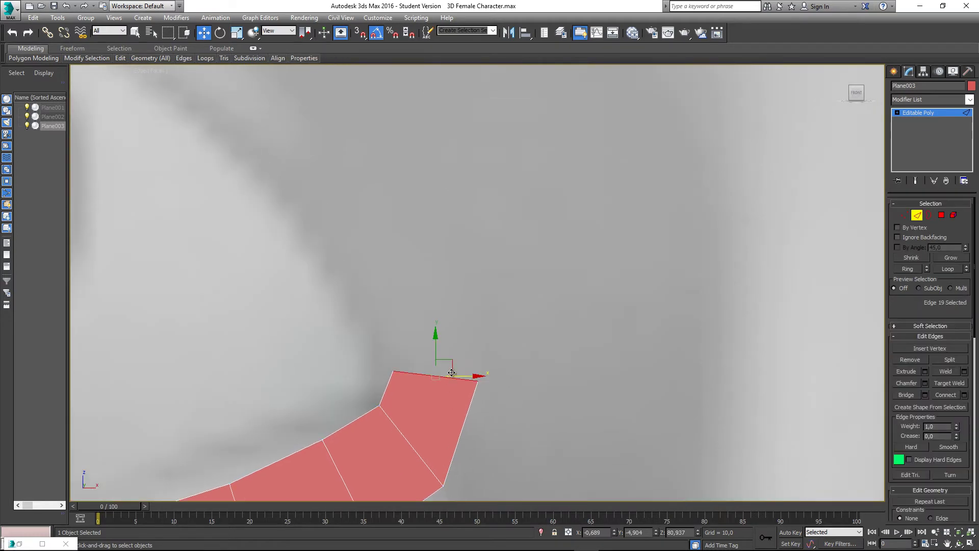
{"action": "left_click_drag", "start_coordinate": [448, 361], "coordinate": [426, 285], "text": "shift"}
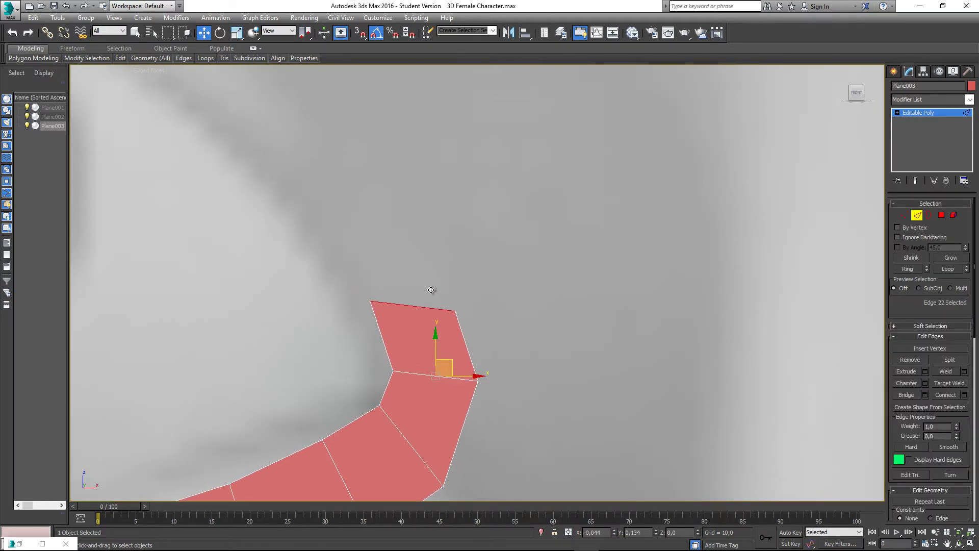
{"action": "middle_click_drag", "start_coordinate": [430, 294], "coordinate": [431, 350]}
{"action": "left_click_drag", "start_coordinate": [430, 349], "coordinate": [344, 220], "text": "shift"}
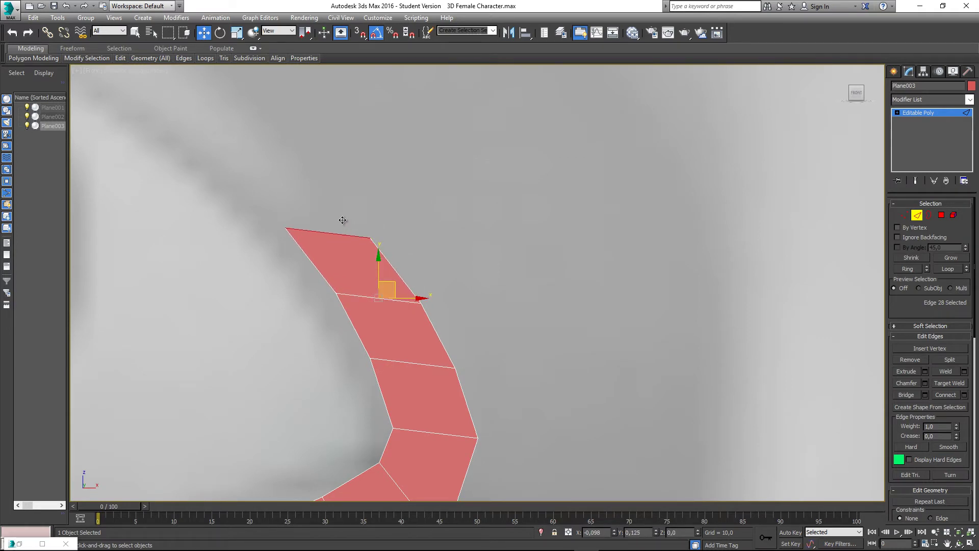
{"action": "middle_click_drag", "start_coordinate": [353, 273], "coordinate": [325, 250]}
At Vertex level, tilt the first two new cross edges by raising their outer vertices and lowering their inner ones along the eyelid.
{"action": "key", "text": "1"}
{"action": "left_click", "coordinate": [428, 346]}
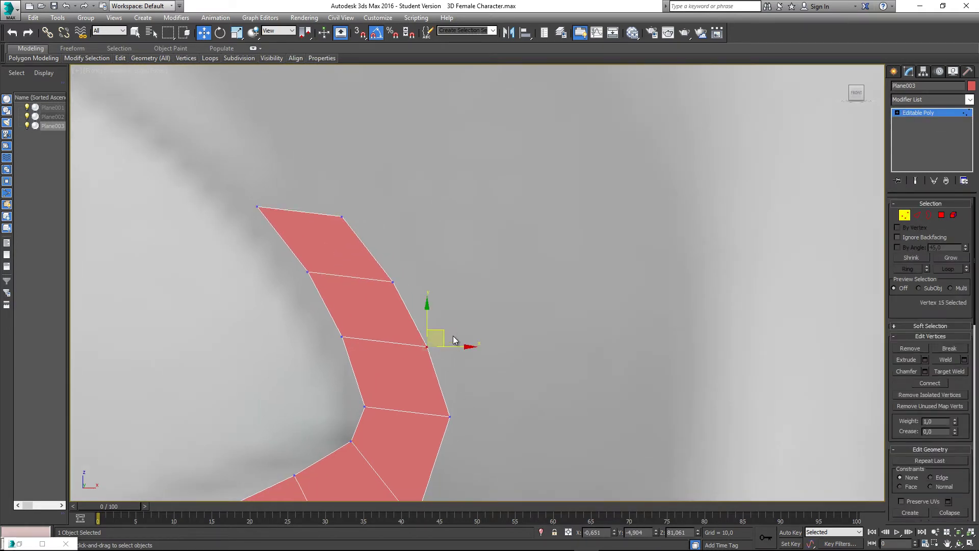
{"action": "left_click_drag", "start_coordinate": [442, 327], "coordinate": [442, 309]}
{"action": "mouse_move", "coordinate": [359, 354]}
{"action": "left_mouse_down"}
{"action": "mouse_move", "coordinate": [357, 329]}
{"action": "mouse_move", "coordinate": [376, 345]}
{"action": "left_mouse_up"}
{"action": "middle_click_drag", "start_coordinate": [406, 285], "coordinate": [423, 316]}
{"action": "left_click_drag", "start_coordinate": [410, 312], "coordinate": [414, 300]}
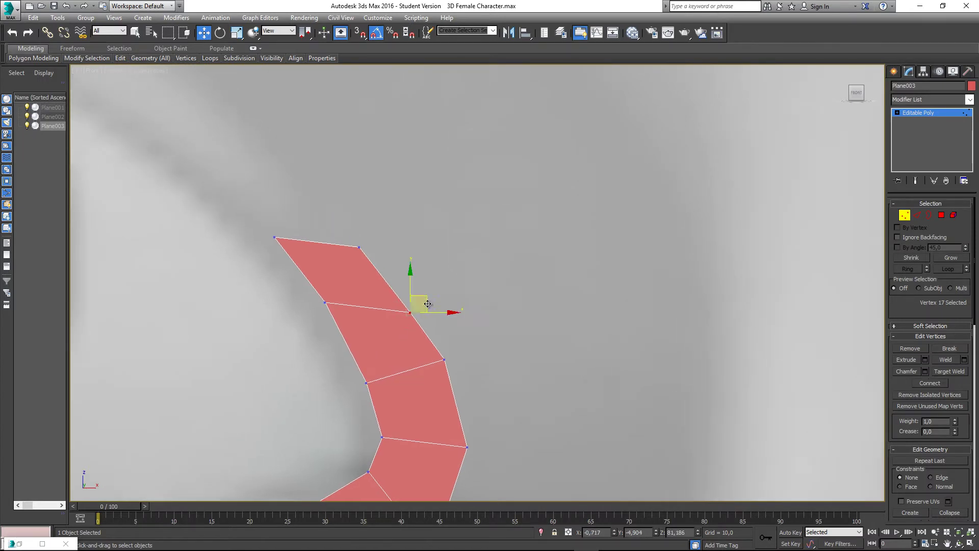
{"action": "left_click", "coordinate": [325, 302]}
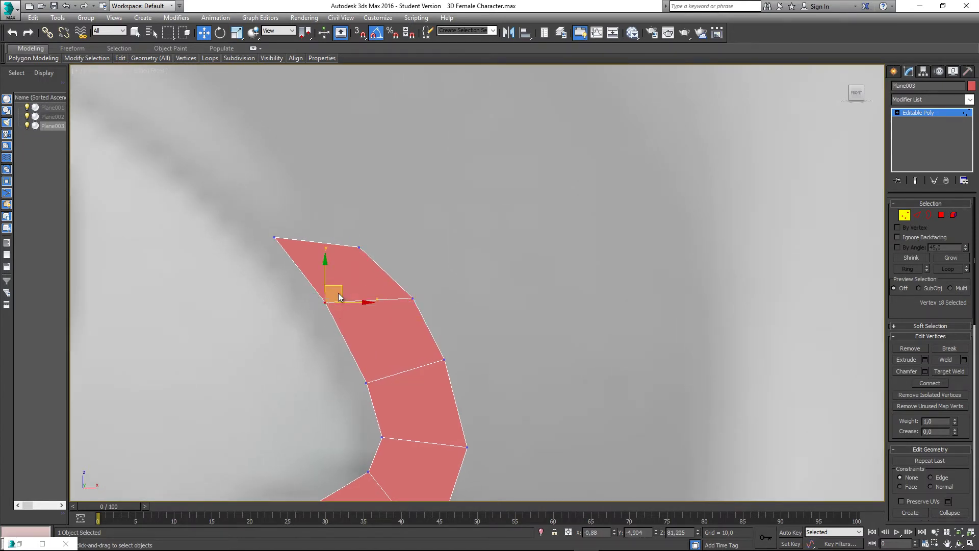
{"action": "left_click_drag", "start_coordinate": [338, 292], "coordinate": [351, 306]}
{"action": "middle_click_drag", "start_coordinate": [383, 336], "coordinate": [390, 357]}
Align the strip's upper end by lowering its inner vertex onto the eyelid and raising its outer vertex.
{"action": "left_click", "coordinate": [282, 259]}
{"action": "left_click_drag", "start_coordinate": [282, 259], "coordinate": [297, 277]}
{"action": "left_click", "coordinate": [367, 269]}
{"action": "left_click_drag", "start_coordinate": [380, 258], "coordinate": [384, 238]}
At Edge level, extend three more copies of the strip's upper end edge along the upper eyelid toward the iris.
{"action": "scroll", "coordinate": [459, 346], "scroll_direction": "down", "scroll_amount": 4}
{"action": "middle_click_drag", "start_coordinate": [487, 416], "coordinate": [547, 317]}
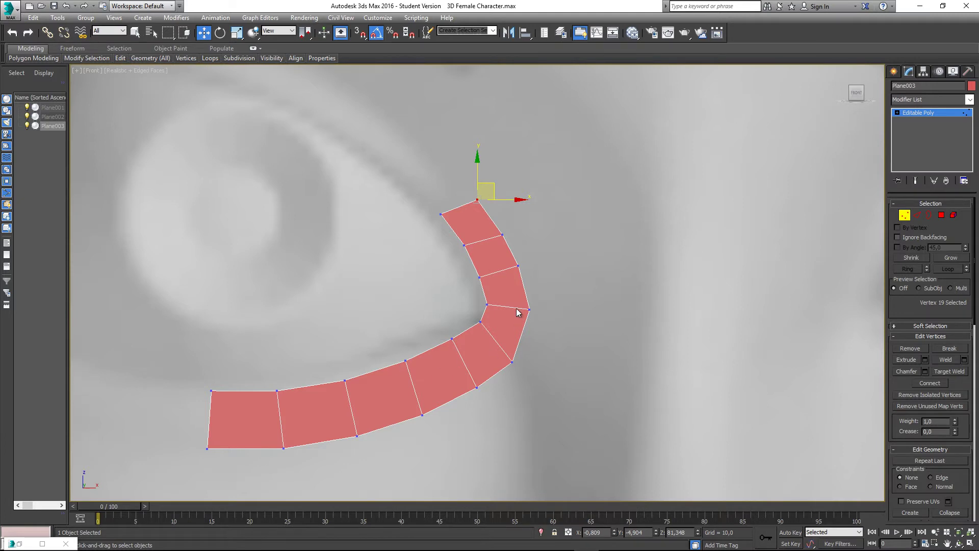
{"action": "scroll", "coordinate": [510, 331], "scroll_direction": "up", "scroll_amount": 5}
{"action": "key", "text": "2"}
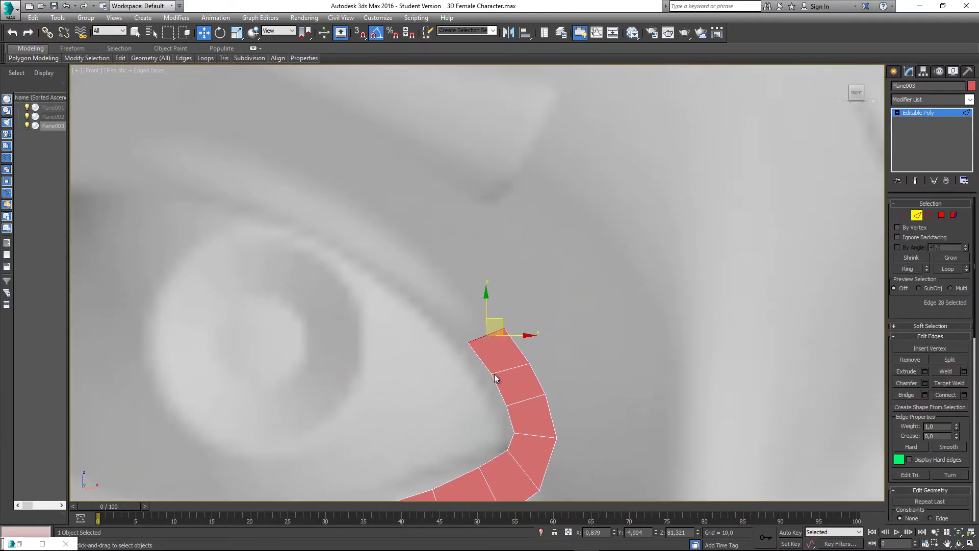
{"action": "left_click_drag", "start_coordinate": [497, 322], "coordinate": [464, 283], "text": "shift"}
{"action": "left_click", "coordinate": [491, 333]}
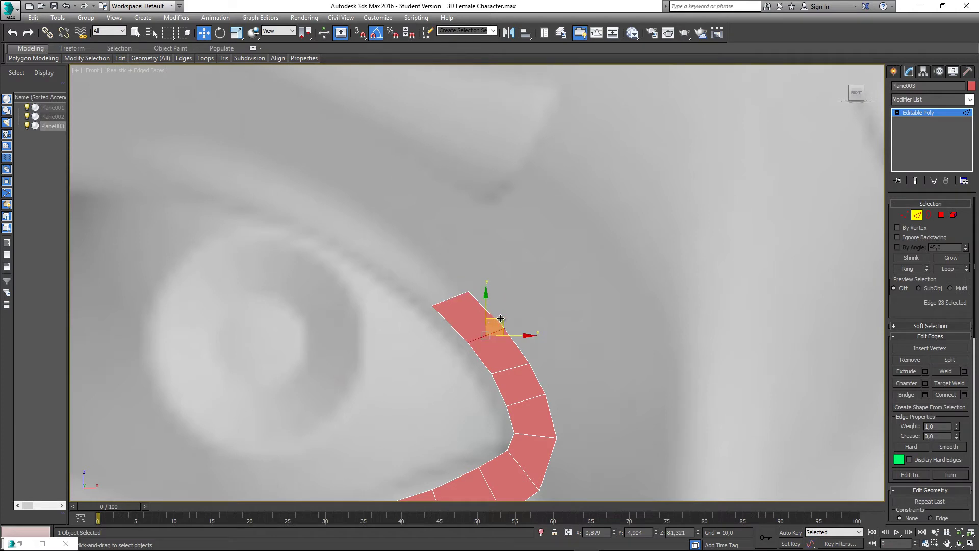
{"action": "middle_click_drag", "start_coordinate": [500, 319], "coordinate": [502, 342]}
{"action": "left_click", "coordinate": [462, 320]}
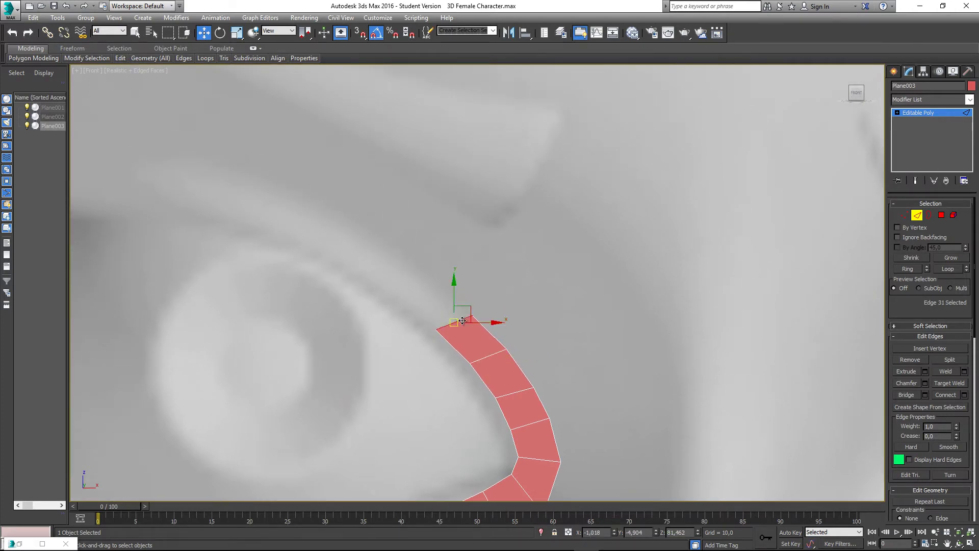
{"action": "left_click_drag", "start_coordinate": [462, 321], "coordinate": [433, 274], "text": "shift"}
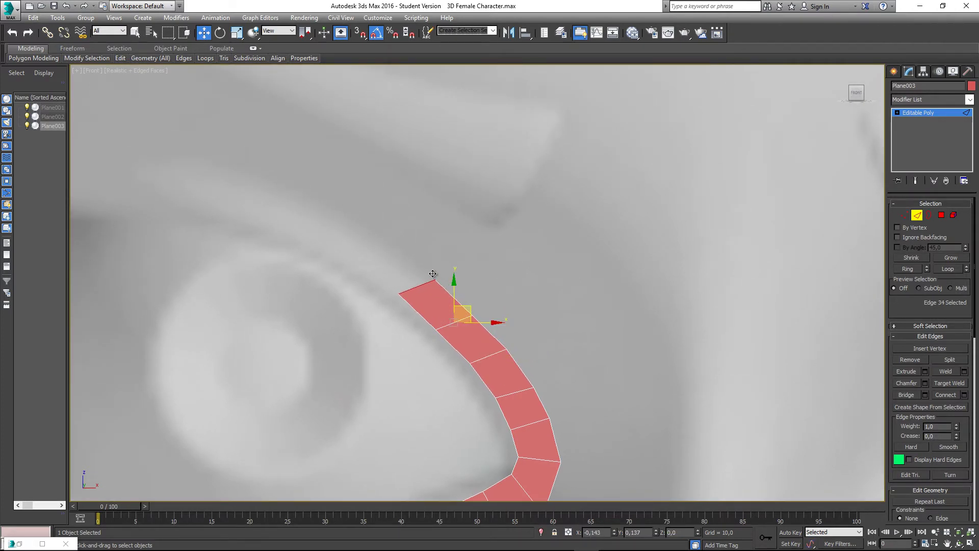
{"action": "middle_click_drag", "start_coordinate": [433, 274], "coordinate": [458, 309]}
{"action": "left_click_drag", "start_coordinate": [444, 314], "coordinate": [398, 267], "text": "shift"}
{"action": "middle_click_drag", "start_coordinate": [487, 340], "coordinate": [470, 330]}
At Vertex level, raise the outer vertices of the three cross edges just below the strip's upper end to even its width.
{"action": "key", "text": "1"}
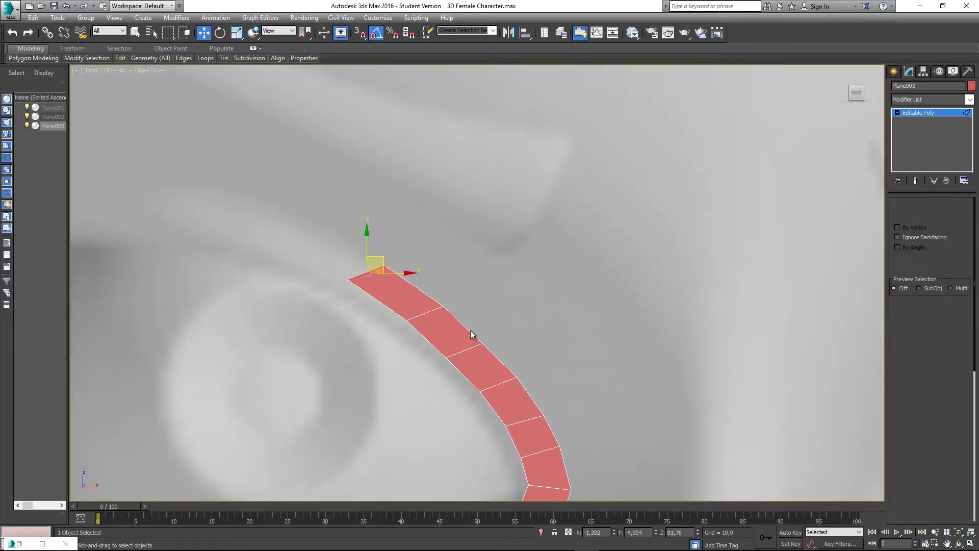
{"action": "middle_click_drag", "start_coordinate": [501, 380], "coordinate": [485, 332]}
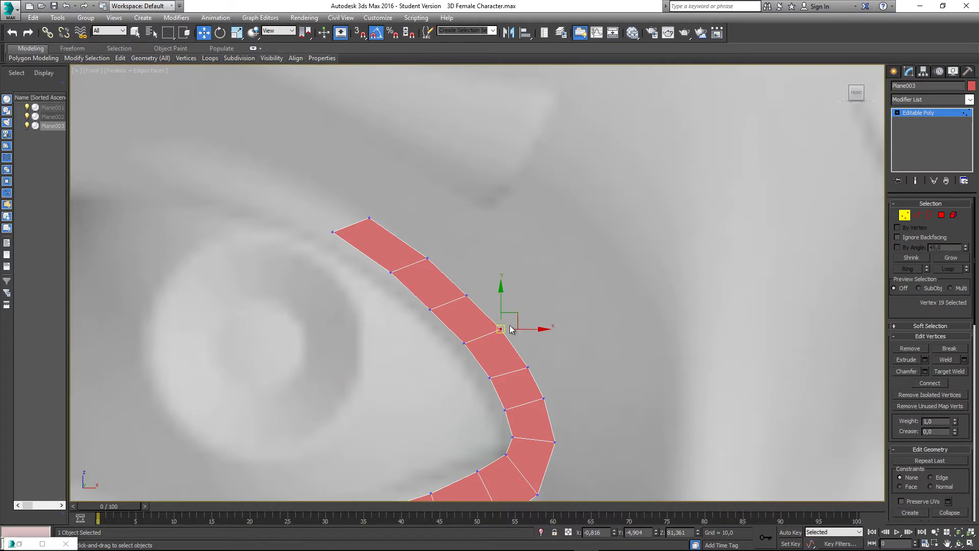
{"action": "left_click_drag", "start_coordinate": [512, 329], "coordinate": [513, 325]}
{"action": "left_click", "coordinate": [466, 296]}
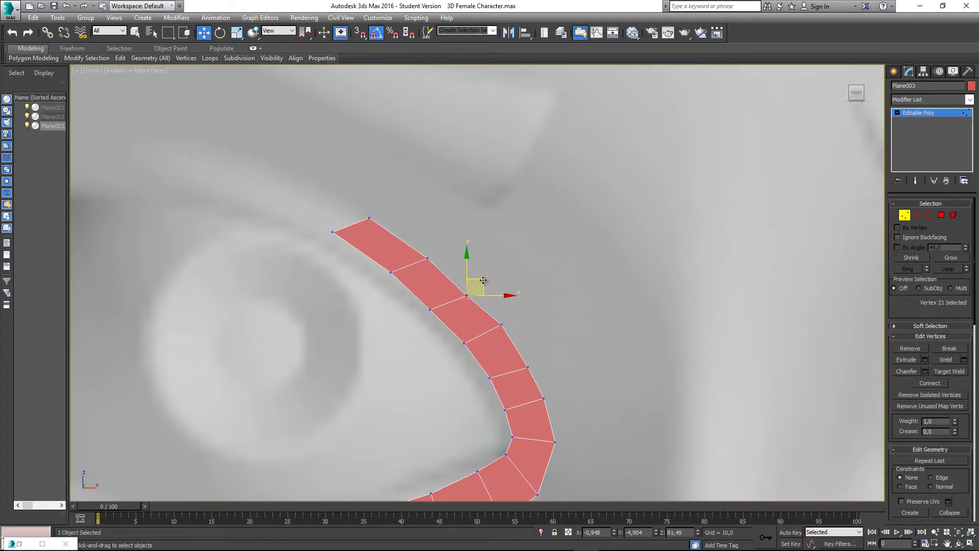
{"action": "left_click_drag", "start_coordinate": [483, 280], "coordinate": [485, 274]}
{"action": "left_click", "coordinate": [428, 257]}
{"action": "left_click_drag", "start_coordinate": [444, 240], "coordinate": [444, 234]}
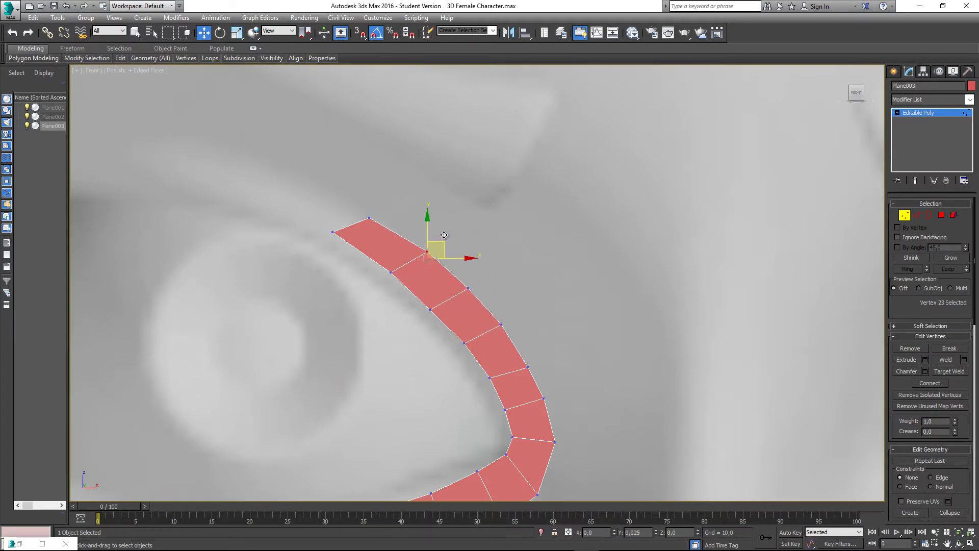
Tilt the strip's end edge by moving its outer vertex up and outward, nudge both end vertices together, and clear the selection.
{"action": "left_click", "coordinate": [369, 218]}
{"action": "left_click_drag", "start_coordinate": [383, 202], "coordinate": [374, 186]}
{"action": "left_click_drag", "start_coordinate": [346, 250], "coordinate": [346, 251], "text": "ctrl"}
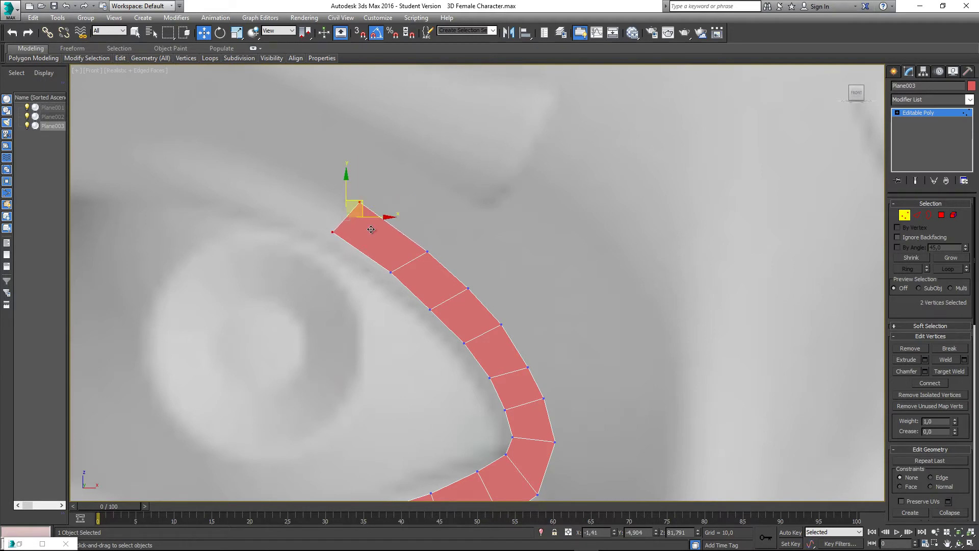
{"action": "scroll", "coordinate": [472, 317], "scroll_direction": "down", "scroll_amount": 2}
{"action": "scroll", "coordinate": [472, 317], "scroll_direction": "down", "scroll_amount": 2}
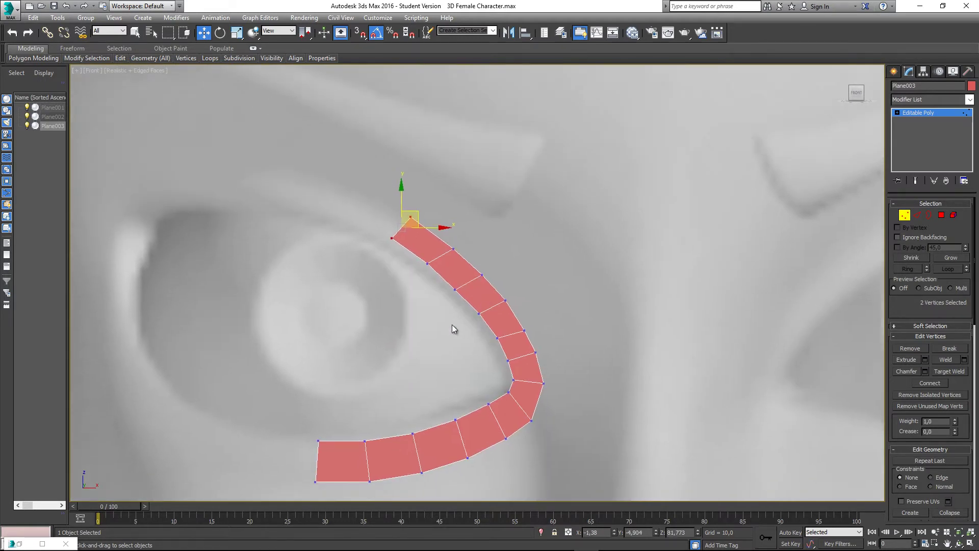
{"action": "left_click", "coordinate": [452, 323]}
At Edge level, extend two copies of the strip's end edge along the upper eyelid above the iris.
{"action": "scroll", "coordinate": [448, 308], "scroll_direction": "up", "scroll_amount": 3}
{"action": "middle_click_drag", "start_coordinate": [446, 301], "coordinate": [488, 338]}
{"action": "key", "text": "2"}
{"action": "left_click", "coordinate": [433, 228]}
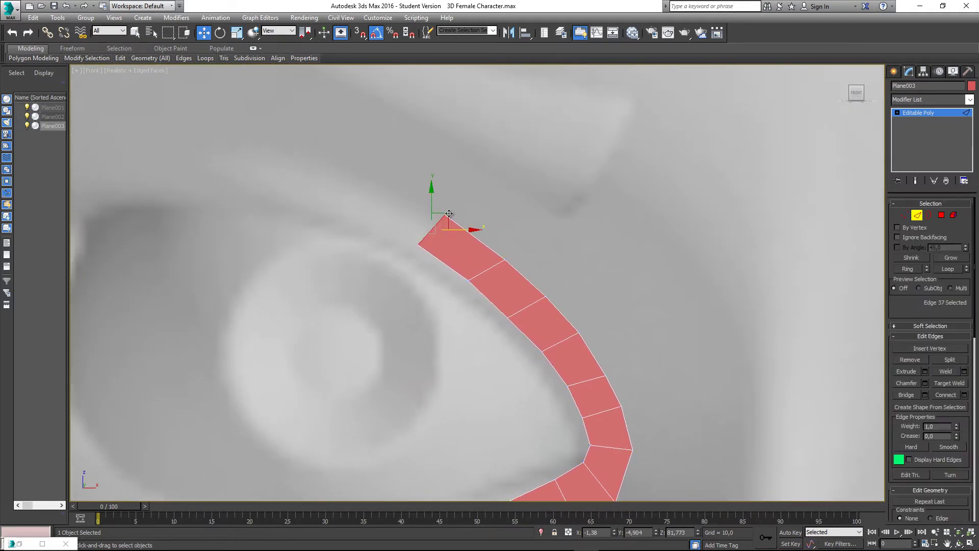
{"action": "left_click_drag", "start_coordinate": [445, 219], "coordinate": [328, 161], "text": "shift"}
{"action": "middle_click_drag", "start_coordinate": [327, 161], "coordinate": [378, 212]}
At Vertex level, raise the outer vertices of the two new cross edges and fit the end edge's vertices to the upper eyelid.
{"action": "key", "text": "1"}
{"action": "left_click_drag", "start_coordinate": [390, 215], "coordinate": [387, 183]}
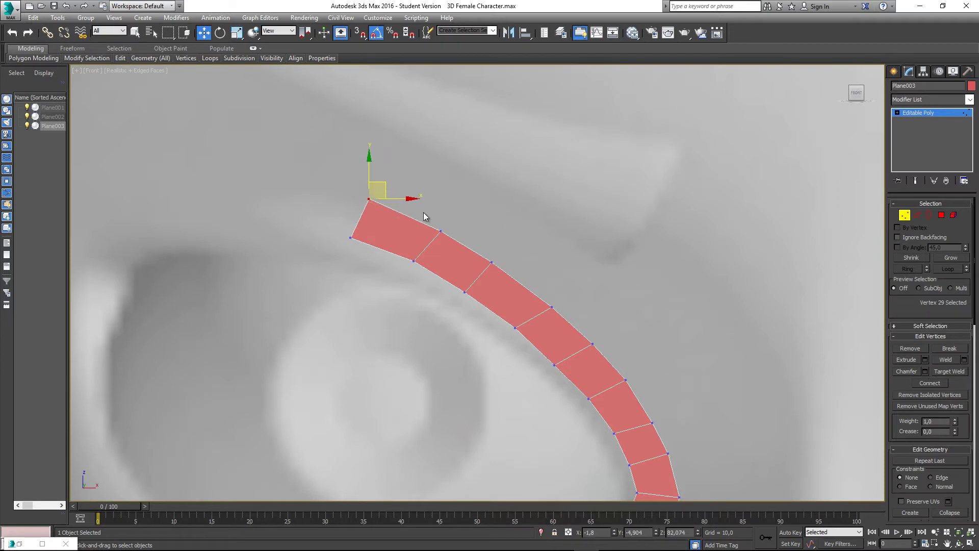
{"action": "left_click", "coordinate": [440, 231]}
{"action": "left_click_drag", "start_coordinate": [457, 216], "coordinate": [458, 210]}
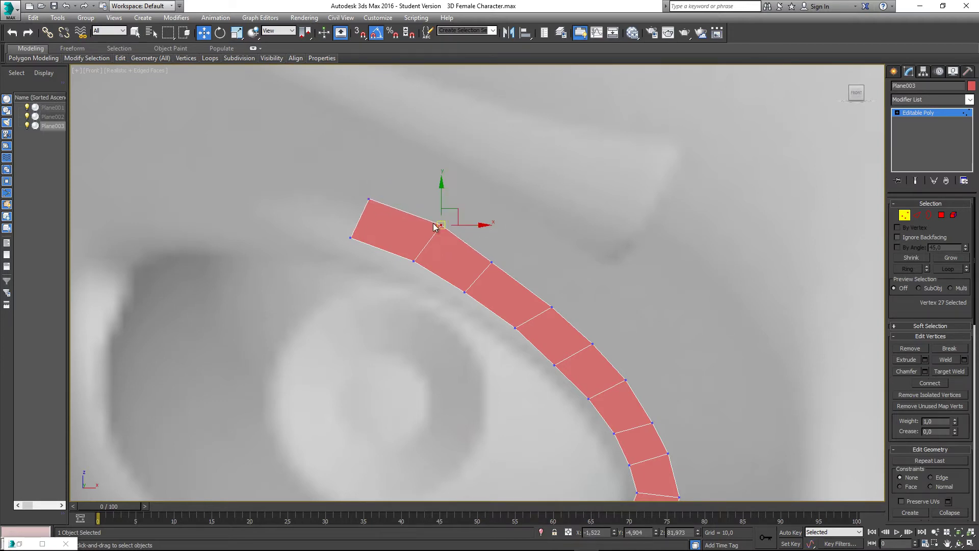
{"action": "left_click", "coordinate": [351, 238]}
{"action": "left_click_drag", "start_coordinate": [368, 222], "coordinate": [372, 224]}
{"action": "left_click", "coordinate": [369, 199]}
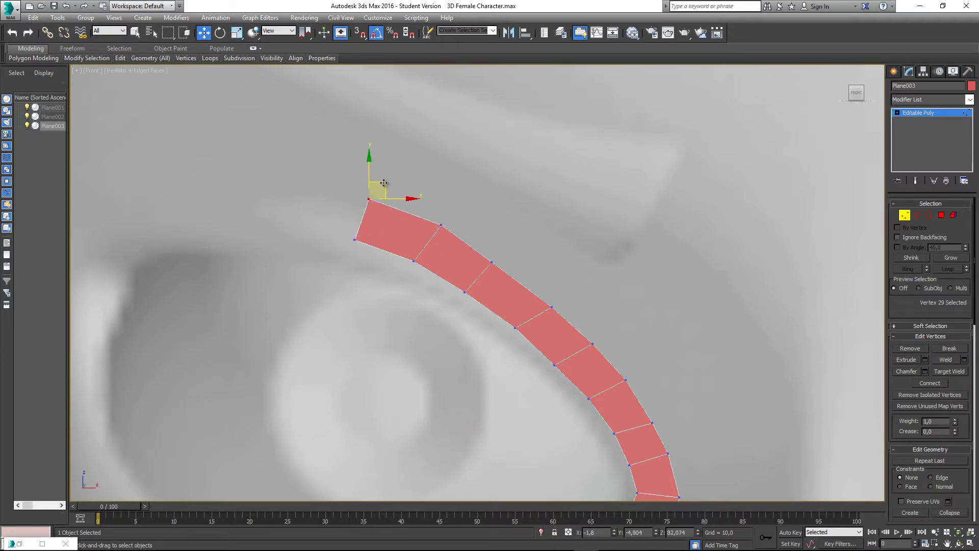
{"action": "scroll", "coordinate": [375, 240], "scroll_direction": "down", "scroll_amount": 3}
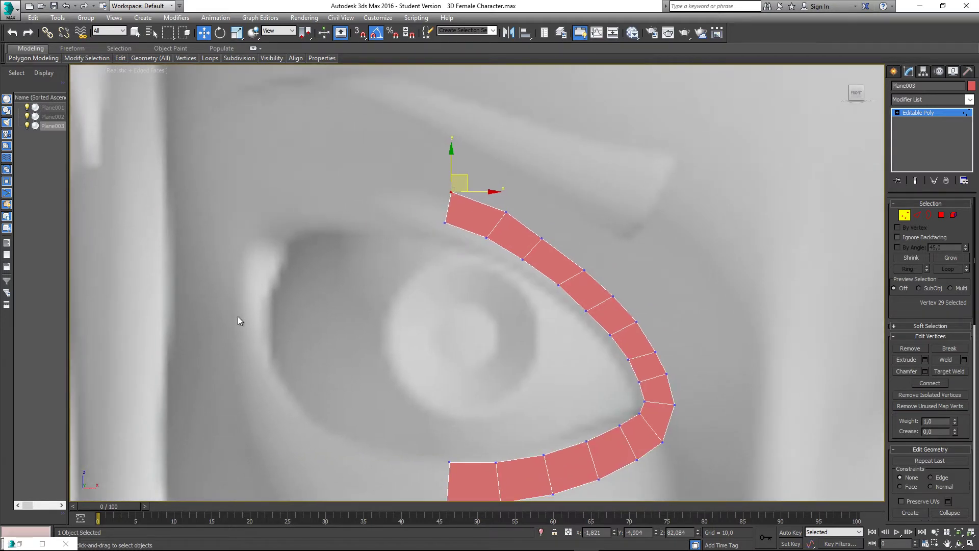
{"action": "middle_click_drag", "start_coordinate": [237, 317], "coordinate": [270, 267]}
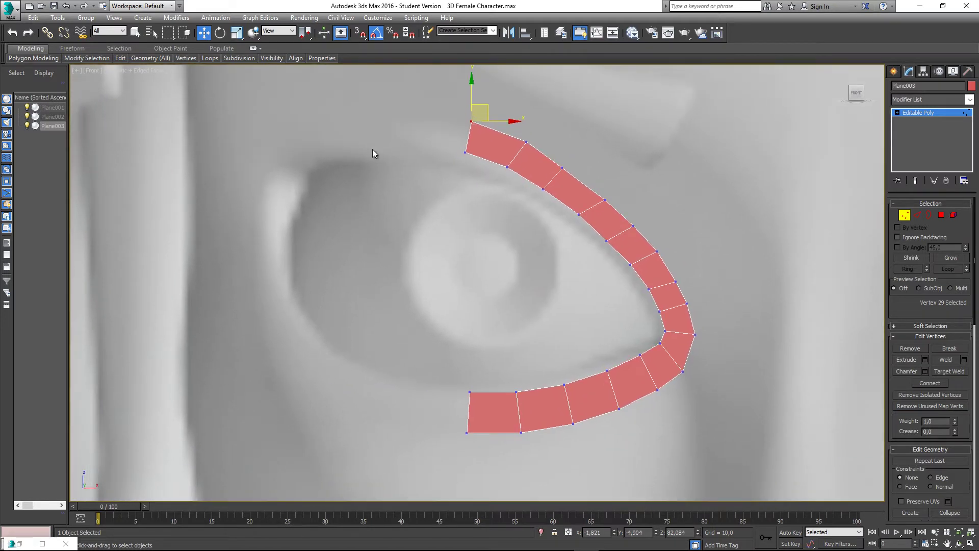
{"action": "mouse_move", "coordinate": [391, 357]}
{"action": "middle_mouse_down"}
{"action": "mouse_move", "coordinate": [384, 369]}
{"action": "mouse_move", "coordinate": [397, 340]}
{"action": "middle_mouse_up"}
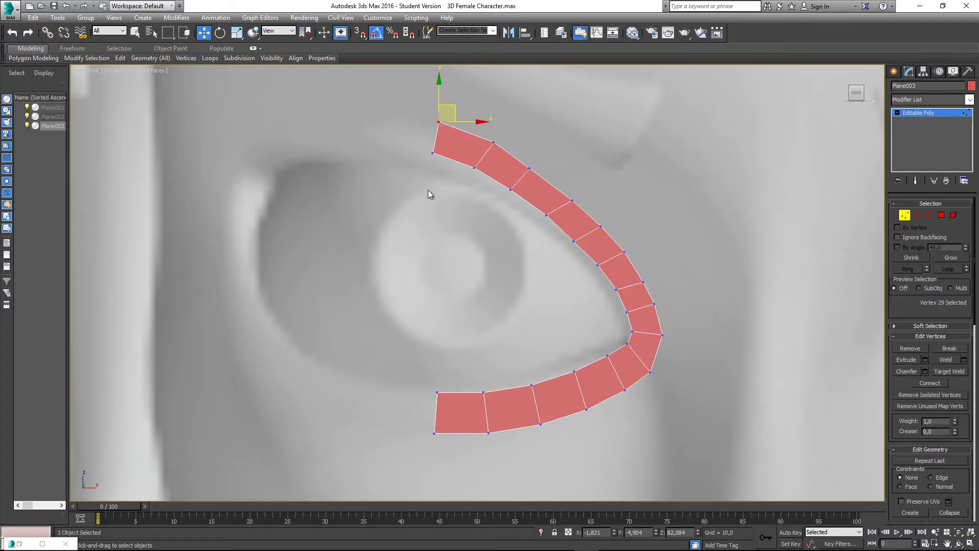
{"action": "left_click", "coordinate": [427, 190]}
{"action": "middle_click_drag", "start_coordinate": [452, 199], "coordinate": [452, 214]}
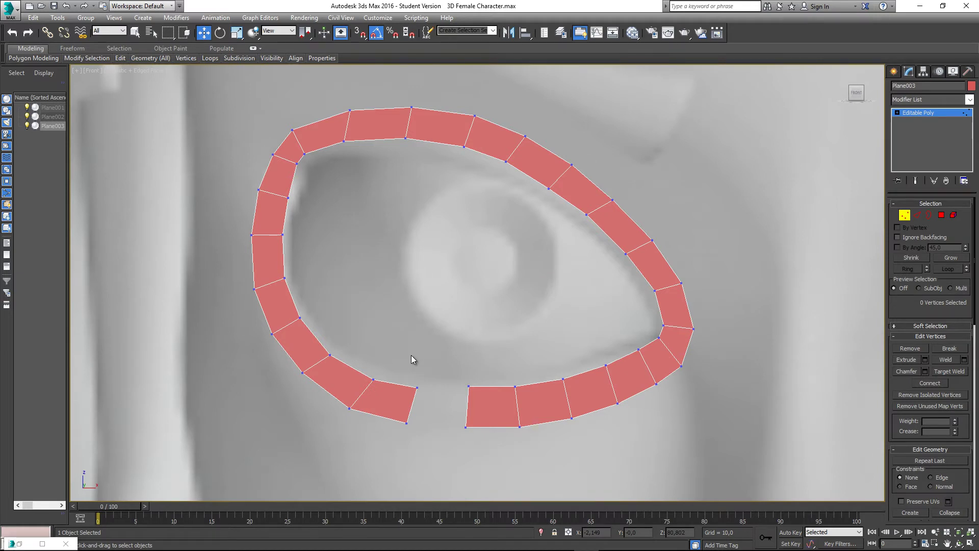
At Edge level, bridge the strip's two open end edges across the lower eyelid gap with one segment.
{"action": "scroll", "coordinate": [411, 355], "scroll_direction": "up", "scroll_amount": 4}
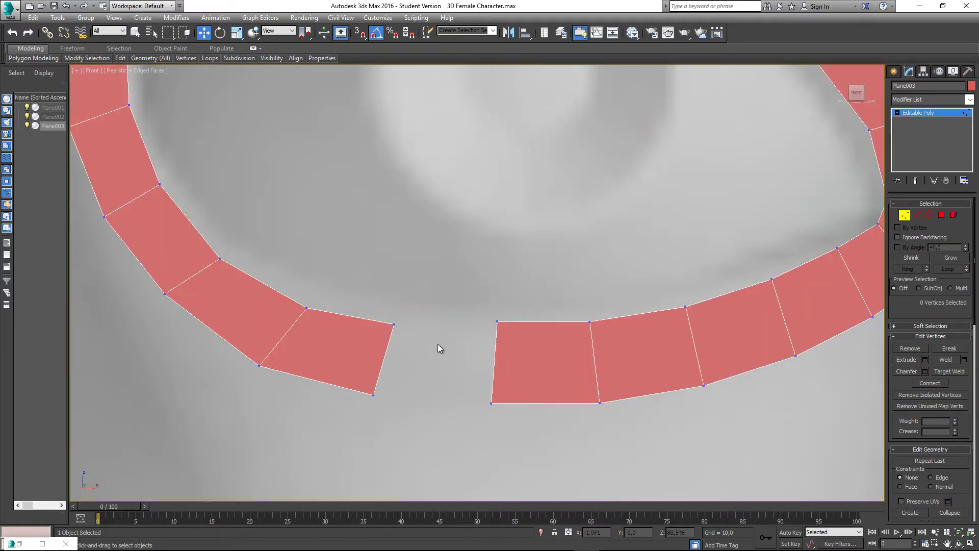
{"action": "middle_click_drag", "start_coordinate": [406, 344], "coordinate": [388, 329]}
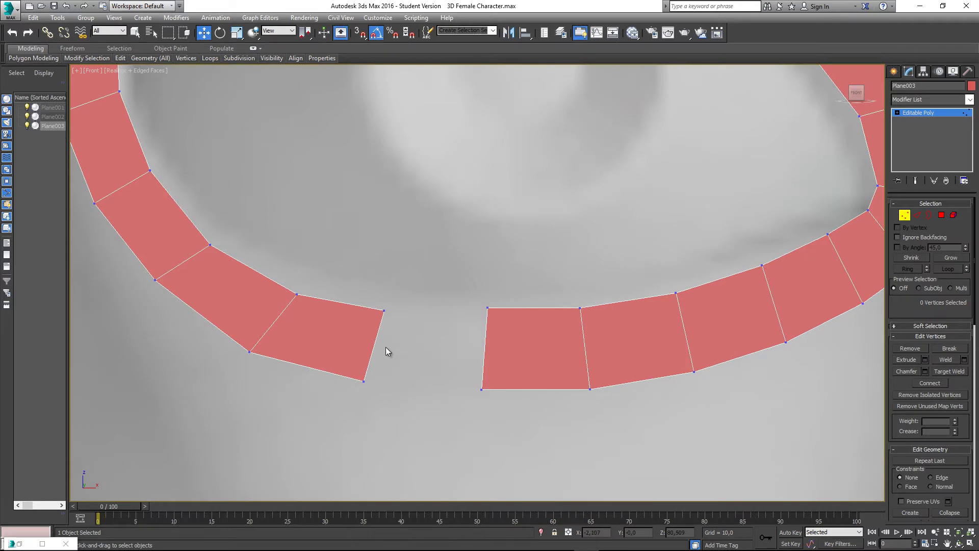
{"action": "key", "text": "2"}
{"action": "left_click", "coordinate": [377, 345]}
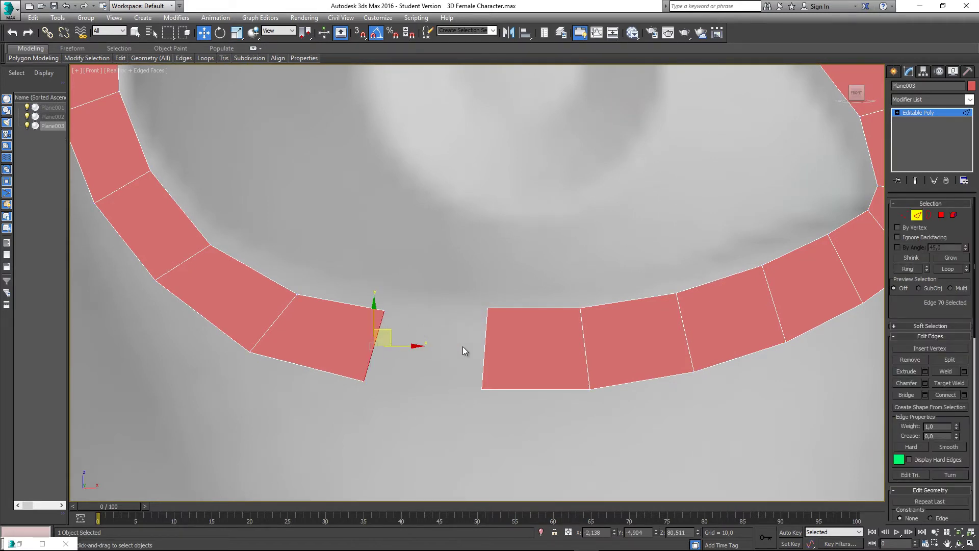
{"action": "left_click", "coordinate": [486, 342], "text": "ctrl"}
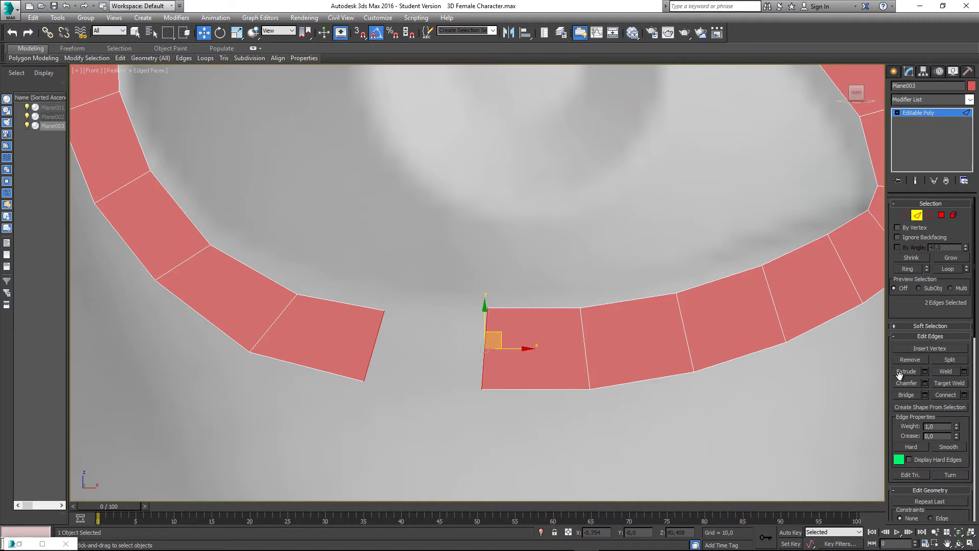
{"action": "left_click", "coordinate": [925, 395]}
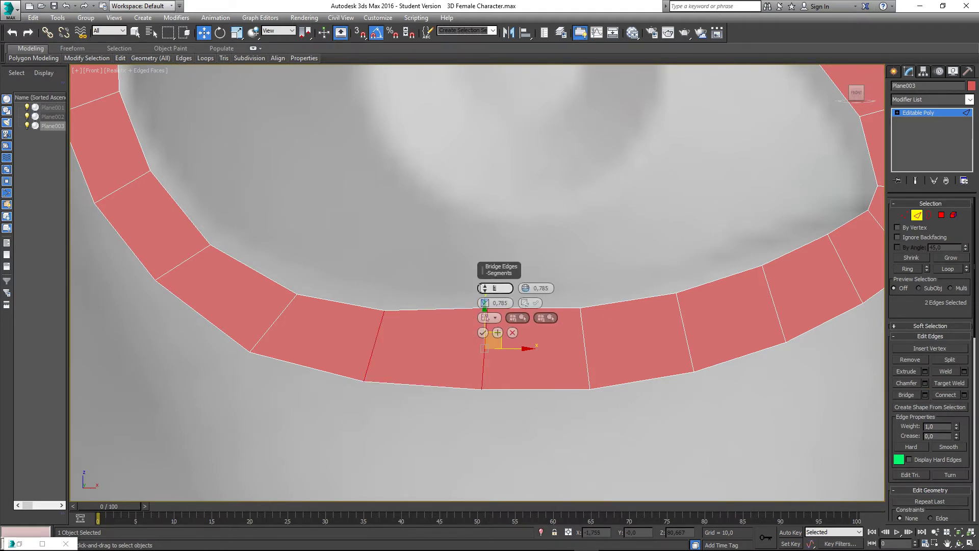
{"action": "left_click", "coordinate": [482, 332]}
At Vertex level, nudge the vertices beside the bridged polygon to smooth the lower eyelid contour, and clear the selection.
{"action": "middle_click_drag", "start_coordinate": [501, 396], "coordinate": [485, 399]}
{"action": "key", "text": "1"}
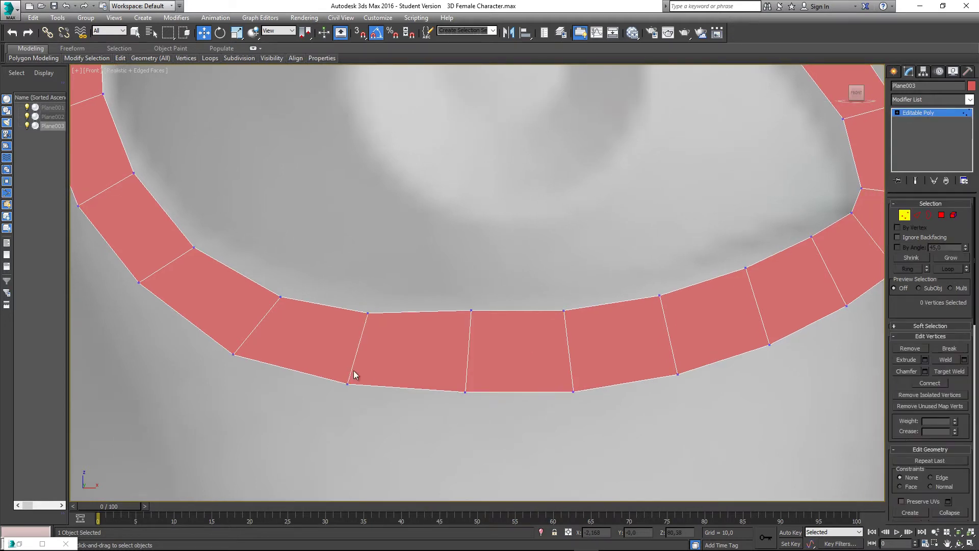
{"action": "left_click_drag", "start_coordinate": [390, 335], "coordinate": [391, 335]}
{"action": "left_click_drag", "start_coordinate": [465, 290], "coordinate": [485, 297]}
{"action": "left_click", "coordinate": [374, 252]}
Examine the closed polygon ring around the eye against the front reference, both up close and with the whole face in view.
{"action": "scroll", "coordinate": [374, 251], "scroll_direction": "down", "scroll_amount": 5}
{"action": "middle_click_drag", "start_coordinate": [393, 226], "coordinate": [445, 274]}
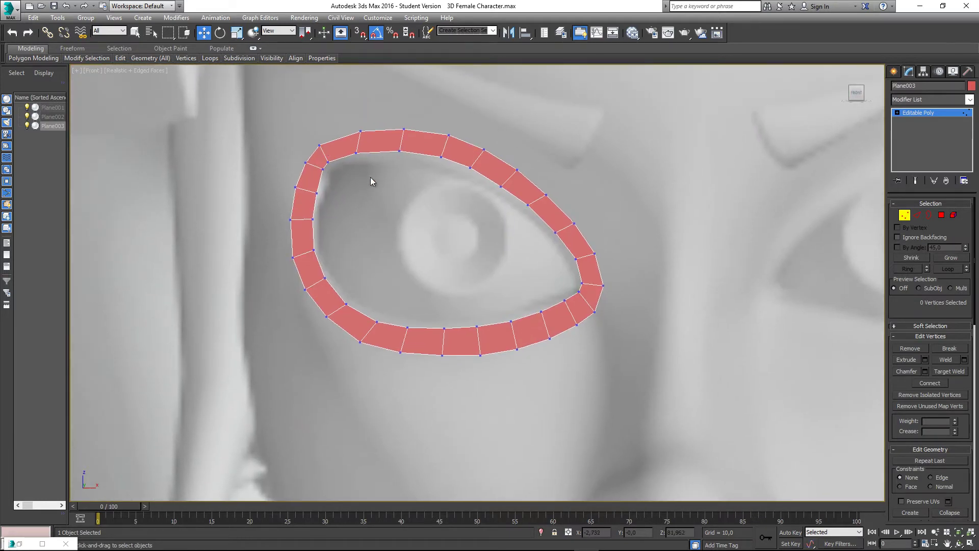
{"action": "scroll", "coordinate": [390, 202], "scroll_direction": "up", "scroll_amount": 3}
{"action": "middle_click_drag", "start_coordinate": [390, 202], "coordinate": [376, 216]}
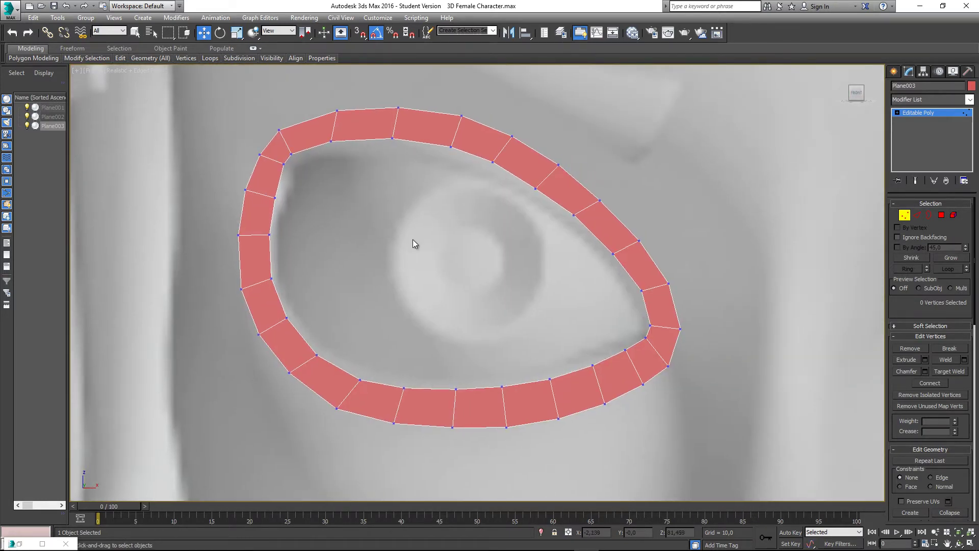
{"action": "middle_click_drag", "start_coordinate": [493, 267], "coordinate": [486, 246]}
{"action": "scroll", "coordinate": [436, 257], "scroll_direction": "down", "scroll_amount": 5}
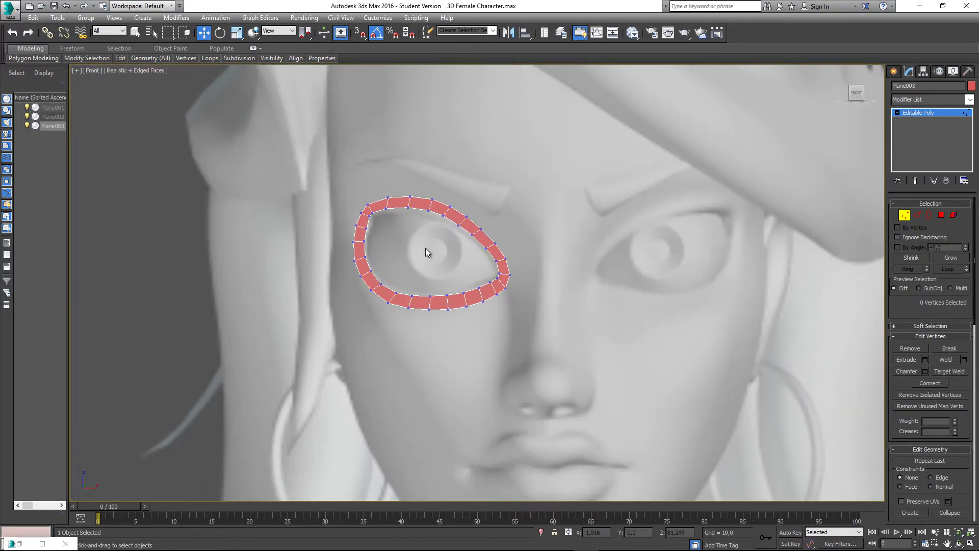
{"action": "scroll", "coordinate": [425, 248], "scroll_direction": "up", "scroll_amount": 3}
{"action": "scroll", "coordinate": [410, 240], "scroll_direction": "up", "scroll_amount": 2}
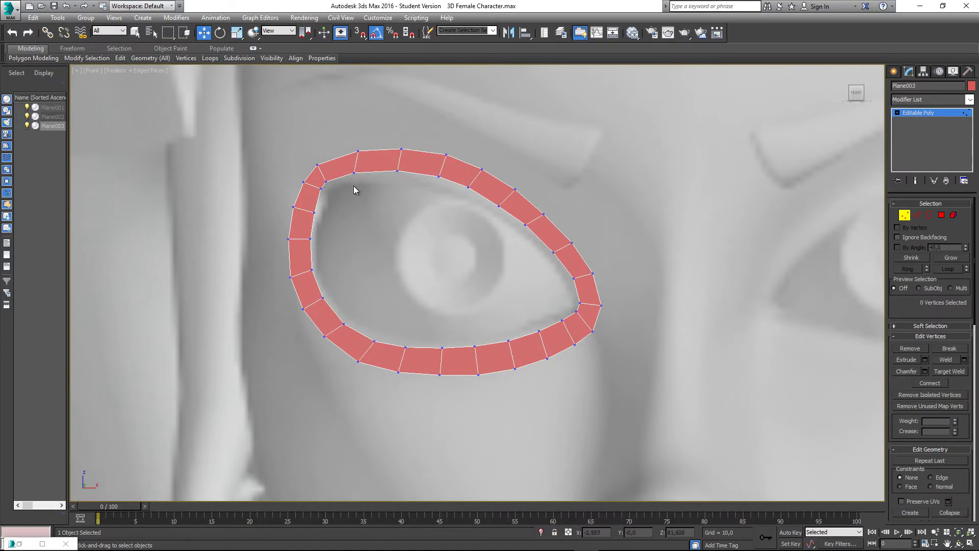
{"action": "middle_click_drag", "start_coordinate": [403, 255], "coordinate": [393, 265]}
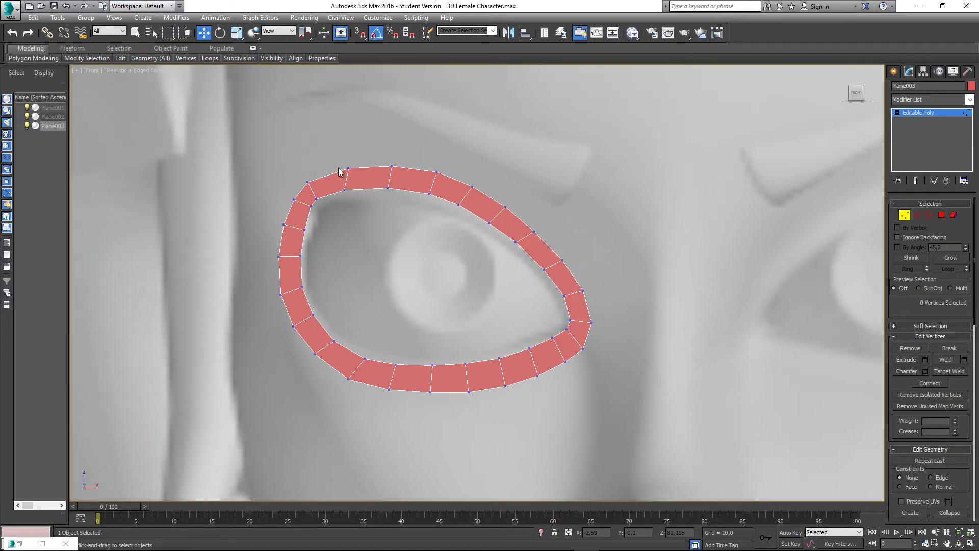
{"action": "scroll", "coordinate": [449, 357], "scroll_direction": "down", "scroll_amount": 6}
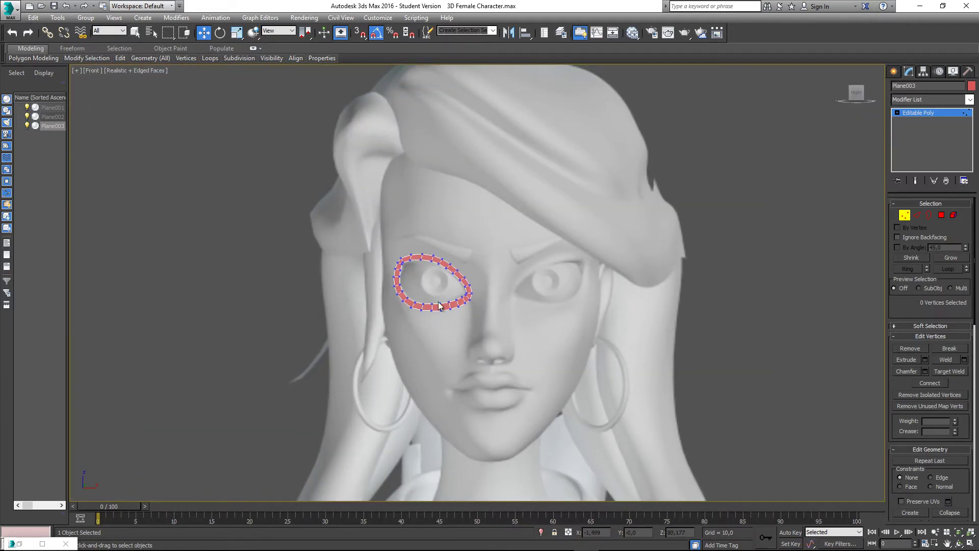
{"action": "scroll", "coordinate": [412, 272], "scroll_direction": "up", "scroll_amount": 4}
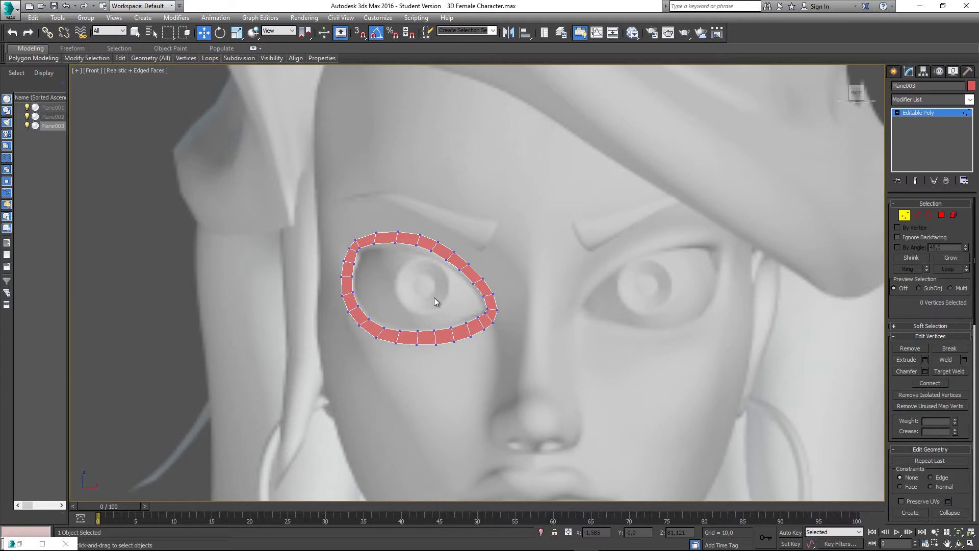
{"action": "middle_click_drag", "start_coordinate": [434, 287], "coordinate": [395, 284]}
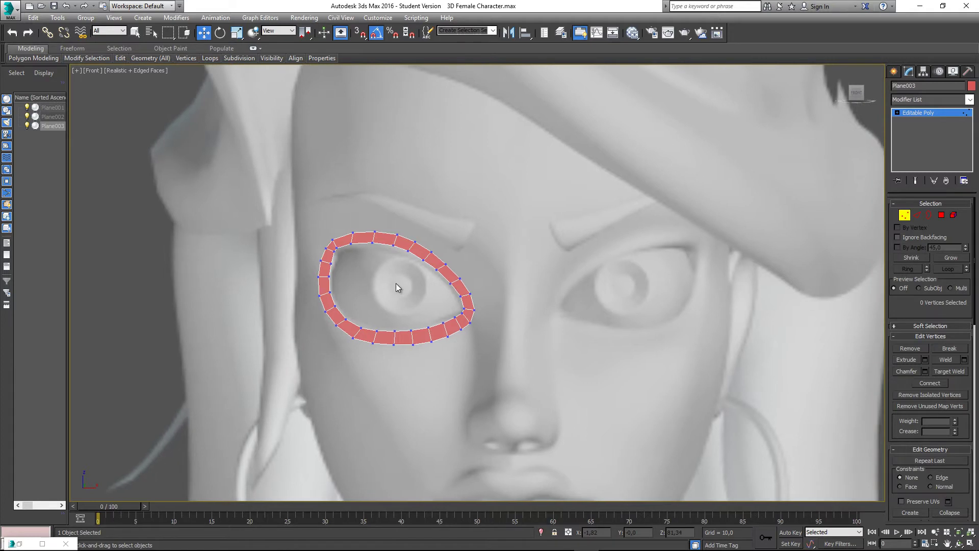
Examine the flat eye ring against the side reference, in perspective and up close on the front reference.
{"action": "key", "text": "l"}
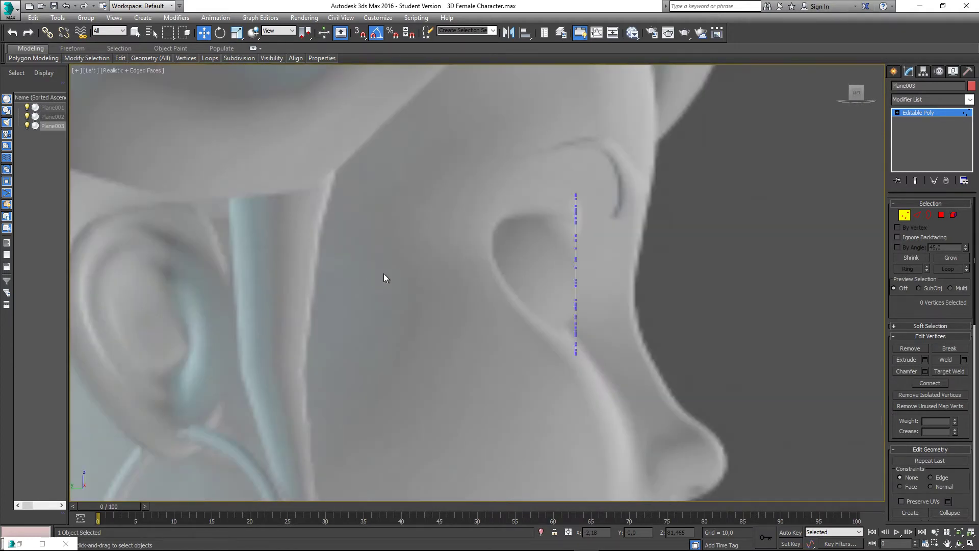
{"action": "middle_click_drag", "start_coordinate": [534, 233], "coordinate": [521, 235]}
{"action": "left_click_drag", "start_coordinate": [478, 165], "coordinate": [545, 225]}
{"action": "left_click_drag", "start_coordinate": [621, 421], "coordinate": [614, 382]}
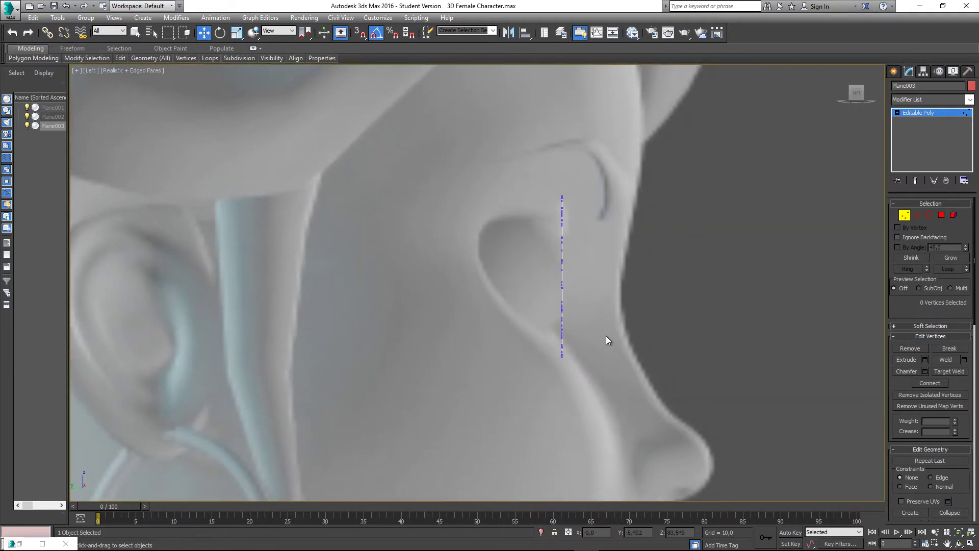
{"action": "middle_click_drag", "start_coordinate": [554, 295], "coordinate": [533, 306]}
{"action": "key", "text": "p"}
{"action": "middle_click_drag", "start_coordinate": [616, 264], "coordinate": [580, 307], "text": "alt"}
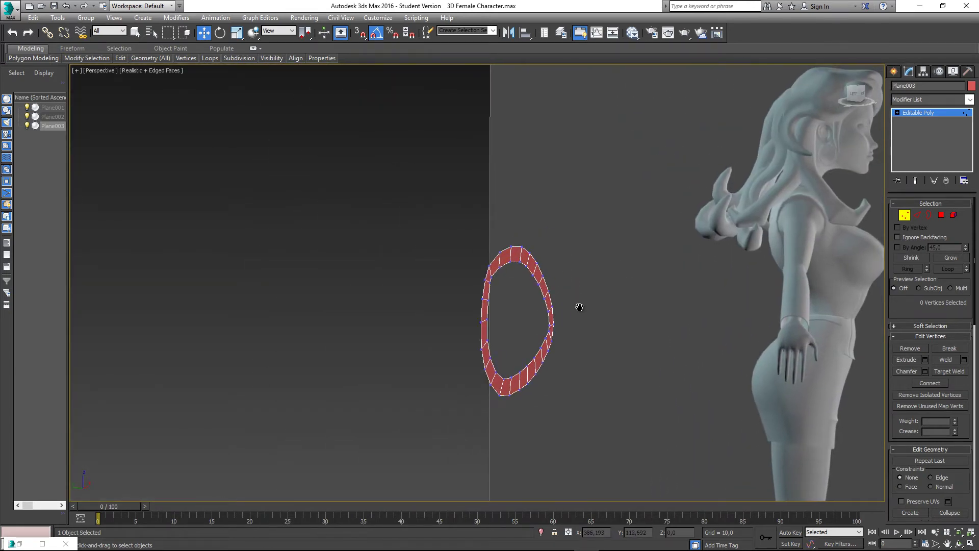
{"action": "key", "text": "l"}
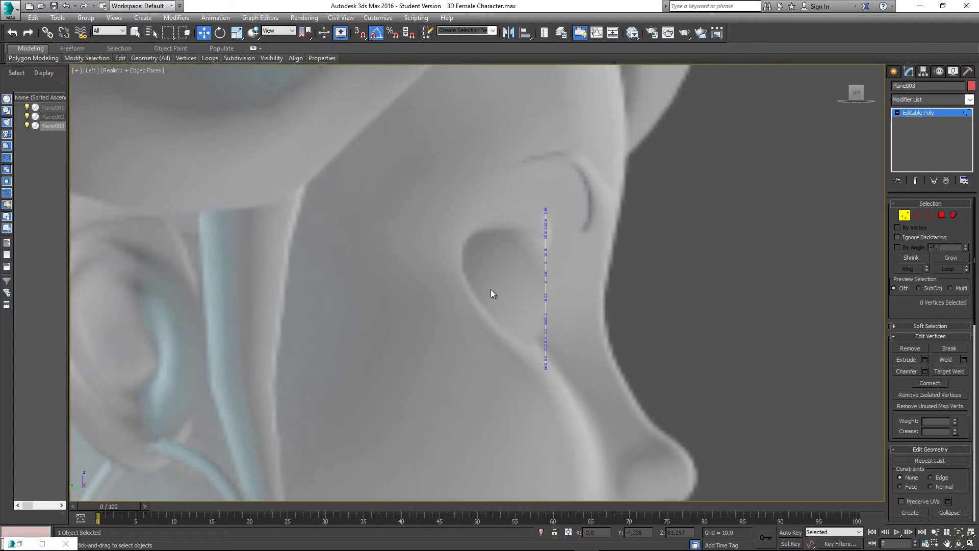
{"action": "middle_click_drag", "start_coordinate": [491, 293], "coordinate": [493, 323]}
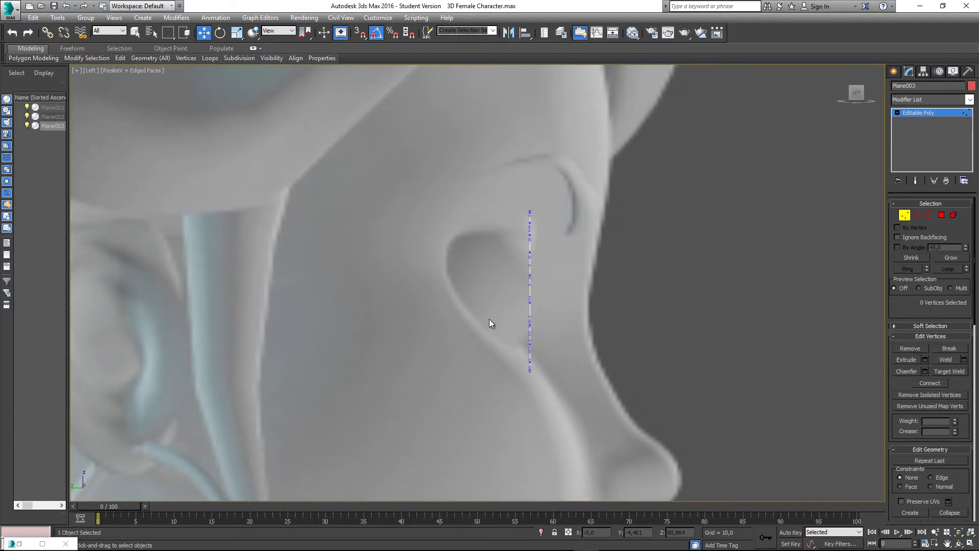
{"action": "key", "text": "f"}
{"action": "scroll", "coordinate": [454, 313], "scroll_direction": "up", "scroll_amount": 10}
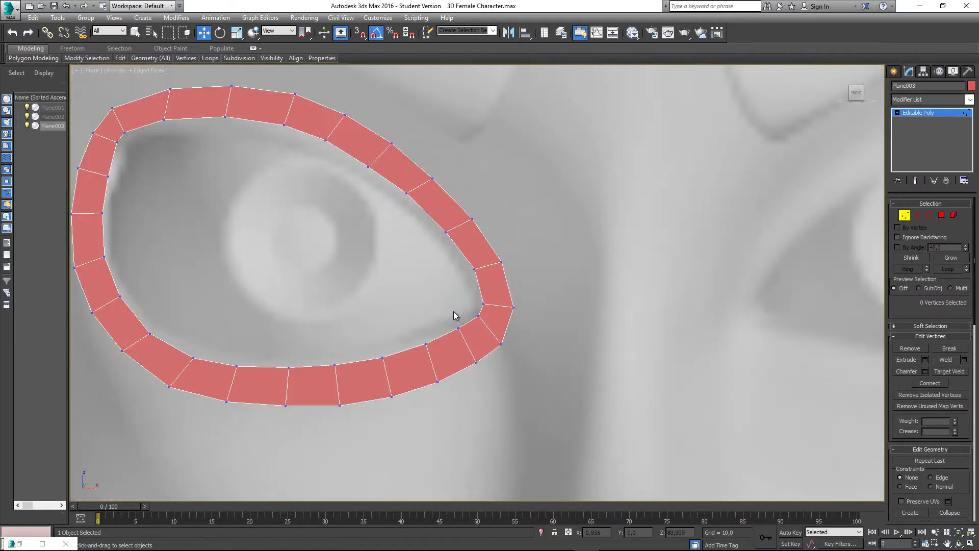
{"action": "scroll", "coordinate": [463, 315], "scroll_direction": "down", "scroll_amount": 6}
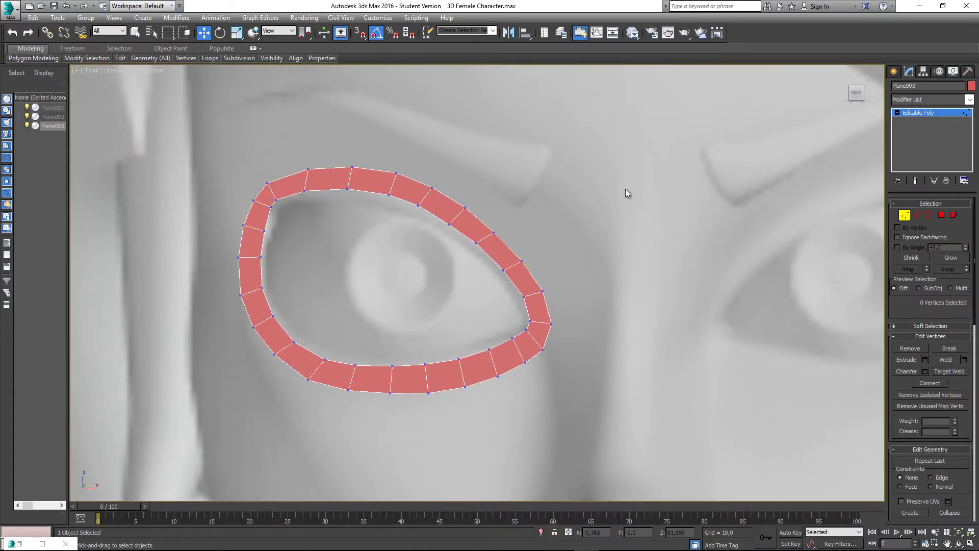
Leave Vertex level and change the eye ring's object color to light blue.
{"action": "left_click", "coordinate": [904, 215]}
{"action": "middle_click_drag", "start_coordinate": [436, 197], "coordinate": [443, 197]}
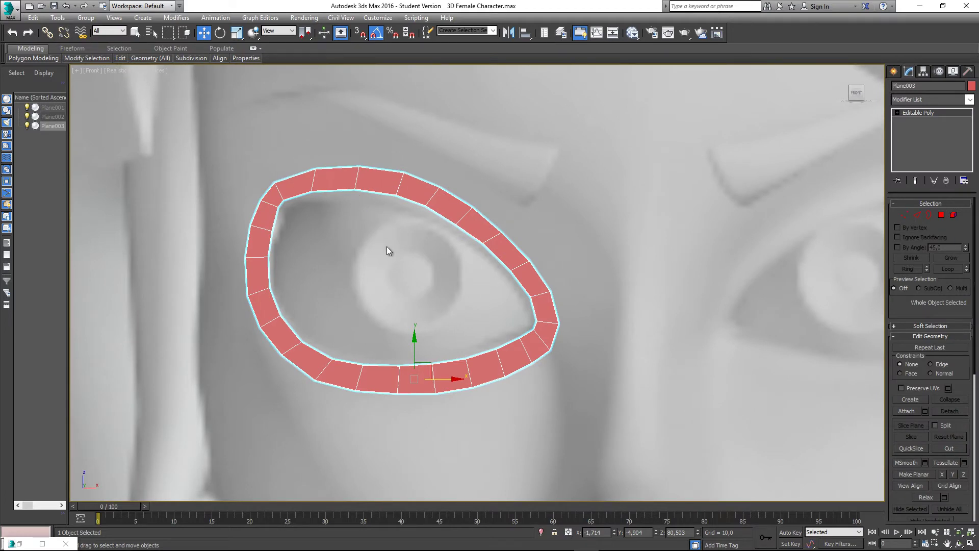
{"action": "left_click", "coordinate": [972, 86]}
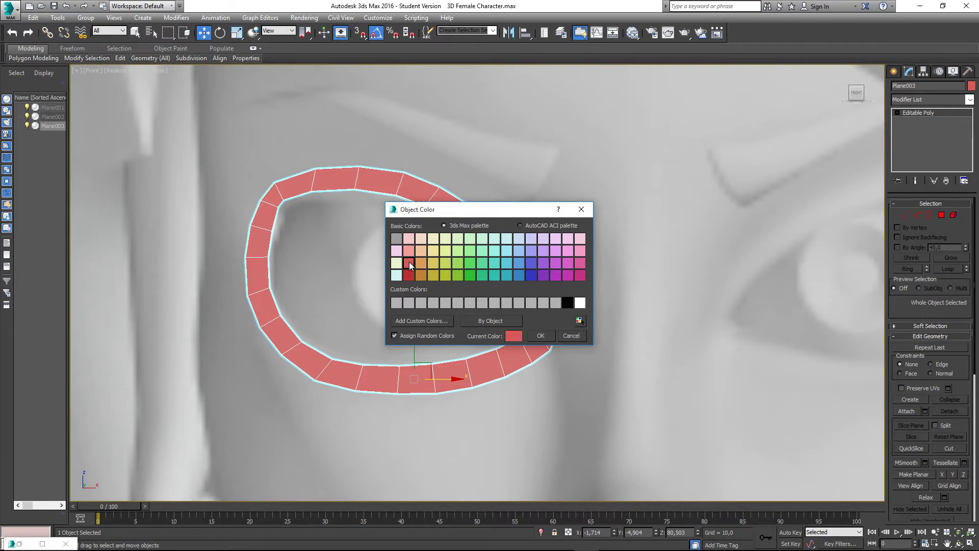
{"action": "left_click", "coordinate": [507, 250]}
{"action": "left_click", "coordinate": [541, 335]}
{"action": "middle_click_drag", "start_coordinate": [536, 228], "coordinate": [501, 234]}
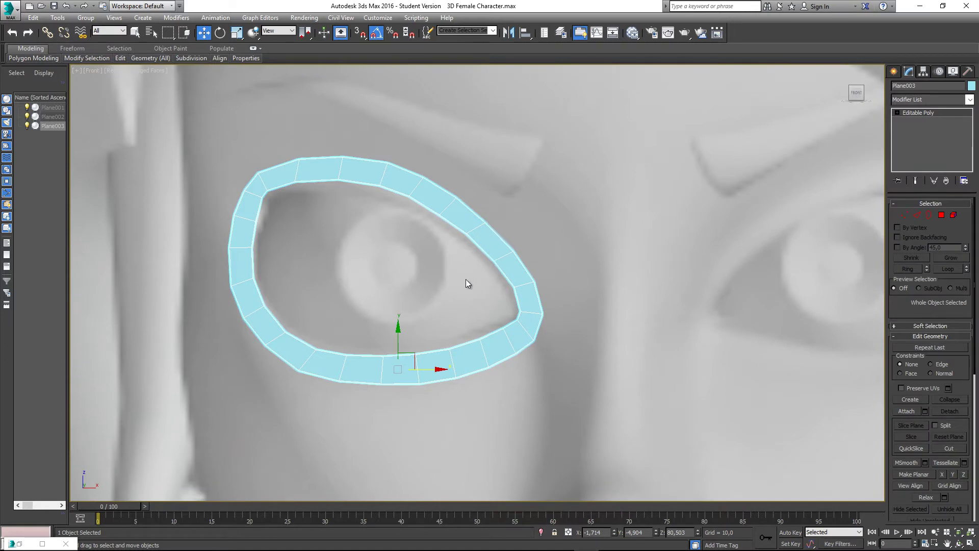
{"action": "middle_click_drag", "start_coordinate": [466, 279], "coordinate": [480, 277]}
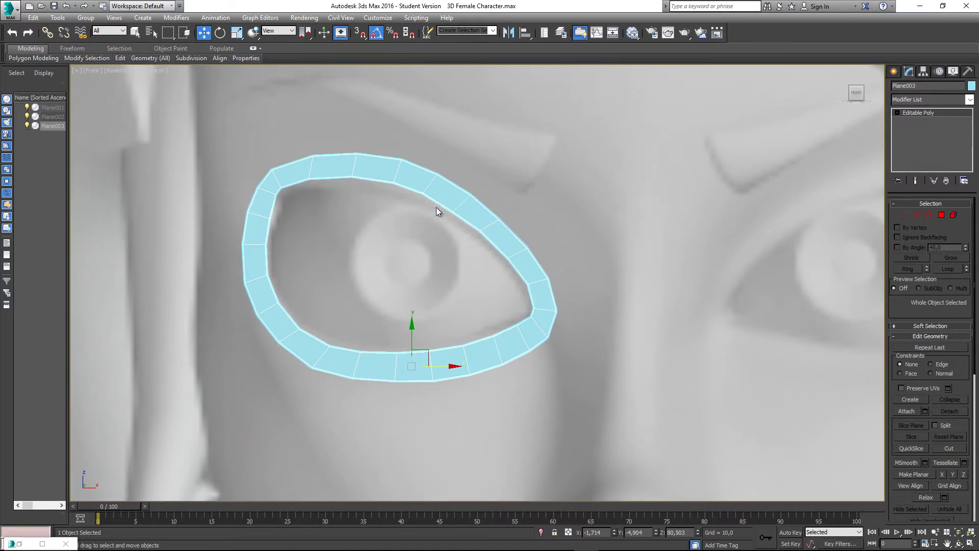
At Polygon level, select the three polygons at the inner eye corner and move them slightly back in the side view.
{"action": "left_click", "coordinate": [942, 215]}
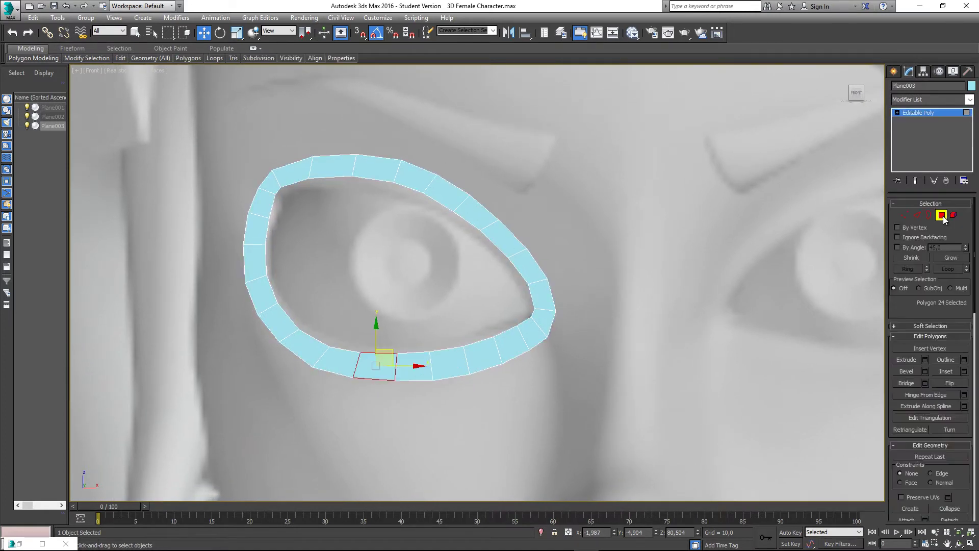
{"action": "left_click", "coordinate": [542, 321]}
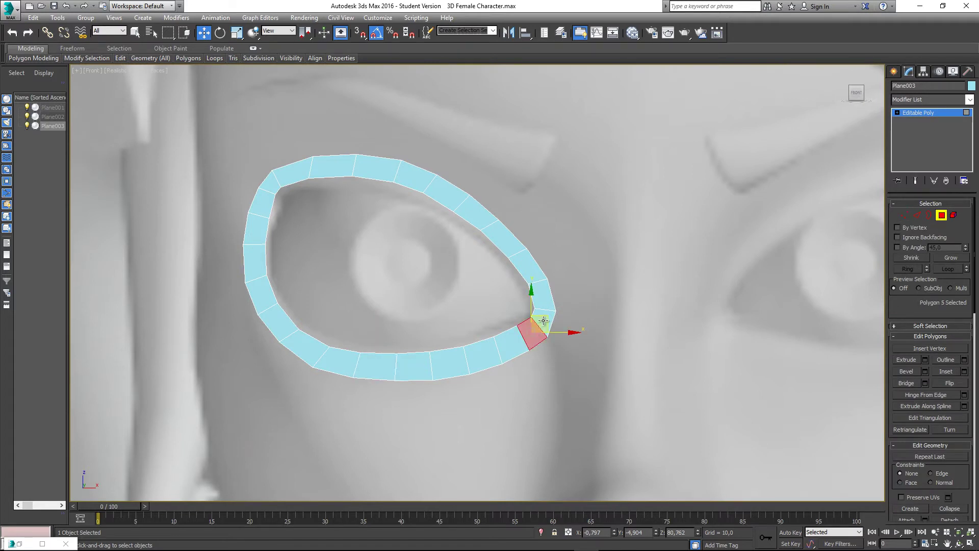
{"action": "left_click", "coordinate": [549, 316], "text": "ctrl"}
{"action": "left_click", "coordinate": [545, 300], "text": "ctrl"}
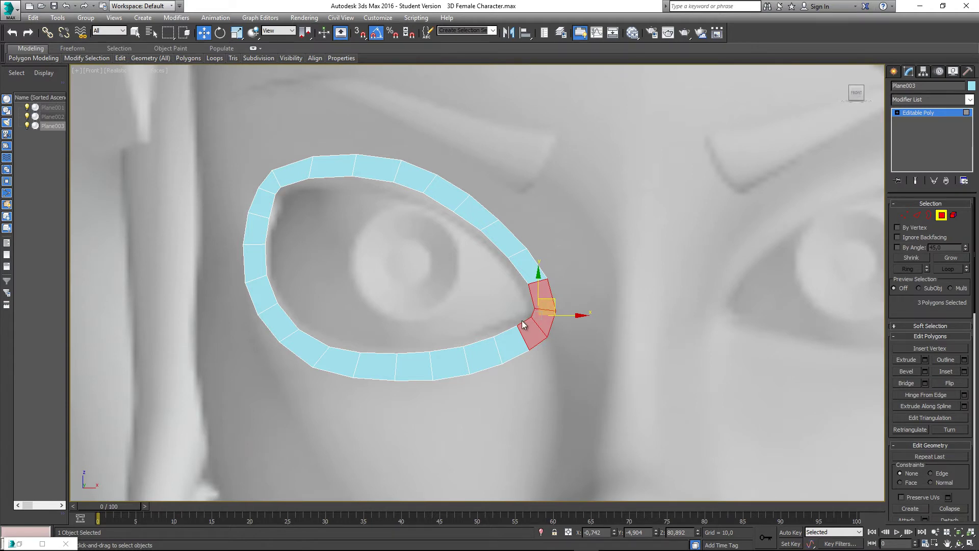
{"action": "middle_click_drag", "start_coordinate": [497, 299], "coordinate": [481, 301]}
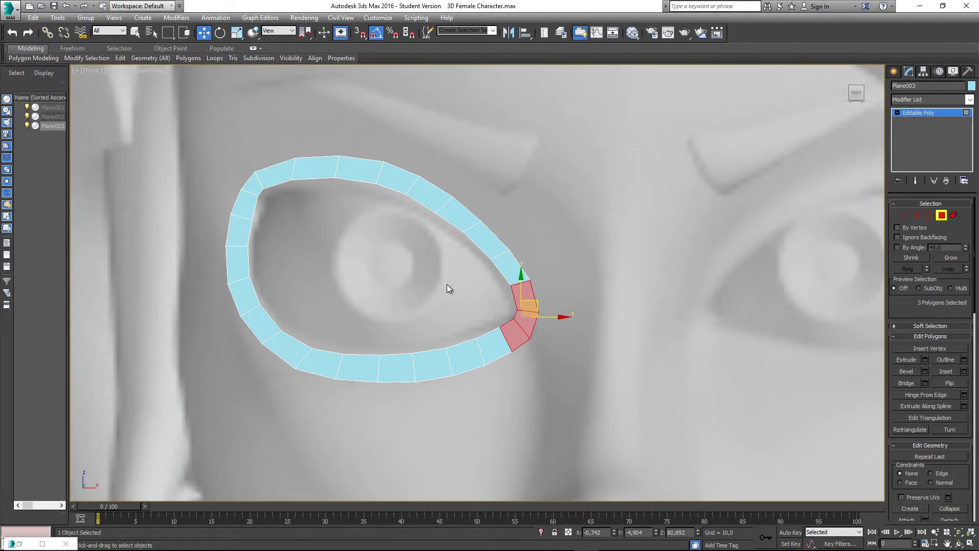
{"action": "key", "text": "l"}
{"action": "middle_click_drag", "start_coordinate": [578, 328], "coordinate": [563, 325]}
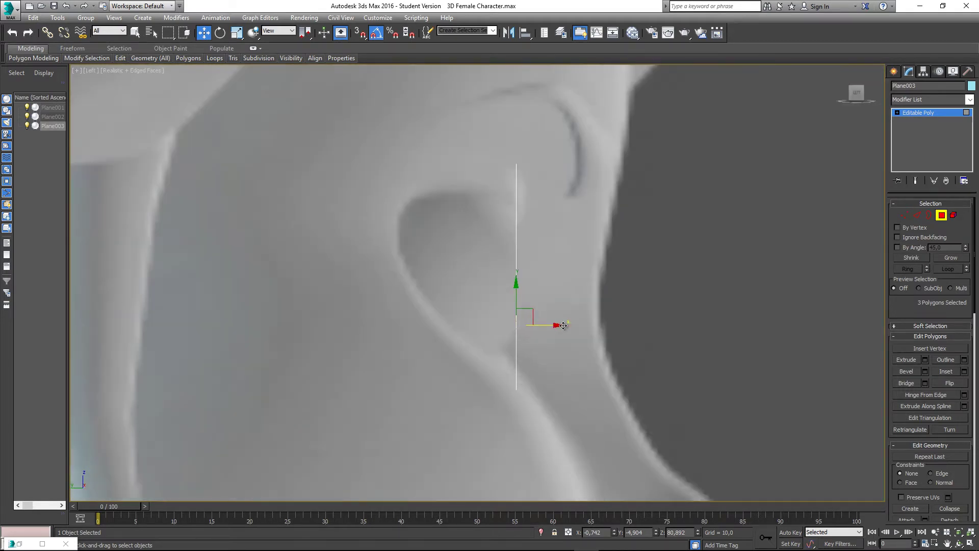
{"action": "key", "text": "F8"}
{"action": "left_click_drag", "start_coordinate": [555, 325], "coordinate": [536, 323]}
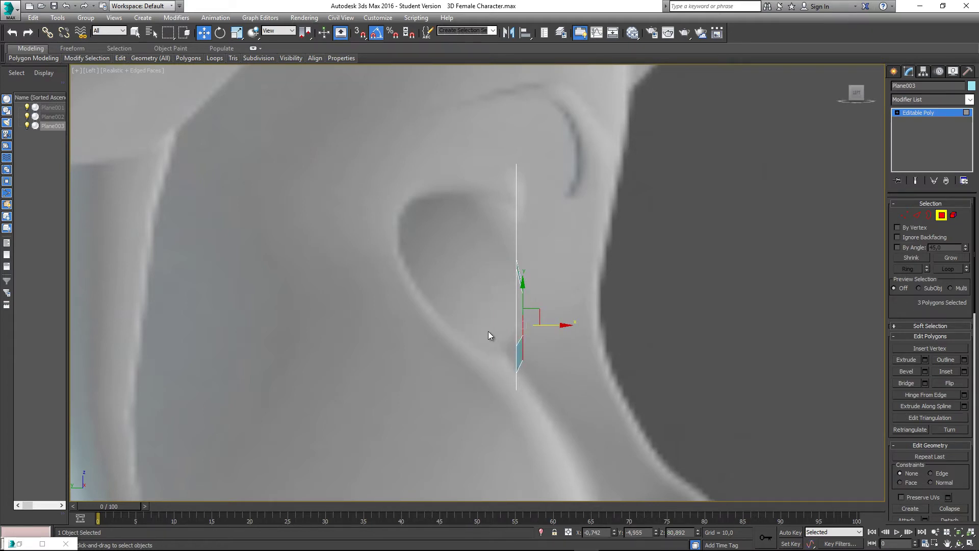
{"action": "left_click_drag", "start_coordinate": [554, 324], "coordinate": [529, 326]}
{"action": "middle_click_drag", "start_coordinate": [533, 350], "coordinate": [522, 347]}
Select the two polygons at the upper outer eye corner and move them back to the rear of the eye socket in the side view.
{"action": "key", "text": "f"}
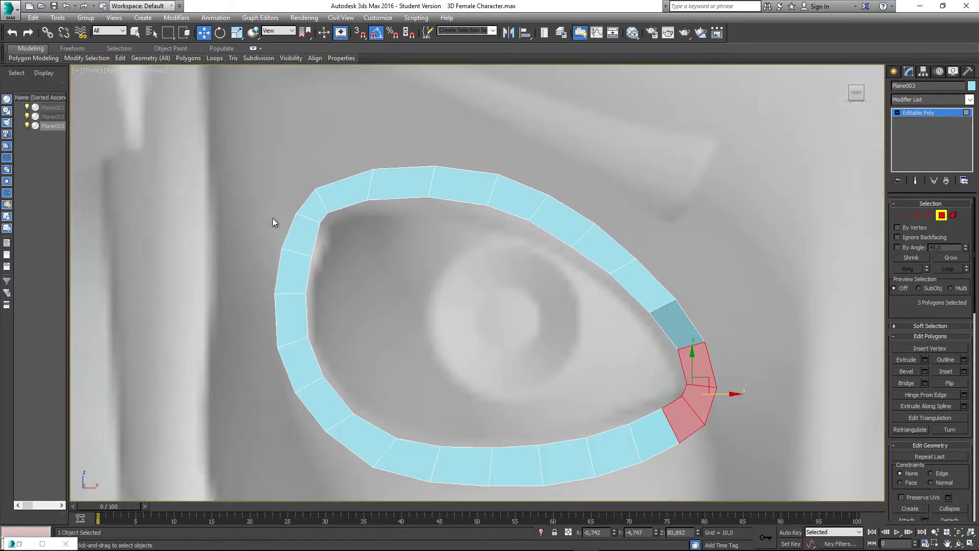
{"action": "left_click", "coordinate": [314, 206]}
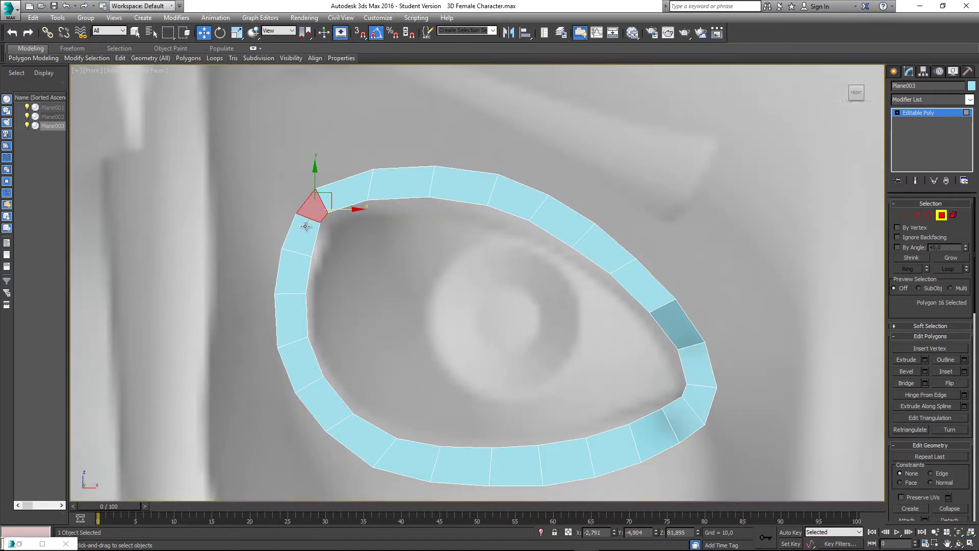
{"action": "left_click", "coordinate": [302, 250], "text": "ctrl"}
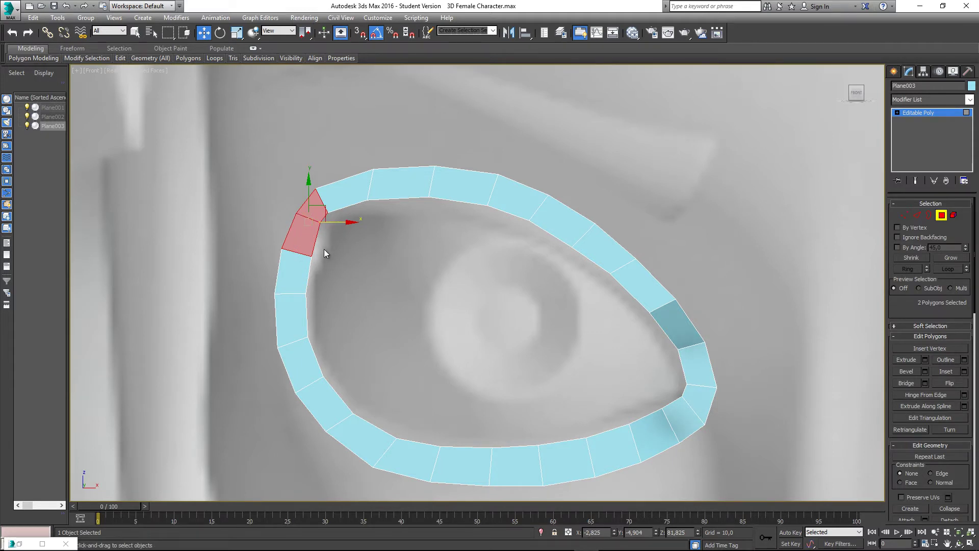
{"action": "key", "text": "l"}
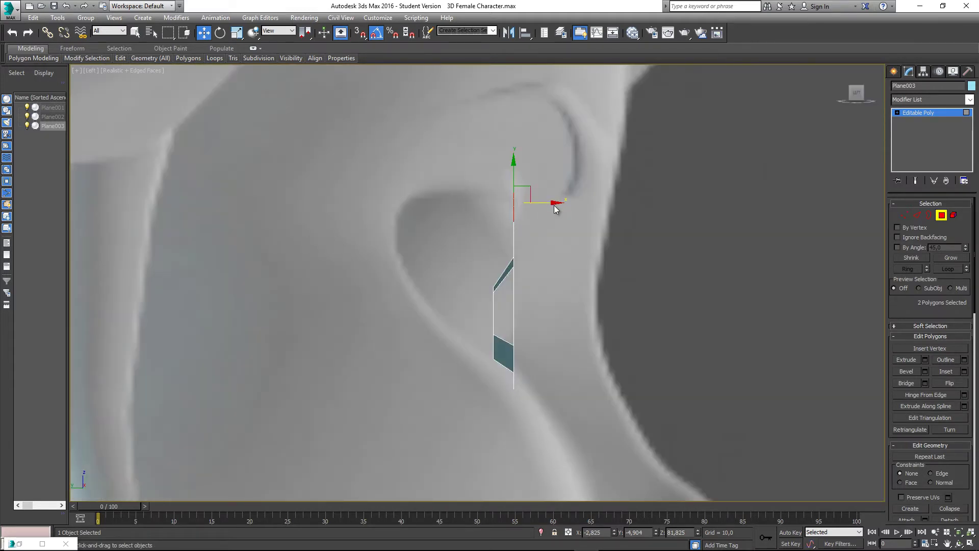
{"action": "left_click_drag", "start_coordinate": [554, 203], "coordinate": [437, 199]}
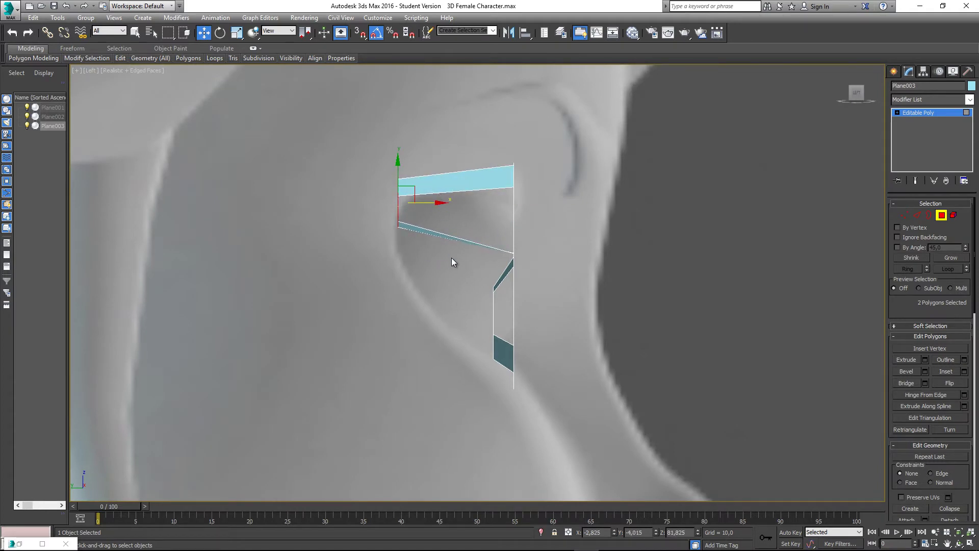
{"action": "middle_click_drag", "start_coordinate": [451, 258], "coordinate": [449, 293]}
At Edge level, select the first cross edge below the outer corner and move it back onto the side reference's eye outline.
{"action": "key", "text": "p"}
{"action": "scroll", "coordinate": [477, 269], "scroll_direction": "down", "scroll_amount": 2}
{"action": "left_click", "coordinate": [917, 216]}
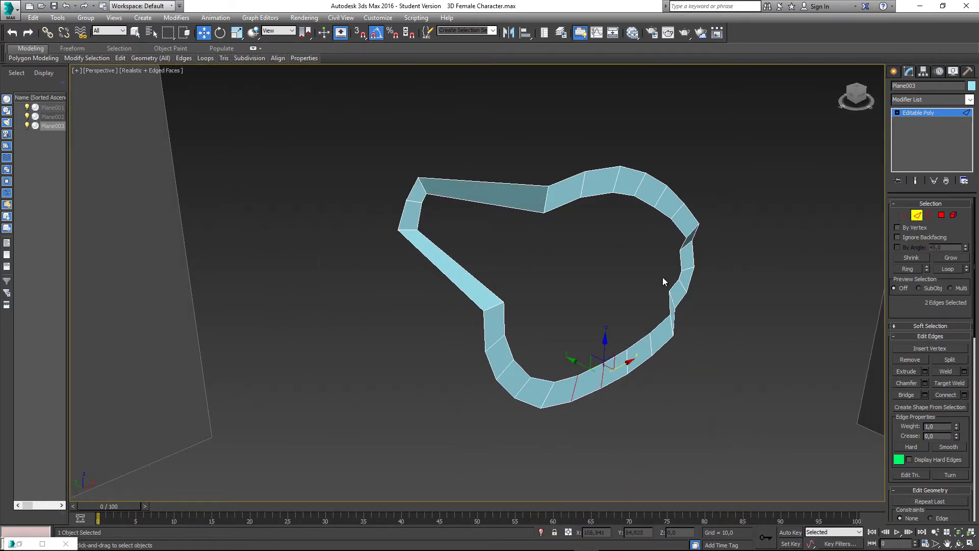
{"action": "left_click", "coordinate": [495, 306]}
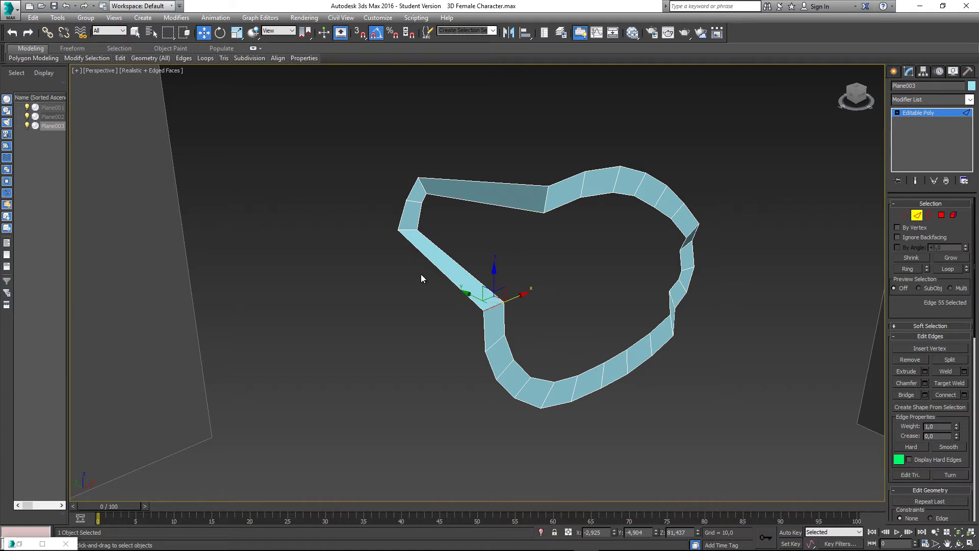
{"action": "middle_click_drag", "start_coordinate": [447, 263], "coordinate": [415, 286]}
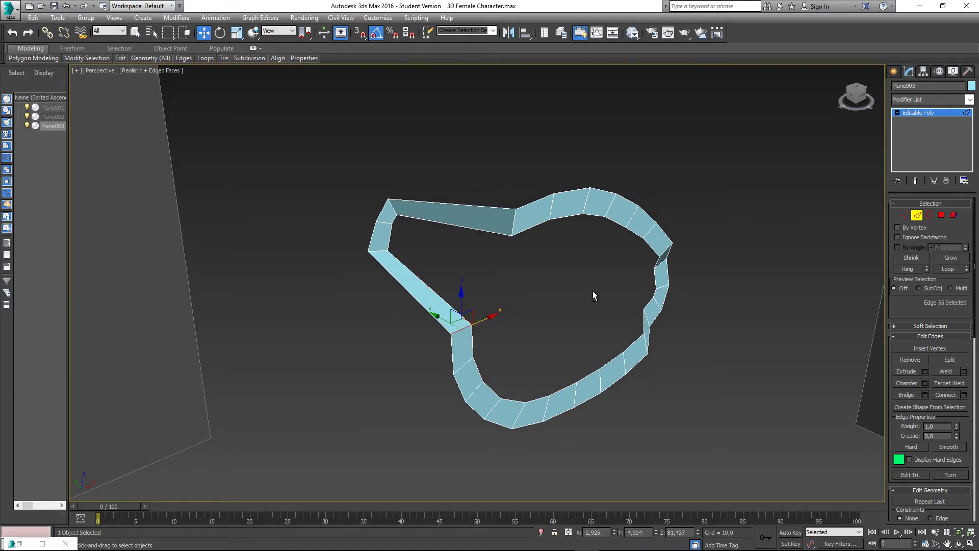
{"action": "mouse_move", "coordinate": [592, 295]}
{"action": "middle_mouse_down", "text": "alt"}
{"action": "mouse_move", "coordinate": [621, 284]}
{"action": "mouse_move", "coordinate": [614, 276]}
{"action": "mouse_move", "coordinate": [579, 296]}
{"action": "middle_mouse_up", "text": "alt"}
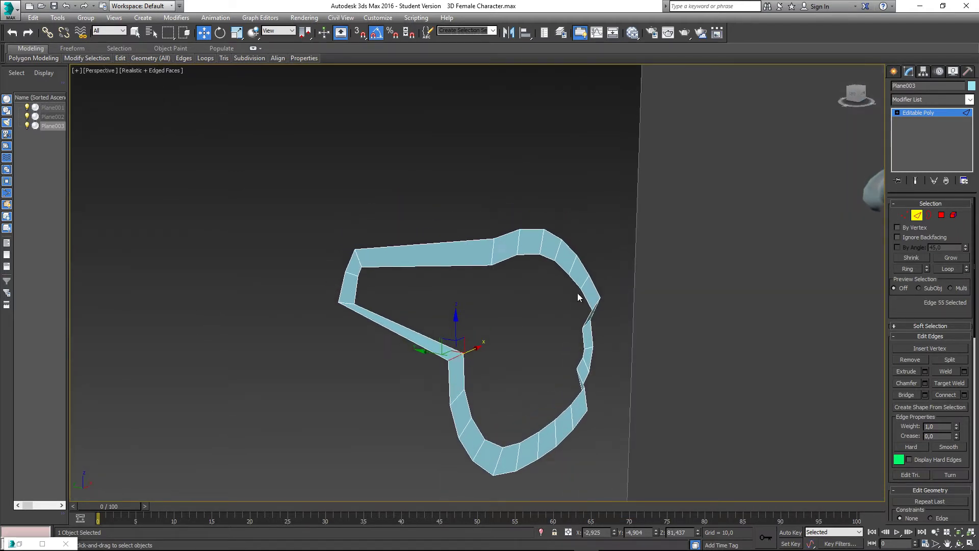
{"action": "key", "text": "l"}
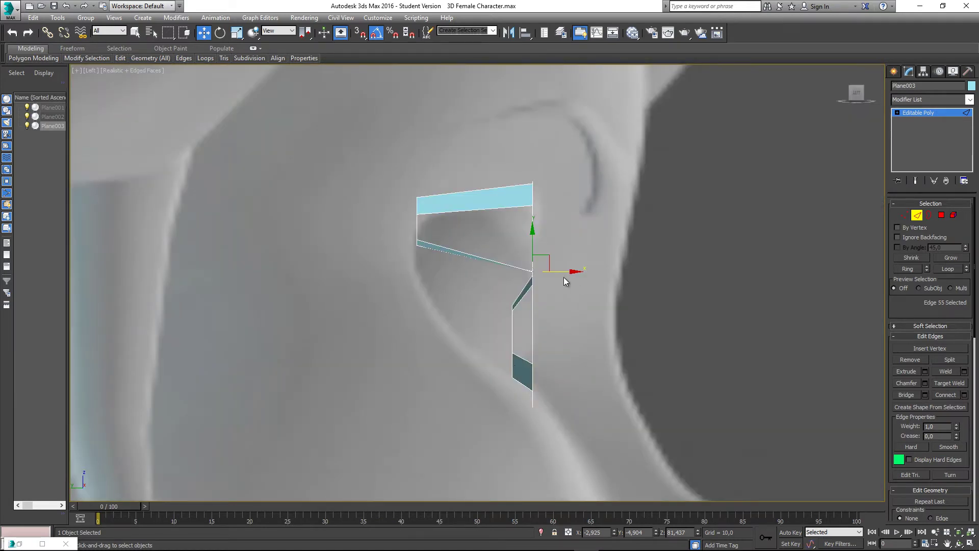
{"action": "scroll", "coordinate": [556, 274], "scroll_direction": "up", "scroll_amount": 2}
{"action": "left_click_drag", "start_coordinate": [552, 273], "coordinate": [396, 278]}
{"action": "left_click", "coordinate": [397, 279]}
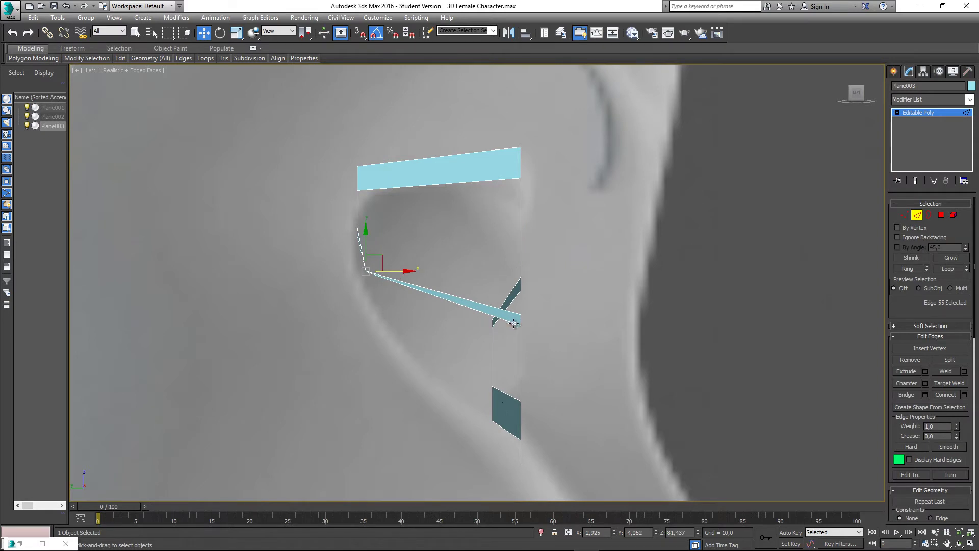
Move the next three cross edges down the outer side of the ring back to follow the lower eyelid curve in the side view.
{"action": "scroll", "coordinate": [517, 323], "scroll_direction": "up", "scroll_amount": 2}
{"action": "left_click", "coordinate": [523, 318]}
{"action": "left_click_drag", "start_coordinate": [554, 318], "coordinate": [372, 296]}
{"action": "left_click", "coordinate": [524, 377]}
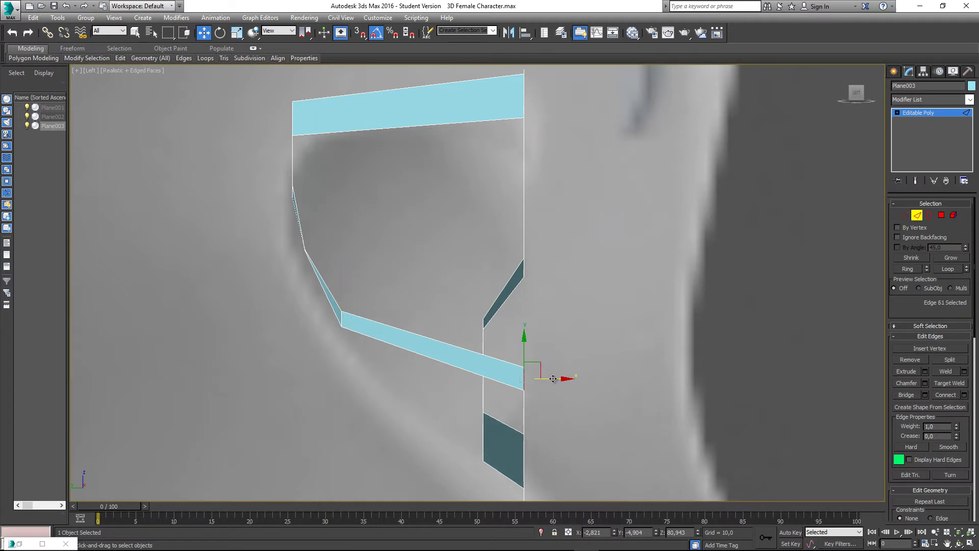
{"action": "left_click_drag", "start_coordinate": [552, 378], "coordinate": [420, 362]}
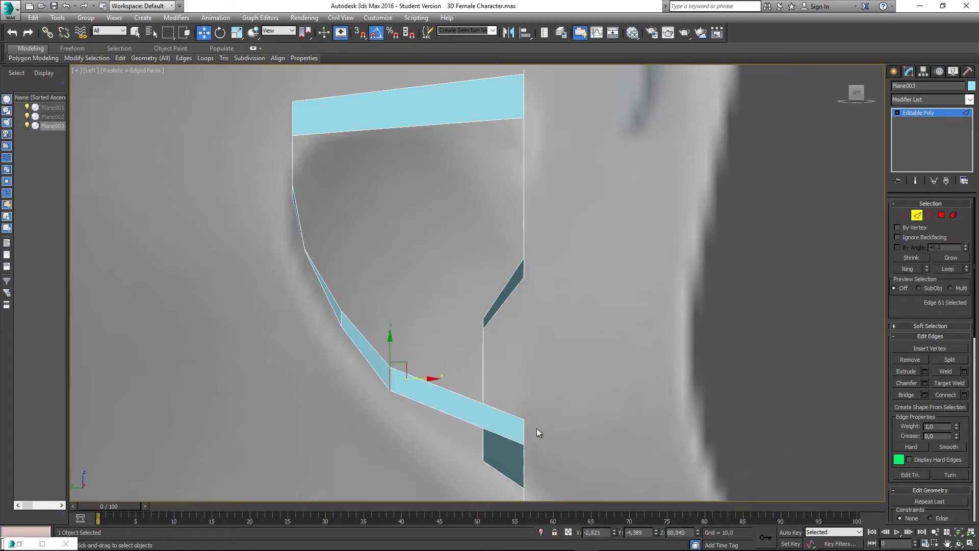
{"action": "left_click", "coordinate": [524, 432]}
{"action": "left_click_drag", "start_coordinate": [548, 433], "coordinate": [480, 433]}
Select the following lower eyelid cross edge in perspective and move it slightly back onto the side profile's curve.
{"action": "mouse_move", "coordinate": [556, 421]}
{"action": "middle_mouse_down"}
{"action": "mouse_move", "coordinate": [566, 388]}
{"action": "mouse_move", "coordinate": [544, 422]}
{"action": "mouse_move", "coordinate": [544, 395]}
{"action": "mouse_move", "coordinate": [569, 446]}
{"action": "mouse_move", "coordinate": [561, 423]}
{"action": "middle_mouse_up"}
{"action": "key", "text": "p"}
{"action": "scroll", "coordinate": [536, 402], "scroll_direction": "down", "scroll_amount": 4}
{"action": "scroll", "coordinate": [570, 444], "scroll_direction": "up", "scroll_amount": 3}
{"action": "left_click", "coordinate": [572, 437]}
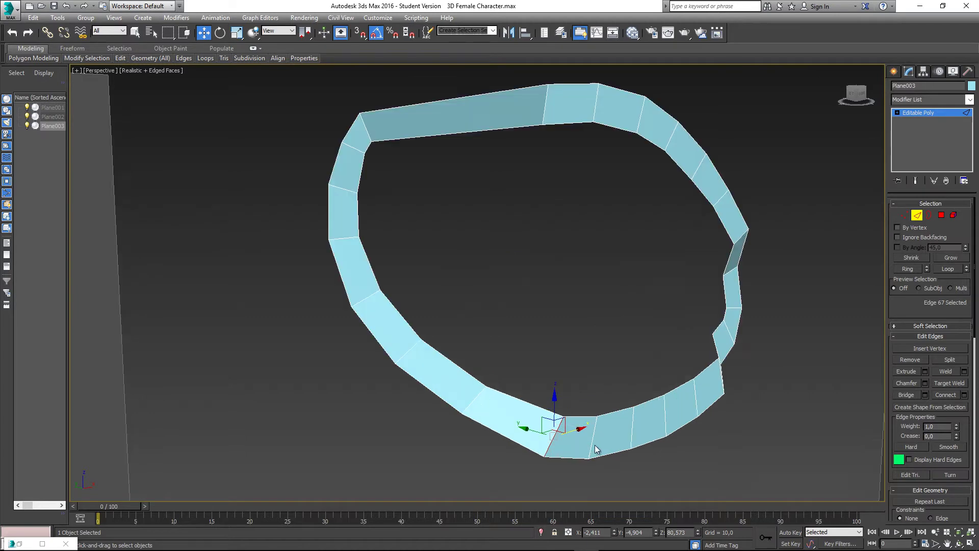
{"action": "key", "text": "l"}
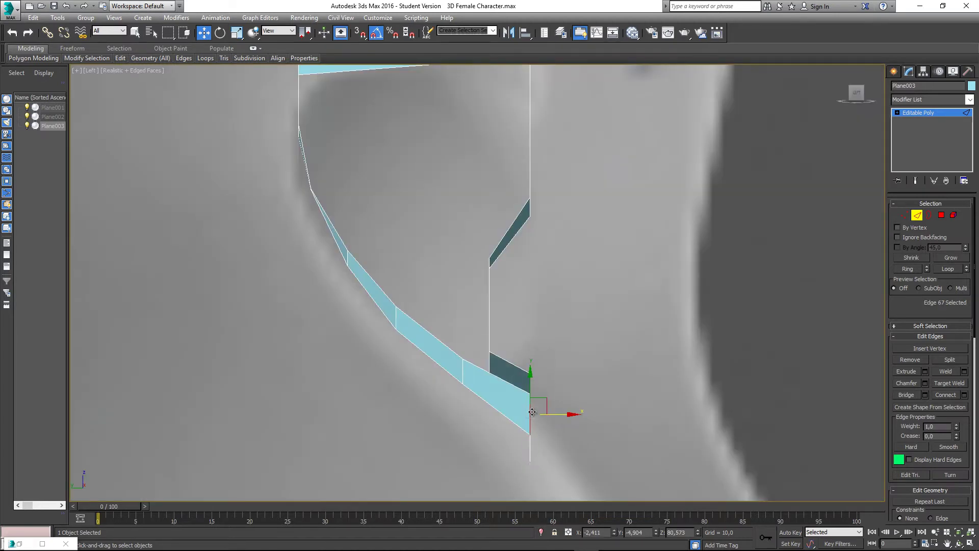
{"action": "left_click_drag", "start_coordinate": [554, 411], "coordinate": [480, 372]}
{"action": "left_click", "coordinate": [464, 374]}
Select the upper eyelid cross edge next to the outer corner and move it back toward the rear of the eye socket in the side view.
{"action": "scroll", "coordinate": [514, 392], "scroll_direction": "down", "scroll_amount": 2}
{"action": "middle_click_drag", "start_coordinate": [515, 391], "coordinate": [536, 343]}
{"action": "key", "text": "p"}
{"action": "scroll", "coordinate": [518, 393], "scroll_direction": "down", "scroll_amount": 3}
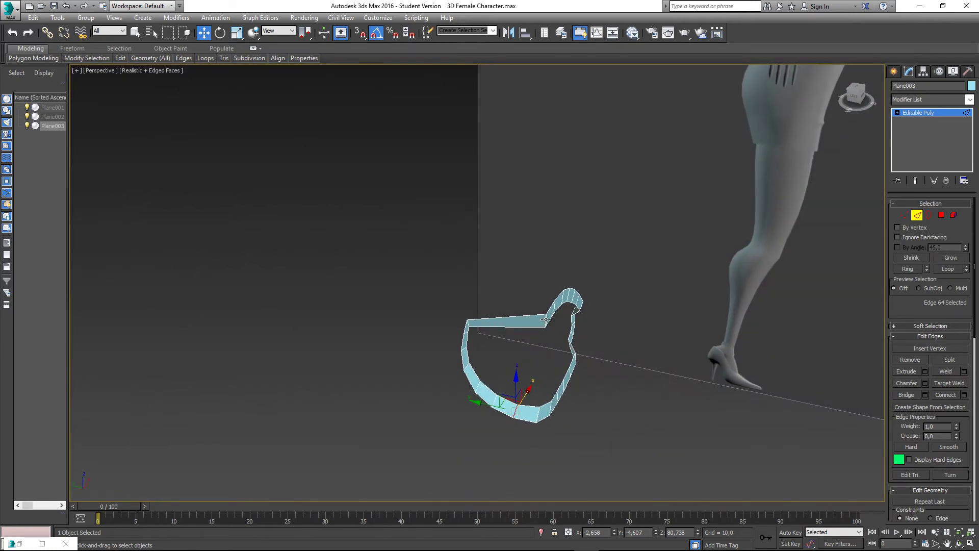
{"action": "left_click", "coordinate": [546, 320]}
{"action": "key", "text": "l"}
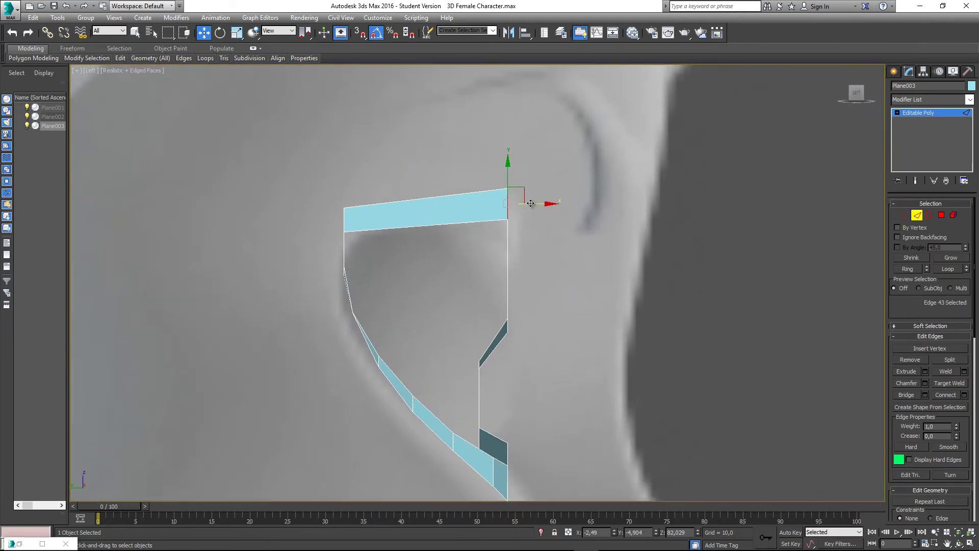
{"action": "left_click_drag", "start_coordinate": [530, 203], "coordinate": [412, 200], "text": "shift"}
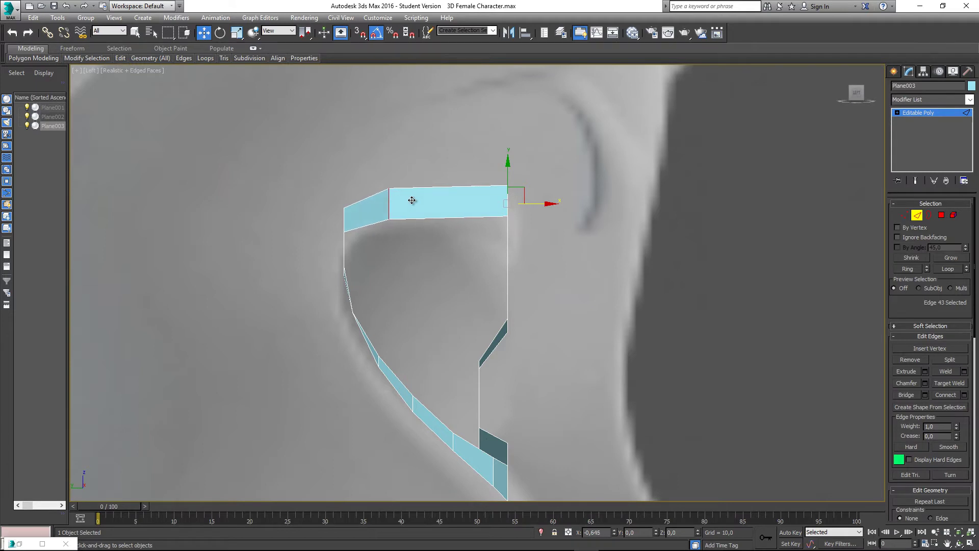
Move the next two upper eyelid cross edges back toward the rear of the eye socket, following the side reference's lid curve.
{"action": "left_click", "coordinate": [507, 204]}
{"action": "left_click_drag", "start_coordinate": [527, 201], "coordinate": [458, 199], "text": "shift"}
{"action": "left_click", "coordinate": [508, 206]}
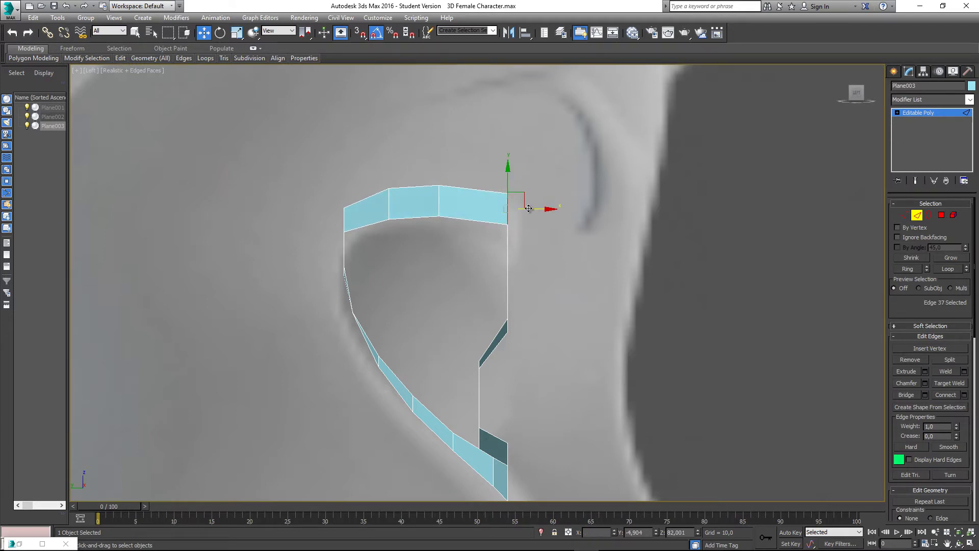
{"action": "left_click_drag", "start_coordinate": [529, 208], "coordinate": [497, 205], "text": "shift"}
{"action": "scroll", "coordinate": [508, 286], "scroll_direction": "down", "scroll_amount": 2}
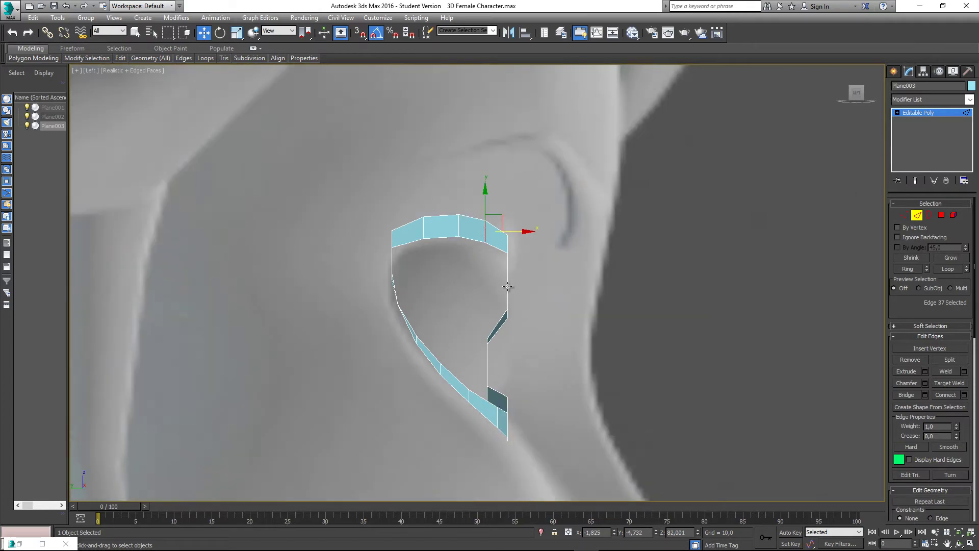
In perspective, move the selected upper eyelid cross edge slightly forward to smooth the lid's curve.
{"action": "scroll", "coordinate": [508, 286], "scroll_direction": "down", "scroll_amount": 3}
{"action": "middle_click_drag", "start_coordinate": [474, 280], "coordinate": [391, 292], "text": "alt"}
{"action": "middle_click_drag", "start_coordinate": [513, 182], "coordinate": [509, 188], "text": "alt"}
{"action": "left_click_drag", "start_coordinate": [517, 184], "coordinate": [505, 188]}
{"action": "scroll", "coordinate": [537, 266], "scroll_direction": "down", "scroll_amount": 3}
{"action": "middle_click_drag", "start_coordinate": [543, 270], "coordinate": [451, 346], "text": "alt"}
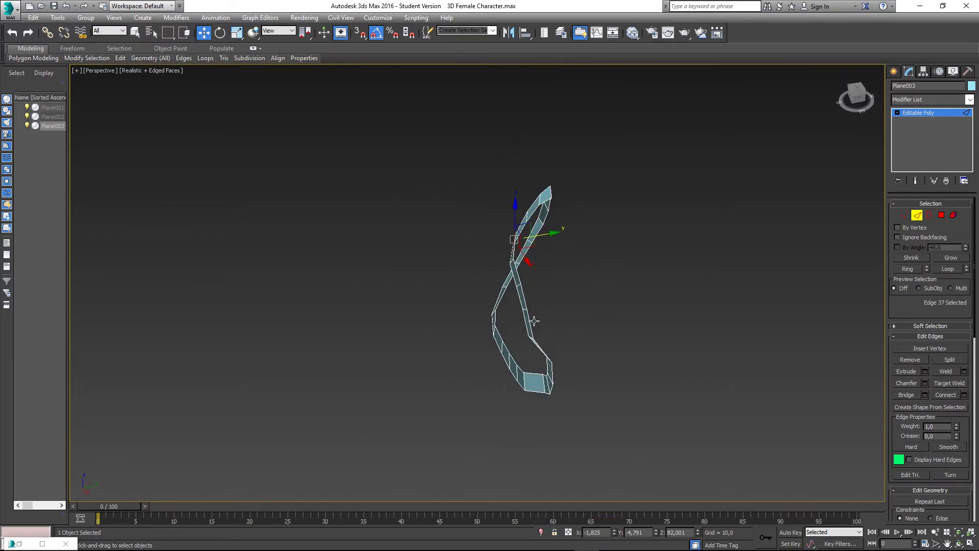
Move two more upper eyelid cross edges nearer the inner corner slightly forward to even out the ring's curve in perspective.
{"action": "mouse_move", "coordinate": [533, 320]}
{"action": "middle_mouse_down", "text": "alt"}
{"action": "mouse_move", "coordinate": [618, 269]}
{"action": "mouse_move", "coordinate": [703, 320]}
{"action": "mouse_move", "coordinate": [562, 332]}
{"action": "mouse_move", "coordinate": [531, 290]}
{"action": "mouse_move", "coordinate": [507, 301]}
{"action": "mouse_move", "coordinate": [525, 303]}
{"action": "middle_mouse_up", "text": "alt"}
{"action": "scroll", "coordinate": [526, 282], "scroll_direction": "up", "scroll_amount": 4}
{"action": "left_click", "coordinate": [532, 248]}
{"action": "left_click_drag", "start_coordinate": [567, 251], "coordinate": [559, 251]}
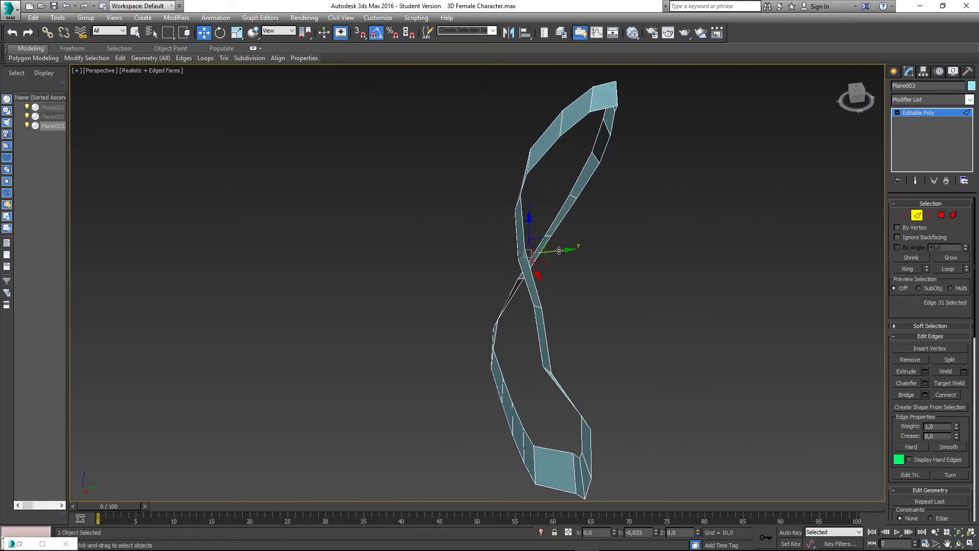
{"action": "left_click", "coordinate": [545, 306]}
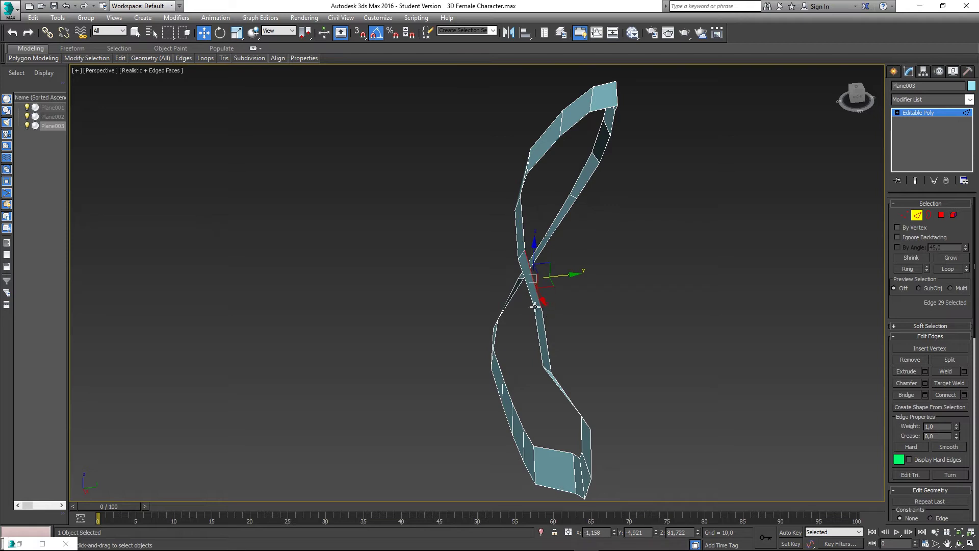
{"action": "left_click", "coordinate": [539, 307]}
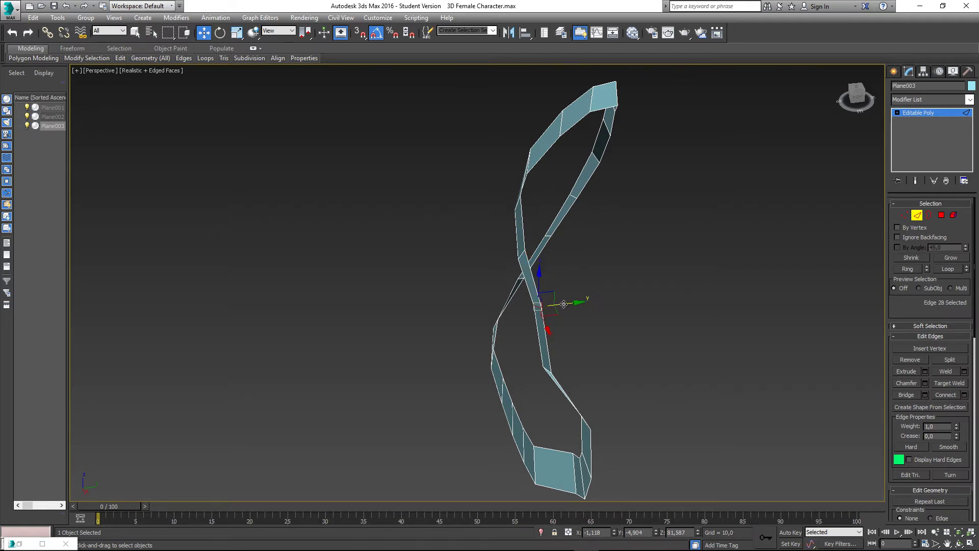
{"action": "left_click_drag", "start_coordinate": [563, 304], "coordinate": [555, 305]}
{"action": "middle_click_drag", "start_coordinate": [585, 359], "coordinate": [608, 389], "text": "alt"}
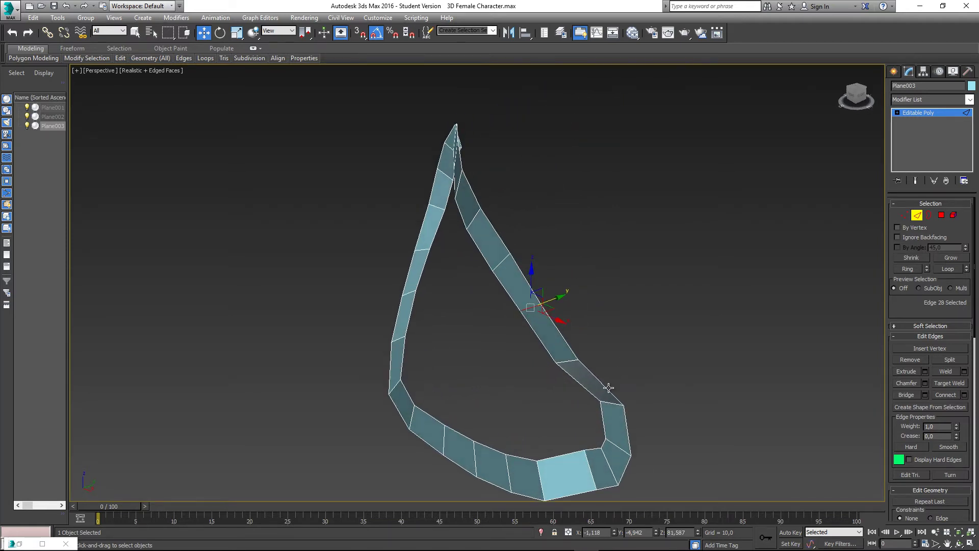
Examine the cross edges around the ring's inner corner in the front and perspective views.
{"action": "middle_click_drag", "start_coordinate": [620, 448], "coordinate": [699, 406], "text": "alt"}
{"action": "left_click", "coordinate": [601, 481]}
{"action": "left_click", "coordinate": [608, 376]}
{"action": "key", "text": "f"}
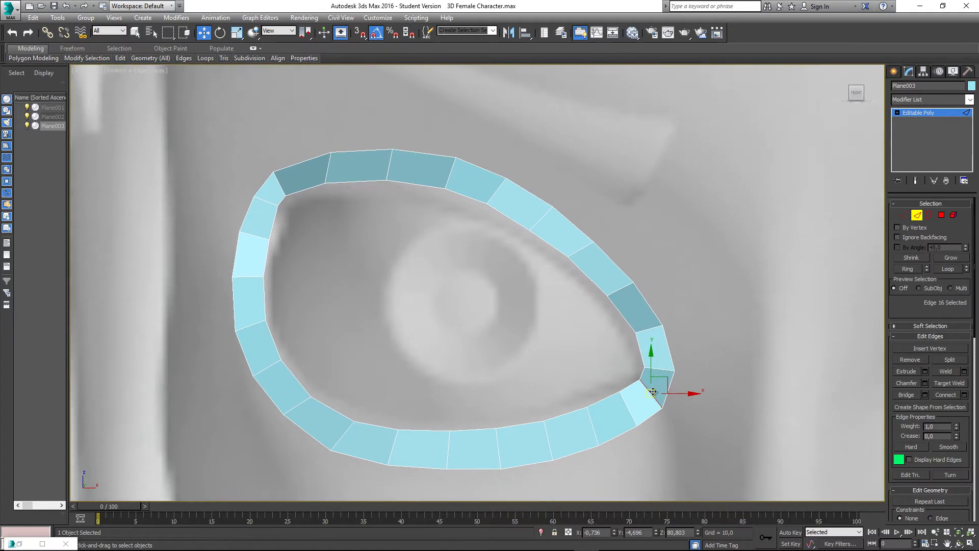
{"action": "key", "text": "p"}
{"action": "middle_click_drag", "start_coordinate": [613, 378], "coordinate": [718, 430], "text": "alt"}
{"action": "scroll", "coordinate": [717, 429], "scroll_direction": "up", "scroll_amount": 4}
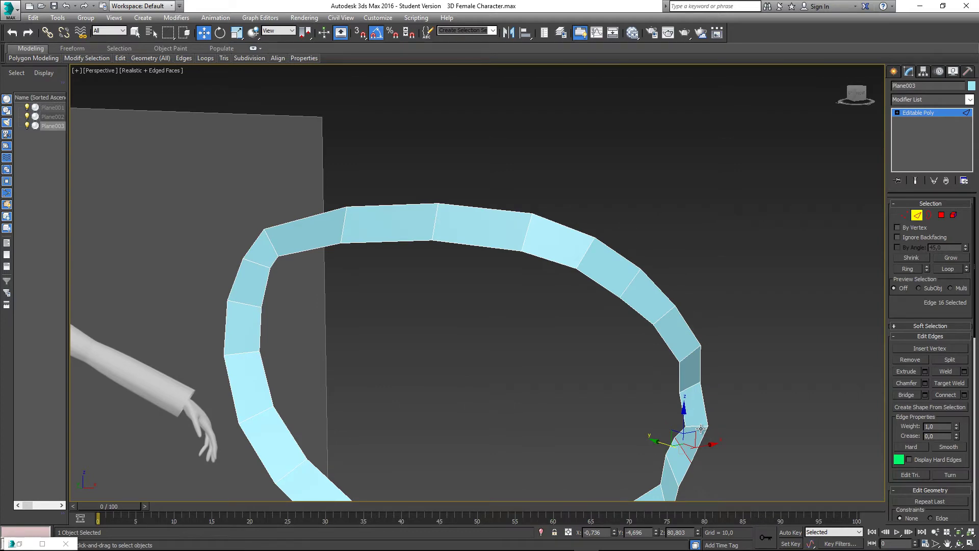
{"action": "middle_click_drag", "start_coordinate": [700, 428], "coordinate": [641, 392], "text": "alt"}
Move three lower eyelid cross edges between the inner corner and the lid's middle slightly forward to smooth the lower curve.
{"action": "left_click", "coordinate": [656, 416]}
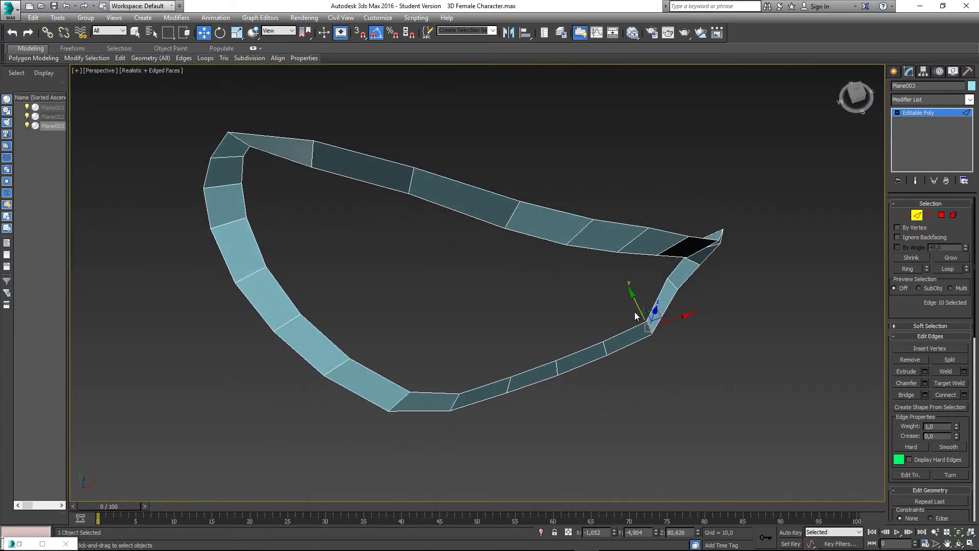
{"action": "left_click", "coordinate": [606, 347]}
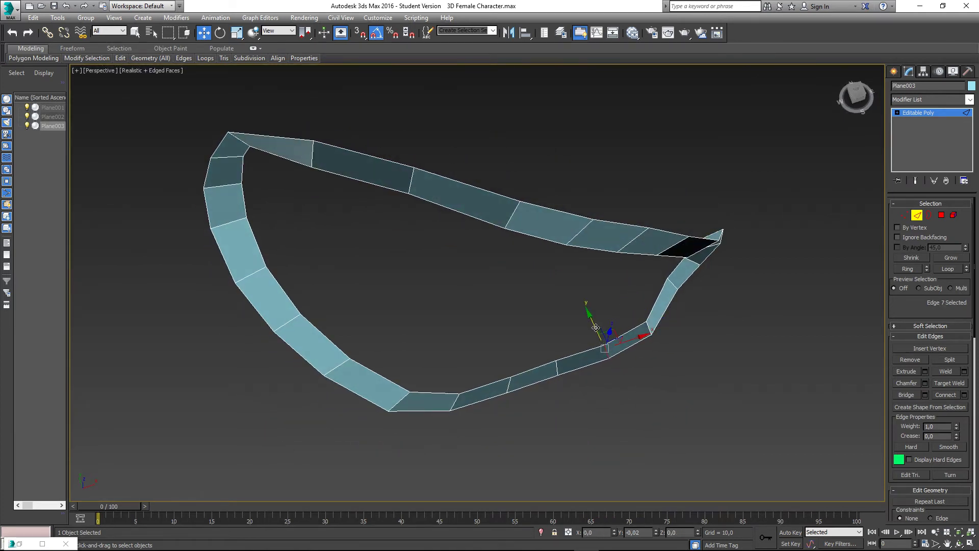
{"action": "left_click", "coordinate": [558, 368]}
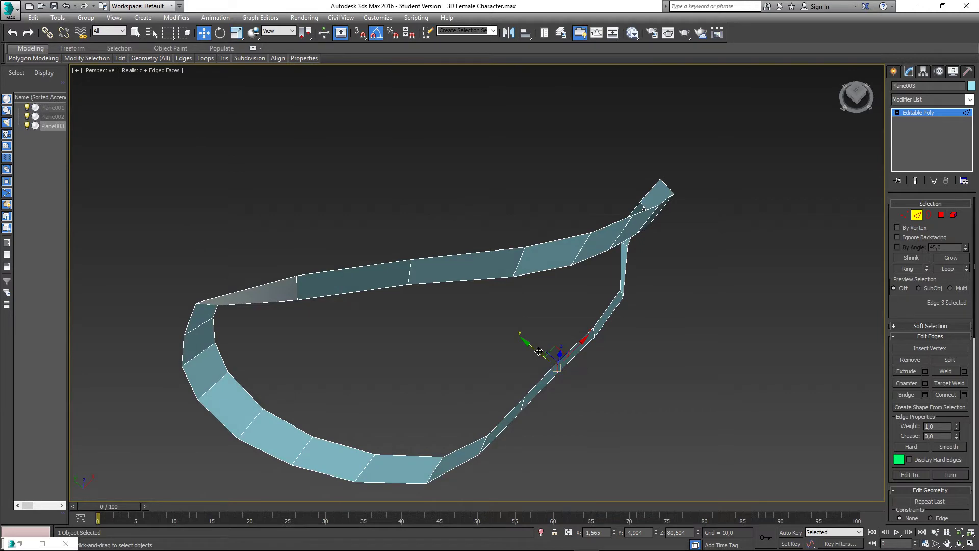
{"action": "left_click_drag", "start_coordinate": [573, 354], "coordinate": [523, 401]}
{"action": "left_click", "coordinate": [523, 402]}
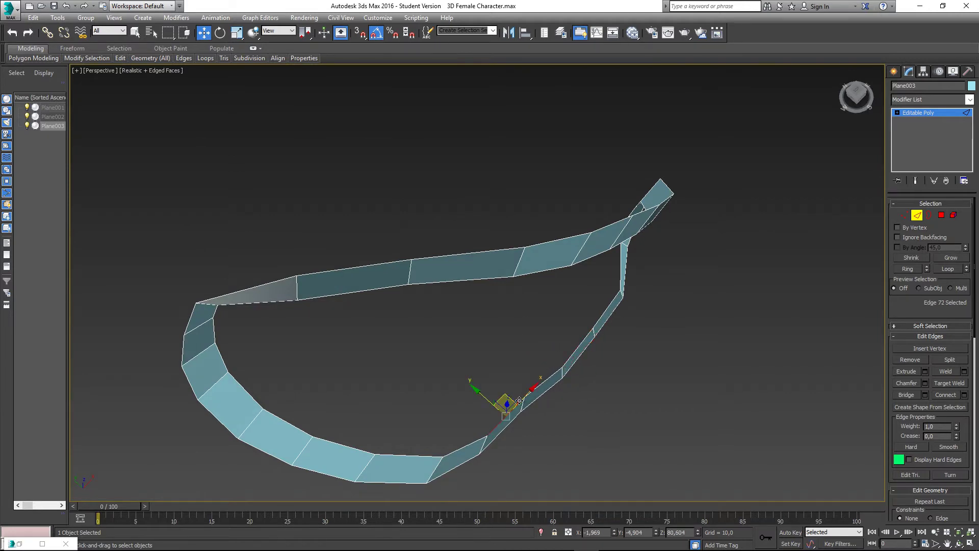
{"action": "left_click", "coordinate": [522, 404]}
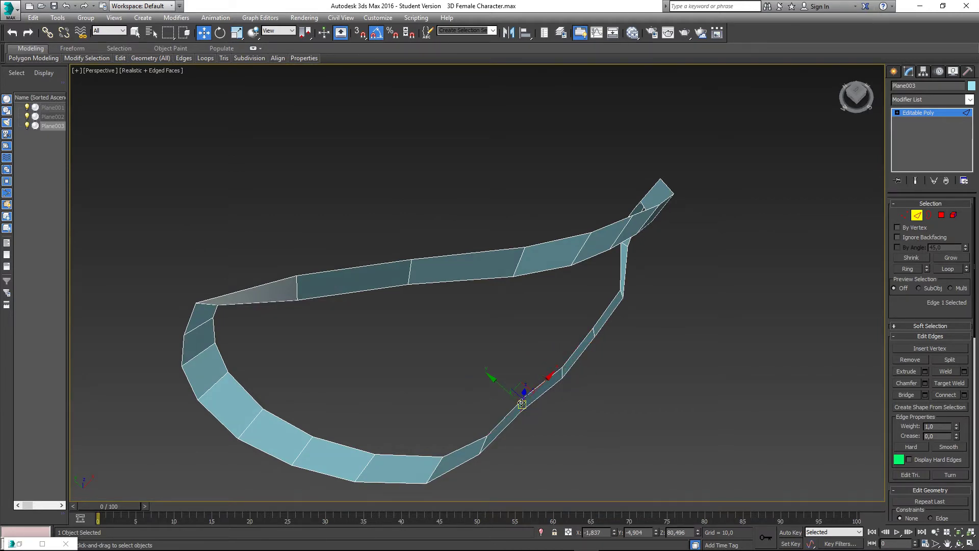
{"action": "left_click_drag", "start_coordinate": [509, 389], "coordinate": [517, 398]}
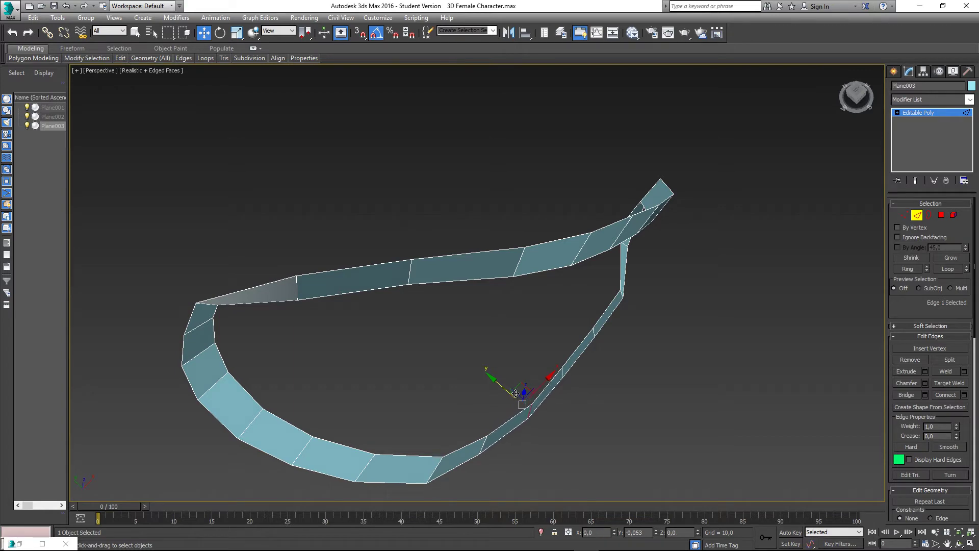
{"action": "middle_click_drag", "start_coordinate": [517, 399], "coordinate": [574, 300], "text": "alt"}
In the front view, create a sphere with a radius of about 1.06 centred on the reference's iris.
{"action": "key", "text": "f"}
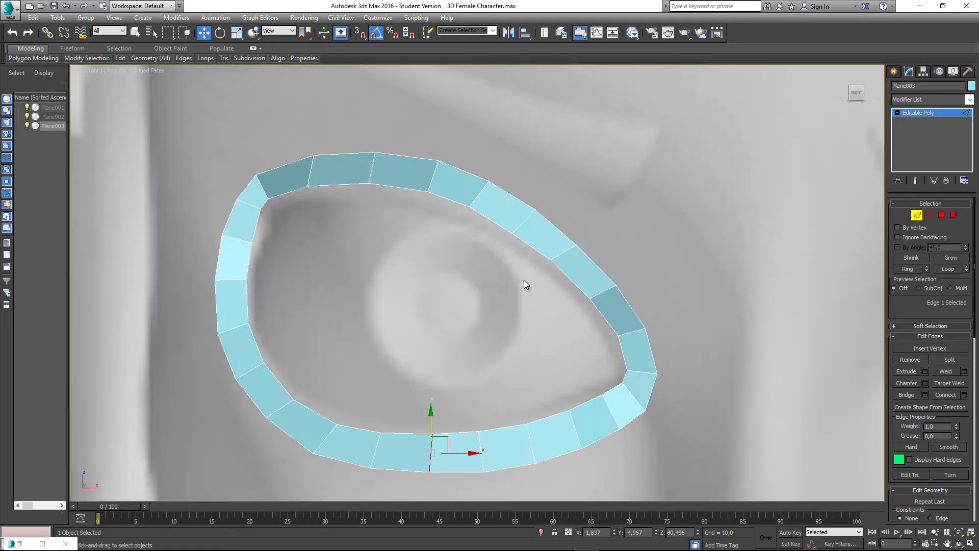
{"action": "middle_click_drag", "start_coordinate": [488, 286], "coordinate": [489, 268]}
{"action": "left_click", "coordinate": [489, 268]}
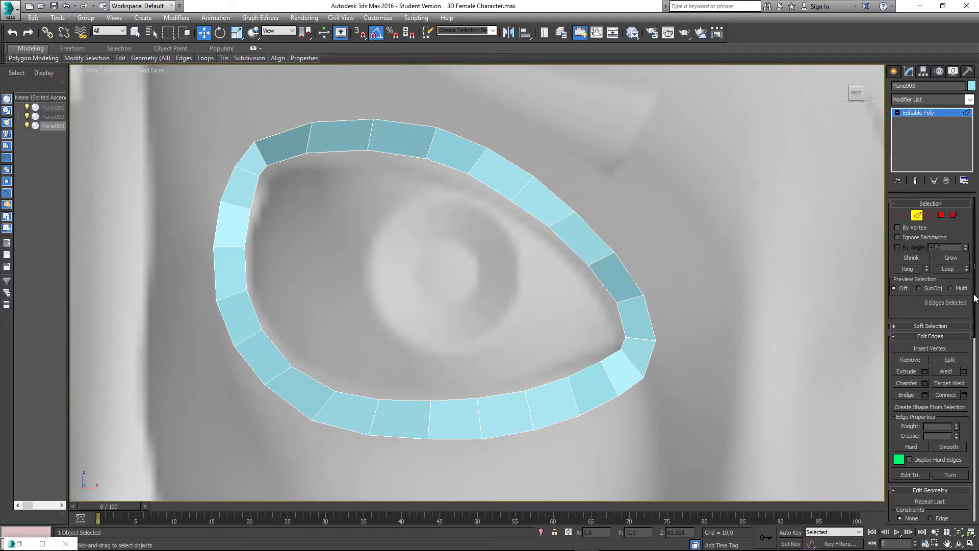
{"action": "left_click", "coordinate": [896, 72]}
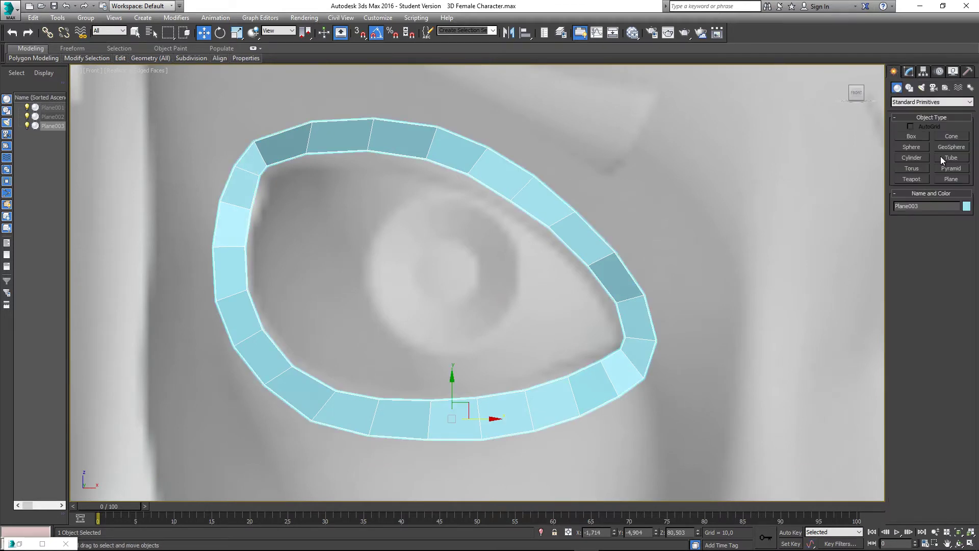
{"action": "left_click", "coordinate": [916, 147]}
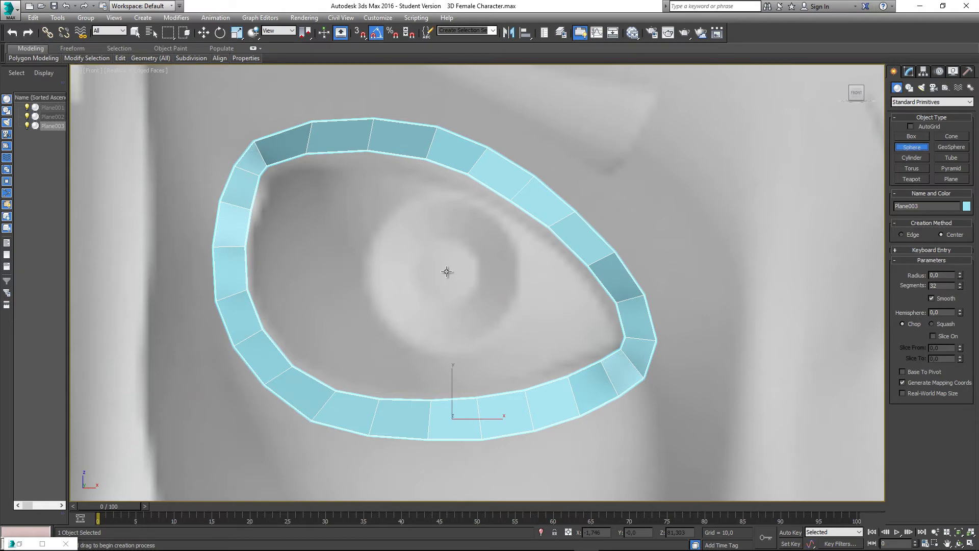
{"action": "left_click_drag", "start_coordinate": [449, 272], "coordinate": [284, 168]}
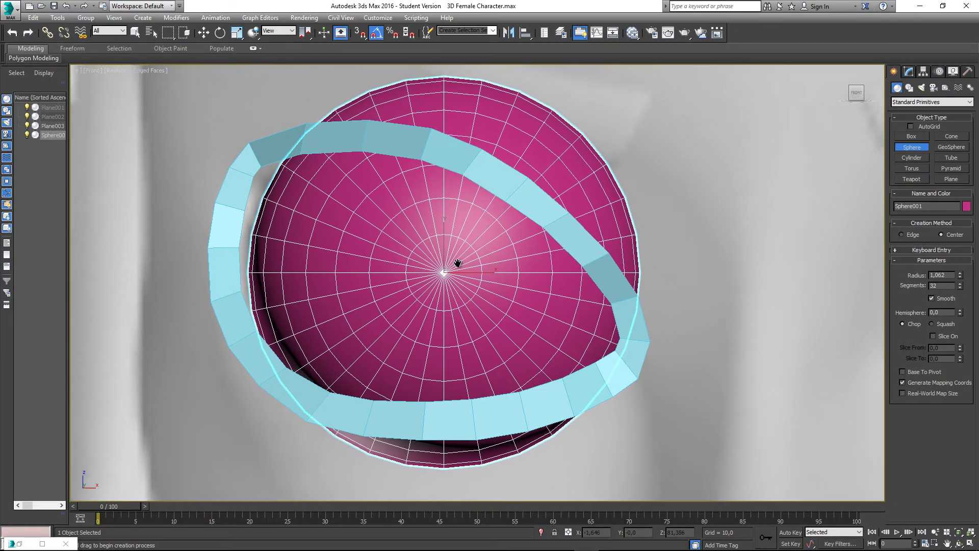
In perspective, move the eyeball sphere forward along Y so it sits just behind the eye ring.
{"action": "scroll", "coordinate": [471, 257], "scroll_direction": "down", "scroll_amount": 1}
{"action": "scroll", "coordinate": [288, 273], "scroll_direction": "down", "scroll_amount": 3}
{"action": "middle_click_drag", "start_coordinate": [298, 263], "coordinate": [346, 268]}
{"action": "key", "text": "p"}
{"action": "key", "text": "w"}
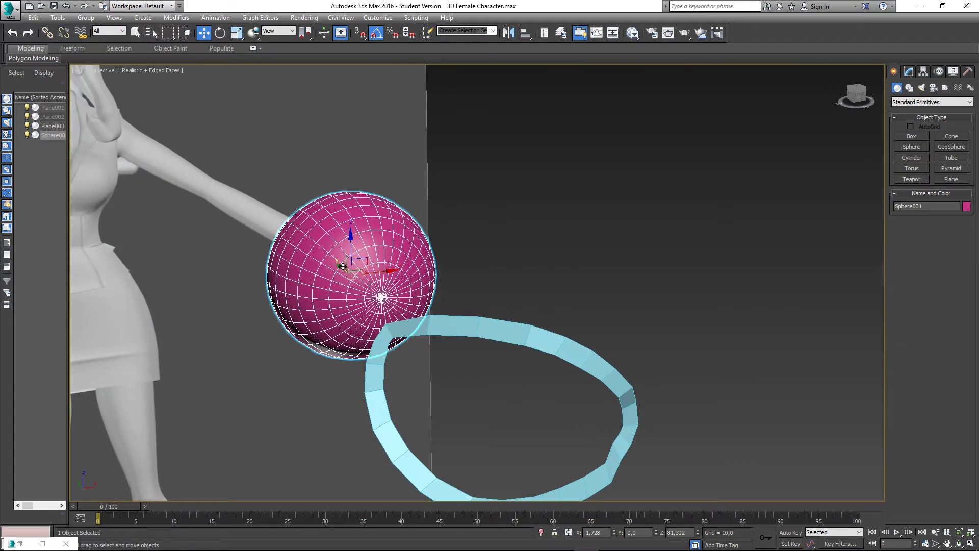
{"action": "left_click_drag", "start_coordinate": [342, 266], "coordinate": [392, 229]}
{"action": "middle_click_drag", "start_coordinate": [406, 294], "coordinate": [449, 318], "text": "alt"}
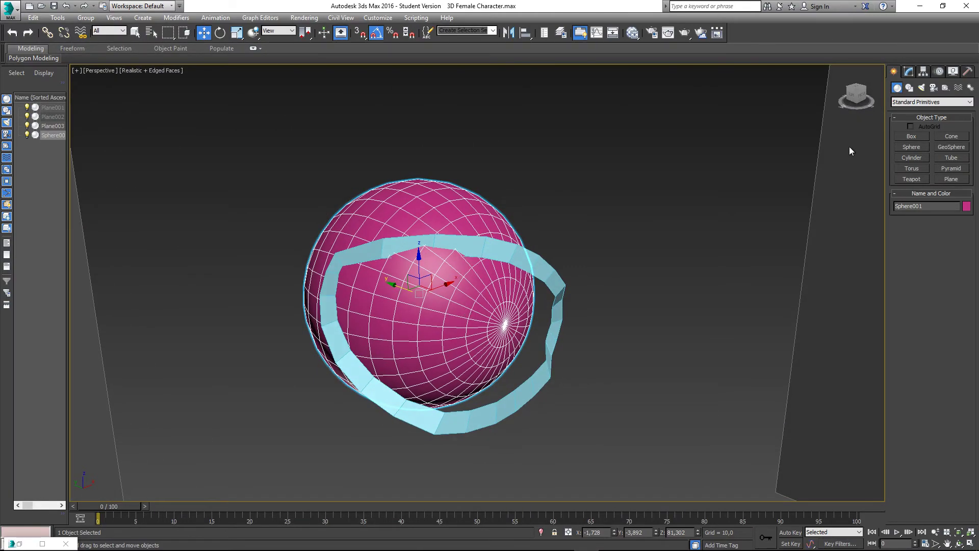
Change the eyeball sphere's object color to white and deselect it.
{"action": "left_click", "coordinate": [967, 206]}
{"action": "left_click", "coordinate": [581, 302]}
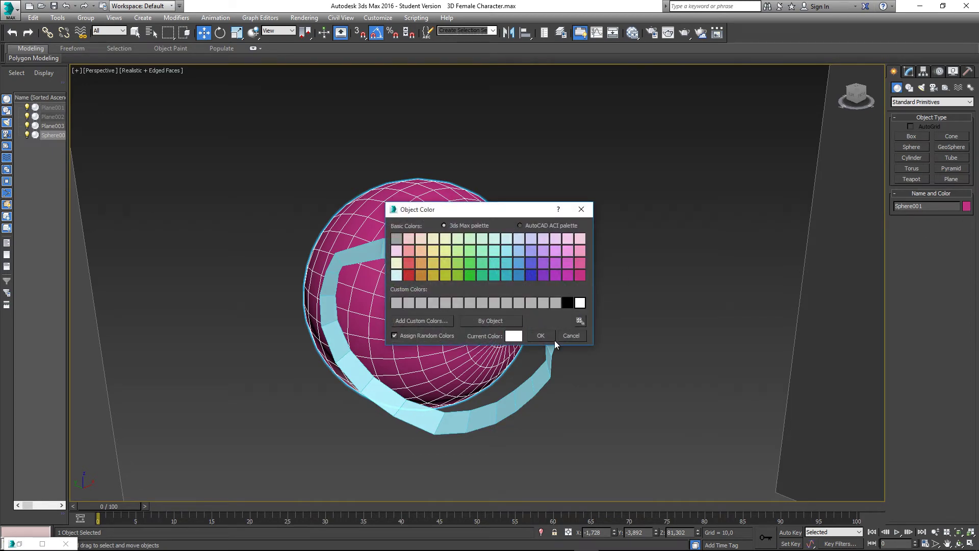
{"action": "left_click", "coordinate": [555, 336]}
{"action": "left_click", "coordinate": [585, 316]}
Examine from several angles how the eyelid ring fits around the white eyeball sphere.
{"action": "mouse_move", "coordinate": [586, 316]}
{"action": "middle_mouse_down", "text": "alt"}
{"action": "mouse_move", "coordinate": [559, 308]}
{"action": "mouse_move", "coordinate": [584, 319]}
{"action": "middle_mouse_up", "text": "alt"}
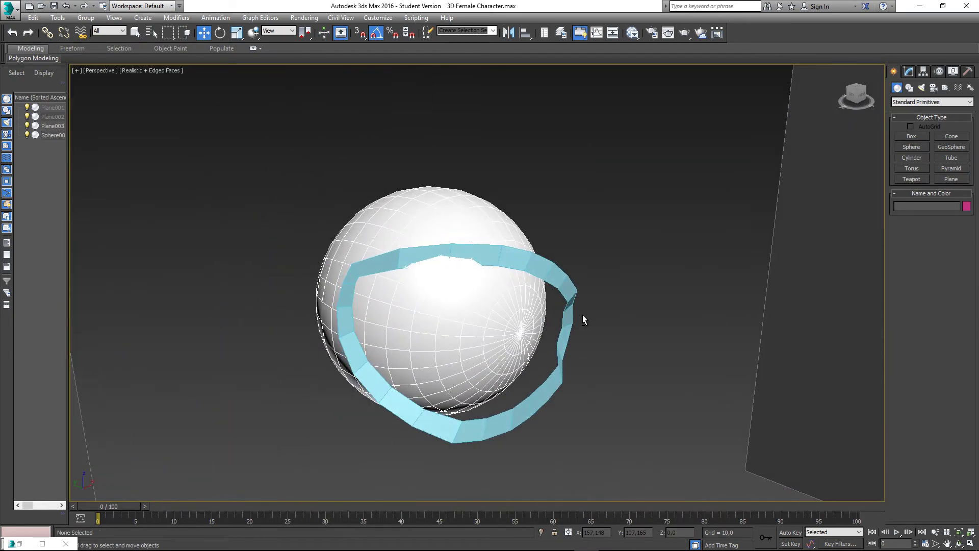
{"action": "left_click", "coordinate": [502, 300]}
{"action": "middle_click_drag", "start_coordinate": [489, 317], "coordinate": [480, 318], "text": "alt"}
{"action": "left_click", "coordinate": [544, 240]}
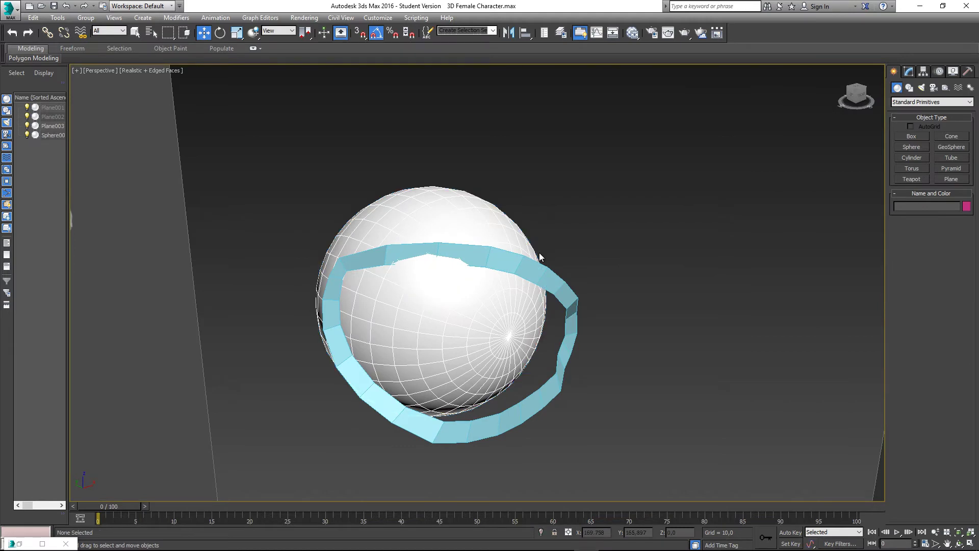
{"action": "scroll", "coordinate": [468, 283], "scroll_direction": "up", "scroll_amount": 3}
{"action": "scroll", "coordinate": [452, 294], "scroll_direction": "down", "scroll_amount": 3}
{"action": "scroll", "coordinate": [451, 293], "scroll_direction": "down", "scroll_amount": 2}
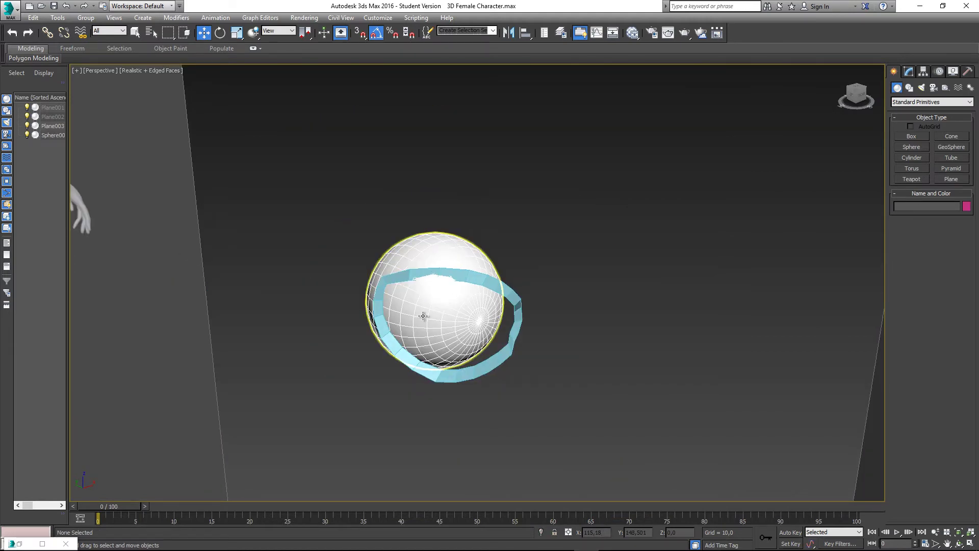
{"action": "scroll", "coordinate": [423, 316], "scroll_direction": "up", "scroll_amount": 3}
{"action": "middle_click_drag", "start_coordinate": [546, 204], "coordinate": [485, 279], "text": "alt"}
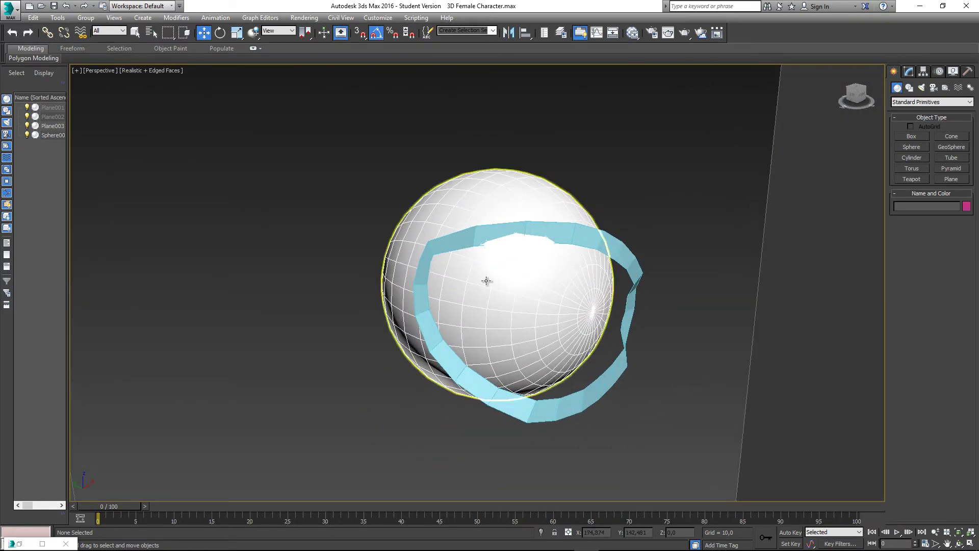
{"action": "left_click", "coordinate": [484, 281]}
{"action": "left_click", "coordinate": [619, 246]}
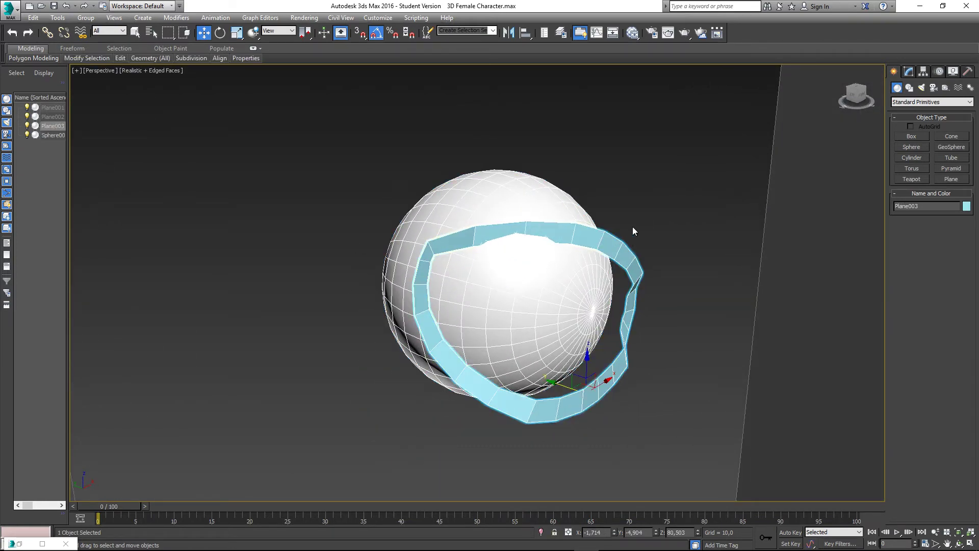
{"action": "left_click", "coordinate": [662, 238]}
{"action": "scroll", "coordinate": [647, 293], "scroll_direction": "up", "scroll_amount": 4}
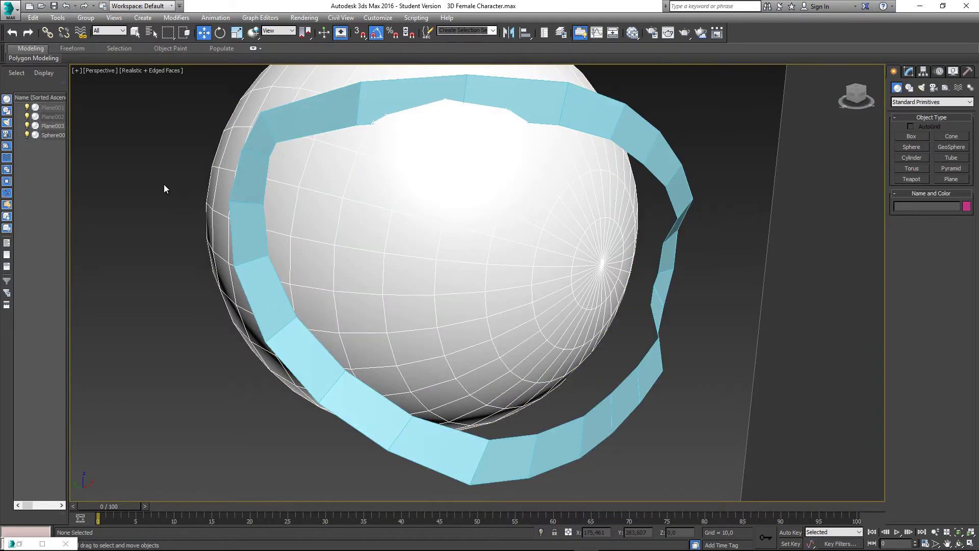
Select both the sphere and the strip around it and set their object color to black.
{"action": "scroll", "coordinate": [164, 184], "scroll_direction": "down", "scroll_amount": 5}
{"action": "middle_click_drag", "start_coordinate": [173, 199], "coordinate": [208, 227]}
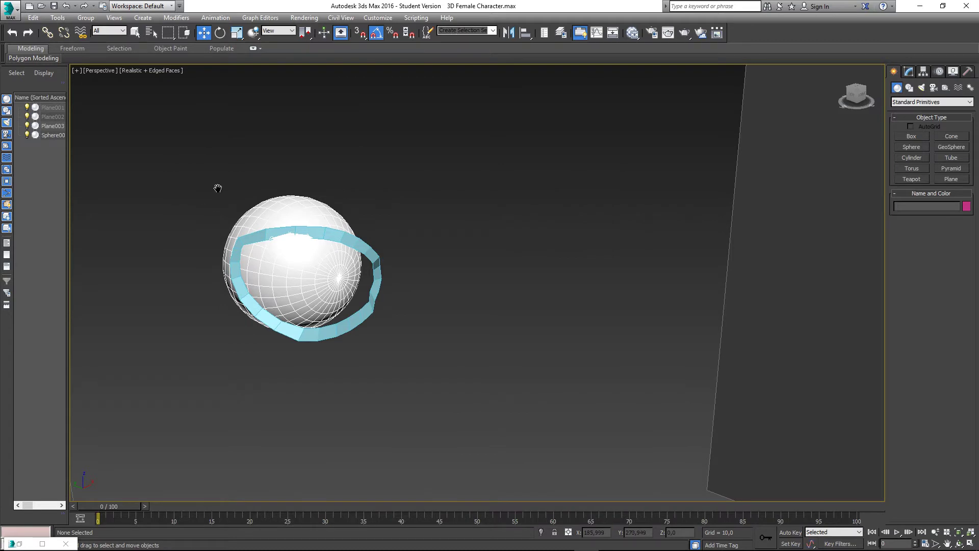
{"action": "middle_click_drag", "start_coordinate": [217, 189], "coordinate": [347, 210]}
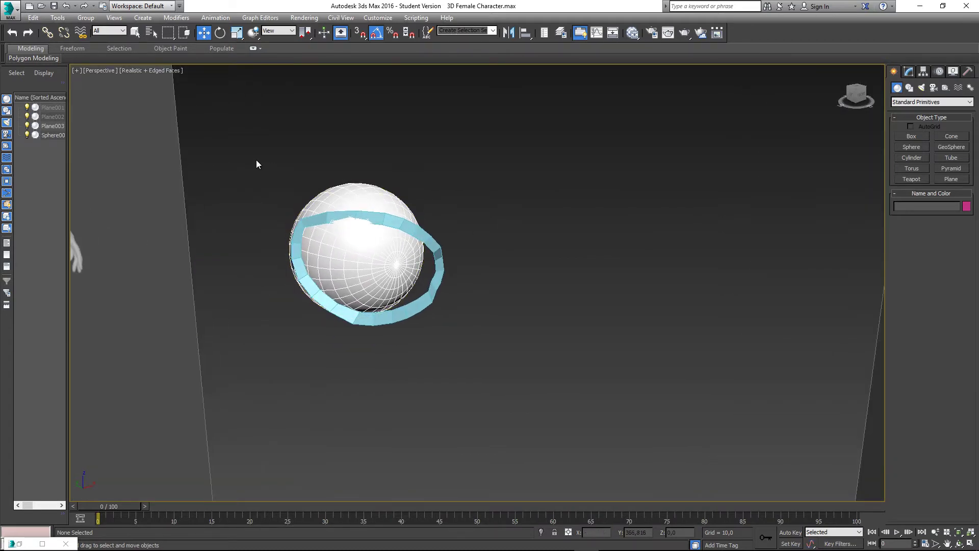
{"action": "left_click_drag", "start_coordinate": [249, 157], "coordinate": [521, 358]}
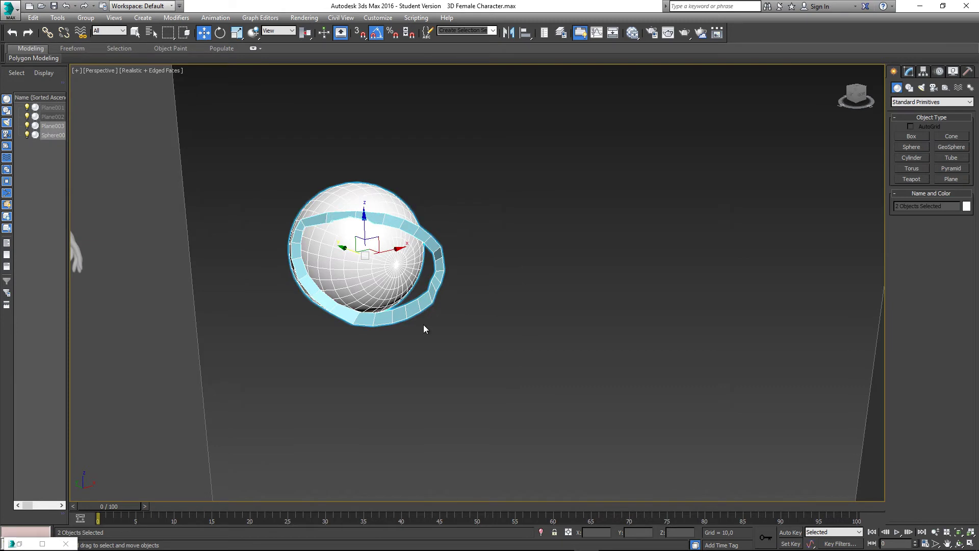
{"action": "left_click", "coordinate": [966, 206]}
{"action": "left_click", "coordinate": [571, 302]}
{"action": "left_click", "coordinate": [540, 336]}
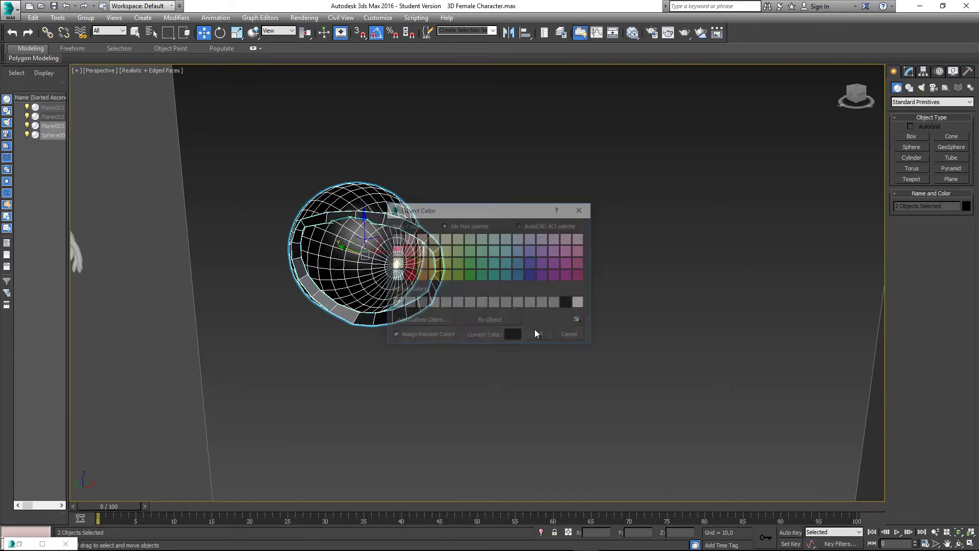
{"action": "left_click", "coordinate": [503, 314]}
Examine the sphere and the surrounding strip in their new black color from several angles and distances.
{"action": "middle_click_drag", "start_coordinate": [503, 314], "coordinate": [486, 302], "text": "alt"}
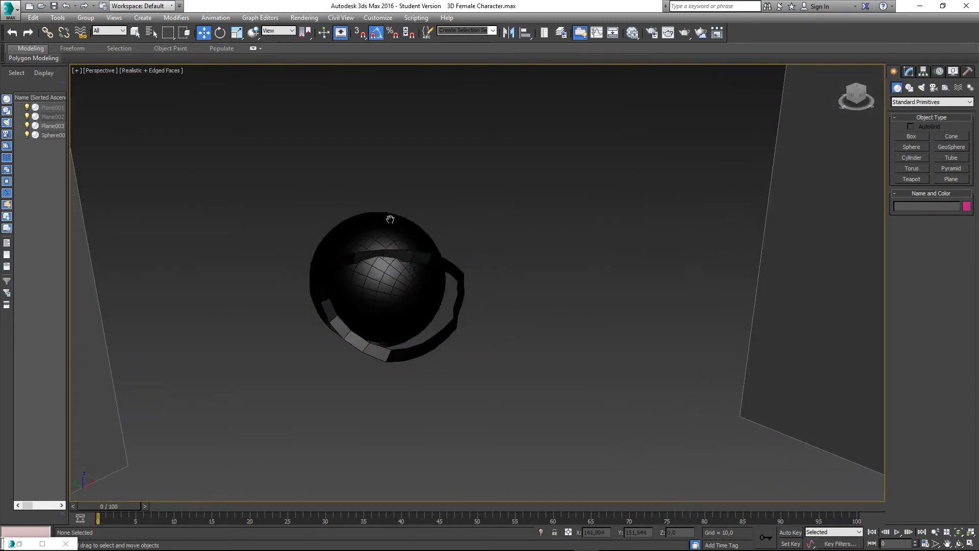
{"action": "middle_click_drag", "start_coordinate": [389, 219], "coordinate": [435, 187]}
{"action": "scroll", "coordinate": [439, 301], "scroll_direction": "up", "scroll_amount": 3}
{"action": "scroll", "coordinate": [492, 166], "scroll_direction": "up", "scroll_amount": 3}
{"action": "scroll", "coordinate": [507, 160], "scroll_direction": "down", "scroll_amount": 3}
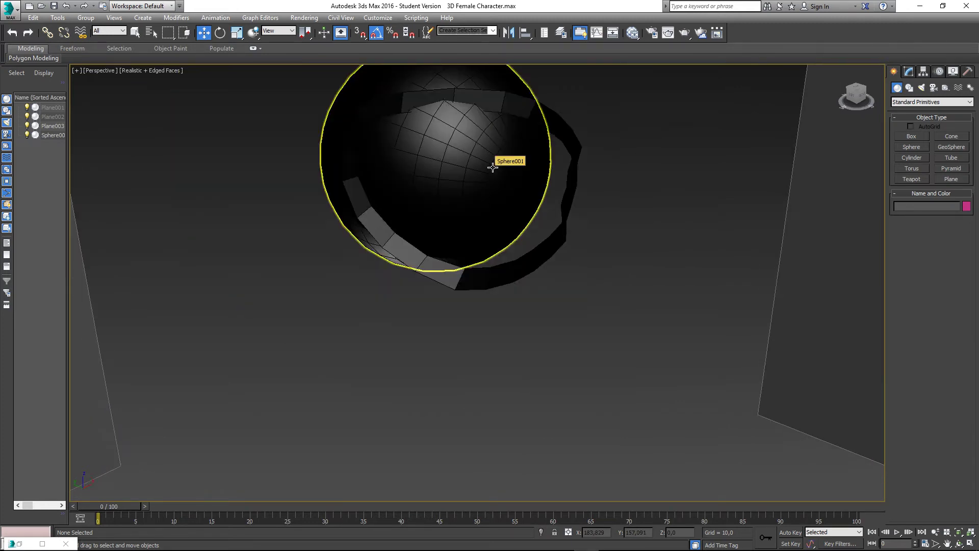
{"action": "middle_click_drag", "start_coordinate": [485, 201], "coordinate": [544, 248], "text": "alt"}
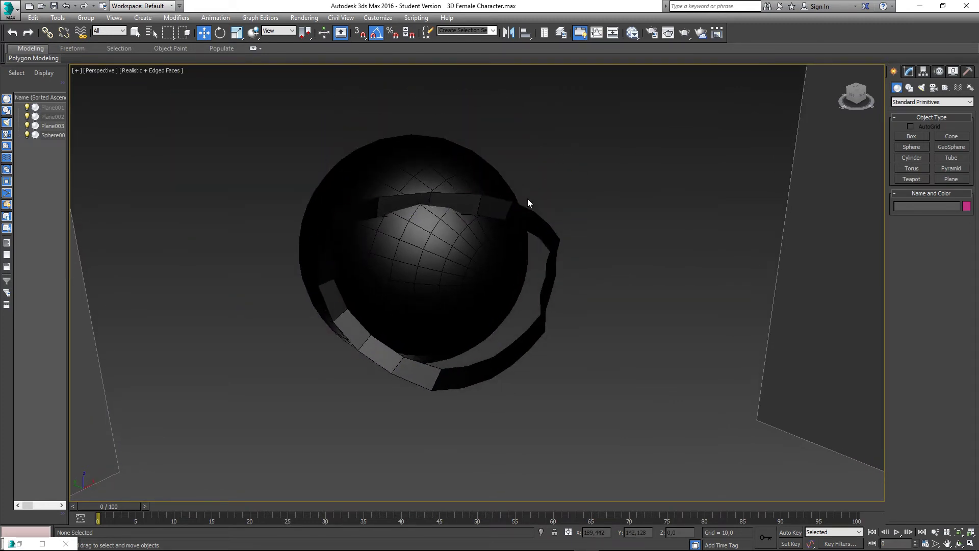
{"action": "middle_click_drag", "start_coordinate": [538, 185], "coordinate": [574, 182]}
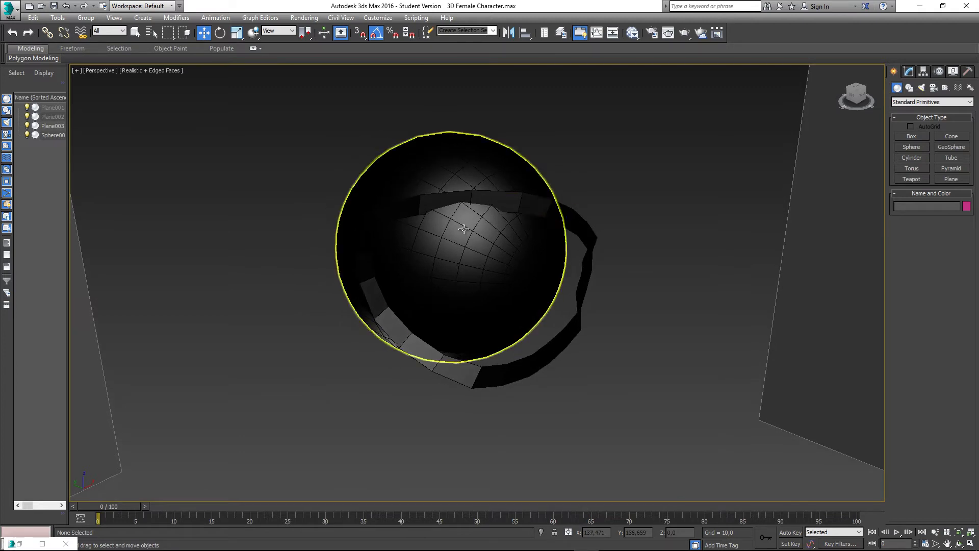
{"action": "middle_click_drag", "start_coordinate": [472, 218], "coordinate": [468, 220]}
Open the Slate Material Editor and add a new Standard material in an empty area of View1.
{"action": "key", "text": "m"}
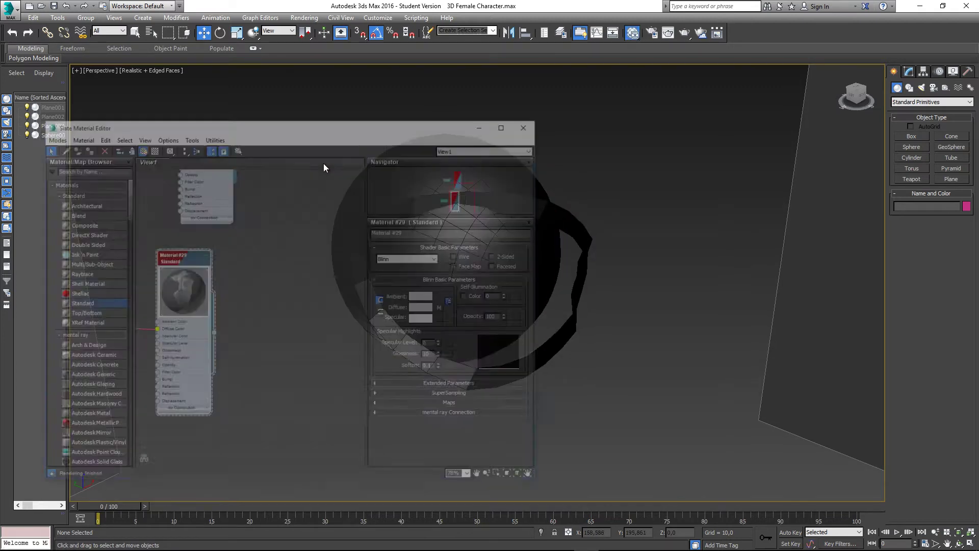
{"action": "middle_click_drag", "start_coordinate": [630, 265], "coordinate": [913, 255]}
{"action": "middle_click_drag", "start_coordinate": [242, 255], "coordinate": [262, 132]}
{"action": "scroll", "coordinate": [258, 201], "scroll_direction": "down", "scroll_amount": 1}
{"action": "middle_click_drag", "start_coordinate": [261, 247], "coordinate": [247, 167]}
{"action": "middle_click_drag", "start_coordinate": [206, 237], "coordinate": [182, 216]}
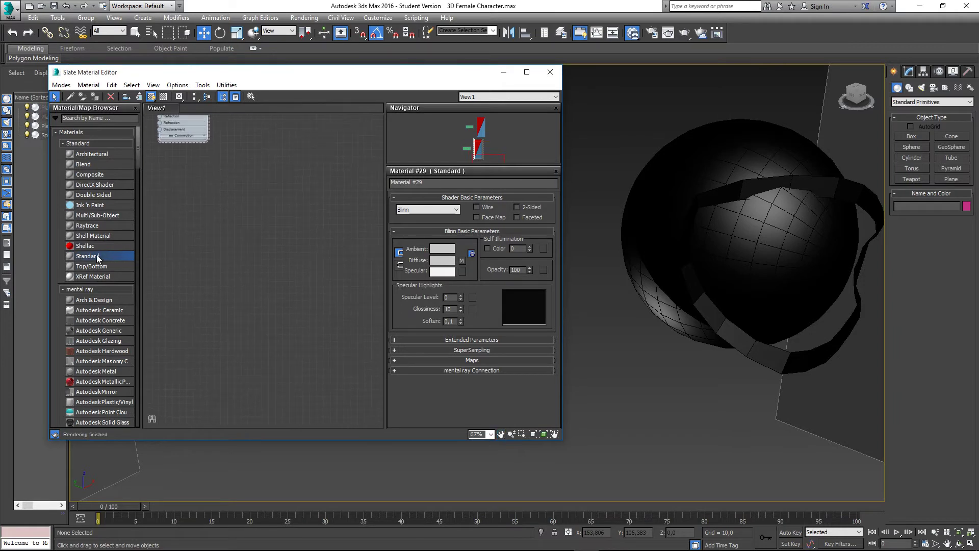
{"action": "left_click_drag", "start_coordinate": [90, 258], "coordinate": [255, 220]}
{"action": "double_click", "coordinate": [256, 253]}
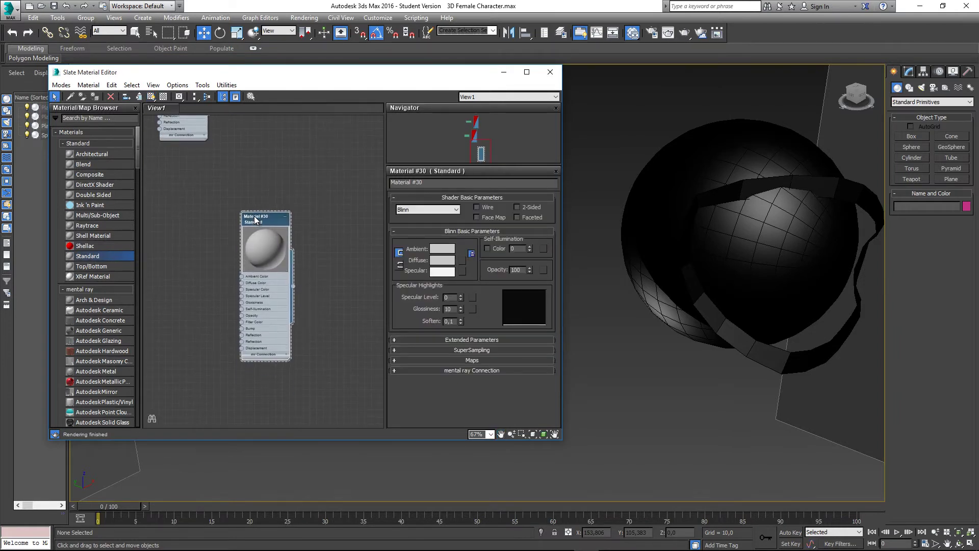
{"action": "scroll", "coordinate": [275, 225], "scroll_direction": "up", "scroll_amount": 4}
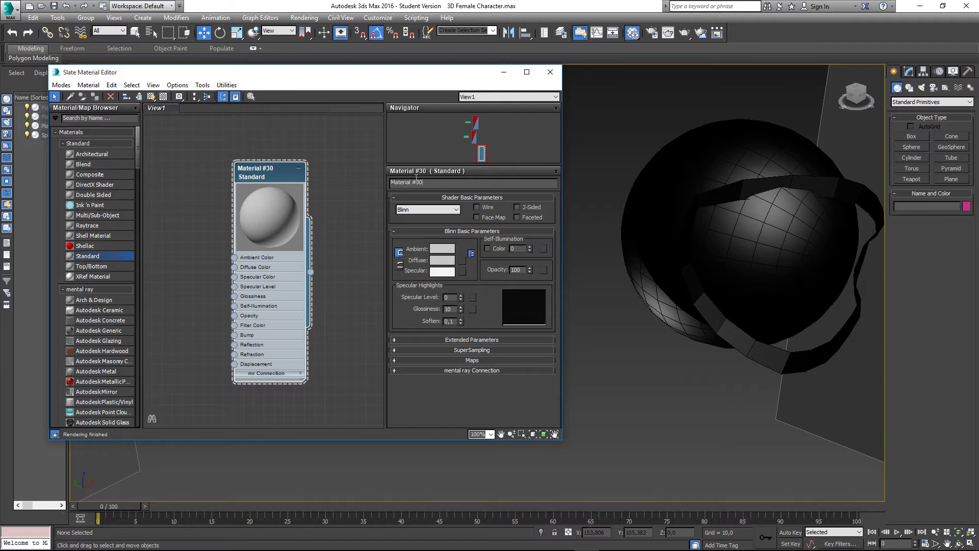
Name the new material Eye Texture and set its diffuse color to pure white.
{"action": "double_click", "coordinate": [441, 182]}
{"action": "type", "text": "Eye Texture"}
{"action": "key", "text": "Return"}
{"action": "left_click", "coordinate": [442, 260]}
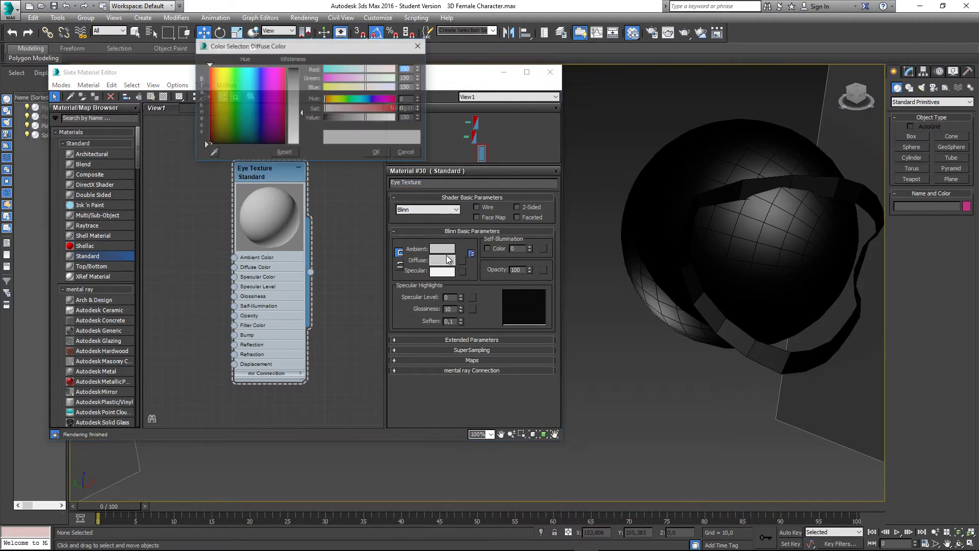
{"action": "left_click_drag", "start_coordinate": [294, 113], "coordinate": [360, 146]}
{"action": "left_click", "coordinate": [378, 152]}
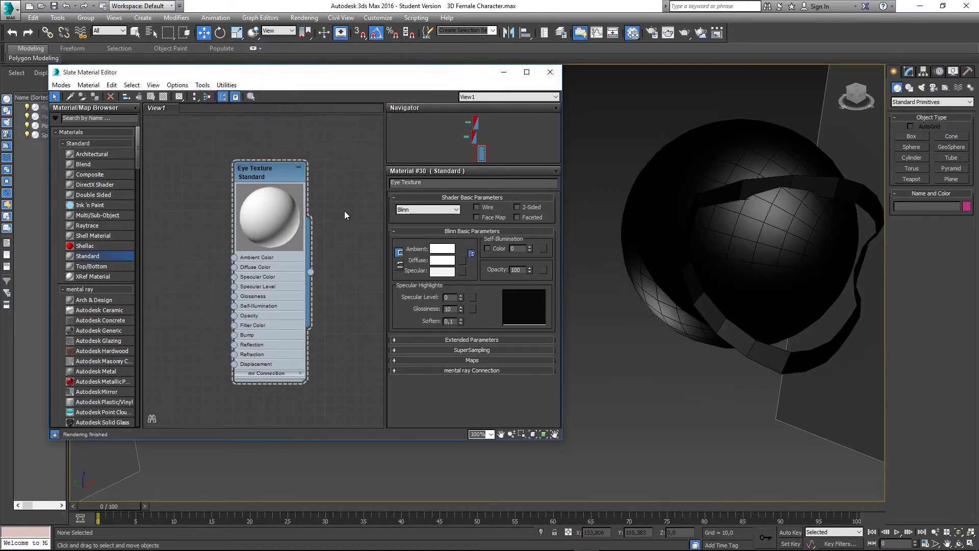
Assign the Eye Texture material to the sphere and deselect it.
{"action": "left_click_drag", "start_coordinate": [290, 274], "coordinate": [734, 244]}
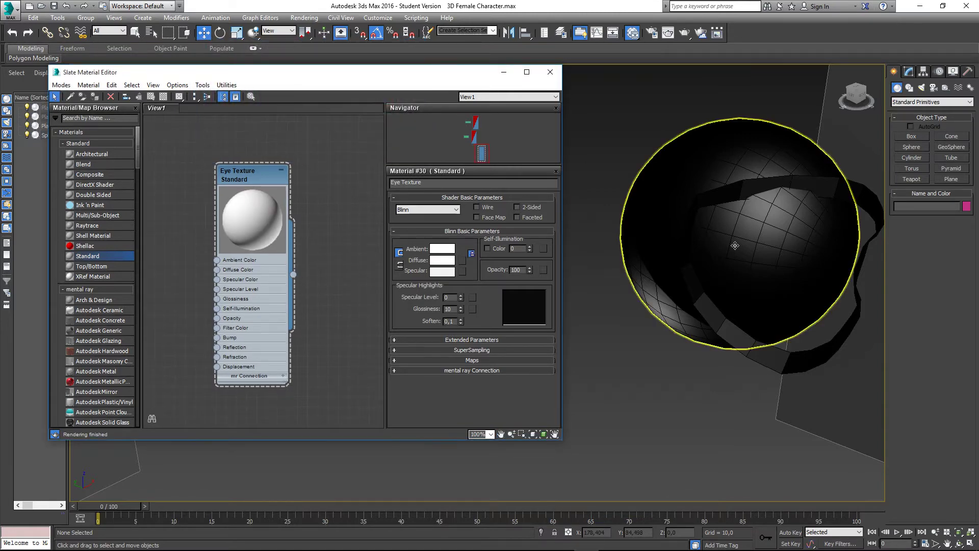
{"action": "left_click", "coordinate": [734, 245]}
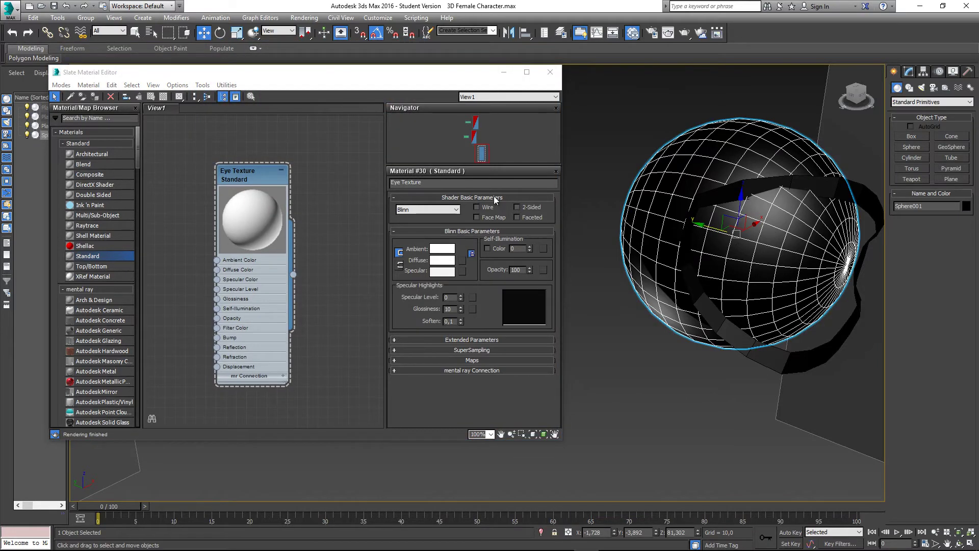
{"action": "left_click", "coordinate": [225, 171]}
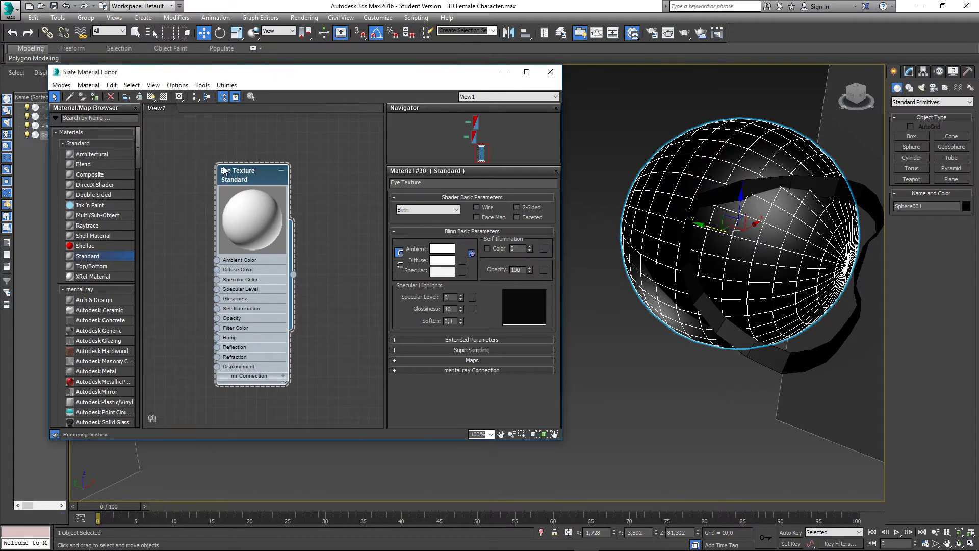
{"action": "left_click", "coordinate": [94, 97]}
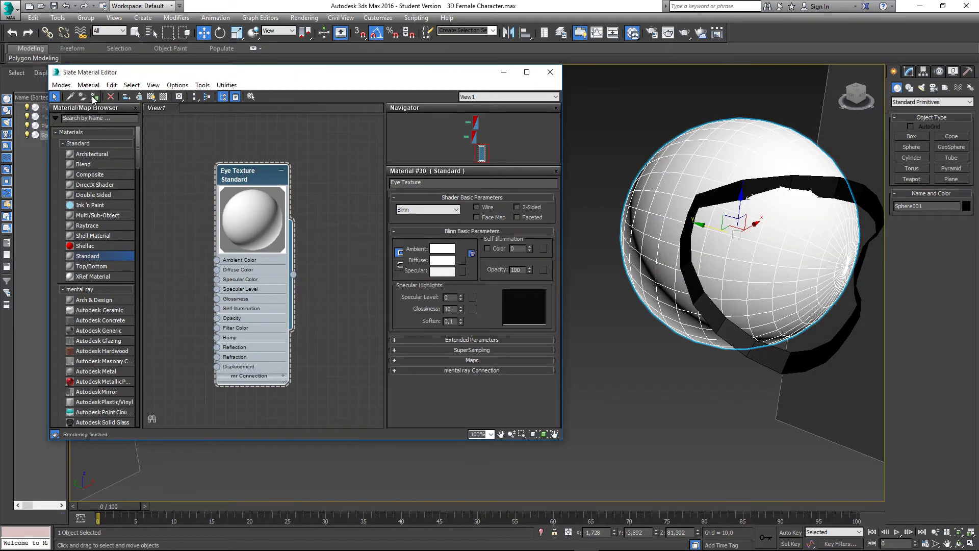
{"action": "left_click", "coordinate": [637, 341]}
Add another Standard material beside Eye Texture and name it Main Poly Texture.
{"action": "middle_click_drag", "start_coordinate": [681, 363], "coordinate": [633, 400]}
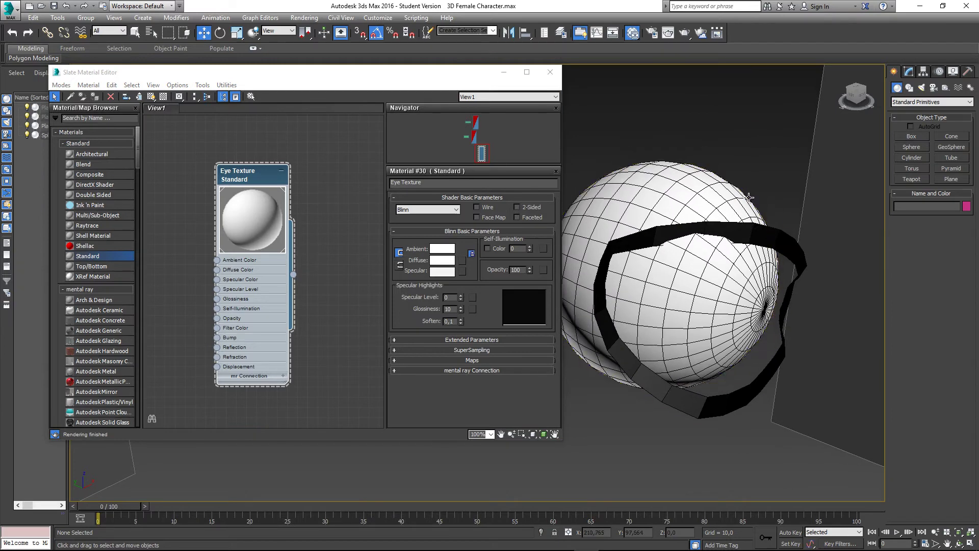
{"action": "middle_click_drag", "start_coordinate": [753, 198], "coordinate": [717, 237], "text": "alt"}
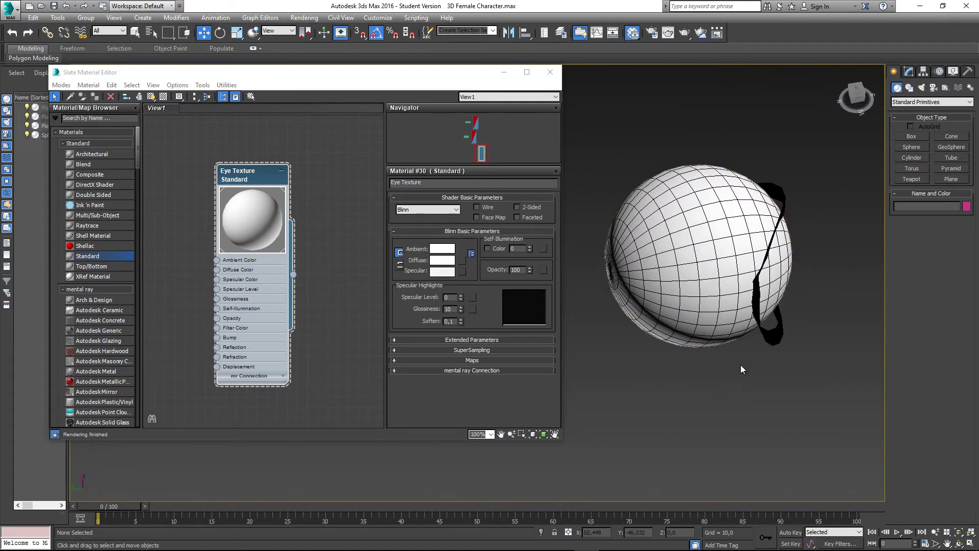
{"action": "middle_click_drag", "start_coordinate": [715, 270], "coordinate": [685, 357], "text": "alt"}
{"action": "middle_click_drag", "start_coordinate": [685, 357], "coordinate": [789, 301]}
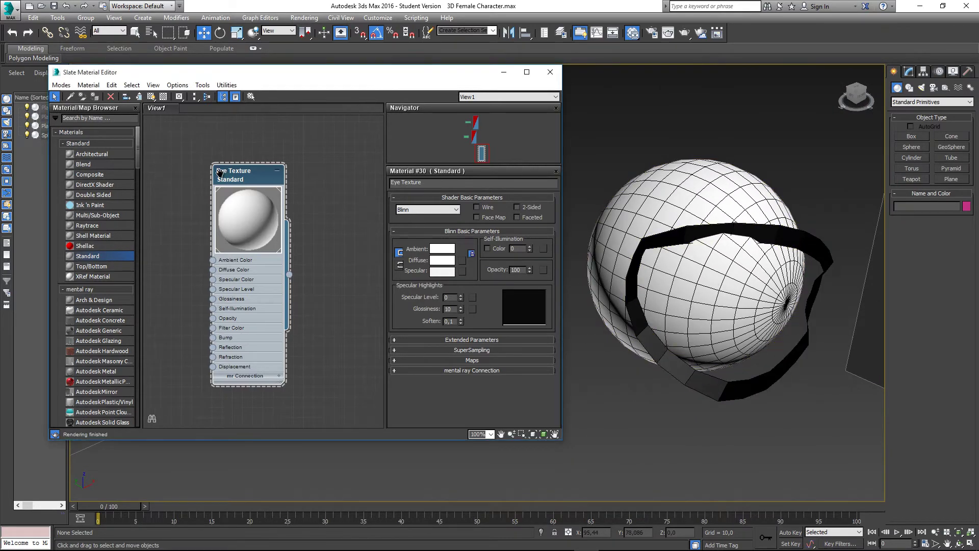
{"action": "middle_click_drag", "start_coordinate": [214, 290], "coordinate": [94, 247]}
{"action": "left_click_drag", "start_coordinate": [102, 257], "coordinate": [232, 137]}
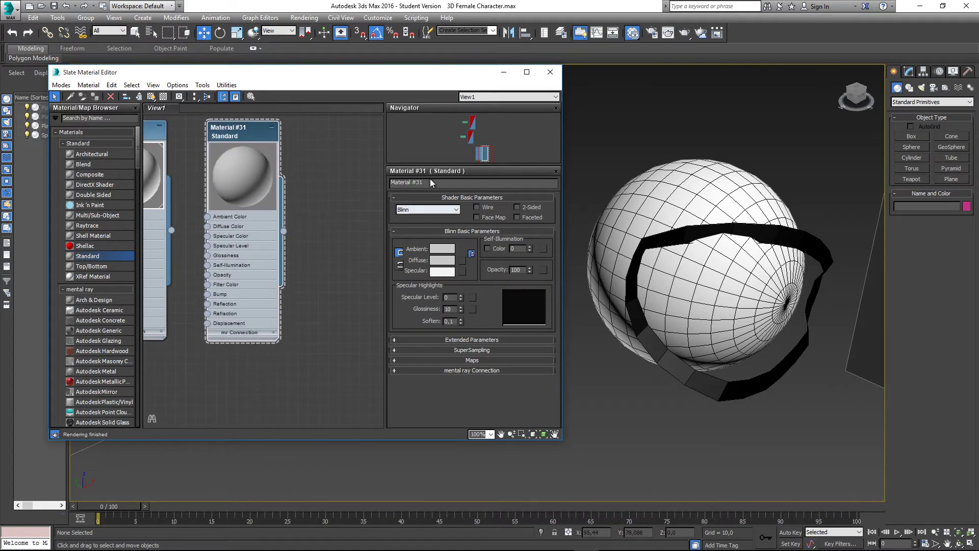
{"action": "left_click_drag", "start_coordinate": [430, 181], "coordinate": [391, 182]}
{"action": "type", "text": "Main Poly Texture"}
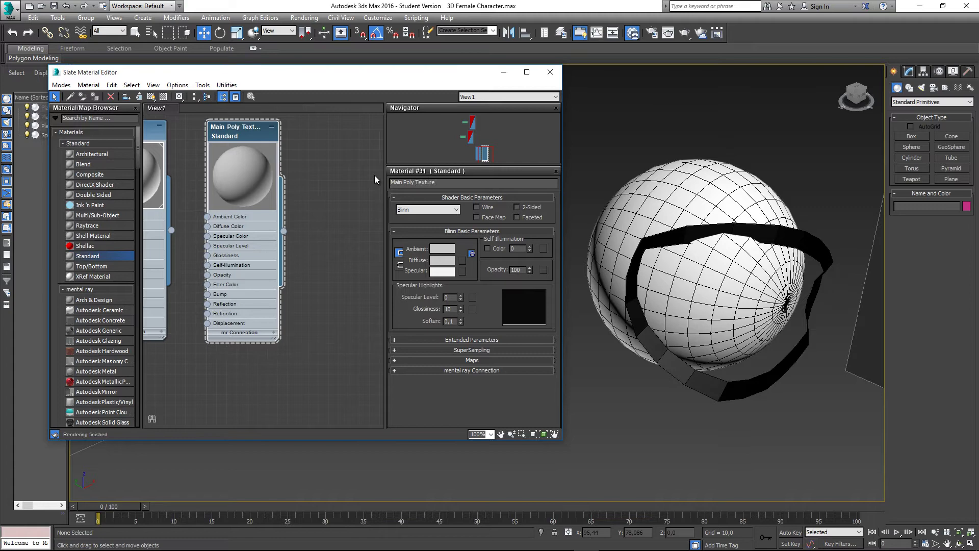
Set the diffuse color of Main Poly Texture to a bright light blue, about RGB 25, 154, 253.
{"action": "middle_click_drag", "start_coordinate": [310, 210], "coordinate": [329, 225]}
{"action": "left_click", "coordinate": [443, 260]}
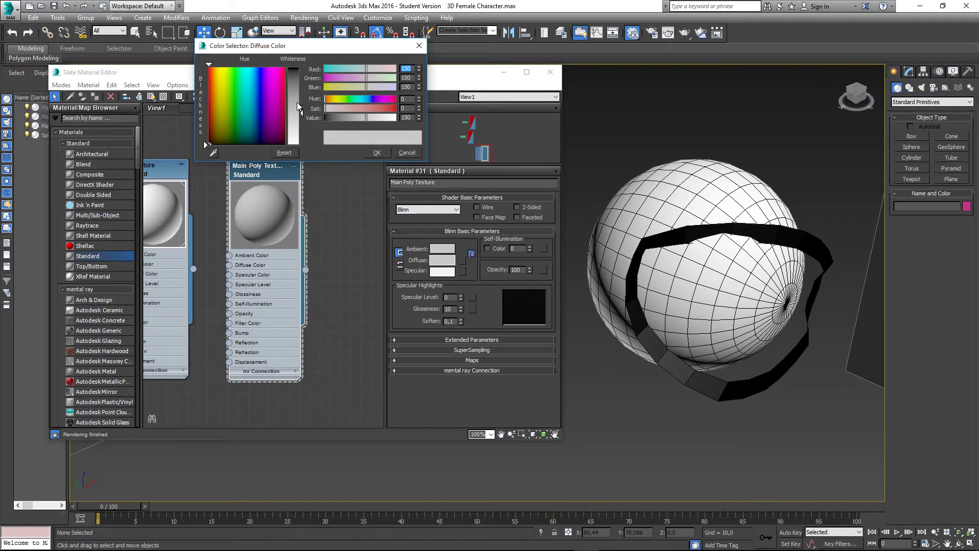
{"action": "left_click_drag", "start_coordinate": [302, 113], "coordinate": [301, 87]}
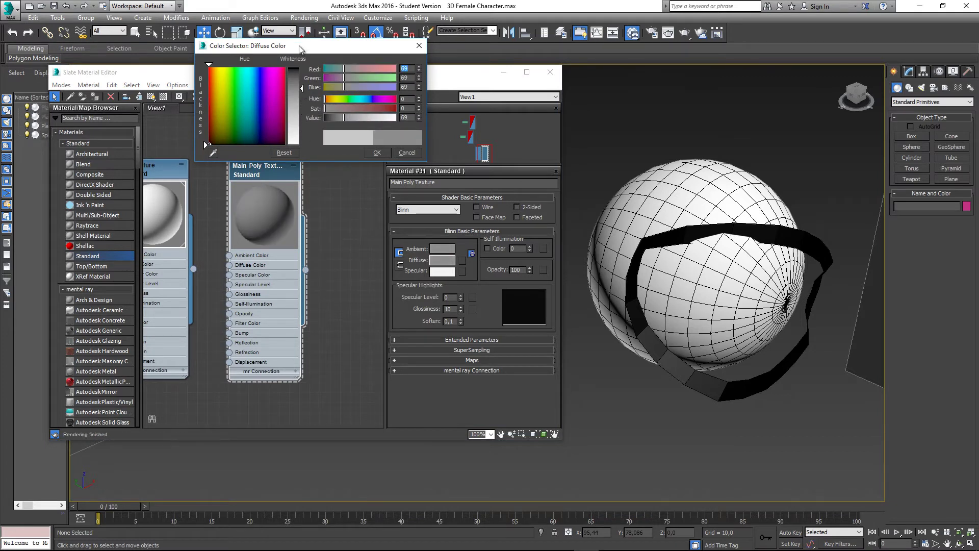
{"action": "left_click_drag", "start_coordinate": [300, 45], "coordinate": [304, 60]}
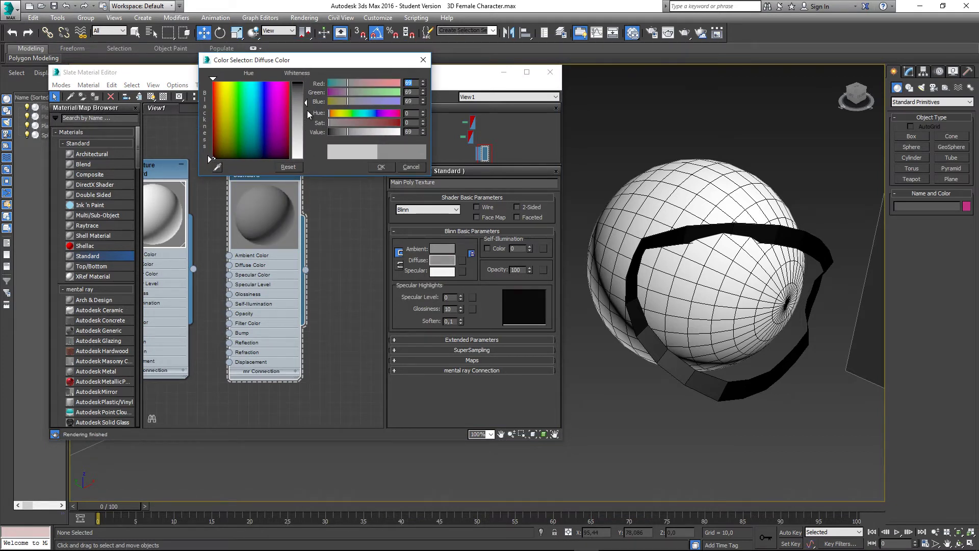
{"action": "left_click_drag", "start_coordinate": [263, 88], "coordinate": [259, 83]}
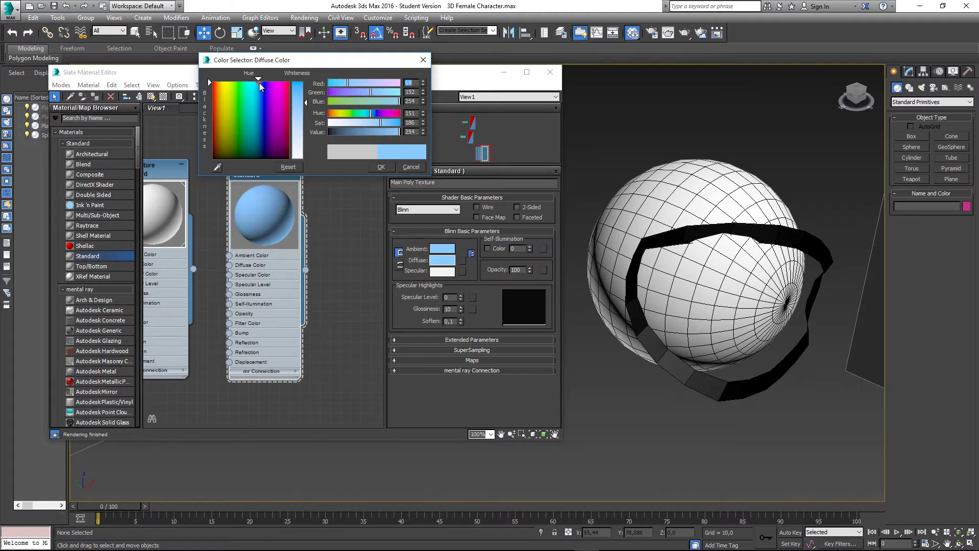
{"action": "mouse_move", "coordinate": [306, 102]}
{"action": "left_mouse_down"}
{"action": "mouse_move", "coordinate": [306, 90]}
{"action": "mouse_move", "coordinate": [256, 80]}
{"action": "left_mouse_up"}
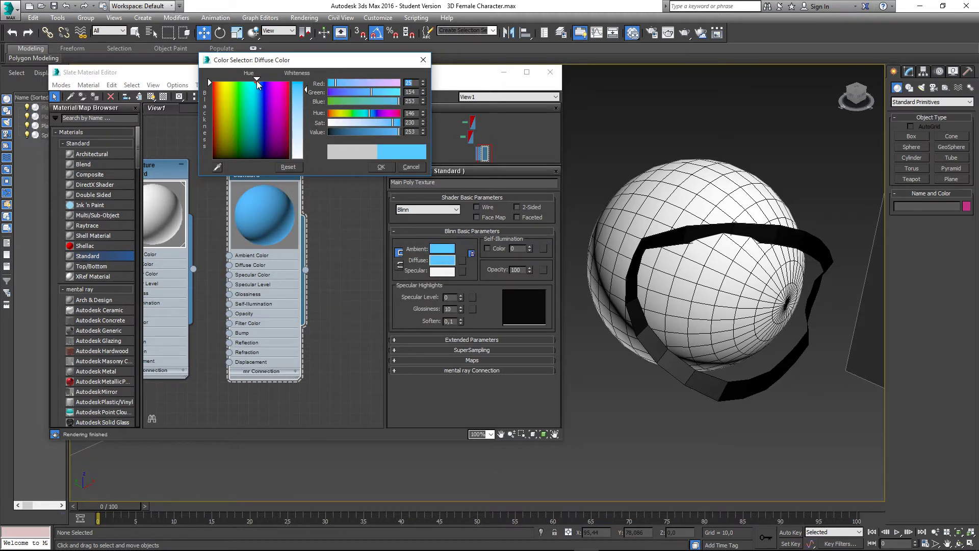
{"action": "left_click", "coordinate": [381, 167]}
Assign Main Poly Texture to the strip around the sphere, then close the material editor and deselect the strip.
{"action": "left_click", "coordinate": [776, 248]}
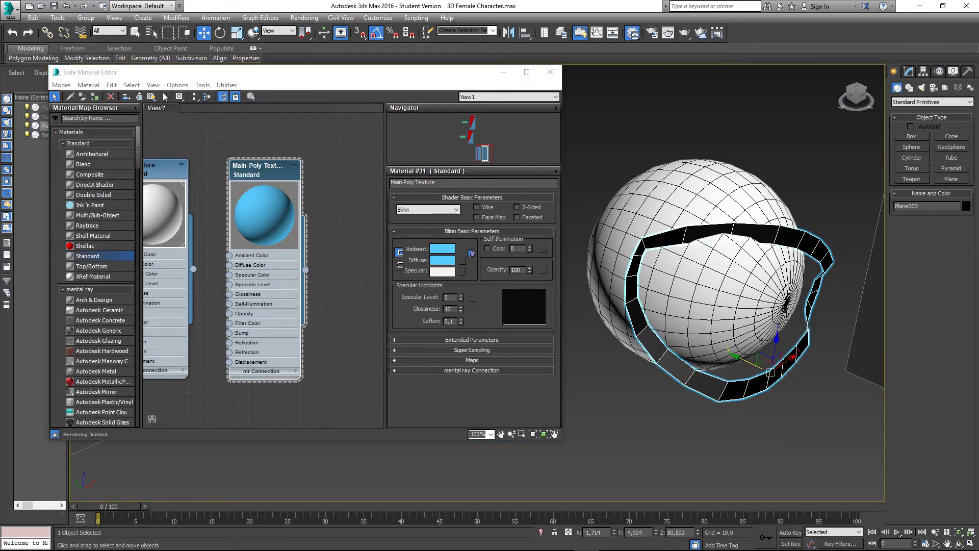
{"action": "left_click", "coordinate": [95, 97]}
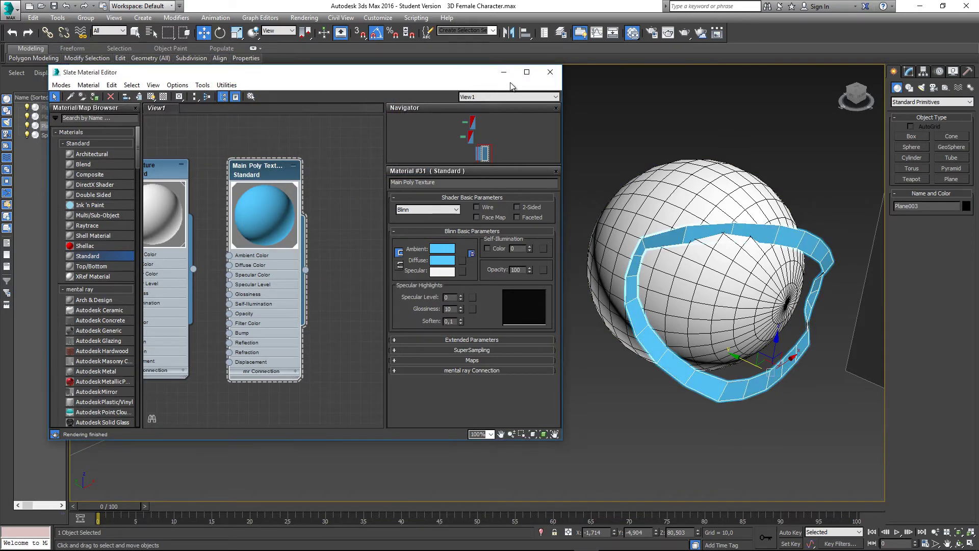
{"action": "left_click", "coordinate": [548, 74]}
{"action": "left_click", "coordinate": [536, 178]}
{"action": "mouse_move", "coordinate": [537, 188]}
{"action": "middle_mouse_down", "text": "alt"}
{"action": "mouse_move", "coordinate": [457, 164]}
{"action": "mouse_move", "coordinate": [480, 172]}
{"action": "mouse_move", "coordinate": [494, 218]}
{"action": "mouse_move", "coordinate": [536, 189]}
{"action": "middle_mouse_up", "text": "alt"}
{"action": "left_click", "coordinate": [541, 182]}
{"action": "left_click", "coordinate": [559, 176]}
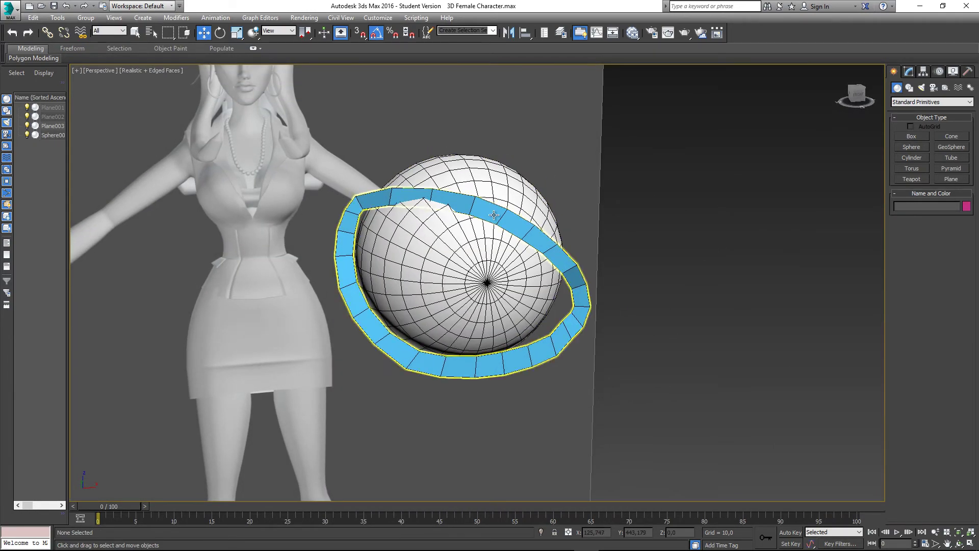
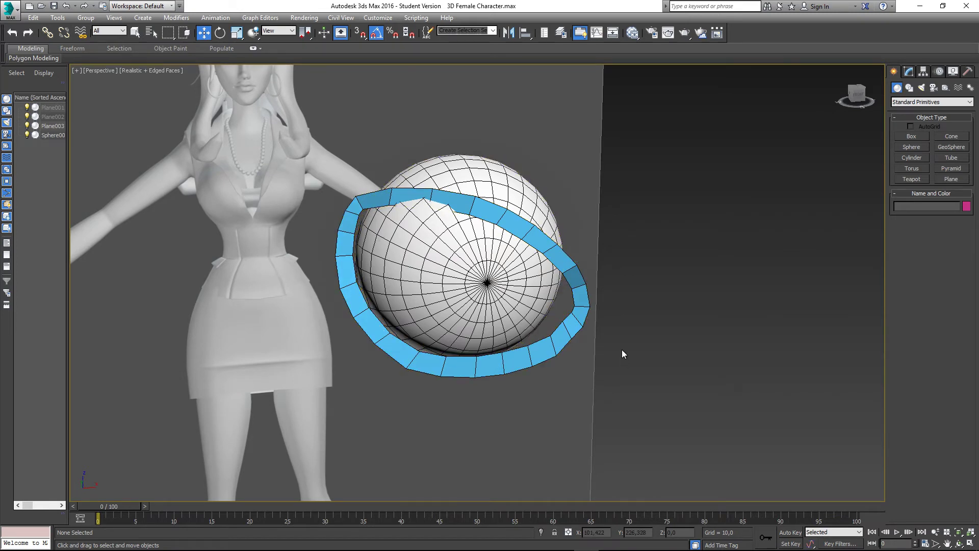
Select the blue strip around the sphere and enter its Vertex sub-object level.
{"action": "scroll", "coordinate": [622, 350], "scroll_direction": "up", "scroll_amount": 1}
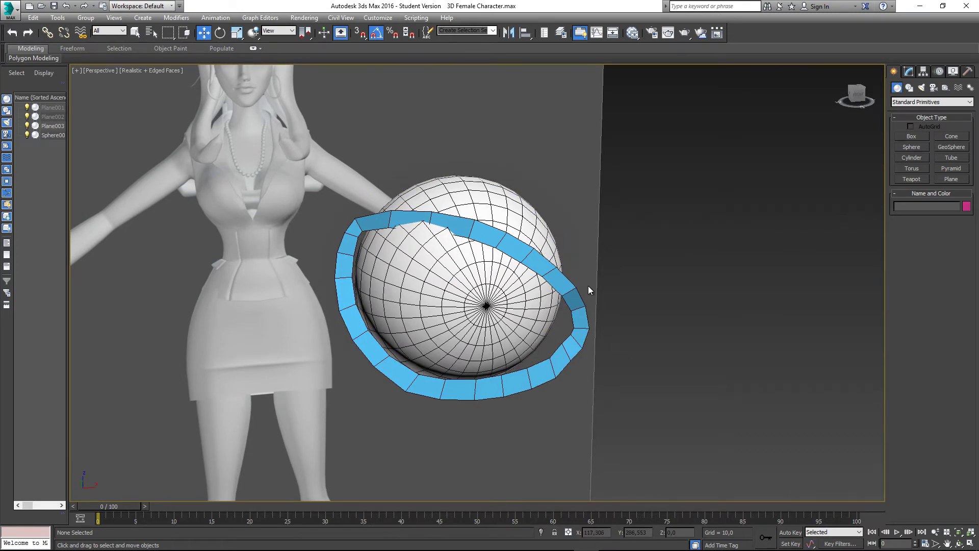
{"action": "left_click", "coordinate": [577, 332]}
{"action": "scroll", "coordinate": [559, 334], "scroll_direction": "up", "scroll_amount": 3}
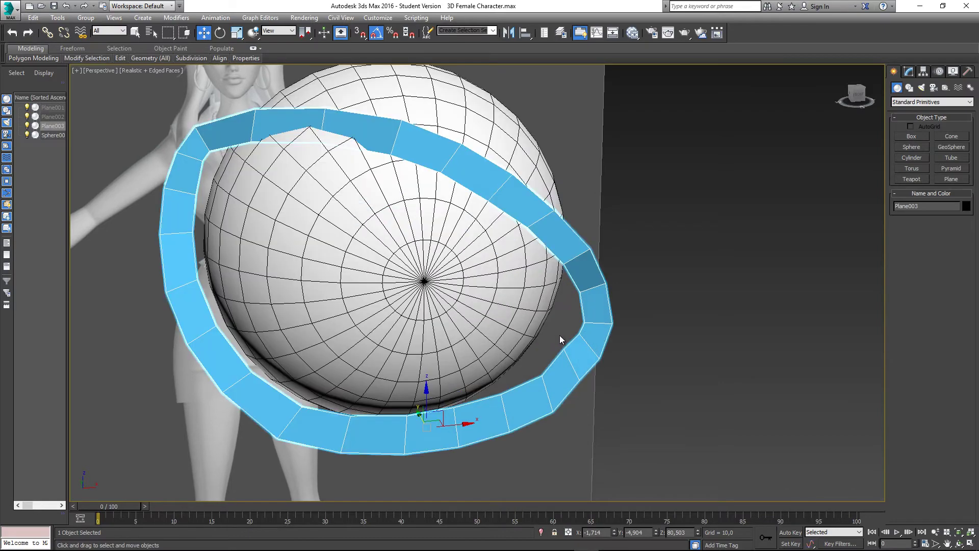
{"action": "key", "text": "1"}
{"action": "mouse_move", "coordinate": [558, 337]}
{"action": "middle_mouse_down"}
{"action": "mouse_move", "coordinate": [509, 324]}
{"action": "mouse_move", "coordinate": [498, 344]}
{"action": "mouse_move", "coordinate": [533, 355]}
{"action": "mouse_move", "coordinate": [617, 339]}
{"action": "mouse_move", "coordinate": [552, 360]}
{"action": "mouse_move", "coordinate": [571, 349]}
{"action": "middle_mouse_up"}
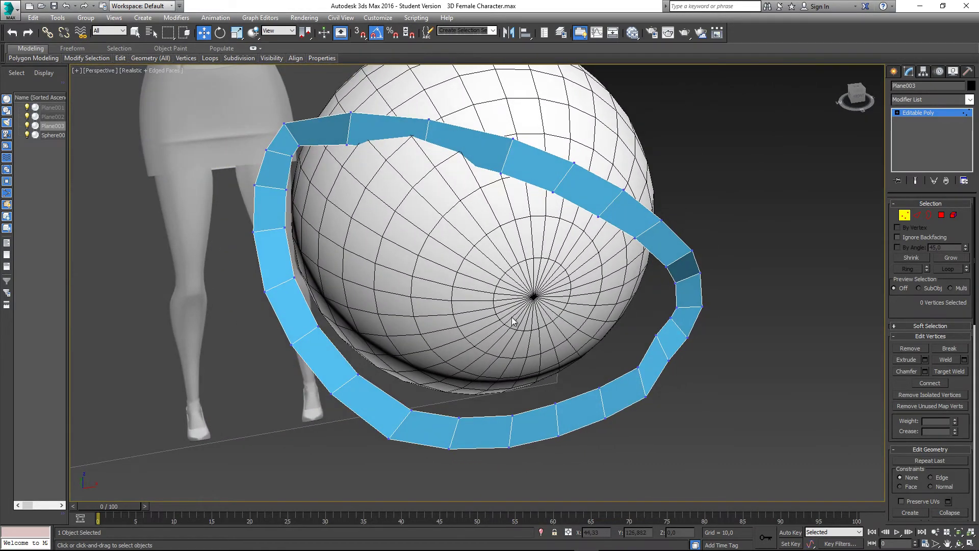
Leave the strip's Vertex level, select the eyeball sphere, and shift it forward along Y by about 0.038.
{"action": "left_click", "coordinate": [904, 215]}
{"action": "left_click", "coordinate": [765, 214]}
{"action": "left_click", "coordinate": [553, 210]}
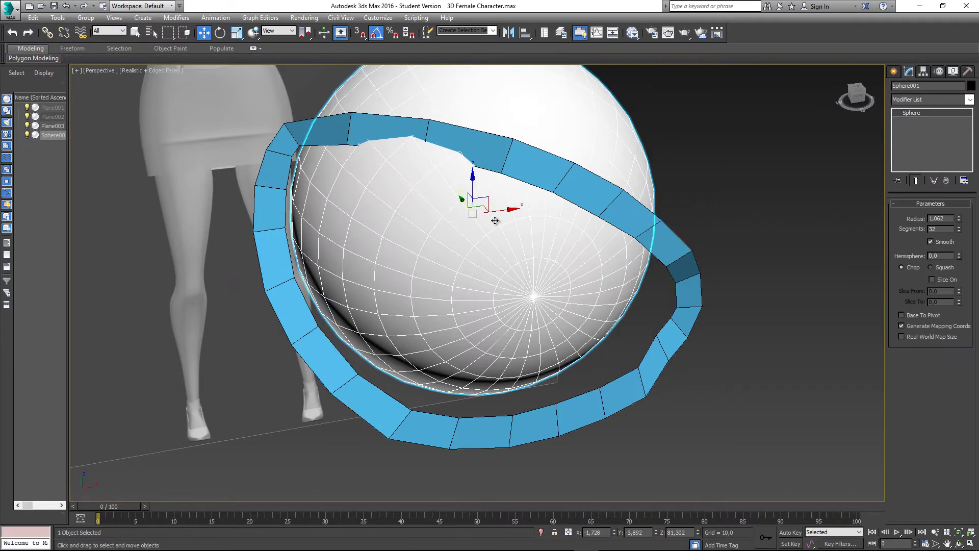
{"action": "middle_click_drag", "start_coordinate": [494, 219], "coordinate": [476, 249]}
{"action": "left_click_drag", "start_coordinate": [441, 238], "coordinate": [441, 239]}
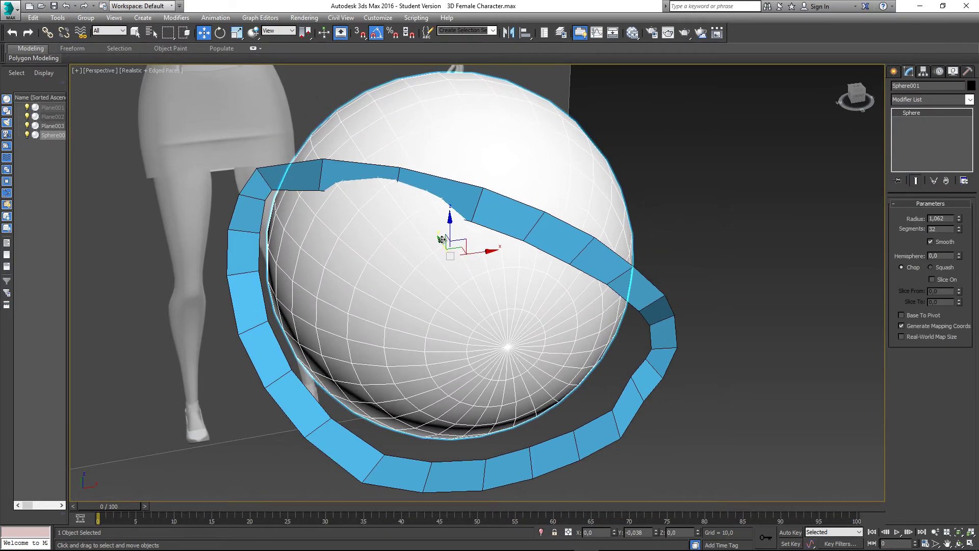
Reopen the blue strip at Vertex level and move the upper lid's inner-edge vertices forward along Y, clear of the sphere.
{"action": "middle_click_drag", "start_coordinate": [481, 289], "coordinate": [700, 261], "text": "alt"}
{"action": "left_click", "coordinate": [607, 285]}
{"action": "key", "text": "1"}
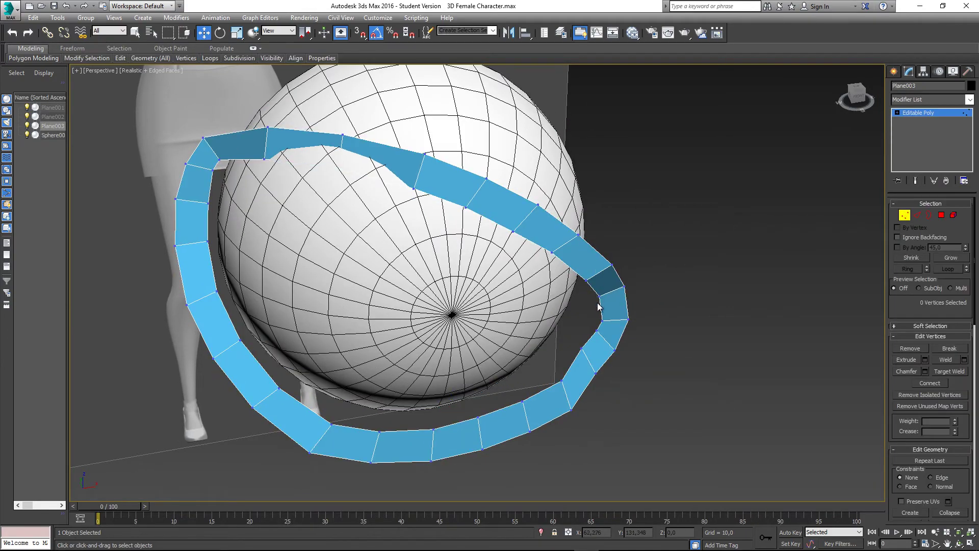
{"action": "middle_click_drag", "start_coordinate": [569, 304], "coordinate": [444, 224], "text": "alt"}
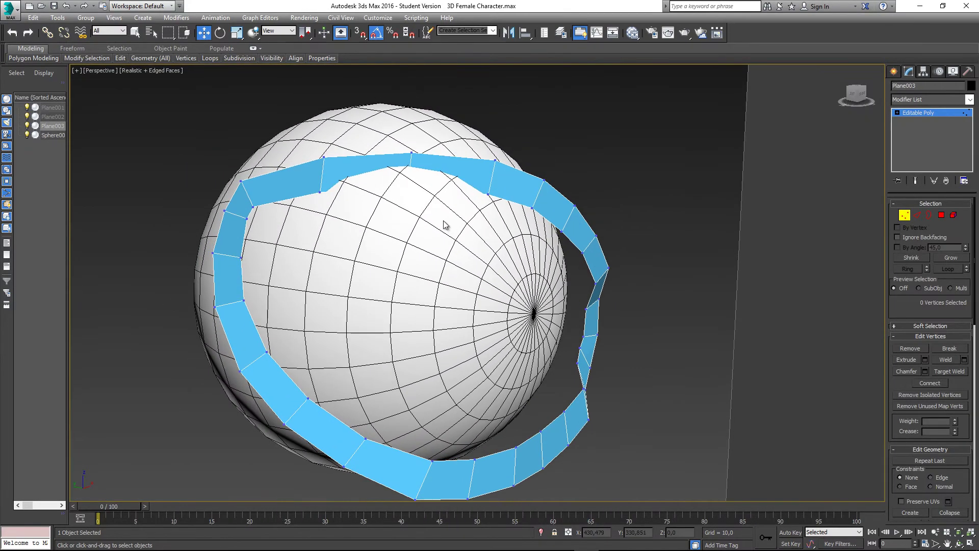
{"action": "middle_click_drag", "start_coordinate": [408, 188], "coordinate": [379, 183], "text": "alt"}
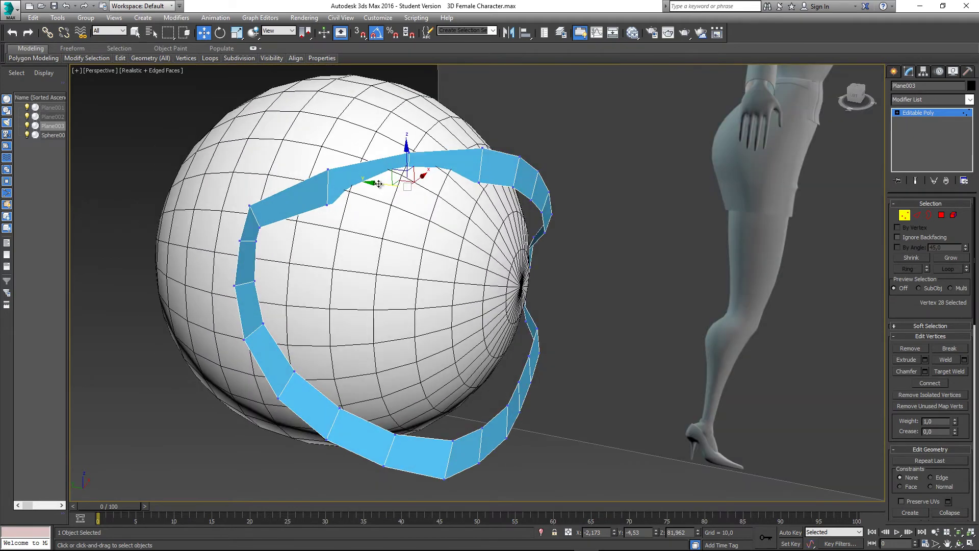
{"action": "left_click", "coordinate": [480, 183]}
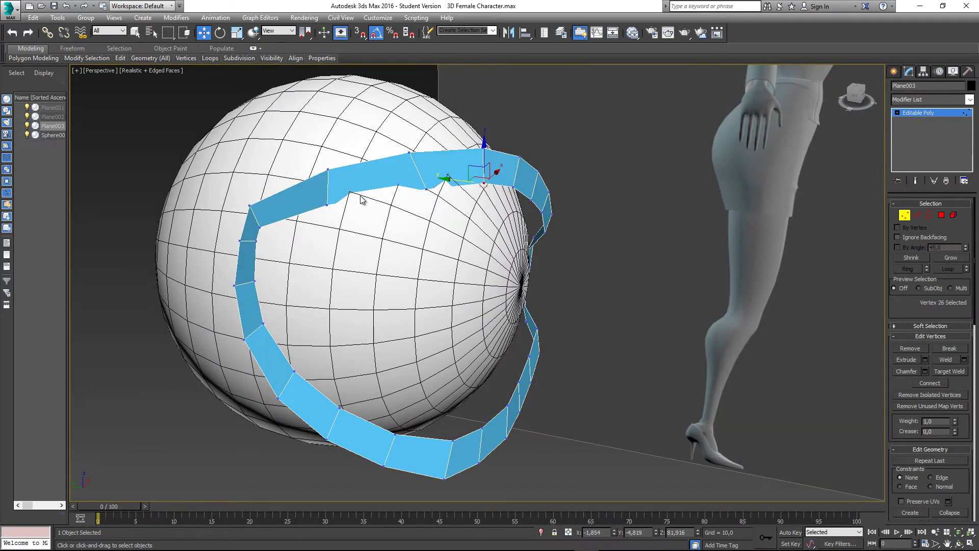
{"action": "left_click", "coordinate": [328, 205]}
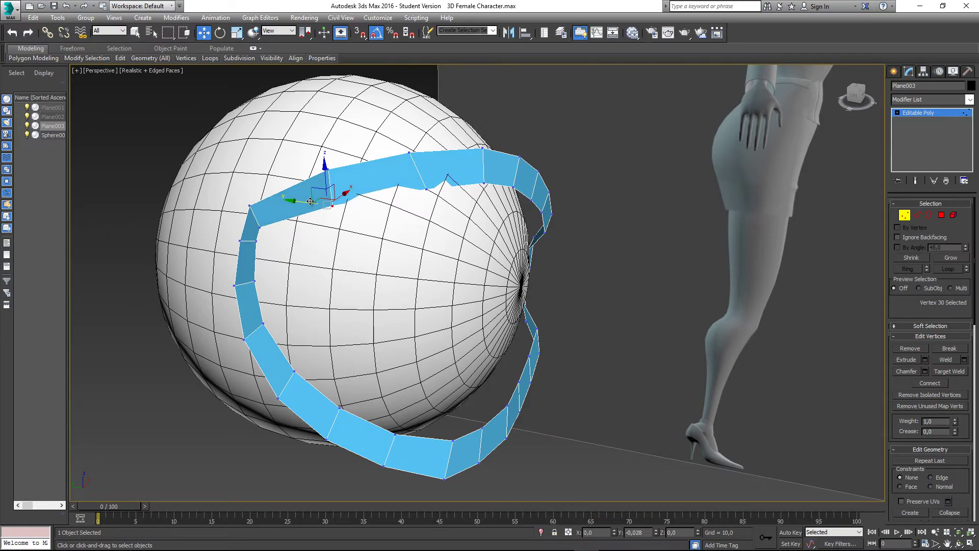
{"action": "middle_click_drag", "start_coordinate": [384, 221], "coordinate": [393, 373], "text": "alt"}
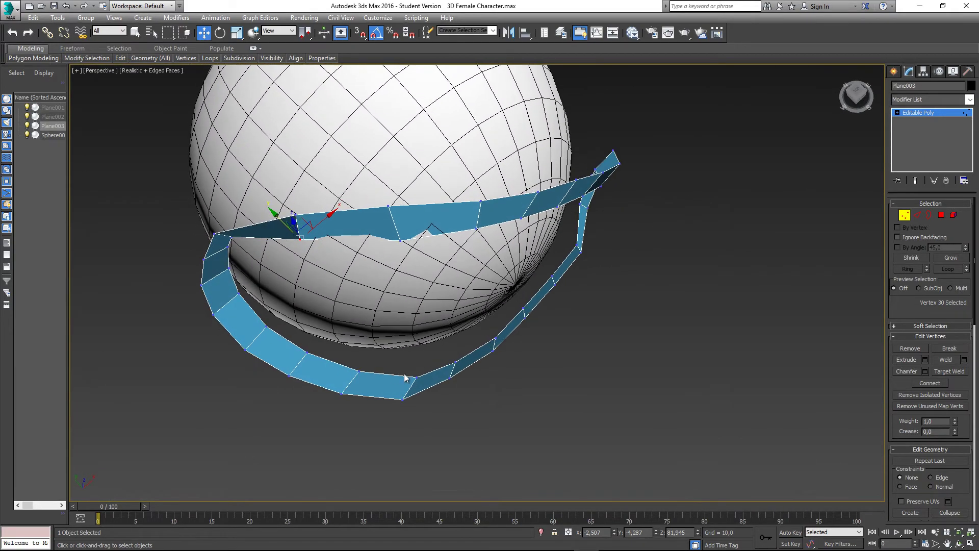
Move the lower lid's outer inner-edge vertices along Y toward the eyeball, checking them against the sphere in the Left view.
{"action": "left_click_drag", "start_coordinate": [400, 358], "coordinate": [291, 327]}
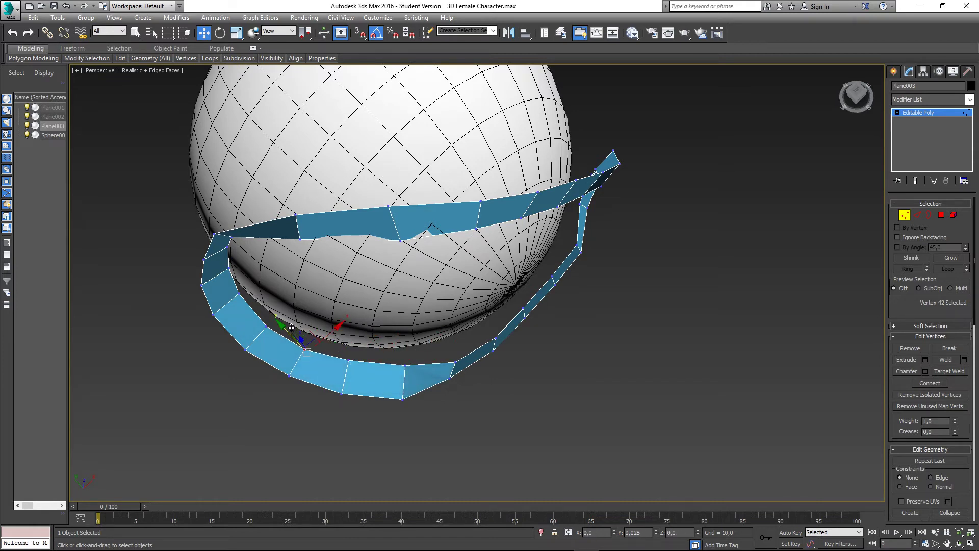
{"action": "middle_click_drag", "start_coordinate": [292, 323], "coordinate": [394, 296], "text": "alt"}
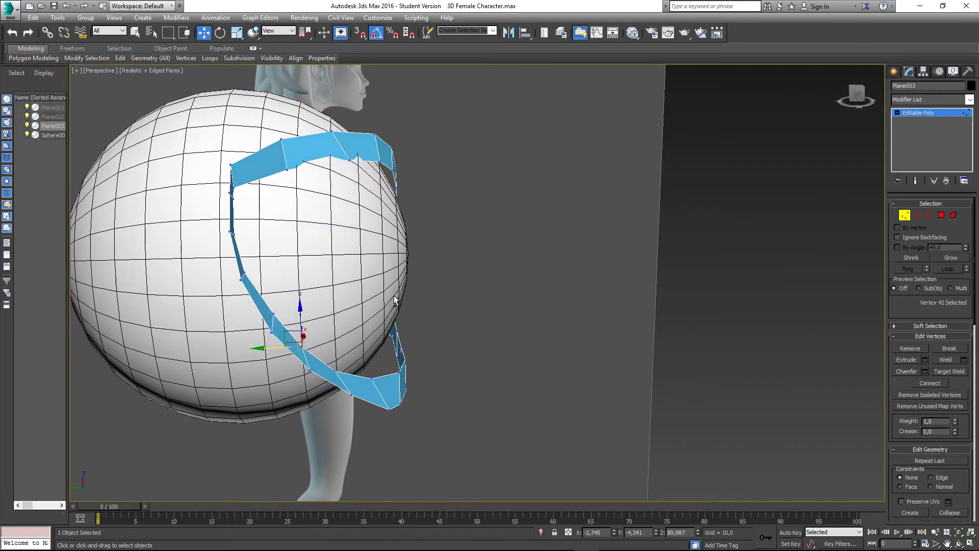
{"action": "key", "text": "l"}
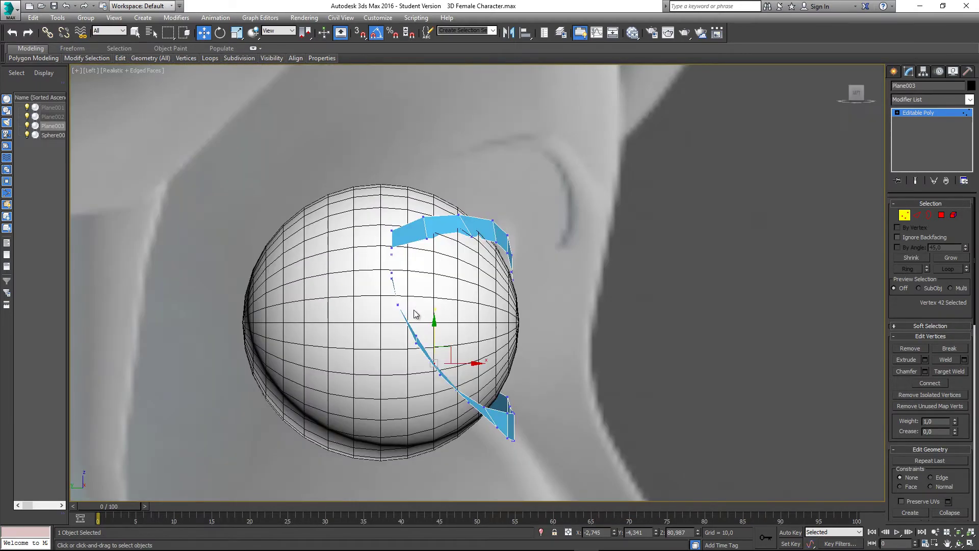
{"action": "middle_click_drag", "start_coordinate": [414, 310], "coordinate": [520, 363]}
{"action": "scroll", "coordinate": [519, 363], "scroll_direction": "up", "scroll_amount": 5}
{"action": "left_click", "coordinate": [421, 364]}
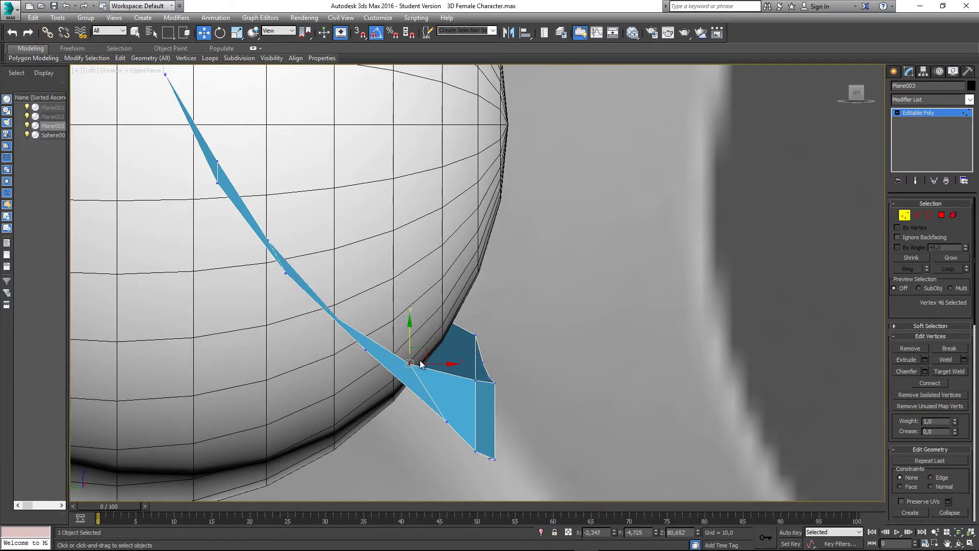
Shift the next inner-edge vertex of the lower outer lid forward along Y to smooth the strip's curve.
{"action": "middle_click_drag", "start_coordinate": [358, 335], "coordinate": [310, 320], "text": "alt"}
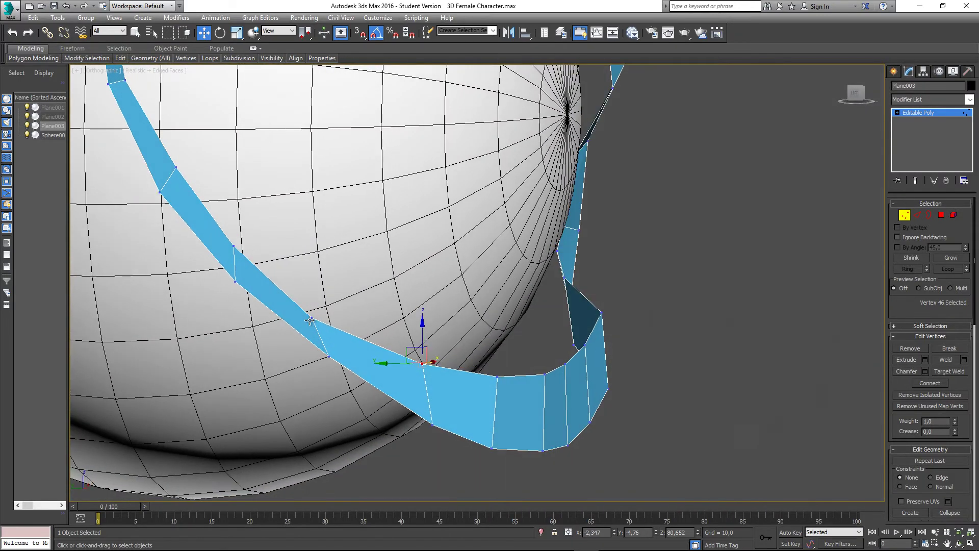
{"action": "left_click", "coordinate": [312, 316]}
{"action": "left_click_drag", "start_coordinate": [293, 317], "coordinate": [310, 317]}
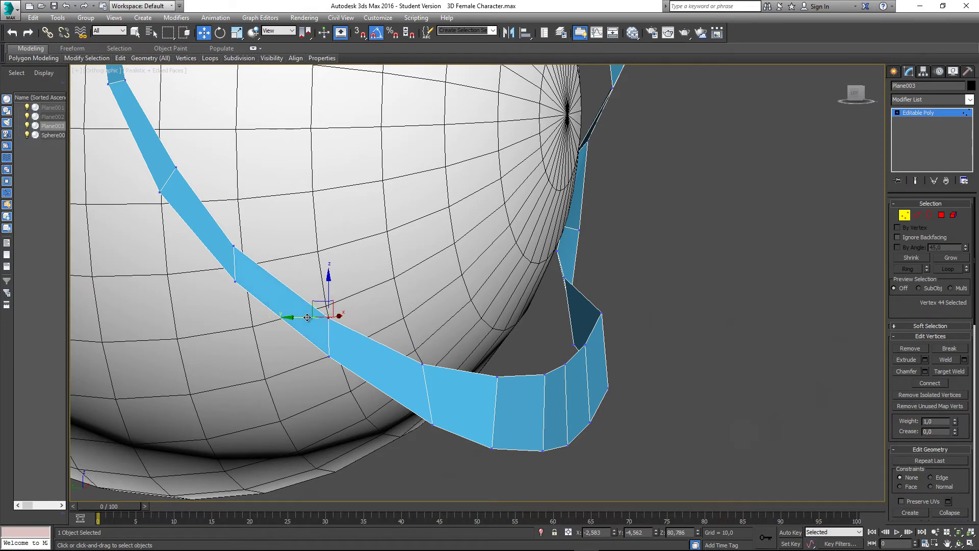
{"action": "middle_click_drag", "start_coordinate": [337, 316], "coordinate": [350, 327]}
{"action": "key", "text": "l"}
{"action": "scroll", "coordinate": [472, 381], "scroll_direction": "up", "scroll_amount": 6}
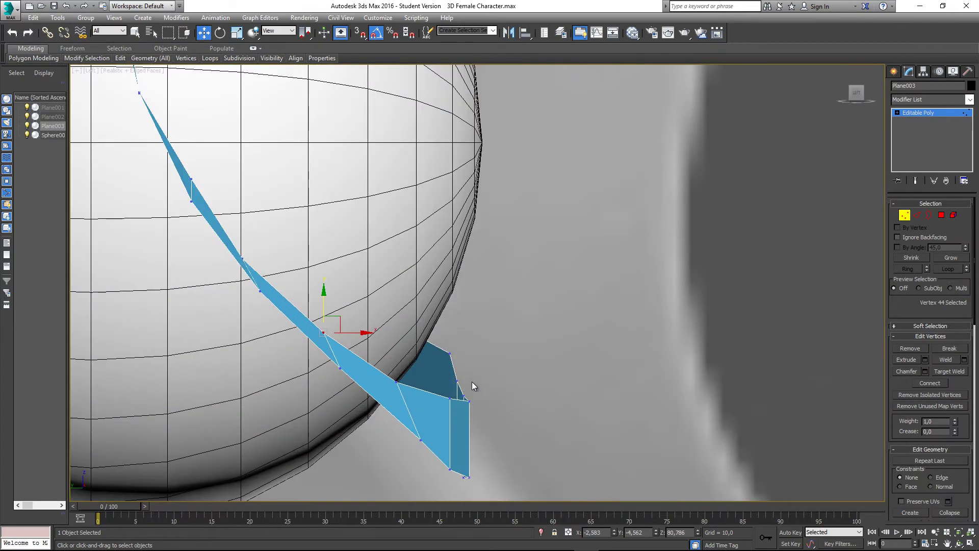
Pull the lower lid's middle and nose-side inner-edge vertices back along Y, closer to the eyeball.
{"action": "key", "text": "p"}
{"action": "middle_click_drag", "start_coordinate": [463, 387], "coordinate": [412, 412], "text": "alt"}
{"action": "scroll", "coordinate": [418, 359], "scroll_direction": "down", "scroll_amount": 6}
{"action": "scroll", "coordinate": [416, 403], "scroll_direction": "up", "scroll_amount": 3}
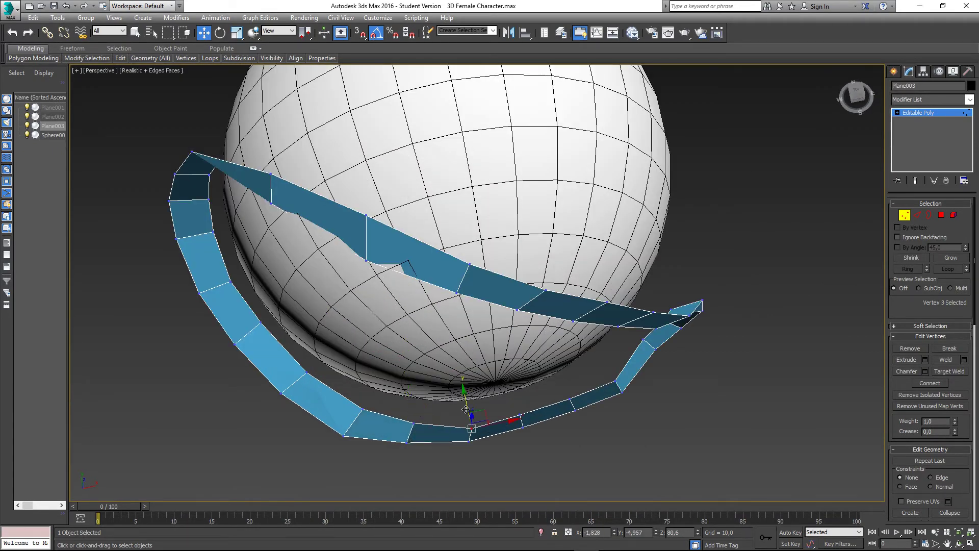
{"action": "left_click_drag", "start_coordinate": [465, 410], "coordinate": [511, 393]}
{"action": "left_click", "coordinate": [569, 399], "text": "ctrl"}
{"action": "middle_click_drag", "start_coordinate": [569, 398], "coordinate": [565, 402], "text": "alt"}
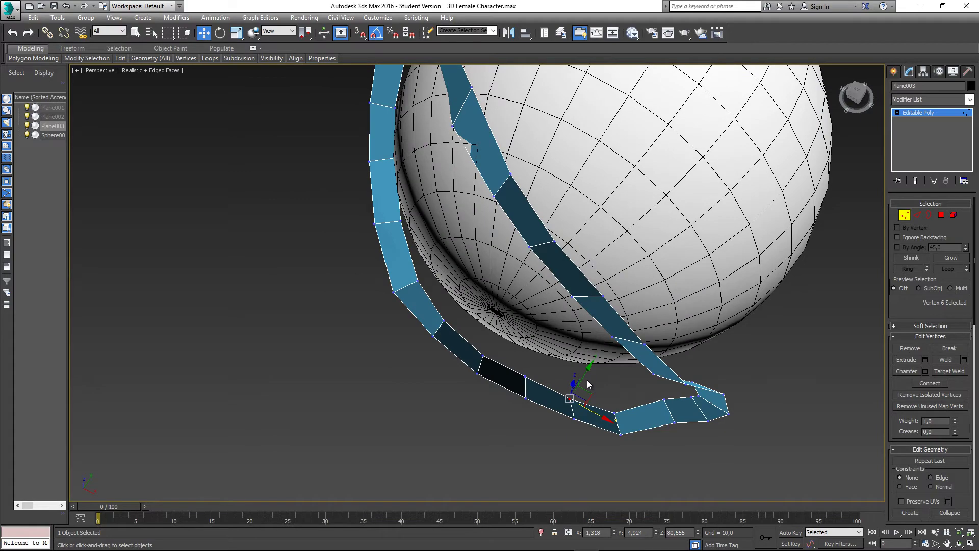
{"action": "left_click", "coordinate": [614, 412], "text": "ctrl"}
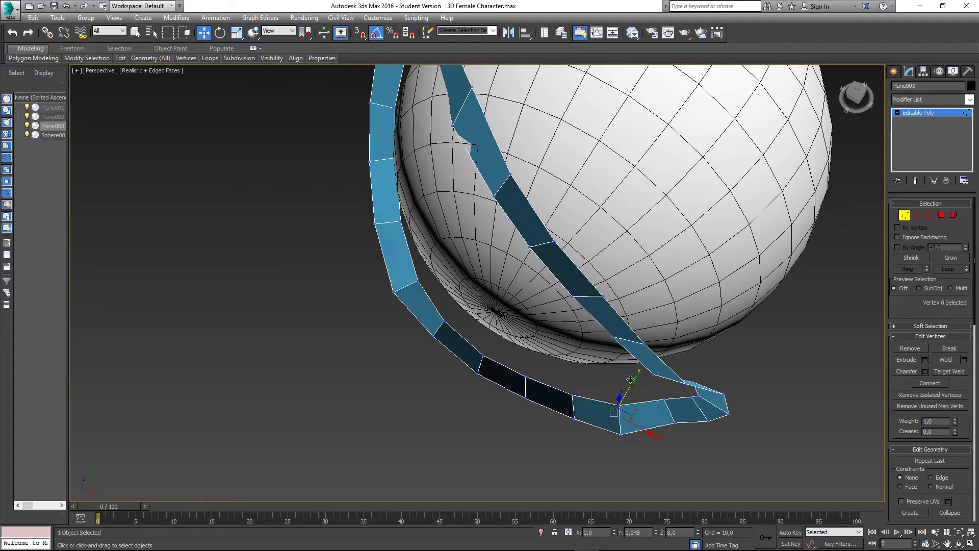
{"action": "middle_click_drag", "start_coordinate": [630, 391], "coordinate": [514, 318], "text": "alt"}
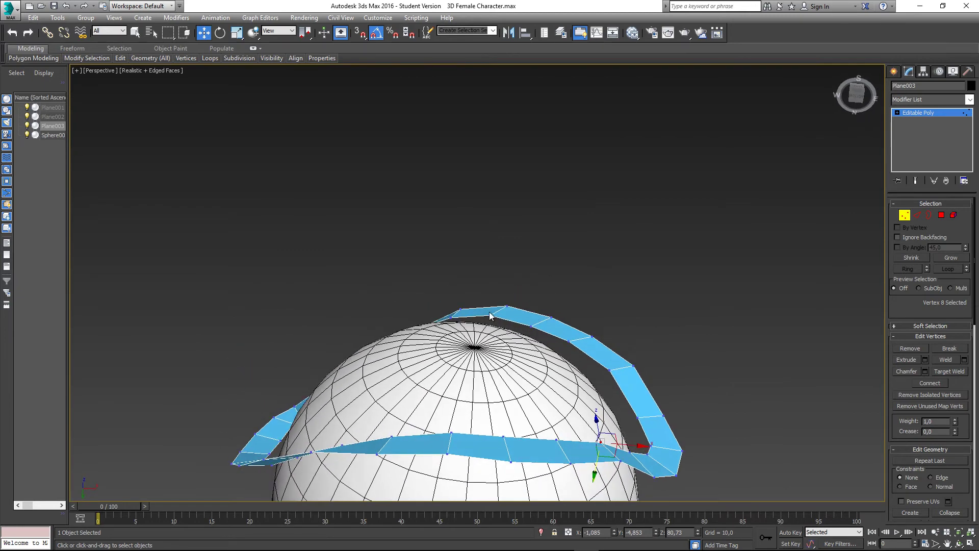
Adjust the upper lid's inner-edge vertices down to the nose-side corner along Y, refine the lower edge, and clear the selection.
{"action": "left_click", "coordinate": [489, 312], "text": "ctrl"}
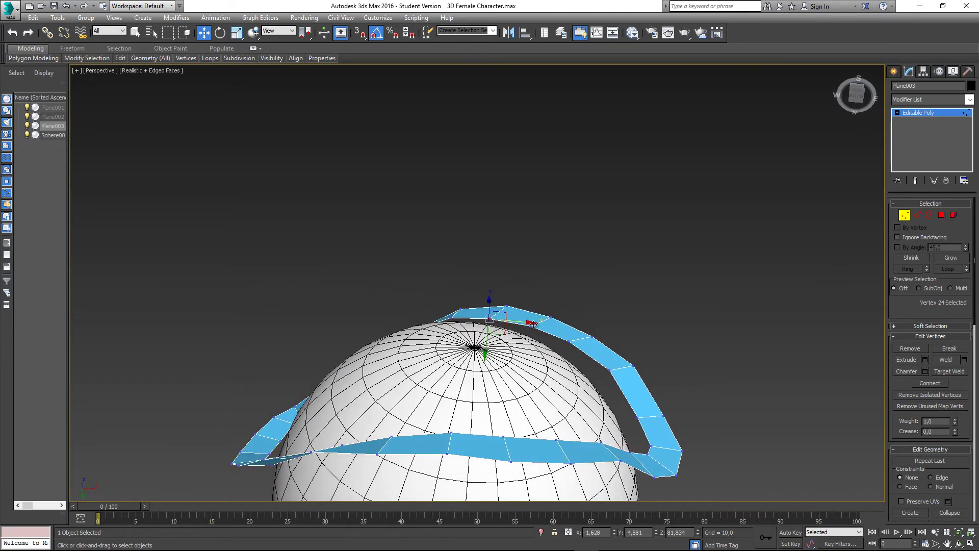
{"action": "left_click", "coordinate": [530, 329], "text": "alt"}
{"action": "left_click", "coordinate": [531, 328], "text": "alt"}
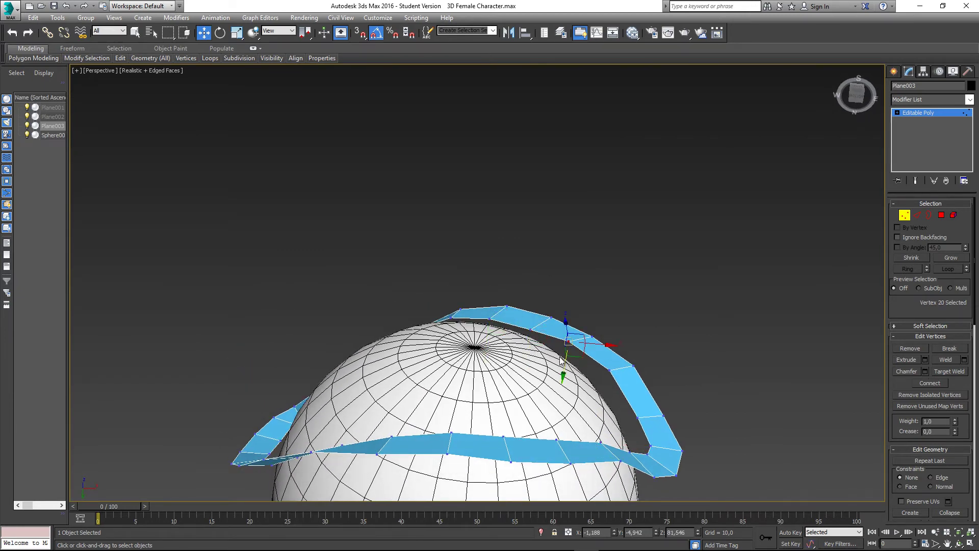
{"action": "left_click_drag", "start_coordinate": [563, 366], "coordinate": [634, 440]}
{"action": "left_click", "coordinate": [637, 419]}
{"action": "scroll", "coordinate": [625, 391], "scroll_direction": "down", "scroll_amount": 4}
{"action": "middle_click_drag", "start_coordinate": [624, 405], "coordinate": [518, 399], "text": "alt"}
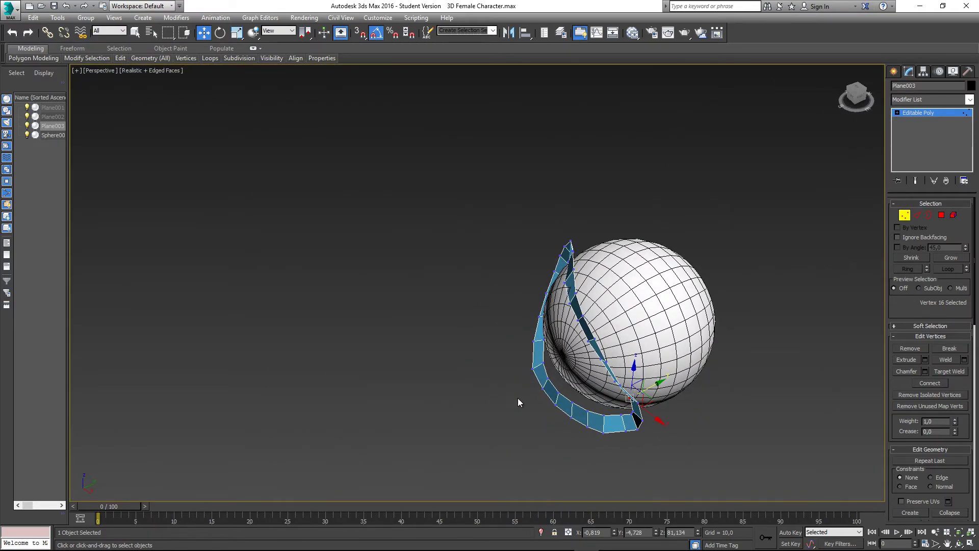
{"action": "scroll", "coordinate": [544, 371], "scroll_direction": "up", "scroll_amount": 3}
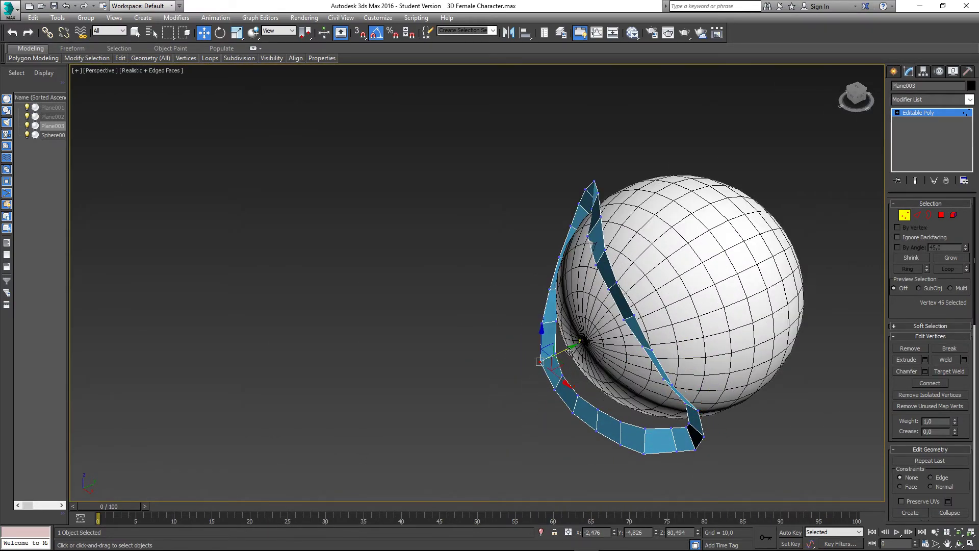
{"action": "middle_click_drag", "start_coordinate": [572, 351], "coordinate": [488, 303], "text": "alt"}
{"action": "left_click", "coordinate": [488, 303]}
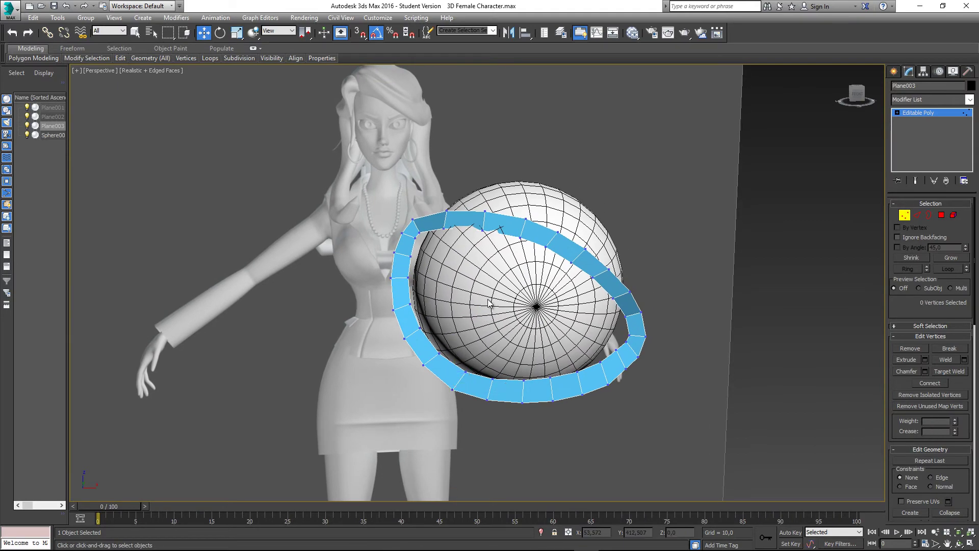
Leave Vertex level, select the eyeball sphere, and lower it slightly in the Front view to about Z 81.263.
{"action": "left_click", "coordinate": [904, 218]}
{"action": "left_click", "coordinate": [453, 284]}
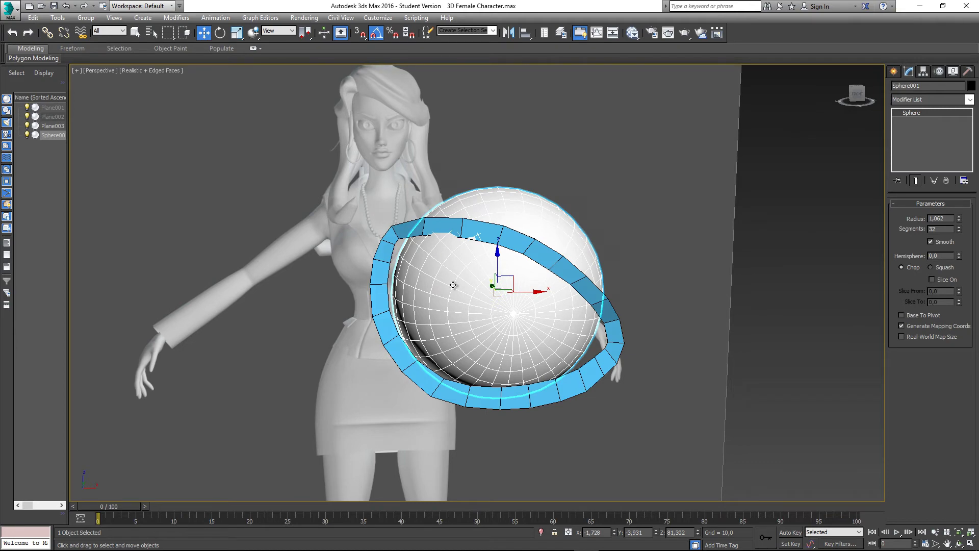
{"action": "scroll", "coordinate": [452, 284], "scroll_direction": "up", "scroll_amount": 5}
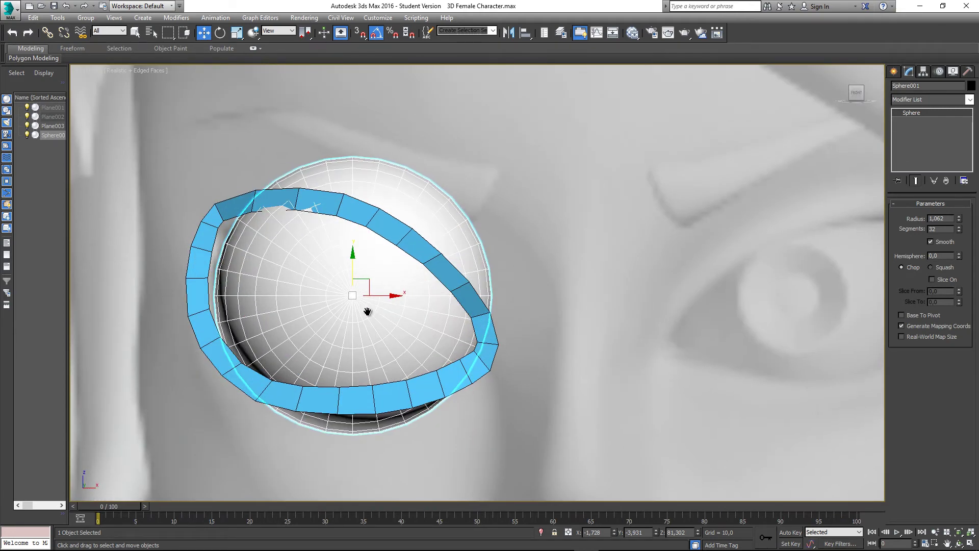
{"action": "key", "text": "alt+x"}
{"action": "left_click", "coordinate": [557, 305]}
{"action": "middle_click_drag", "start_coordinate": [563, 325], "coordinate": [601, 329]}
{"action": "left_click", "coordinate": [466, 324]}
{"action": "key", "text": "alt+x"}
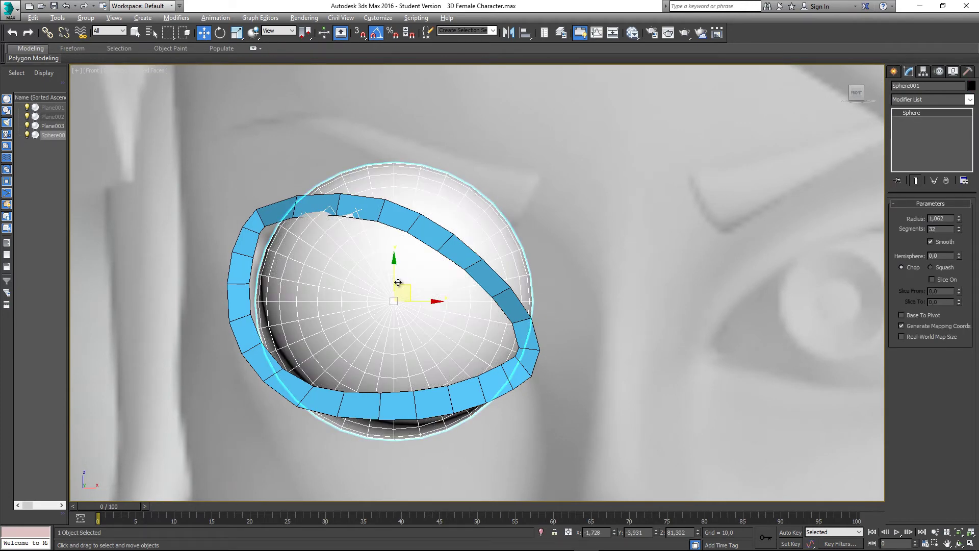
{"action": "left_click_drag", "start_coordinate": [395, 266], "coordinate": [421, 290]}
{"action": "key", "text": "l"}
{"action": "scroll", "coordinate": [420, 289], "scroll_direction": "down", "scroll_amount": 6}
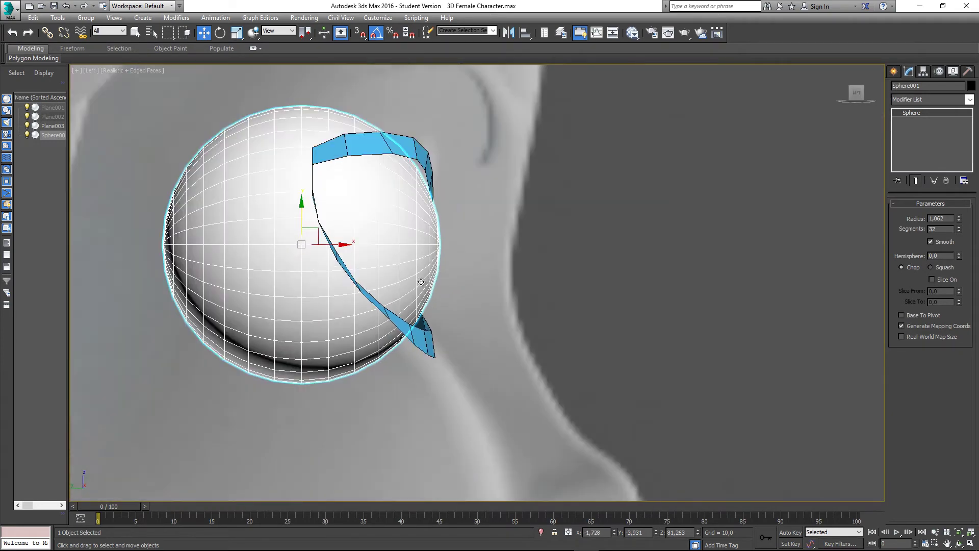
Move the eyeball sphere forward along Y by about 0.074 in the Perspective view.
{"action": "key", "text": "p"}
{"action": "scroll", "coordinate": [415, 260], "scroll_direction": "up", "scroll_amount": 3}
{"action": "scroll", "coordinate": [416, 260], "scroll_direction": "down", "scroll_amount": 5}
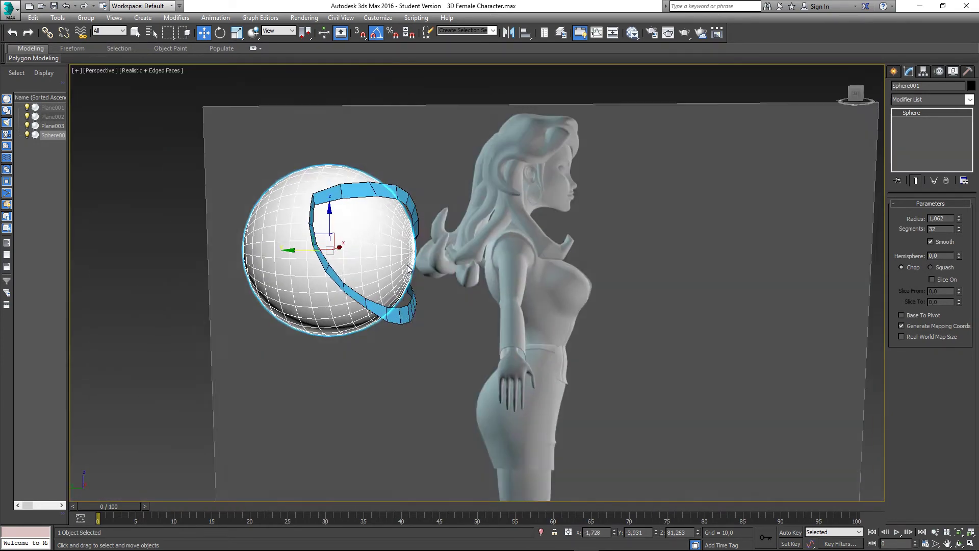
{"action": "middle_click_drag", "start_coordinate": [415, 260], "coordinate": [299, 248], "text": "alt"}
{"action": "scroll", "coordinate": [299, 247], "scroll_direction": "up", "scroll_amount": 2}
{"action": "left_click_drag", "start_coordinate": [295, 243], "coordinate": [303, 242]}
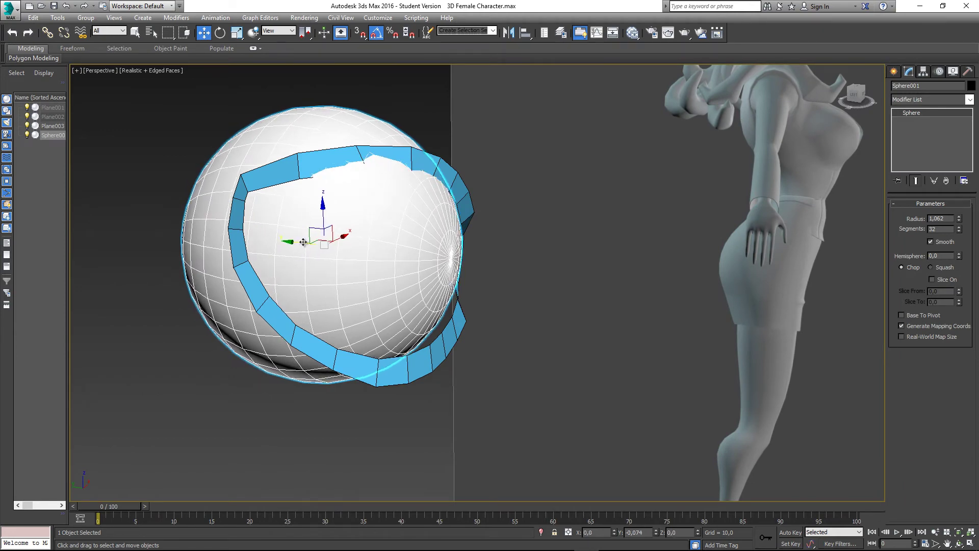
Reposition the upper lid's middle inner-edge vertex along Y at the strip's Vertex level, using wireframe display to align it with its neighbours.
{"action": "middle_click_drag", "start_coordinate": [303, 242], "coordinate": [630, 301], "text": "alt"}
{"action": "left_click", "coordinate": [476, 227]}
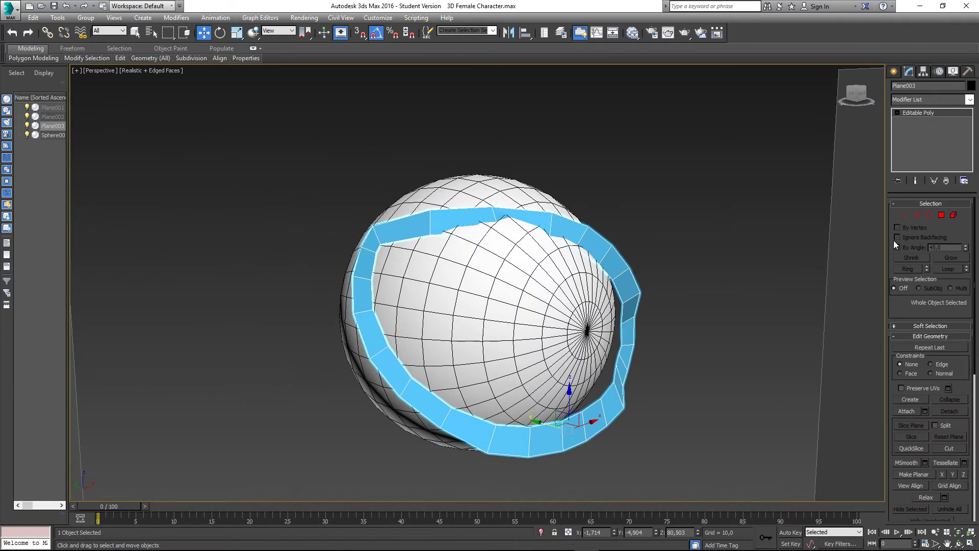
{"action": "left_click", "coordinate": [905, 215]}
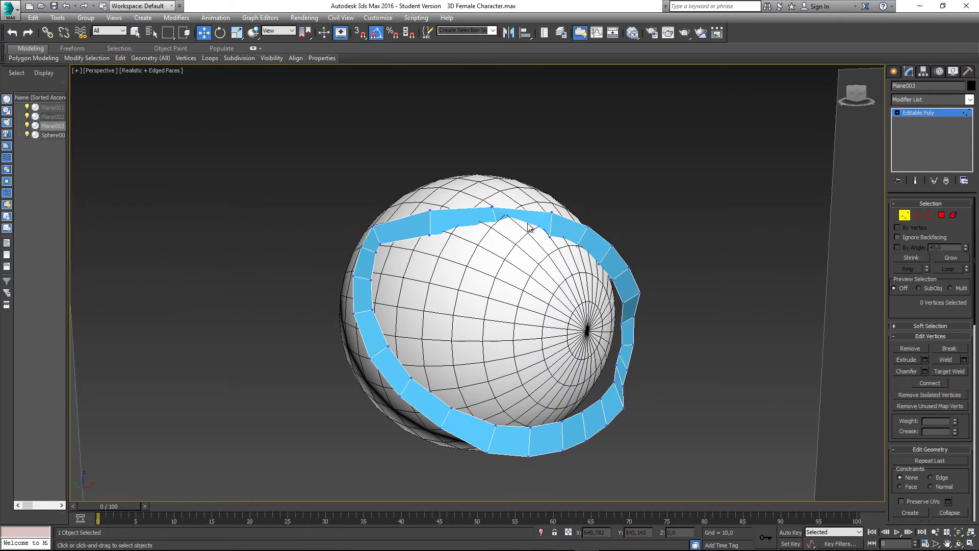
{"action": "left_click", "coordinate": [492, 224]}
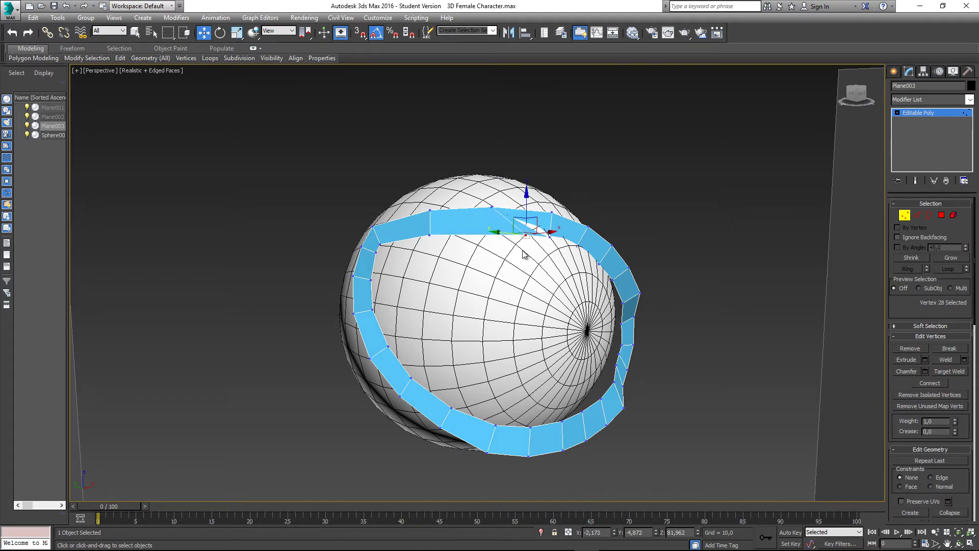
{"action": "scroll", "coordinate": [524, 254], "scroll_direction": "up", "scroll_amount": 4}
{"action": "middle_click_drag", "start_coordinate": [521, 248], "coordinate": [464, 262]}
{"action": "key", "text": "F3"}
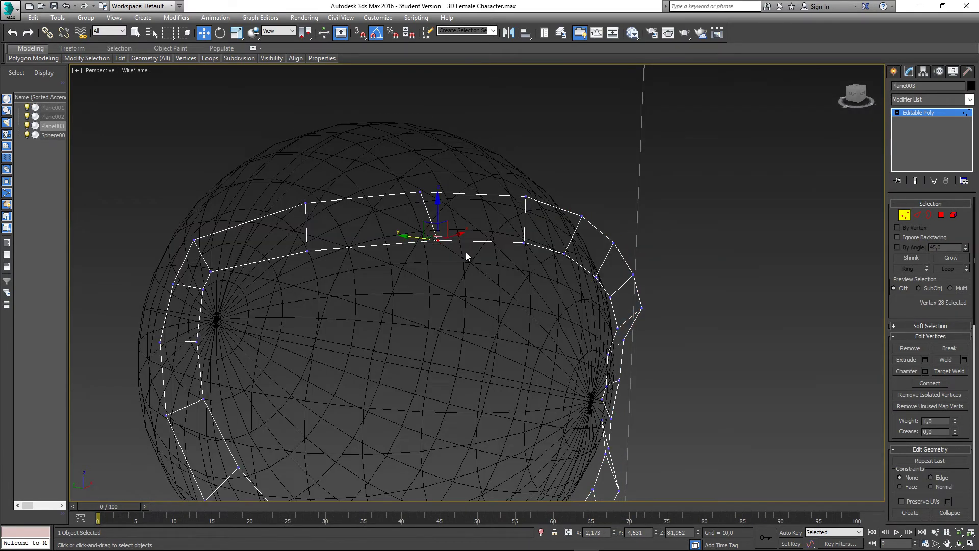
{"action": "middle_click_drag", "start_coordinate": [457, 270], "coordinate": [439, 299], "text": "alt"}
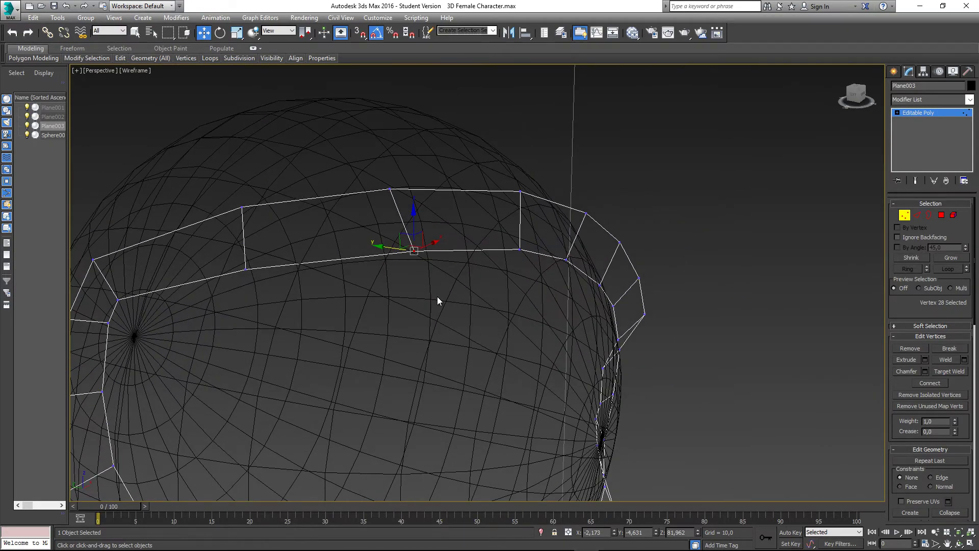
In shaded display, move the upper lid's middle inner-edge vertex along Y to about -4.653 and along X to about -2.19.
{"action": "key", "text": "F3"}
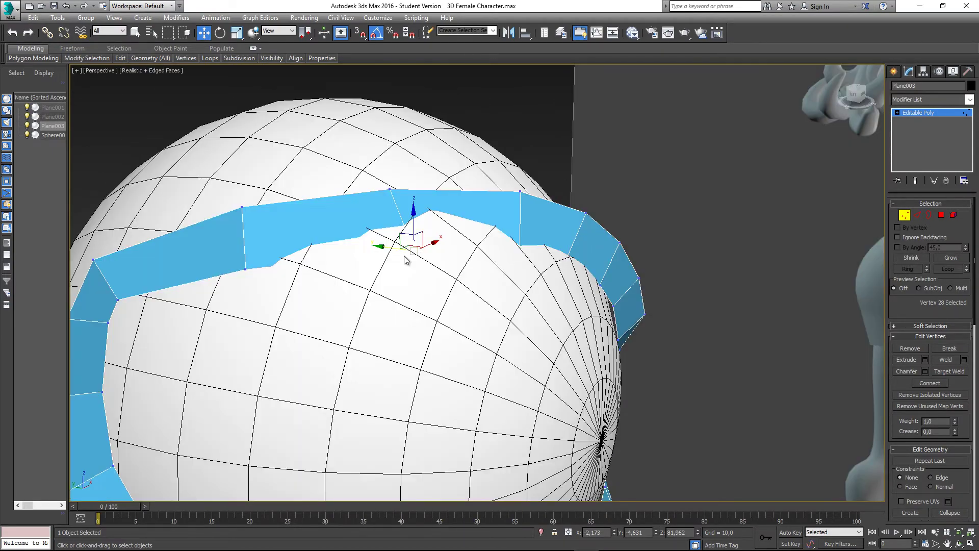
{"action": "left_click_drag", "start_coordinate": [398, 249], "coordinate": [419, 247]}
{"action": "middle_click_drag", "start_coordinate": [434, 253], "coordinate": [442, 246], "text": "alt"}
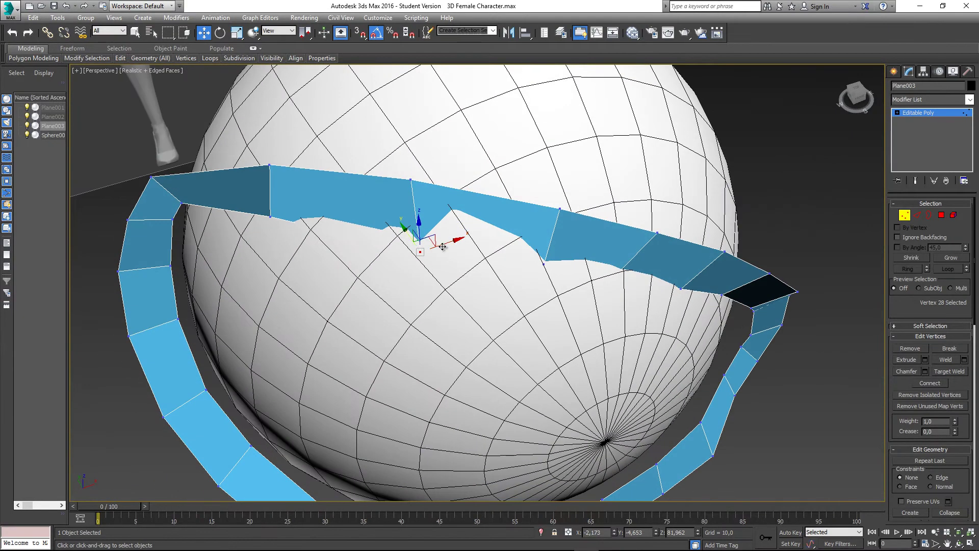
{"action": "left_click_drag", "start_coordinate": [441, 246], "coordinate": [444, 244]}
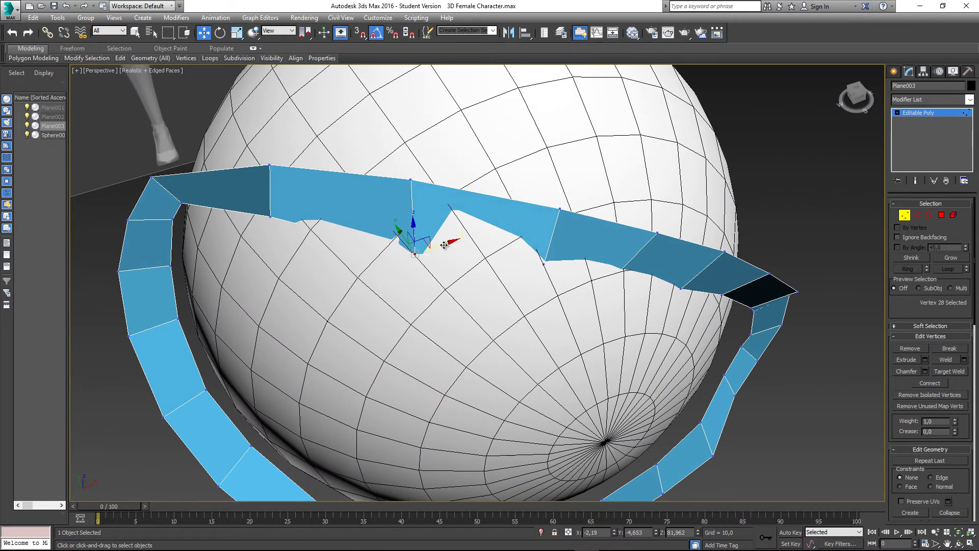
Move the next two inner-edge vertices of the upper lid toward the nose side along Y so they clear the sphere surface.
{"action": "left_click", "coordinate": [545, 261]}
{"action": "left_click_drag", "start_coordinate": [535, 254], "coordinate": [542, 264]}
{"action": "middle_click_drag", "start_coordinate": [661, 296], "coordinate": [569, 329], "text": "alt"}
{"action": "key", "text": "F3"}
{"action": "left_click", "coordinate": [563, 282]}
{"action": "key", "text": "F3"}
{"action": "left_click_drag", "start_coordinate": [555, 259], "coordinate": [559, 265]}
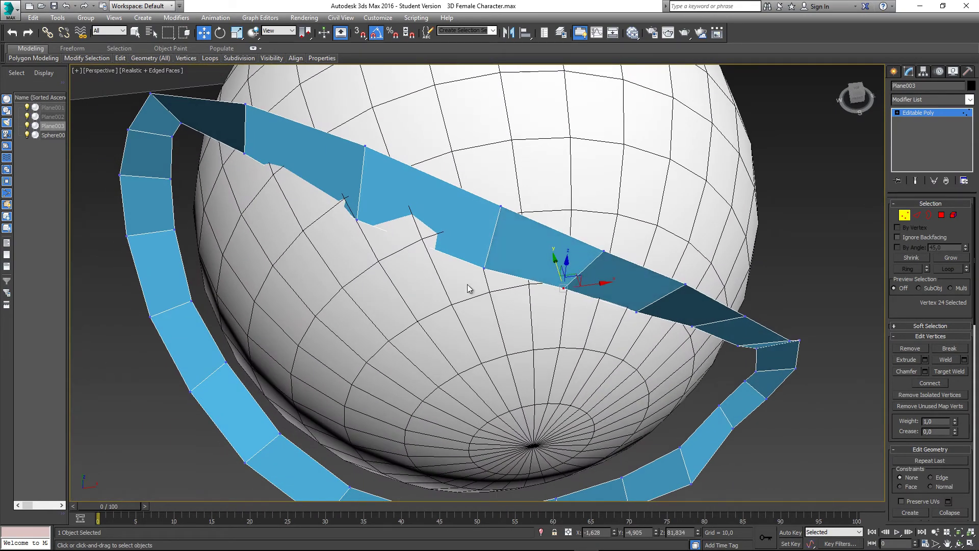
Move the lower lid's inner-edge vertex near the nose-side corner back along Y to about -4.833.
{"action": "middle_click_drag", "start_coordinate": [425, 276], "coordinate": [518, 294], "text": "alt"}
{"action": "scroll", "coordinate": [452, 257], "scroll_direction": "down", "scroll_amount": 3}
{"action": "scroll", "coordinate": [479, 249], "scroll_direction": "down", "scroll_amount": 5}
{"action": "scroll", "coordinate": [467, 257], "scroll_direction": "up", "scroll_amount": 5}
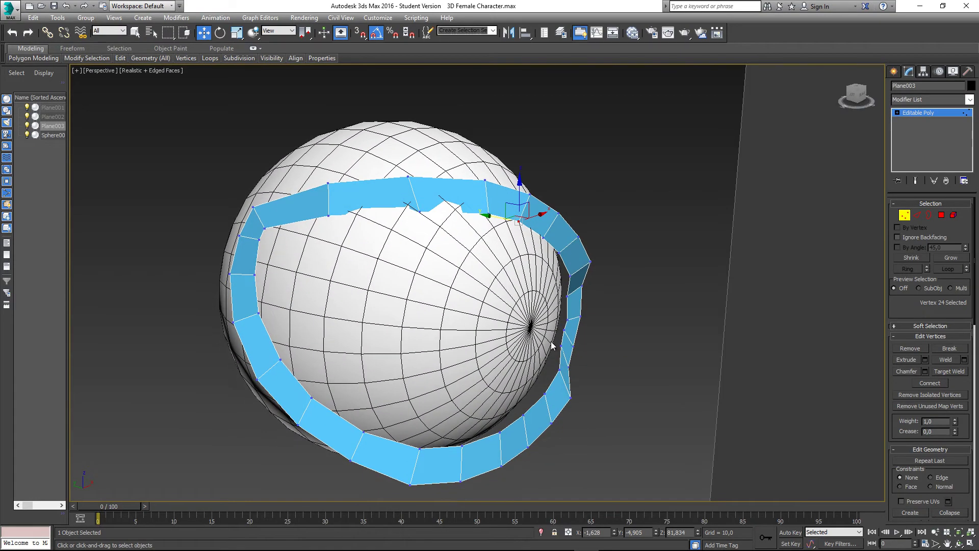
{"action": "scroll", "coordinate": [570, 366], "scroll_direction": "up", "scroll_amount": 5}
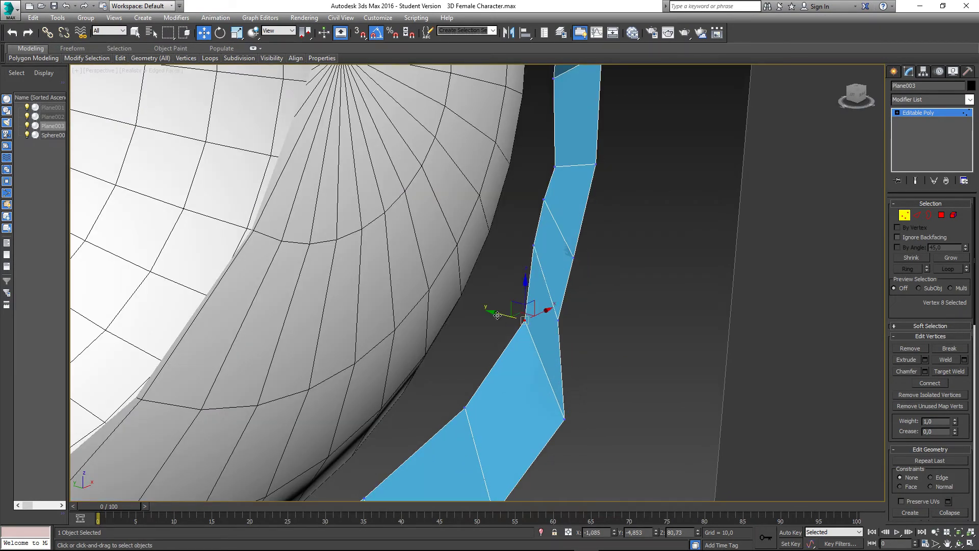
{"action": "left_click_drag", "start_coordinate": [497, 315], "coordinate": [488, 318]}
{"action": "scroll", "coordinate": [488, 317], "scroll_direction": "down", "scroll_amount": 5}
{"action": "middle_click_drag", "start_coordinate": [487, 316], "coordinate": [375, 341], "text": "alt"}
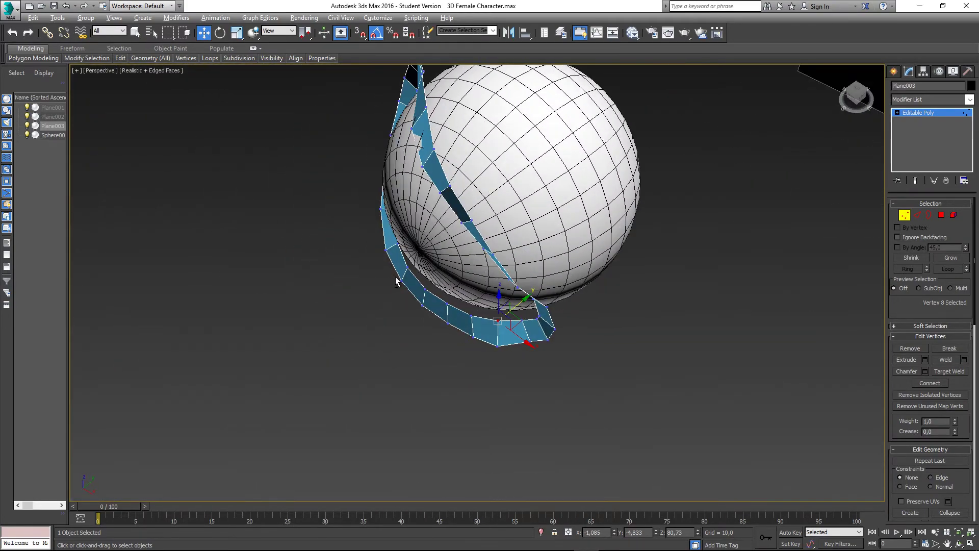
Move a lower-lid inner-edge vertex toward the eyeball along Y by about 0.019 and clear the selection.
{"action": "middle_click_drag", "start_coordinate": [395, 276], "coordinate": [366, 304], "text": "alt"}
{"action": "scroll", "coordinate": [494, 243], "scroll_direction": "up", "scroll_amount": 3}
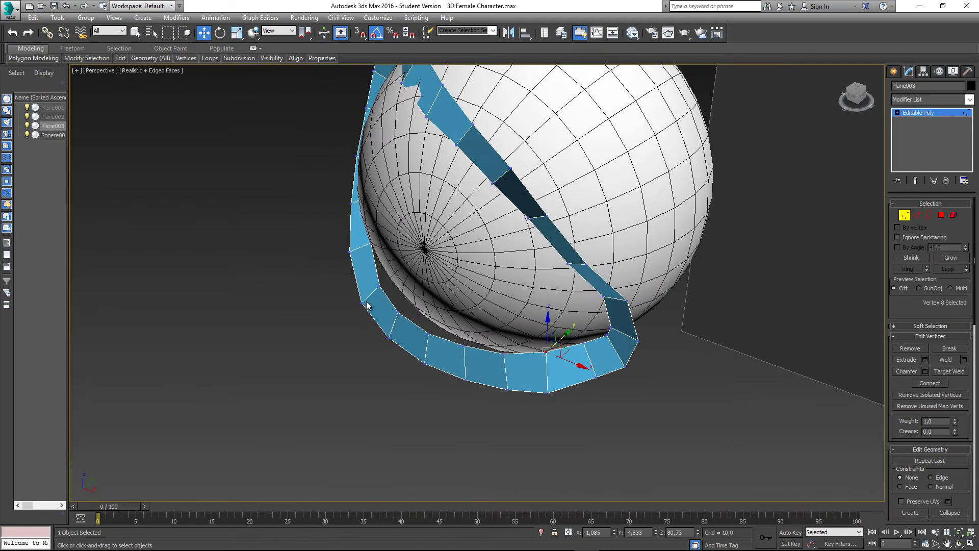
{"action": "left_click", "coordinate": [378, 285]}
{"action": "left_click_drag", "start_coordinate": [395, 275], "coordinate": [397, 274]}
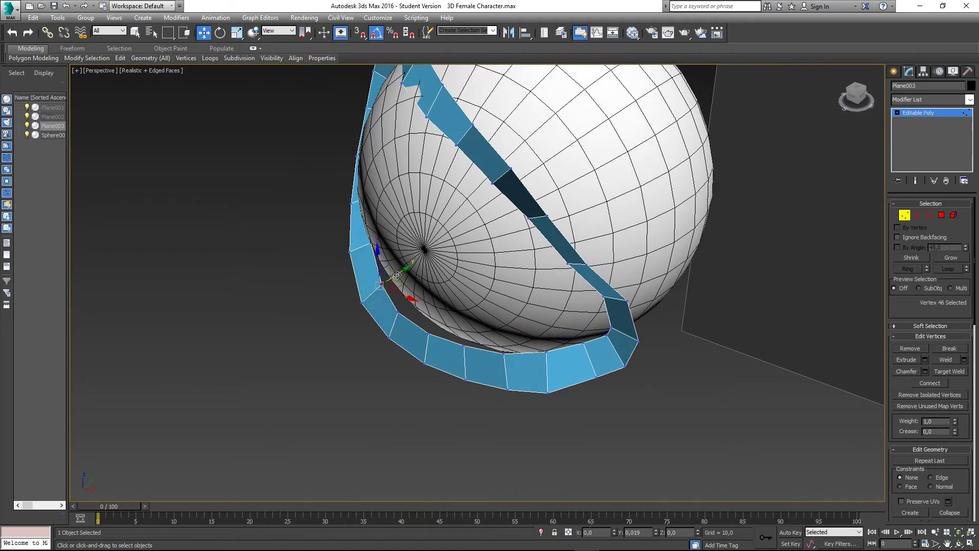
{"action": "middle_click_drag", "start_coordinate": [456, 332], "coordinate": [546, 371], "text": "alt"}
{"action": "left_click", "coordinate": [562, 315]}
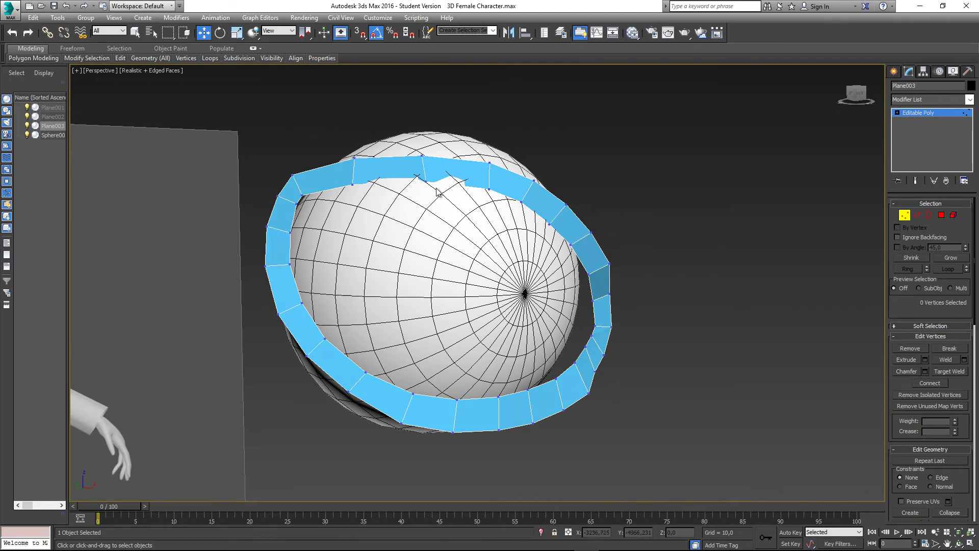
Shift the upper lid's middle outer-edge vertices forward along Y to even out the strip's curve over the sphere.
{"action": "middle_click_drag", "start_coordinate": [431, 236], "coordinate": [399, 196], "text": "alt"}
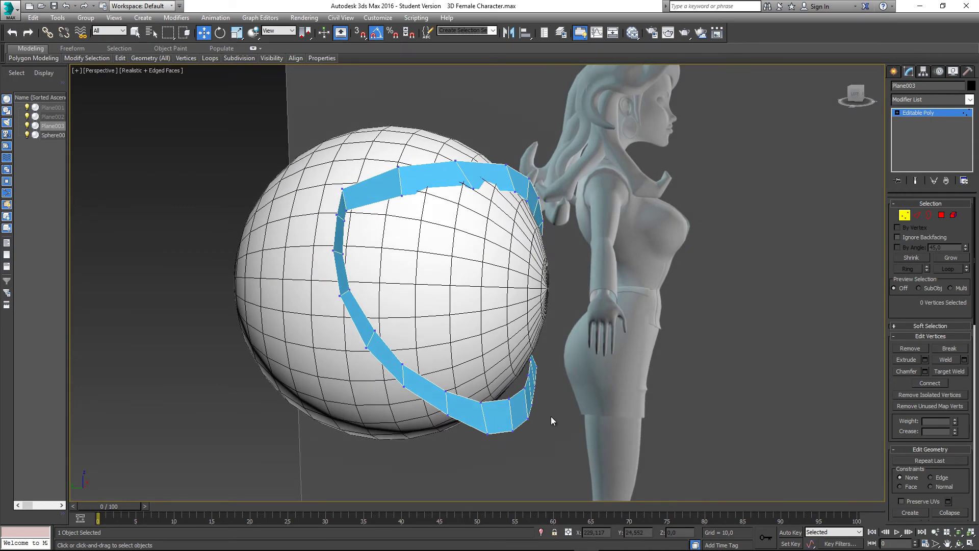
{"action": "mouse_move", "coordinate": [552, 421]}
{"action": "middle_mouse_down", "text": "alt"}
{"action": "mouse_move", "coordinate": [540, 378]}
{"action": "mouse_move", "coordinate": [556, 431]}
{"action": "middle_mouse_up", "text": "alt"}
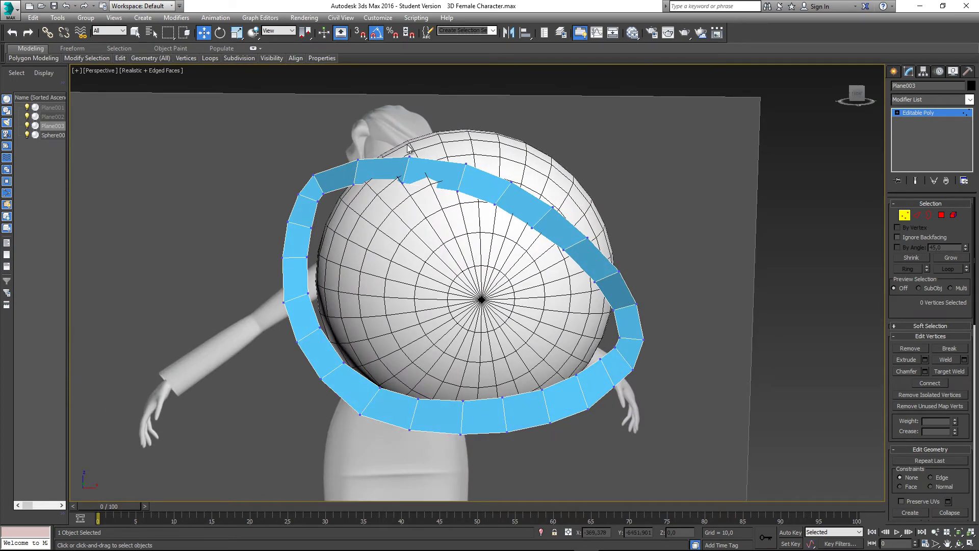
{"action": "mouse_move", "coordinate": [408, 147]}
{"action": "middle_mouse_down", "text": "alt"}
{"action": "mouse_move", "coordinate": [445, 203]}
{"action": "mouse_move", "coordinate": [419, 192]}
{"action": "mouse_move", "coordinate": [414, 165]}
{"action": "middle_mouse_up", "text": "alt"}
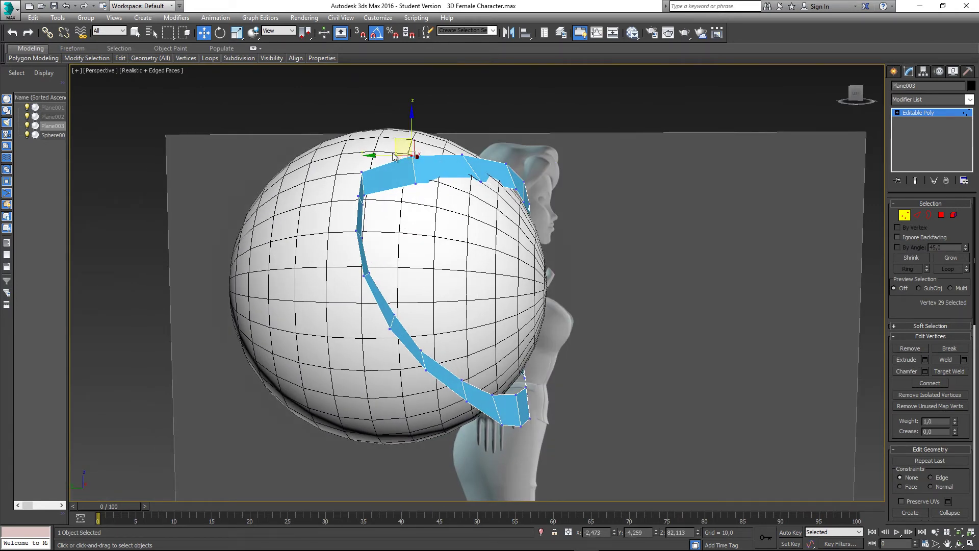
{"action": "left_click_drag", "start_coordinate": [383, 153], "coordinate": [389, 154]}
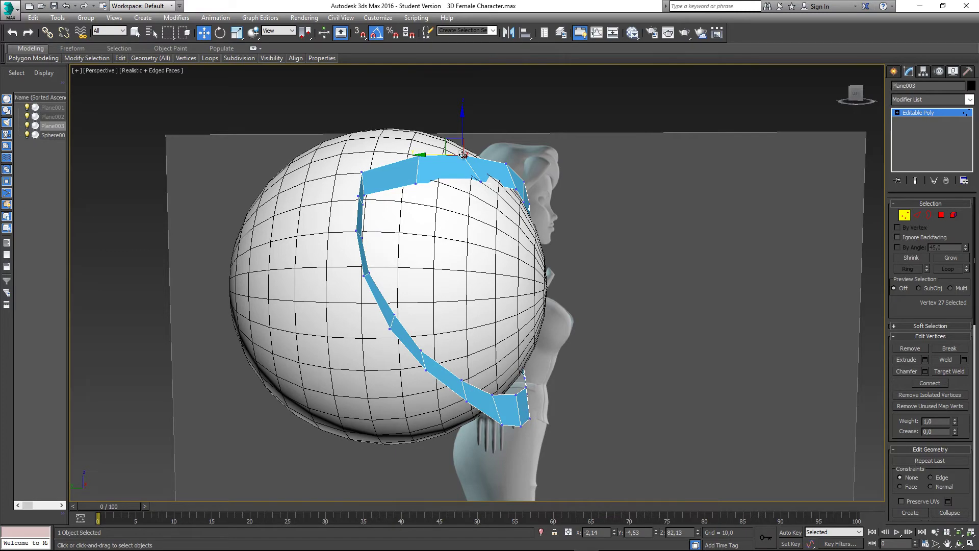
{"action": "left_click", "coordinate": [469, 162], "text": "alt"}
{"action": "left_click_drag", "start_coordinate": [472, 162], "coordinate": [512, 184]}
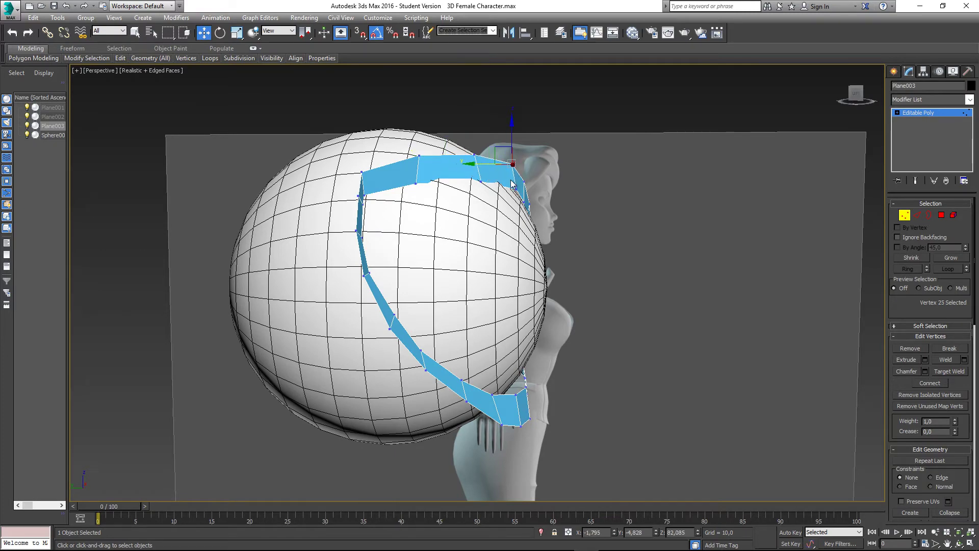
{"action": "middle_click_drag", "start_coordinate": [525, 185], "coordinate": [555, 212], "text": "alt"}
Adjust the vertex pairs at the strip's outer eye corner along Y, moving the upper pair by about 0.013.
{"action": "left_click_drag", "start_coordinate": [377, 258], "coordinate": [338, 253]}
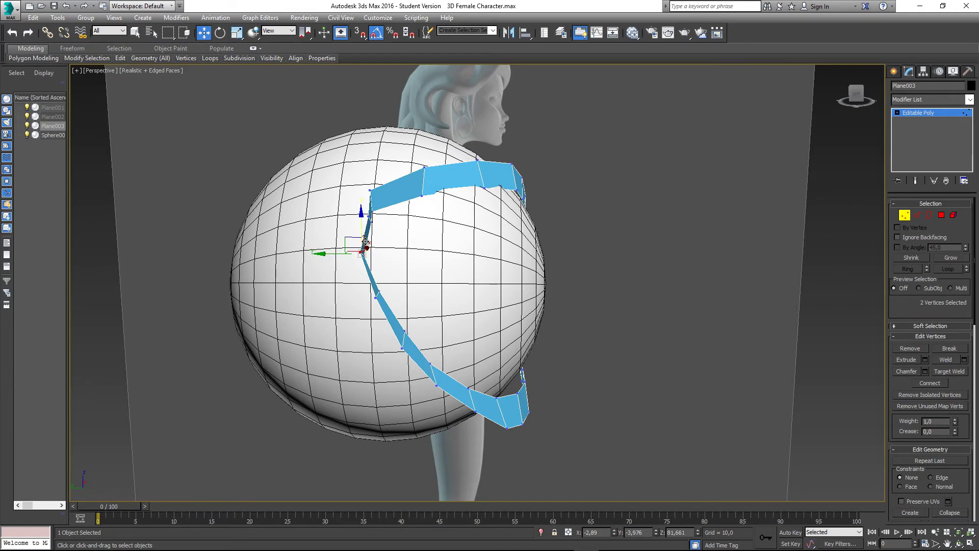
{"action": "middle_click_drag", "start_coordinate": [335, 252], "coordinate": [365, 230], "text": "alt"}
{"action": "scroll", "coordinate": [367, 227], "scroll_direction": "up", "scroll_amount": 3}
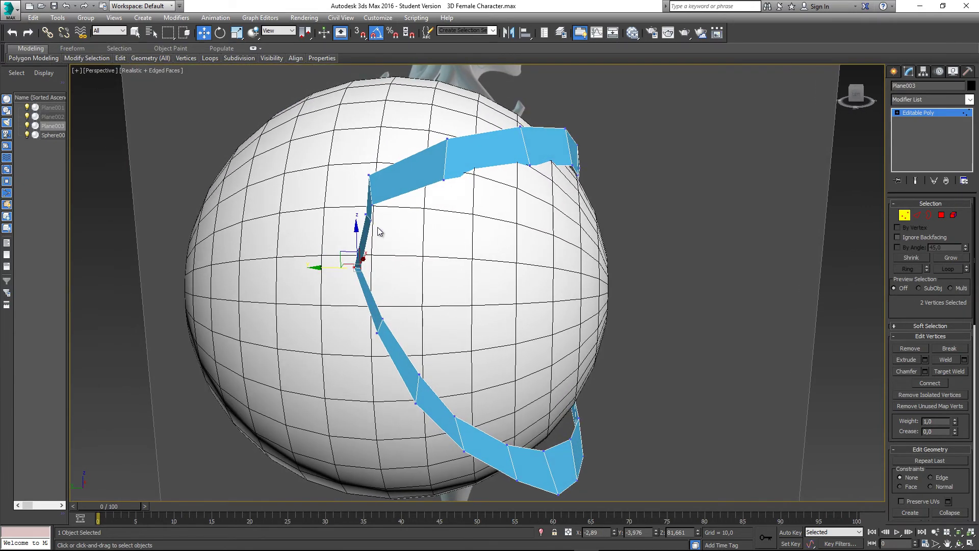
{"action": "left_click_drag", "start_coordinate": [378, 231], "coordinate": [350, 217]}
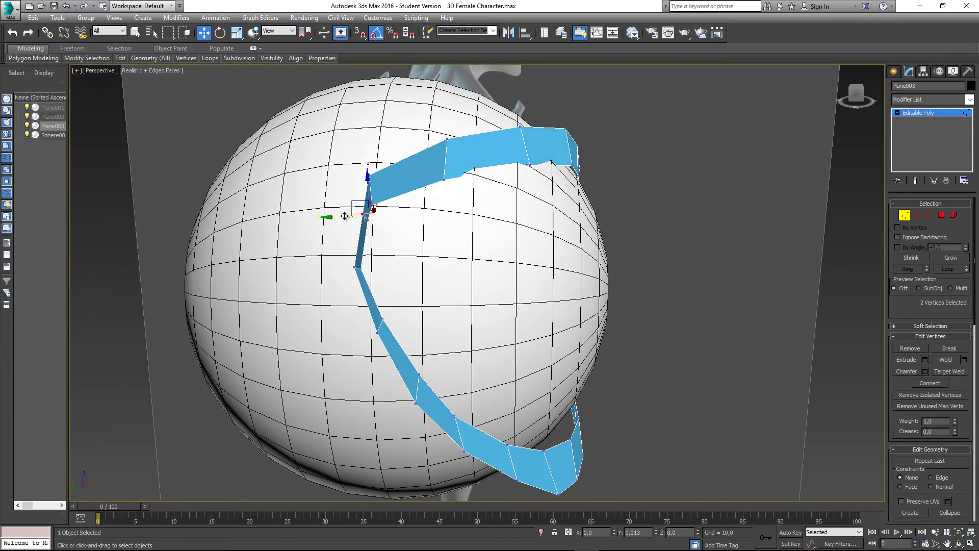
Nudge two neighbouring inner-edge vertices at the middle of the lower lid along Y toward the eyeball, and clear the selection.
{"action": "middle_click_drag", "start_coordinate": [350, 217], "coordinate": [326, 339], "text": "alt"}
{"action": "left_click", "coordinate": [334, 348]}
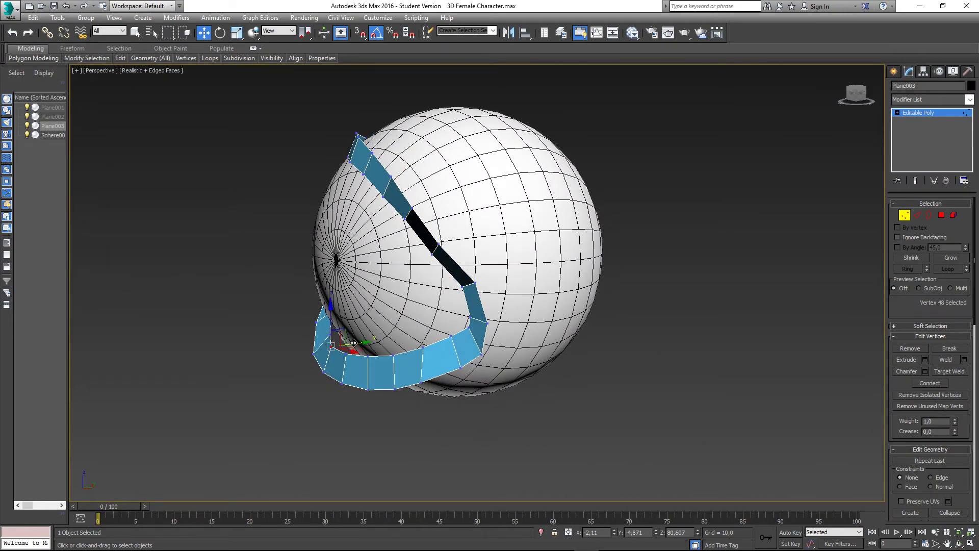
{"action": "left_click_drag", "start_coordinate": [354, 342], "coordinate": [355, 343]}
{"action": "left_click", "coordinate": [345, 356]}
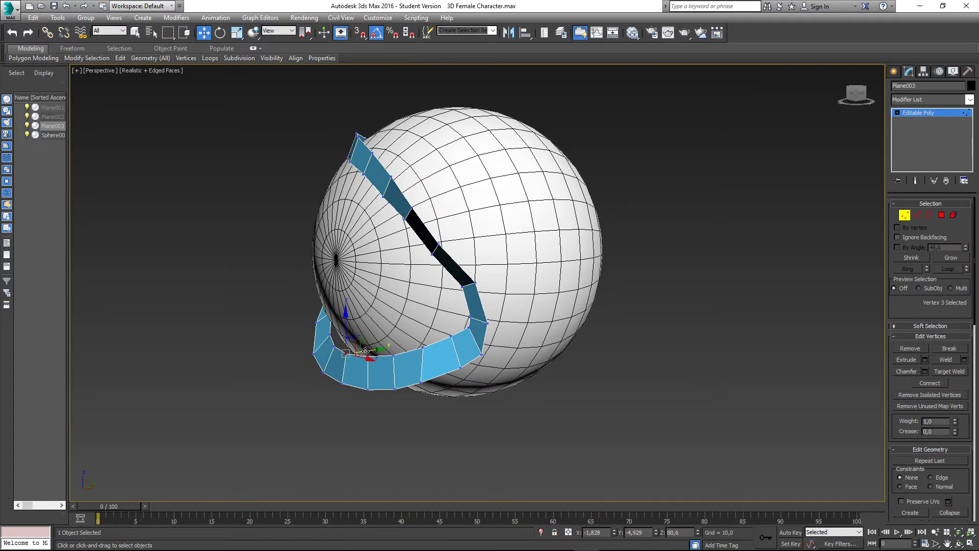
{"action": "middle_click_drag", "start_coordinate": [366, 350], "coordinate": [512, 409], "text": "alt"}
{"action": "left_click", "coordinate": [484, 392]}
{"action": "left_click", "coordinate": [513, 348]}
In the Left view, move the outer-edge vertex midway along the lower lid's outer side back by about 0.041.
{"action": "middle_click_drag", "start_coordinate": [513, 347], "coordinate": [483, 301], "text": "alt"}
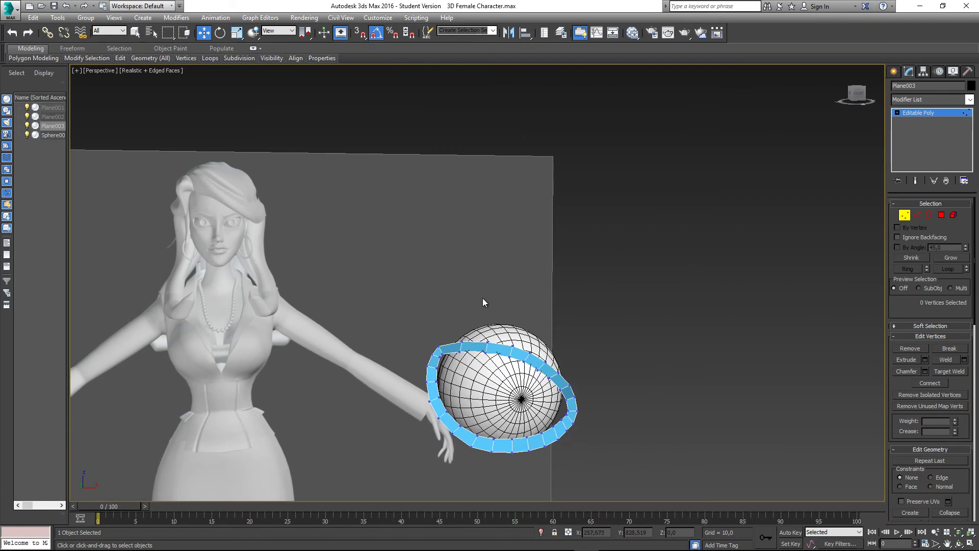
{"action": "scroll", "coordinate": [497, 361], "scroll_direction": "up", "scroll_amount": 3}
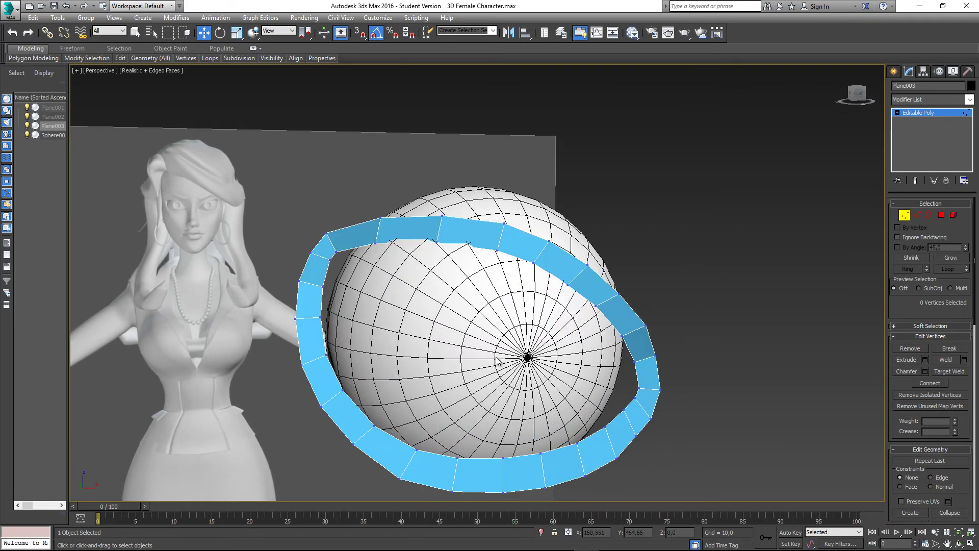
{"action": "middle_click_drag", "start_coordinate": [489, 356], "coordinate": [477, 326]}
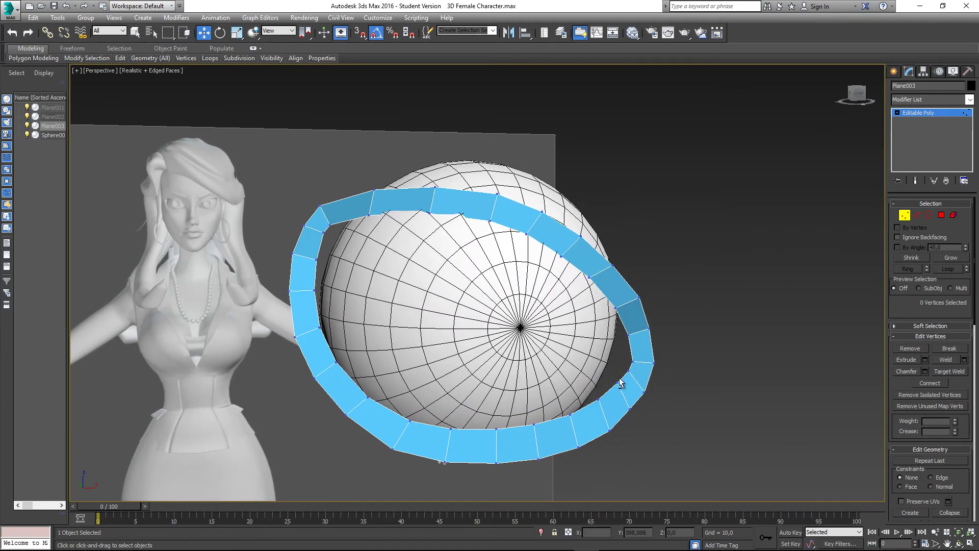
{"action": "middle_click_drag", "start_coordinate": [620, 382], "coordinate": [449, 366], "text": "alt"}
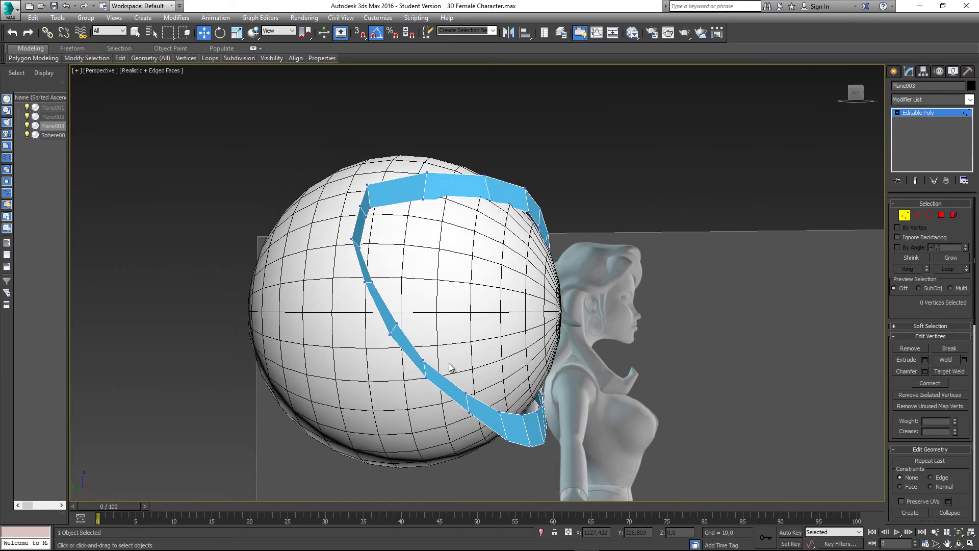
{"action": "key", "text": "l"}
{"action": "scroll", "coordinate": [388, 319], "scroll_direction": "up", "scroll_amount": 4}
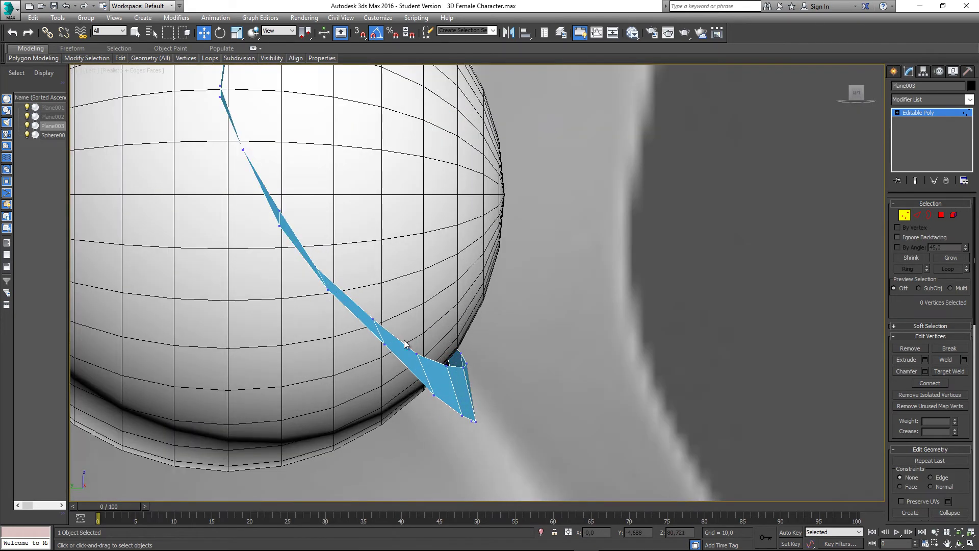
{"action": "left_click", "coordinate": [380, 344]}
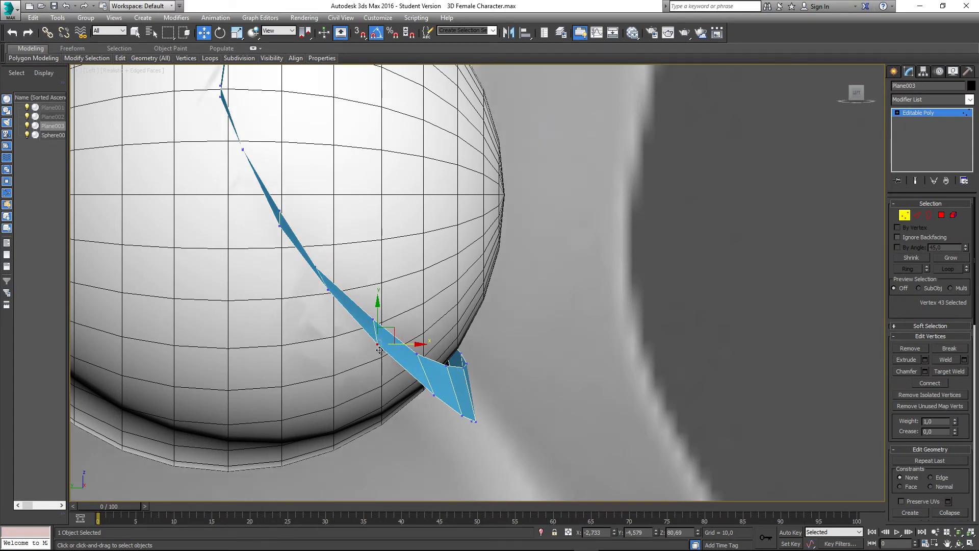
{"action": "middle_click_drag", "start_coordinate": [365, 343], "coordinate": [433, 361]}
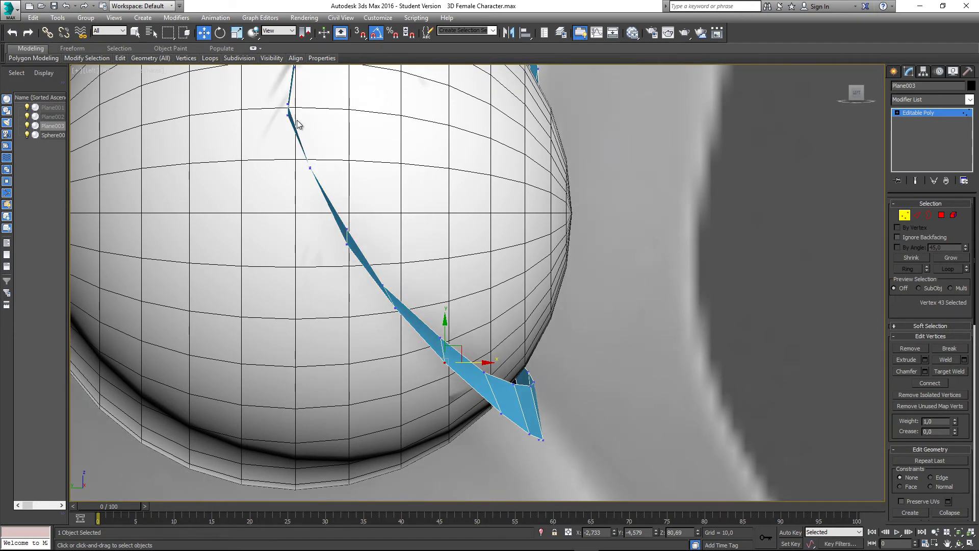
{"action": "left_click", "coordinate": [396, 309]}
{"action": "left_click_drag", "start_coordinate": [420, 308], "coordinate": [412, 307]}
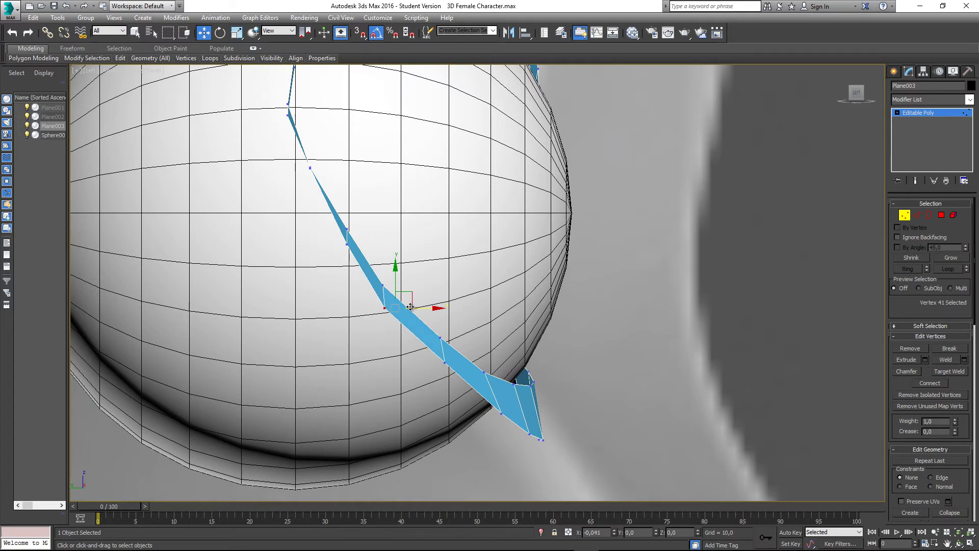
Move the next two outer-edge vertices up toward the outer eye corner back by about 0.035 and 0.047.
{"action": "left_click", "coordinate": [348, 244]}
{"action": "left_click_drag", "start_coordinate": [379, 247], "coordinate": [371, 246]}
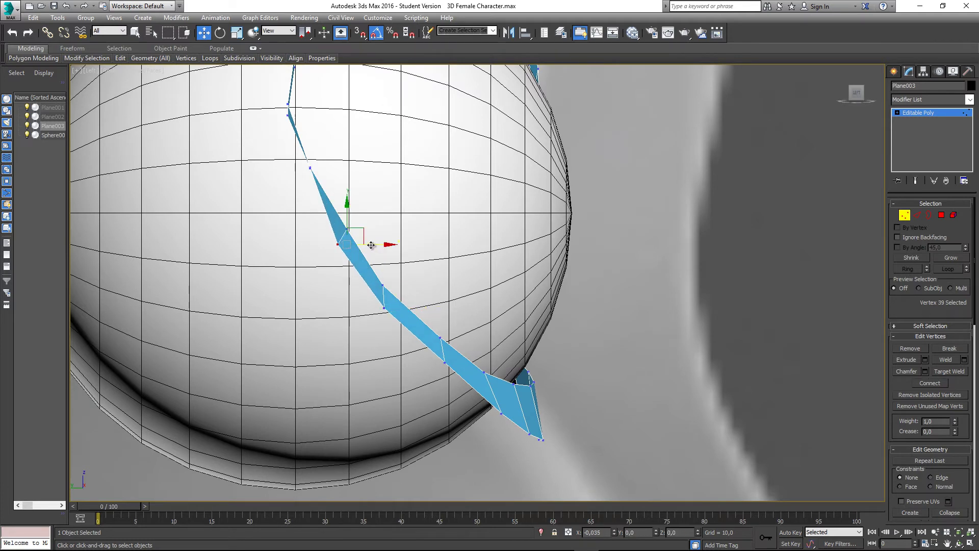
{"action": "left_click_drag", "start_coordinate": [338, 167], "coordinate": [328, 168]}
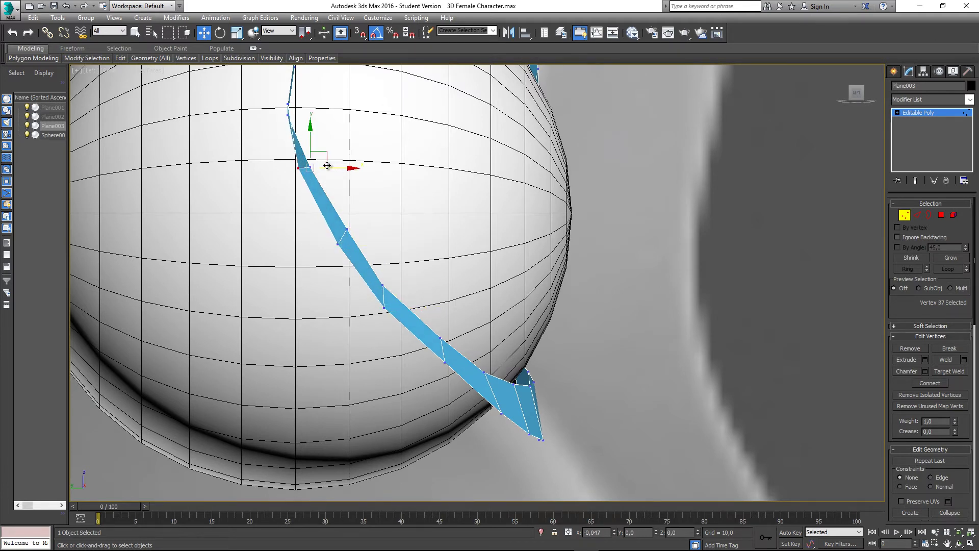
Move the two topmost outer-edge vertices at the outer eye corner back, the lower by about 0.039 and the upper by about 0.074.
{"action": "middle_click_drag", "start_coordinate": [300, 128], "coordinate": [348, 217]}
{"action": "left_click", "coordinate": [335, 194]}
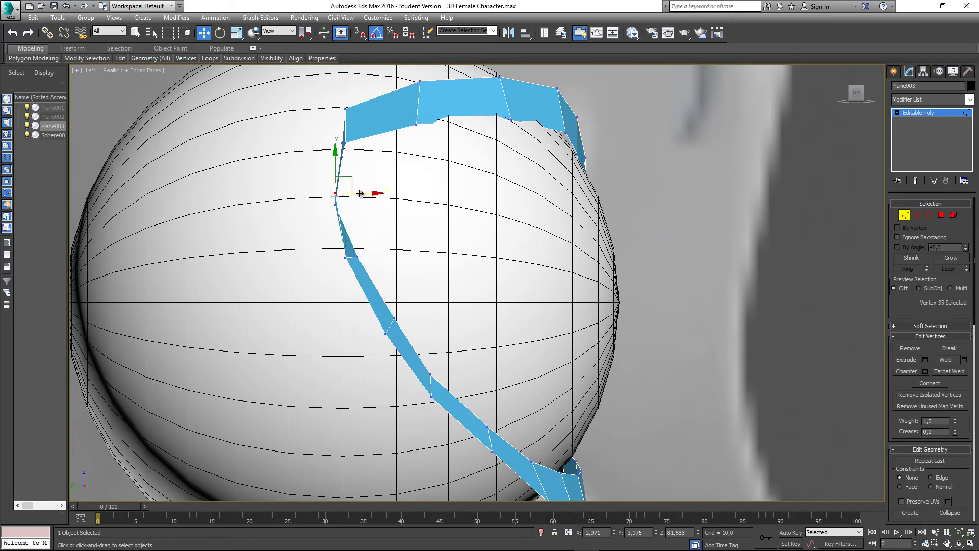
{"action": "left_click_drag", "start_coordinate": [360, 193], "coordinate": [349, 193]}
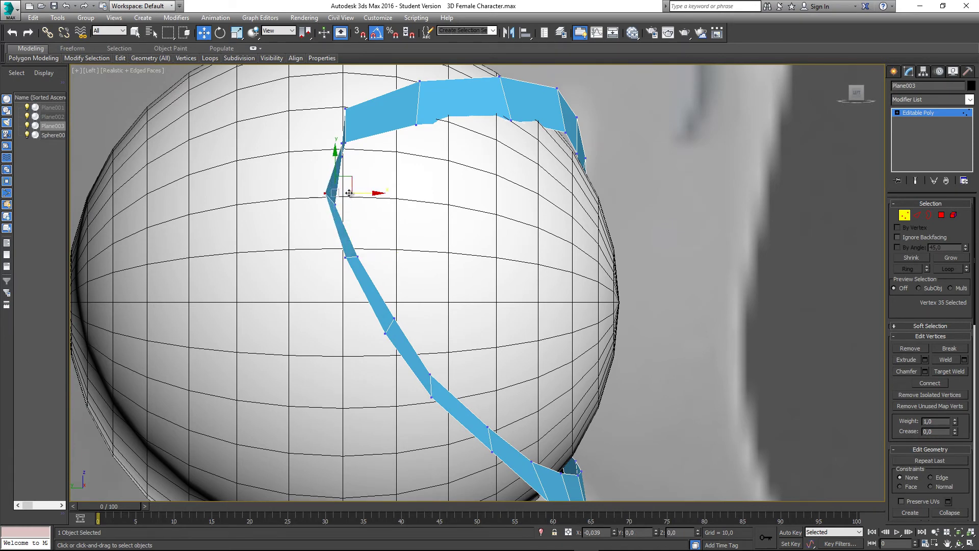
{"action": "left_click", "coordinate": [343, 144]}
{"action": "left_click_drag", "start_coordinate": [364, 144], "coordinate": [344, 144]}
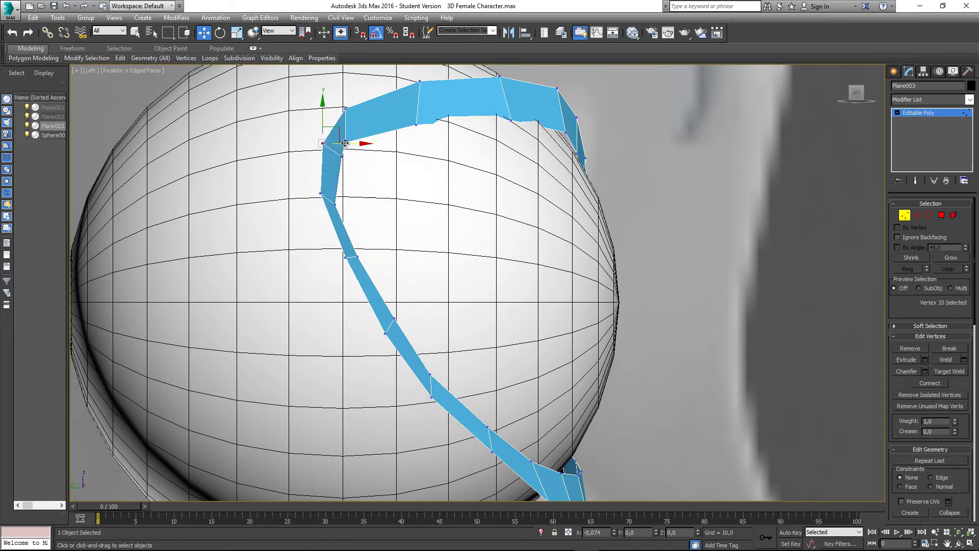
Refine the outer corner's curve by moving its rearmost outer-edge vertex and the one below it further back, the latter by about 0.041.
{"action": "left_click", "coordinate": [322, 193]}
{"action": "left_click_drag", "start_coordinate": [355, 193], "coordinate": [347, 204]}
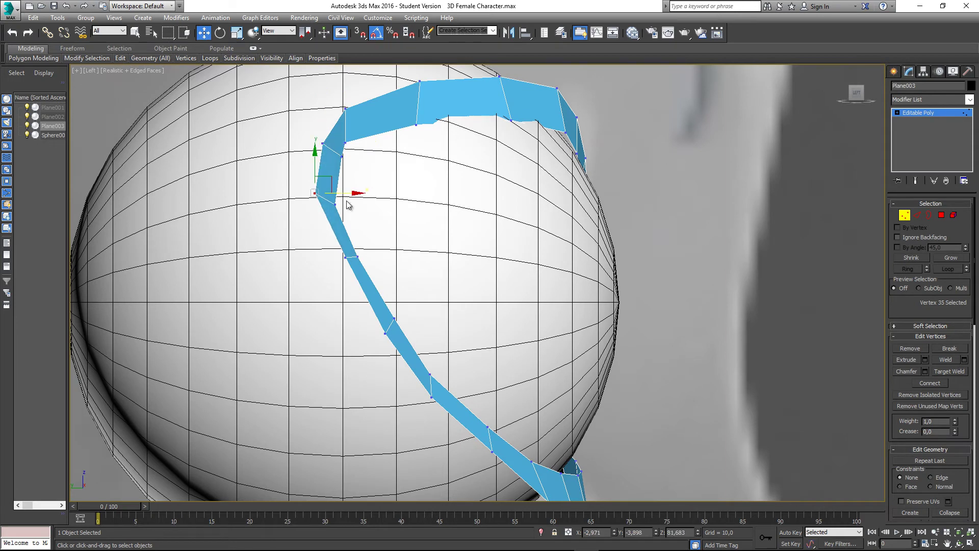
{"action": "left_click", "coordinate": [343, 258]}
{"action": "left_click_drag", "start_coordinate": [344, 259], "coordinate": [336, 258]}
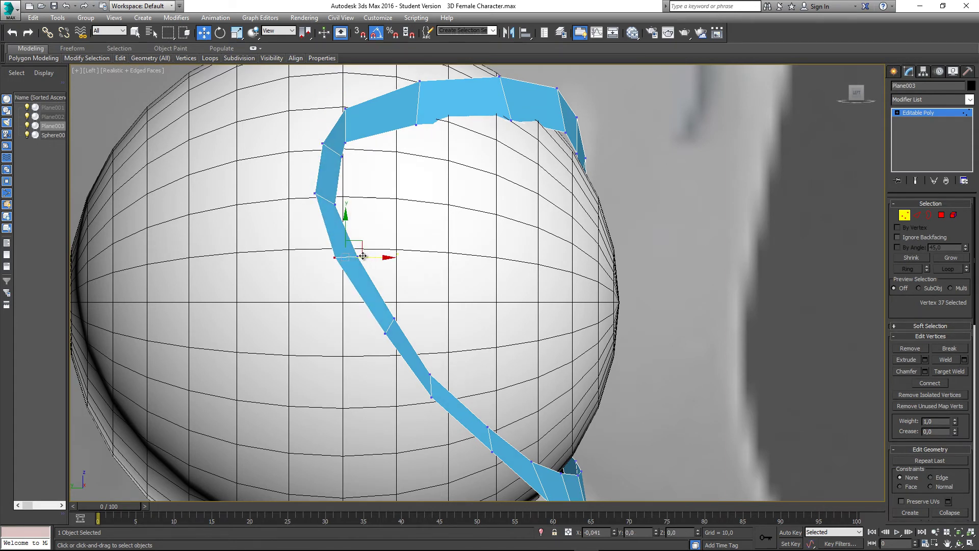
Move three outer-edge vertices in sequence down the lower lid's outer side back, the second by about 0.053 and the third by about 0.056.
{"action": "left_click", "coordinate": [385, 333]}
{"action": "left_click_drag", "start_coordinate": [416, 333], "coordinate": [394, 333]}
{"action": "left_click", "coordinate": [431, 398]}
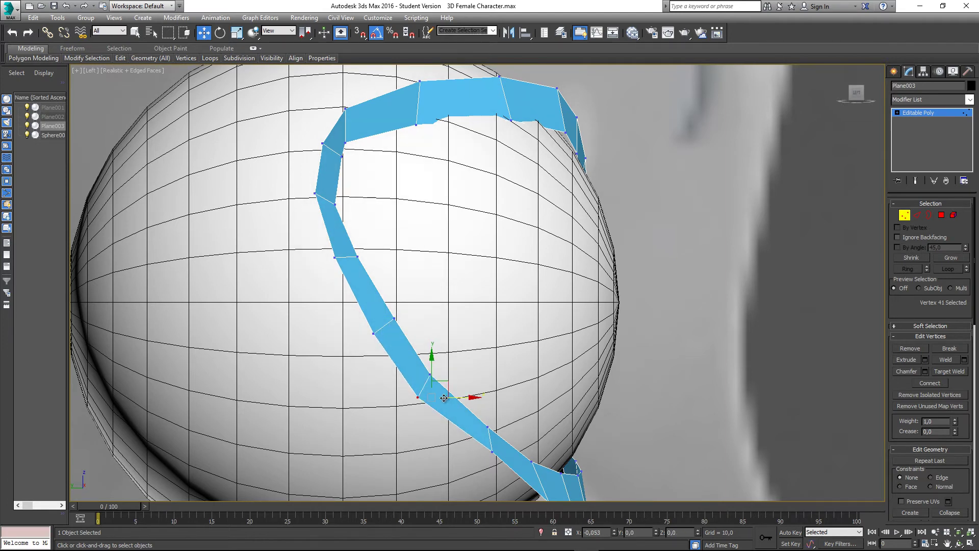
{"action": "left_click_drag", "start_coordinate": [432, 398], "coordinate": [417, 397]}
{"action": "left_click", "coordinate": [493, 452]}
{"action": "middle_click_drag", "start_coordinate": [494, 453], "coordinate": [512, 360]}
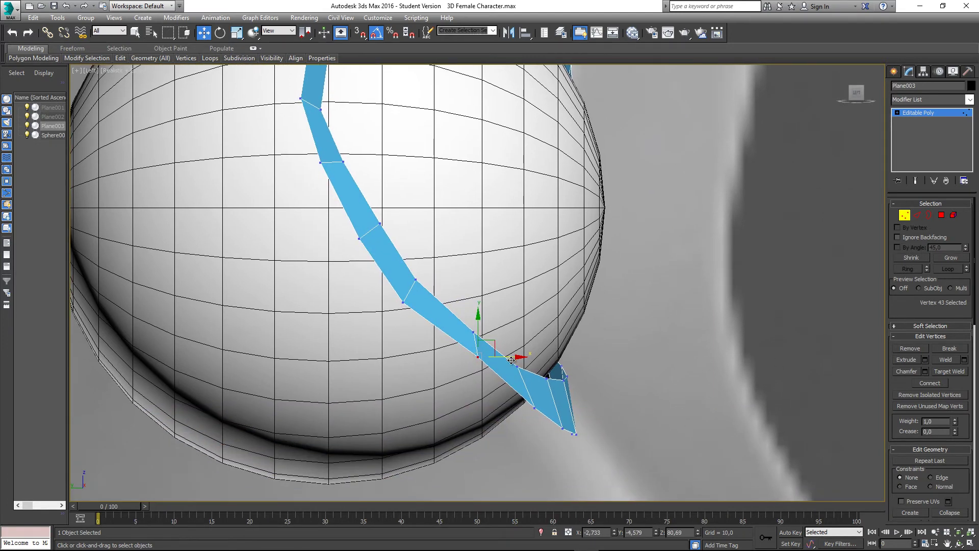
{"action": "left_click_drag", "start_coordinate": [512, 360], "coordinate": [496, 357]}
{"action": "scroll", "coordinate": [457, 334], "scroll_direction": "down", "scroll_amount": 3}
{"action": "middle_click_drag", "start_coordinate": [457, 335], "coordinate": [459, 409]}
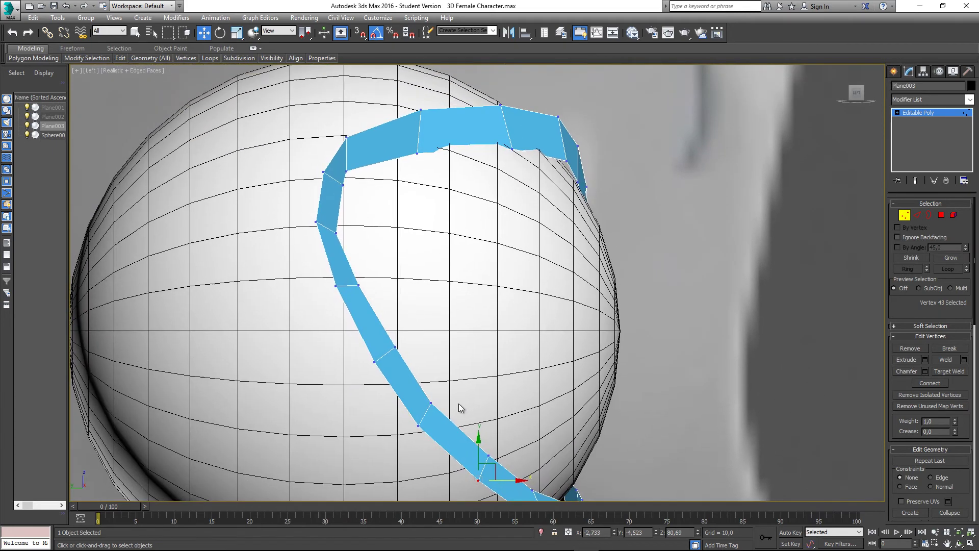
Move the inner-edge vertex at the upper lid's outer corner forward by about 0.017.
{"action": "scroll", "coordinate": [349, 179], "scroll_direction": "up", "scroll_amount": 5}
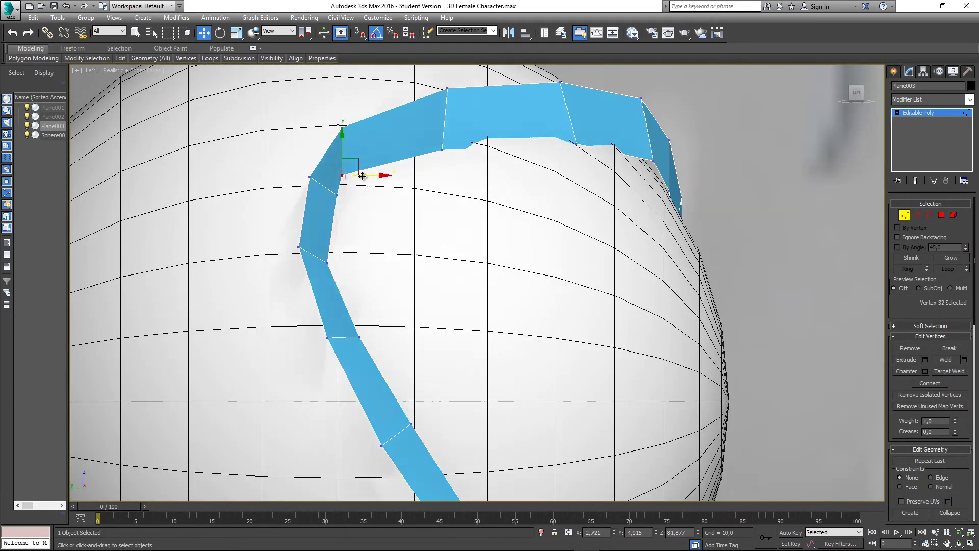
{"action": "left_click_drag", "start_coordinate": [363, 176], "coordinate": [369, 176]}
{"action": "scroll", "coordinate": [323, 193], "scroll_direction": "down", "scroll_amount": 6}
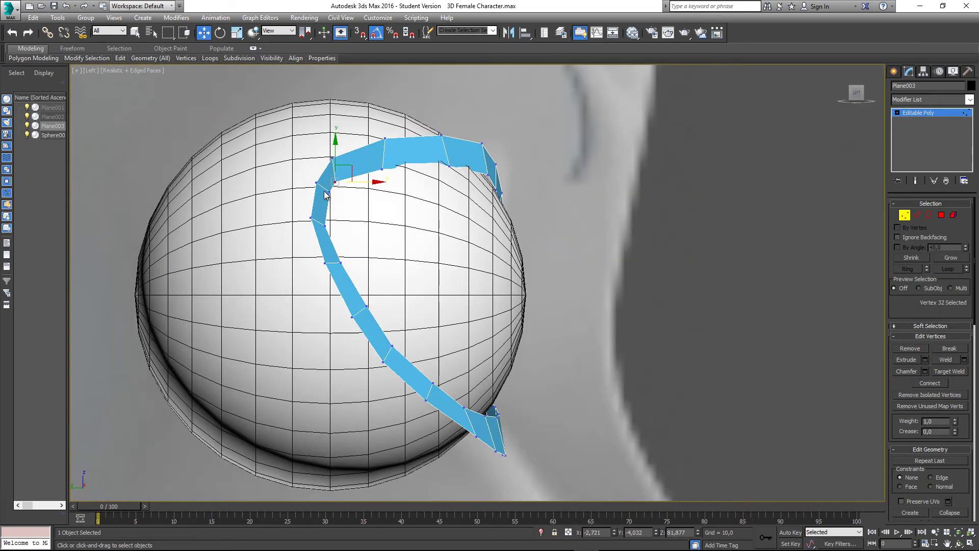
Examine how the strip fits around the eyeball from several angles in the Perspective view.
{"action": "key", "text": "p"}
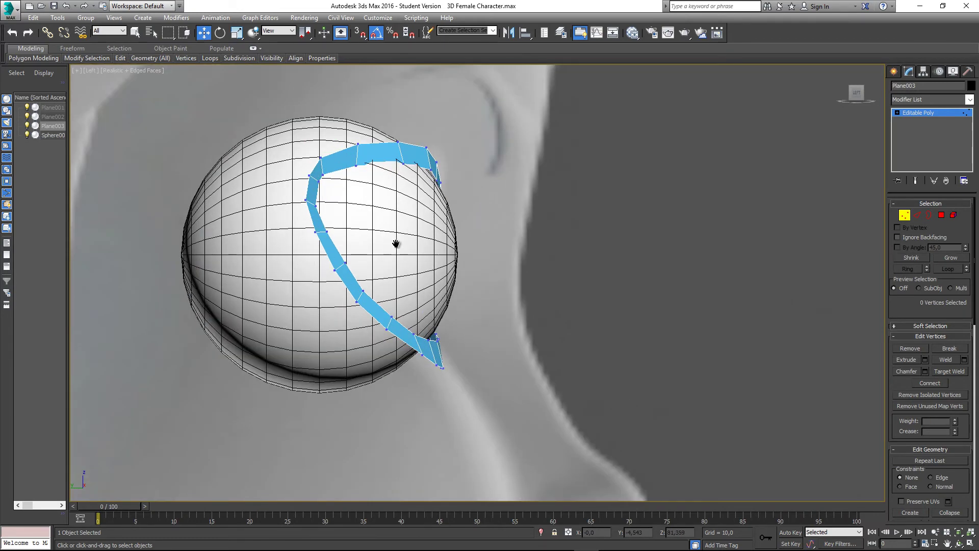
{"action": "middle_click_drag", "start_coordinate": [395, 243], "coordinate": [458, 334], "text": "alt"}
{"action": "scroll", "coordinate": [441, 253], "scroll_direction": "up", "scroll_amount": 3}
{"action": "scroll", "coordinate": [449, 278], "scroll_direction": "down", "scroll_amount": 5}
{"action": "middle_click_drag", "start_coordinate": [332, 237], "coordinate": [449, 270], "text": "alt"}
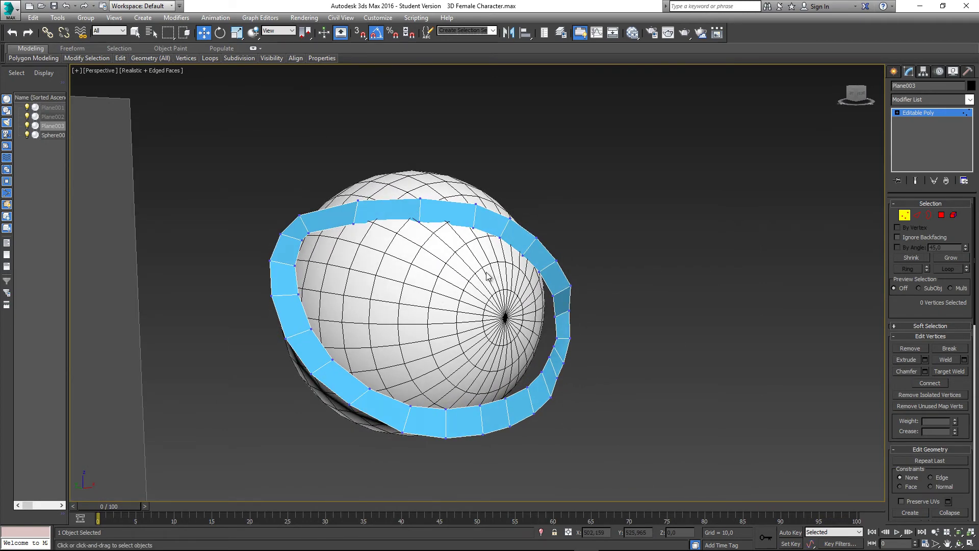
{"action": "middle_click_drag", "start_coordinate": [374, 232], "coordinate": [313, 190], "text": "alt"}
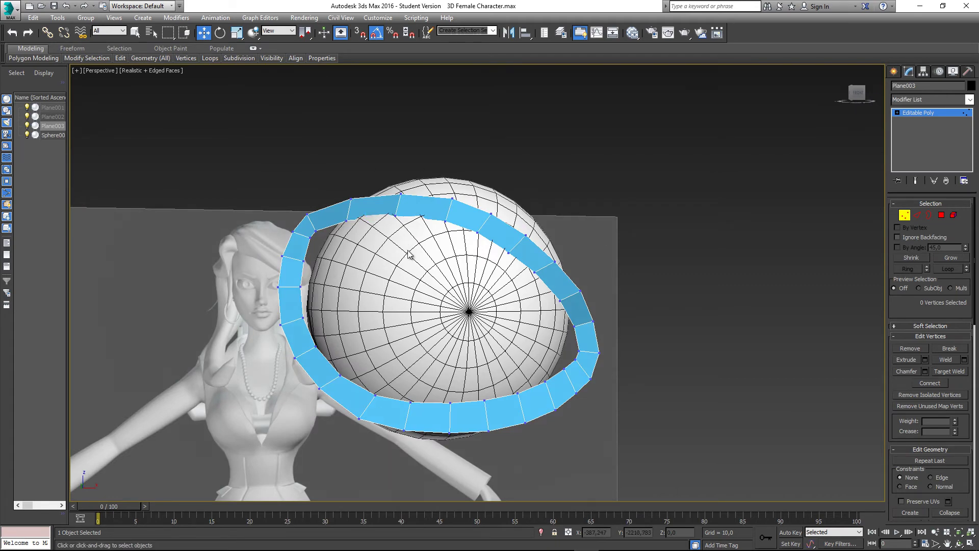
{"action": "middle_click_drag", "start_coordinate": [404, 261], "coordinate": [430, 264], "text": "alt"}
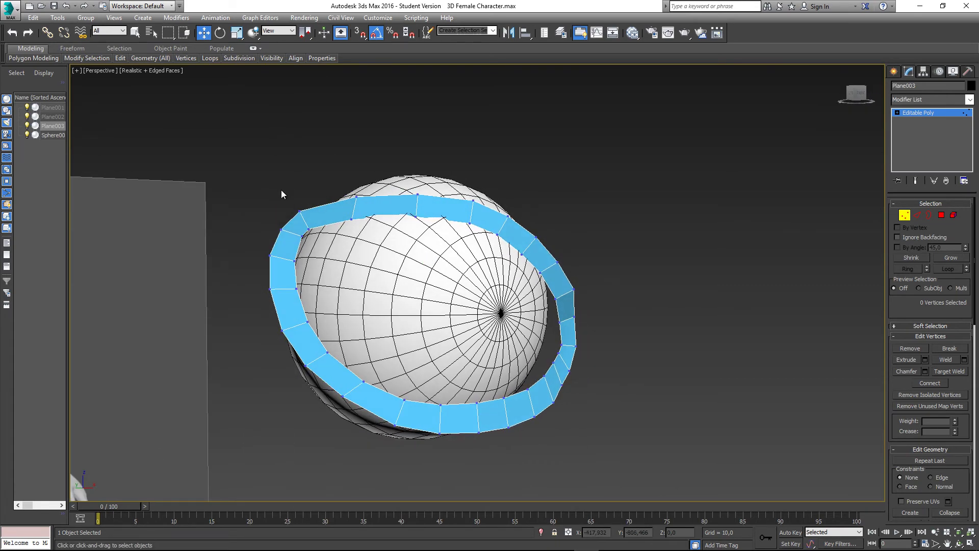
{"action": "middle_click_drag", "start_coordinate": [407, 250], "coordinate": [415, 261], "text": "alt"}
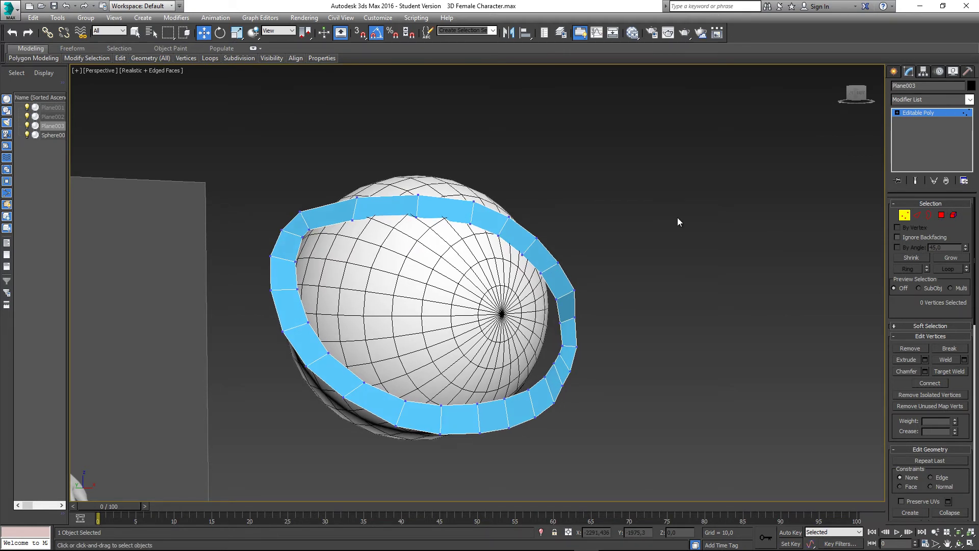
Select the strip's whole outer border and move it back by about 0.043 in the Left view.
{"action": "left_click", "coordinate": [929, 216]}
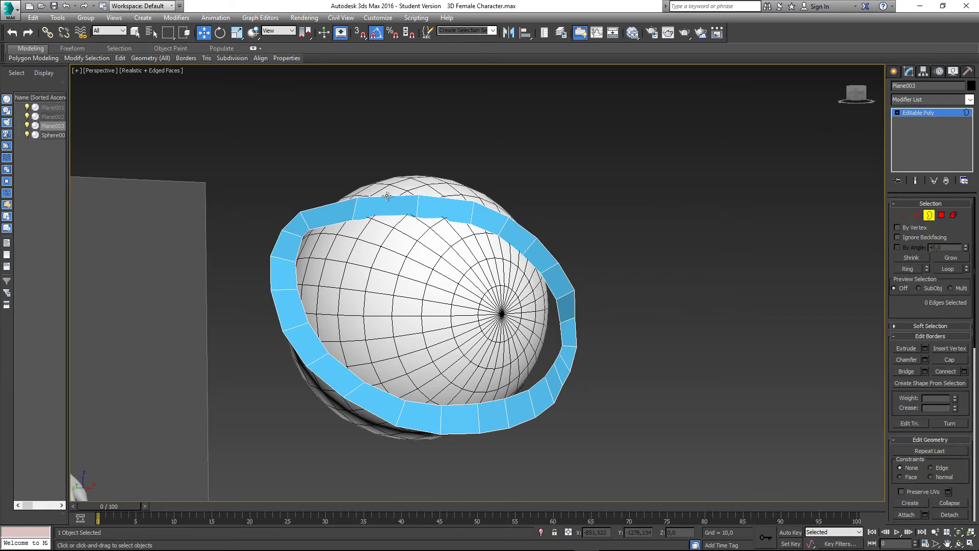
{"action": "left_click", "coordinate": [387, 196]}
{"action": "middle_click_drag", "start_coordinate": [387, 195], "coordinate": [489, 207], "text": "alt"}
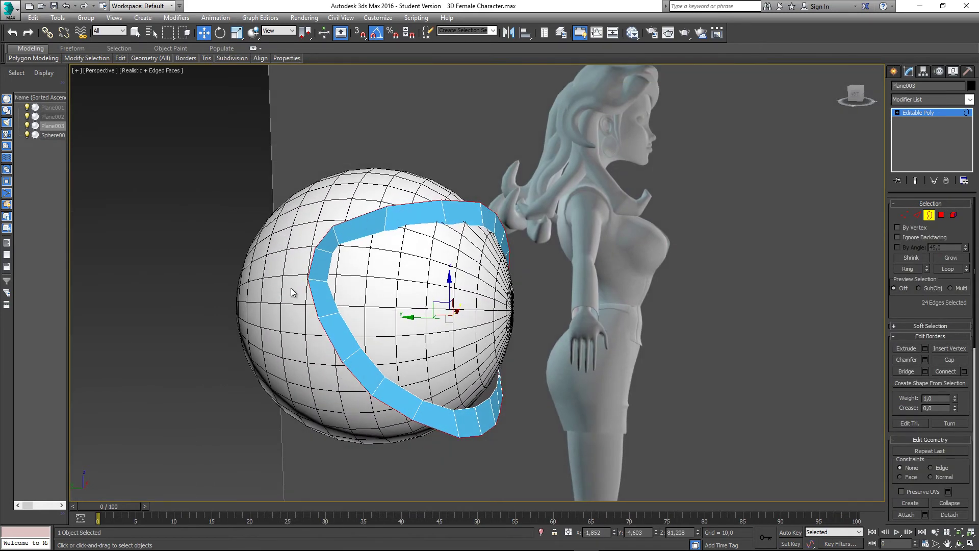
{"action": "middle_click_drag", "start_coordinate": [446, 429], "coordinate": [485, 414], "text": "alt"}
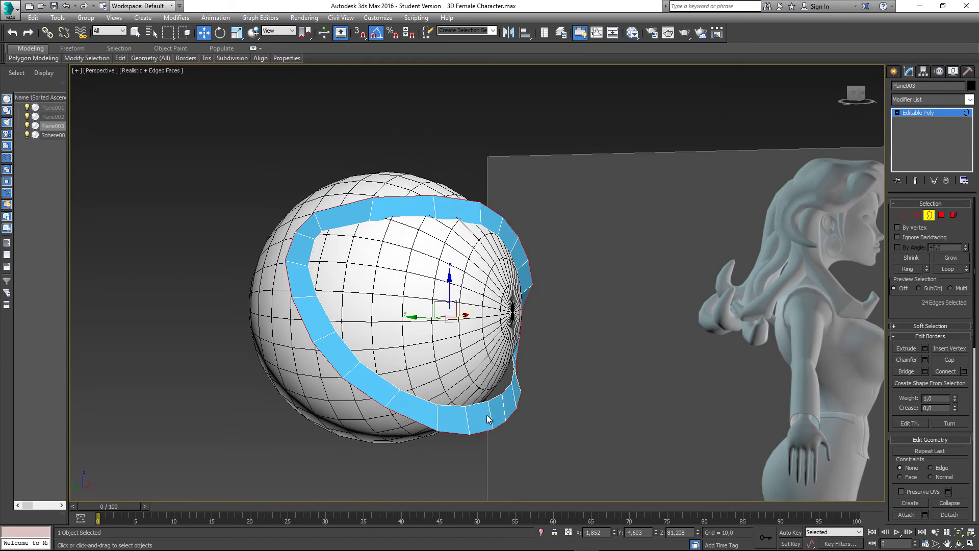
{"action": "key", "text": "l"}
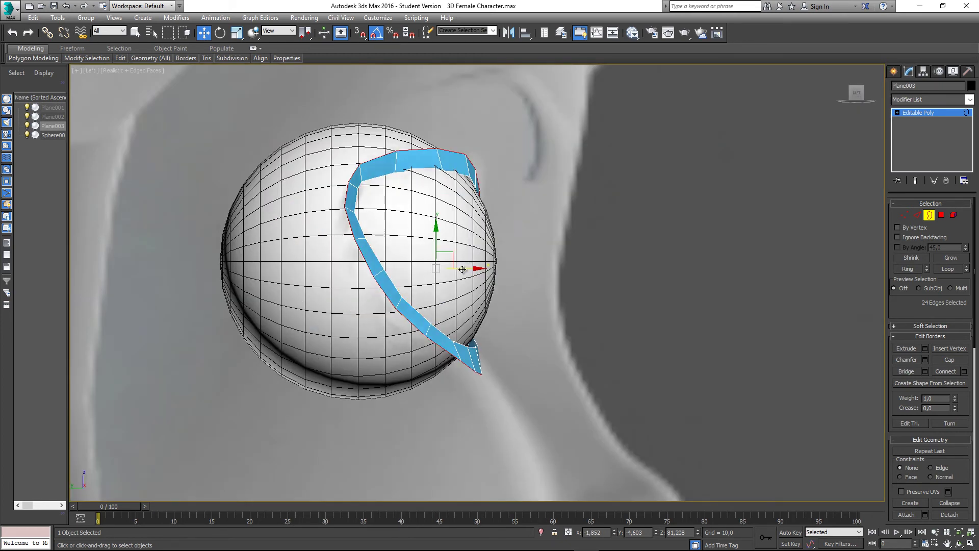
{"action": "left_click_drag", "start_coordinate": [461, 269], "coordinate": [455, 269]}
{"action": "middle_click_drag", "start_coordinate": [456, 296], "coordinate": [463, 301]}
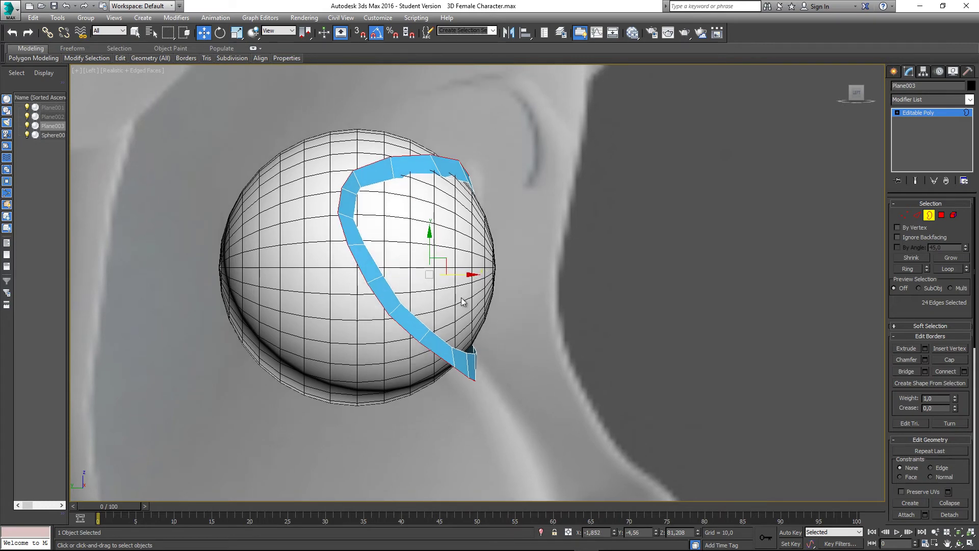
In the Front view, extrude a new ring of polygons outward from the outer border by scaling it uniformly.
{"action": "middle_click_drag", "start_coordinate": [477, 222], "coordinate": [403, 287], "text": "alt"}
{"action": "key", "text": "p"}
{"action": "scroll", "coordinate": [486, 267], "scroll_direction": "down", "scroll_amount": 4}
{"action": "middle_click_drag", "start_coordinate": [472, 291], "coordinate": [473, 269], "text": "alt"}
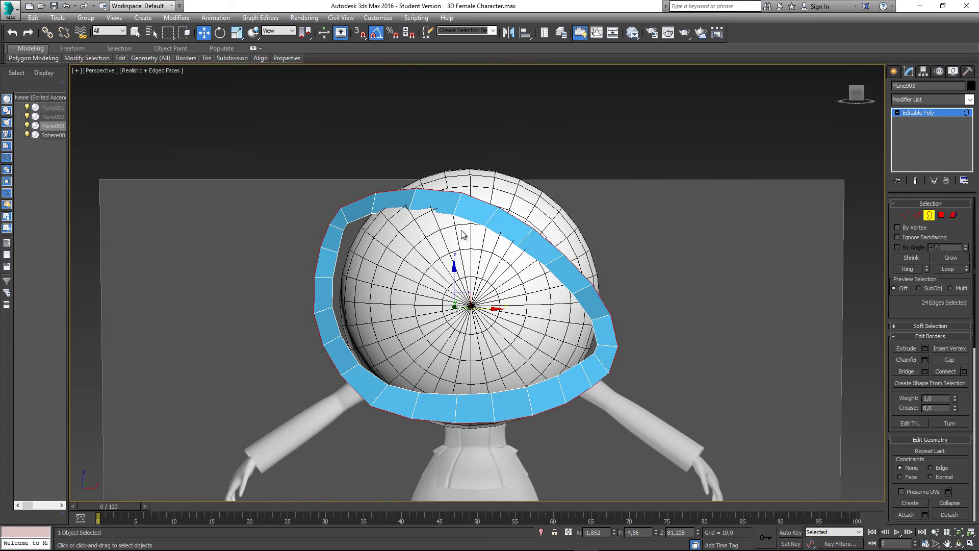
{"action": "middle_click_drag", "start_coordinate": [544, 261], "coordinate": [344, 217], "text": "alt"}
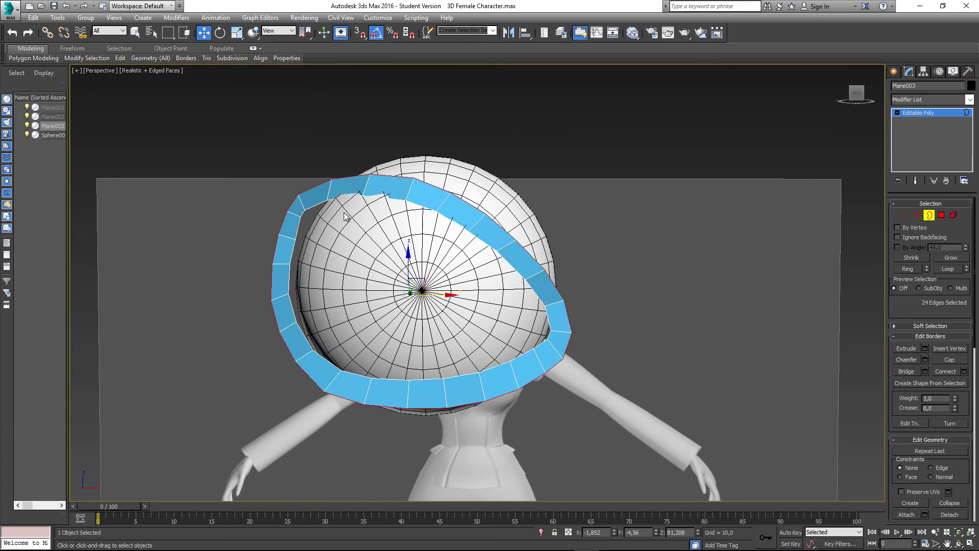
{"action": "left_click", "coordinate": [238, 33]}
{"action": "middle_click_drag", "start_coordinate": [446, 281], "coordinate": [452, 256], "text": "alt"}
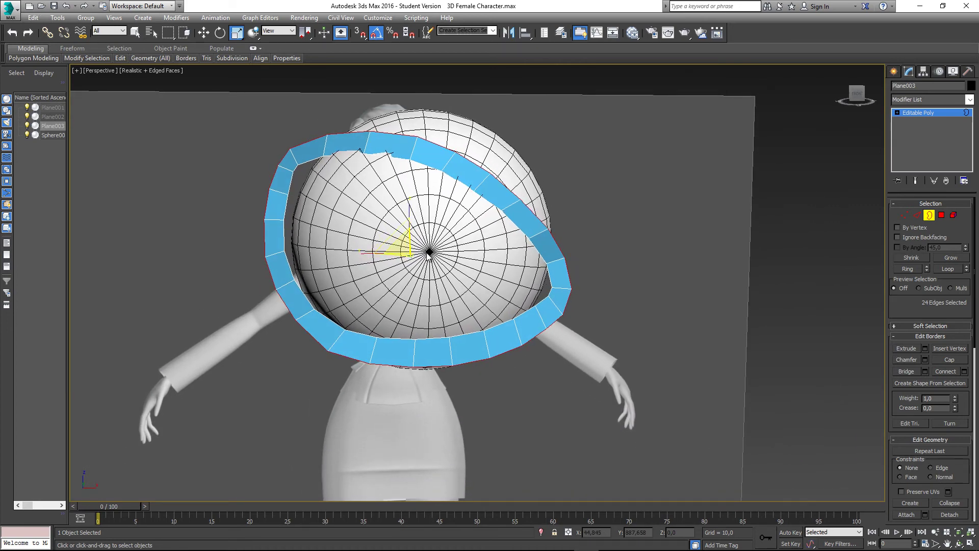
{"action": "key", "text": "f"}
{"action": "middle_click_drag", "start_coordinate": [428, 284], "coordinate": [430, 247]}
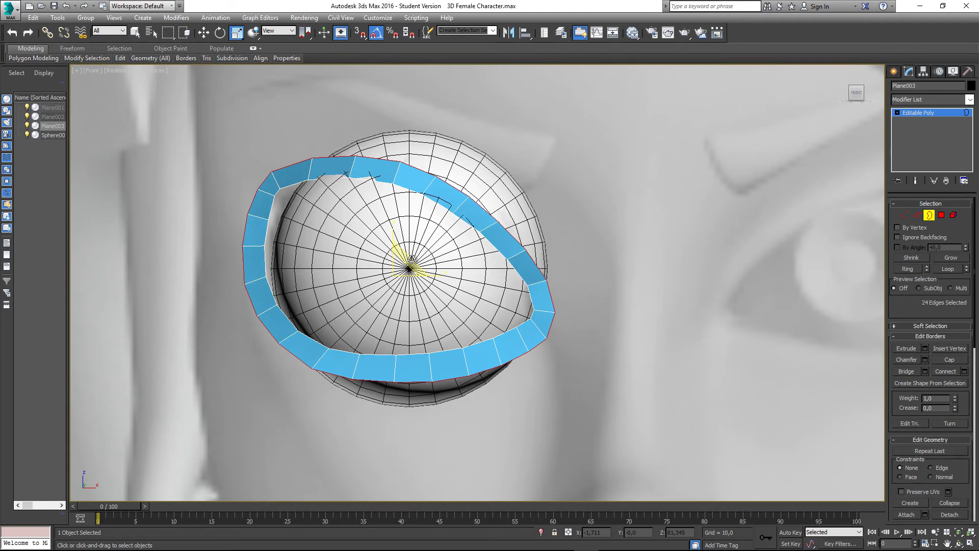
{"action": "left_click_drag", "start_coordinate": [411, 258], "coordinate": [420, 248], "text": "shift"}
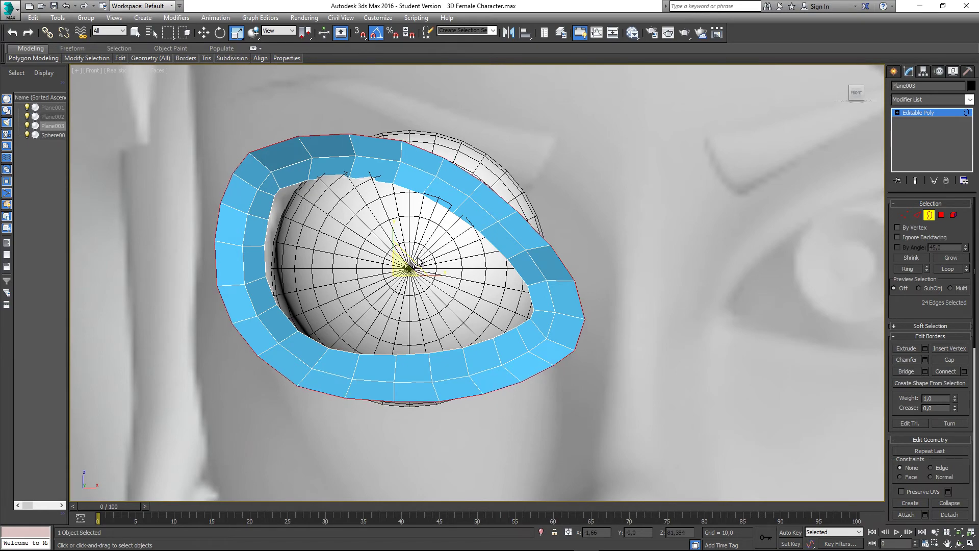
In the Left view, move the new ring's outer border forward by about 0.094.
{"action": "middle_click_drag", "start_coordinate": [407, 277], "coordinate": [260, 238]}
{"action": "key", "text": "p"}
{"action": "scroll", "coordinate": [399, 286], "scroll_direction": "down", "scroll_amount": 5}
{"action": "key", "text": "w"}
{"action": "middle_click_drag", "start_coordinate": [339, 212], "coordinate": [362, 251], "text": "alt"}
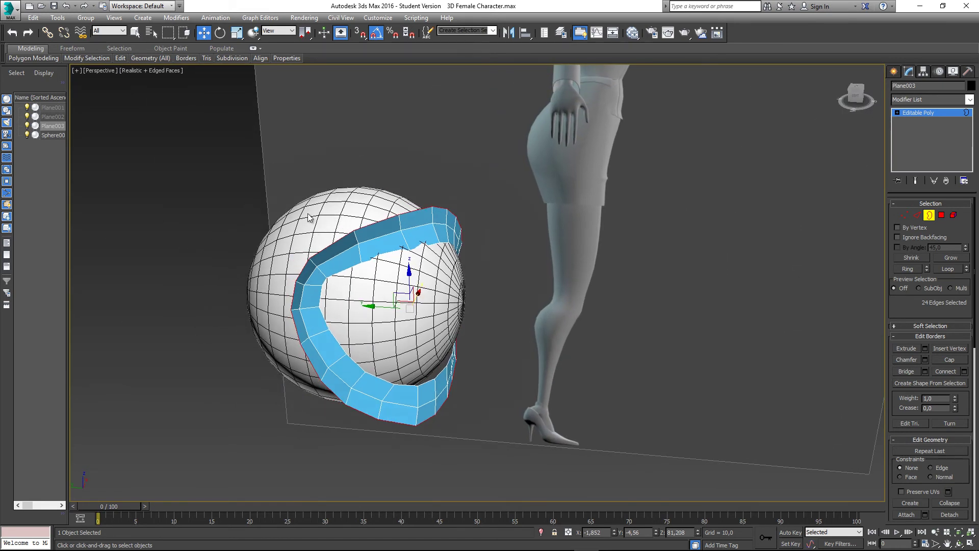
{"action": "key", "text": "l"}
{"action": "middle_click_drag", "start_coordinate": [457, 221], "coordinate": [442, 196]}
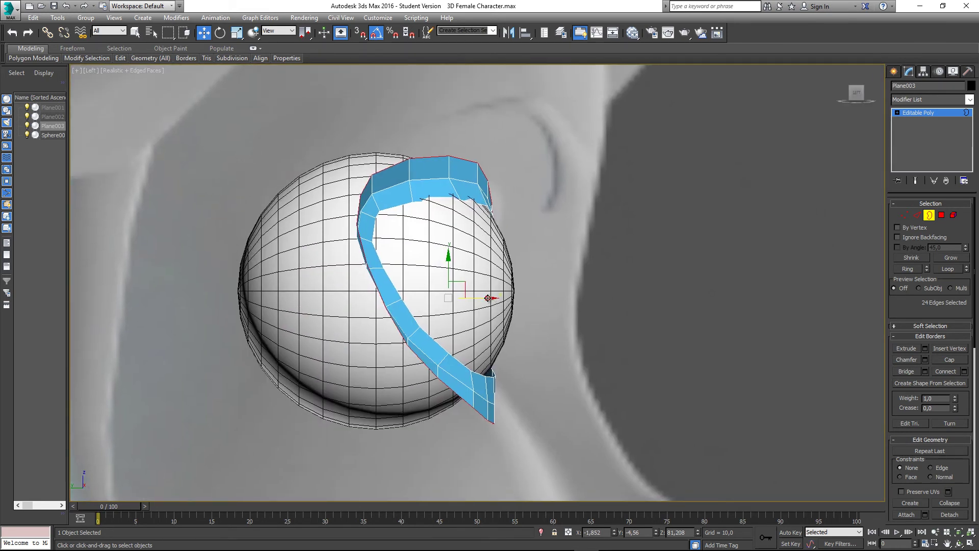
{"action": "left_click_drag", "start_coordinate": [488, 297], "coordinate": [498, 298], "text": "shift"}
Check the border against the lower lid in the reference image and fine-tune its depth to about Y -4.659.
{"action": "middle_click_drag", "start_coordinate": [543, 364], "coordinate": [539, 240]}
{"action": "scroll", "coordinate": [506, 286], "scroll_direction": "up", "scroll_amount": 2}
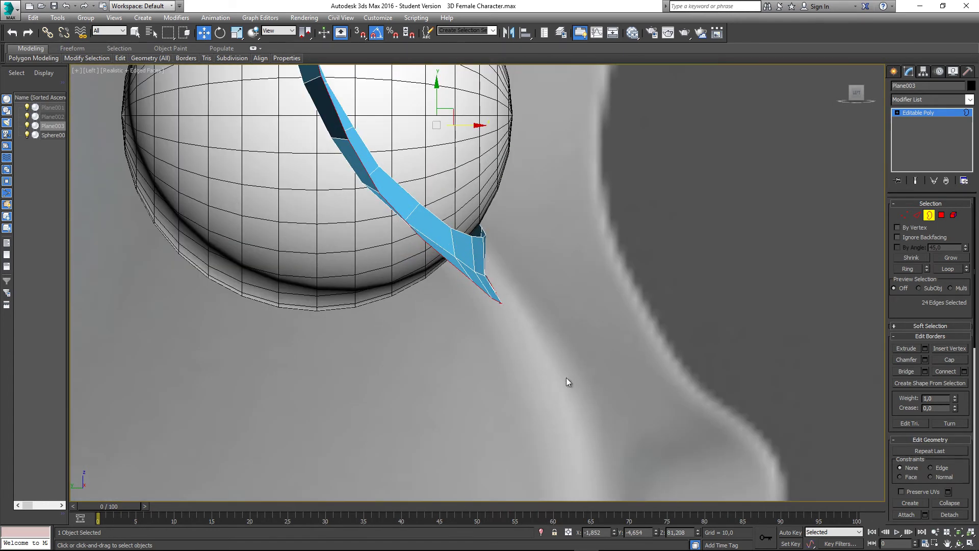
{"action": "middle_click_drag", "start_coordinate": [567, 381], "coordinate": [519, 259]}
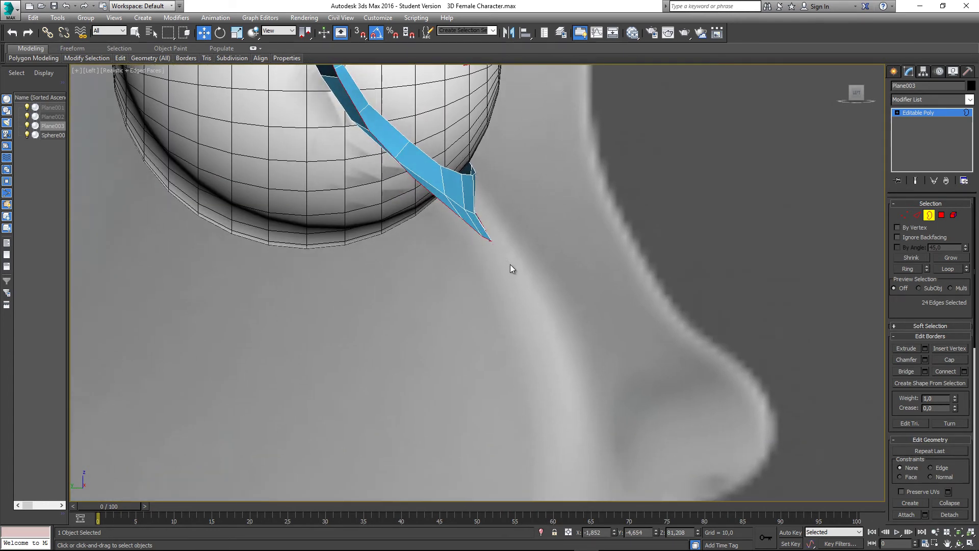
{"action": "middle_click_drag", "start_coordinate": [486, 231], "coordinate": [466, 294]}
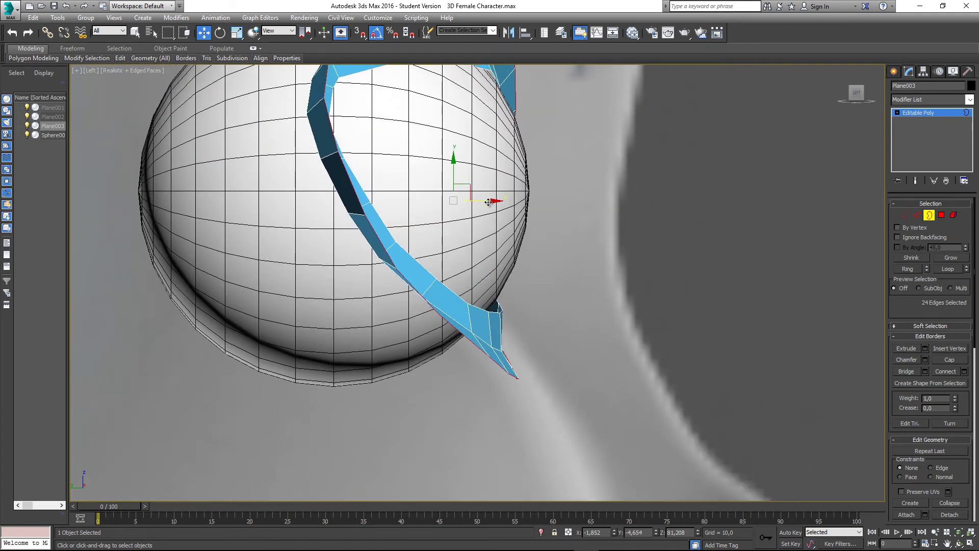
{"action": "left_click_drag", "start_coordinate": [489, 202], "coordinate": [488, 197]}
{"action": "scroll", "coordinate": [488, 197], "scroll_direction": "down", "scroll_amount": 5}
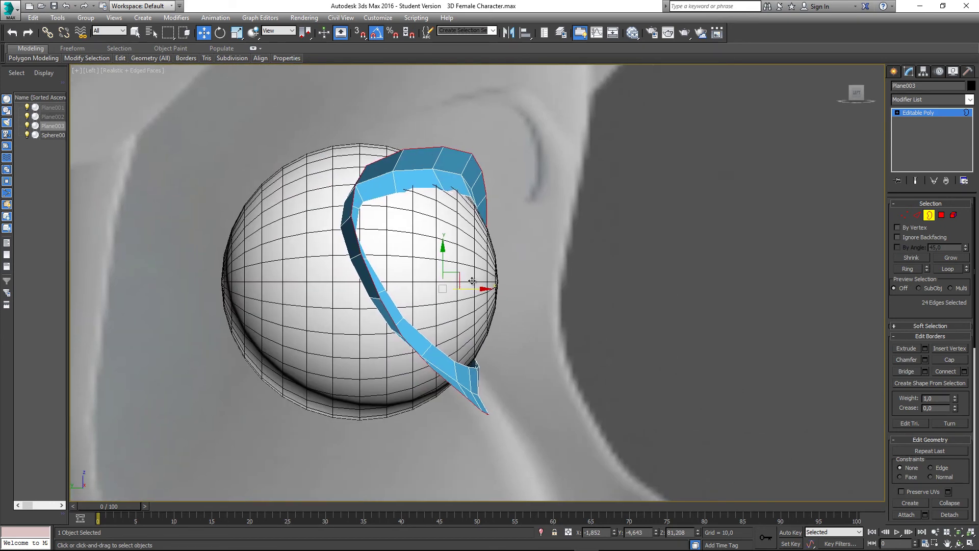
{"action": "left_click_drag", "start_coordinate": [473, 286], "coordinate": [474, 287]}
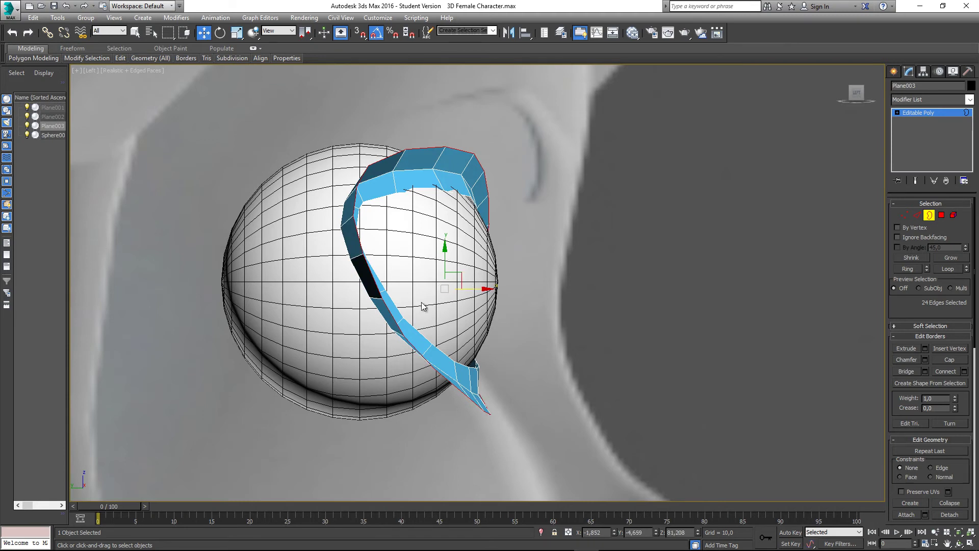
Move the two new outer-border vertices at the outer eye corner back to about Y -3.597 for the upper and Y -3.581 for the lower.
{"action": "left_click", "coordinate": [904, 214]}
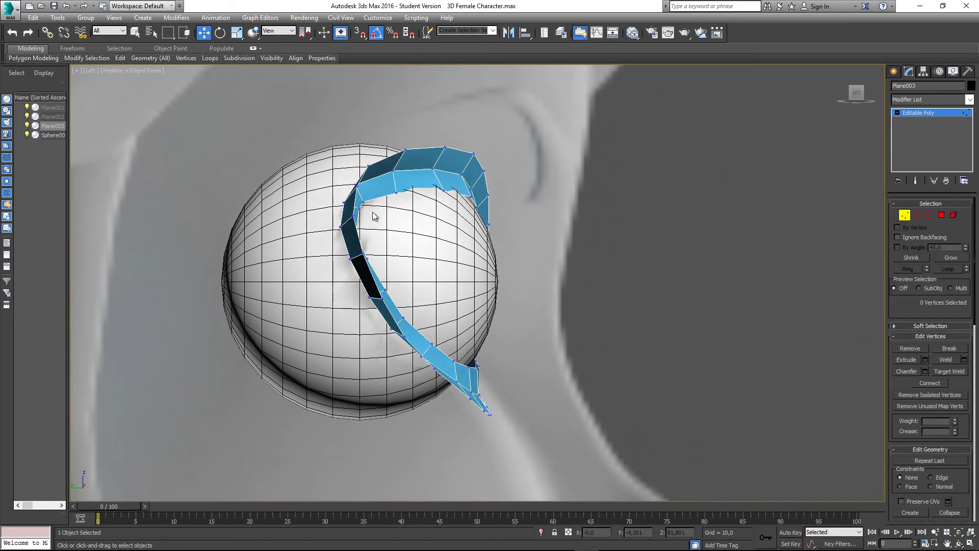
{"action": "scroll", "coordinate": [375, 213], "scroll_direction": "up", "scroll_amount": 2}
{"action": "left_click", "coordinate": [350, 175]}
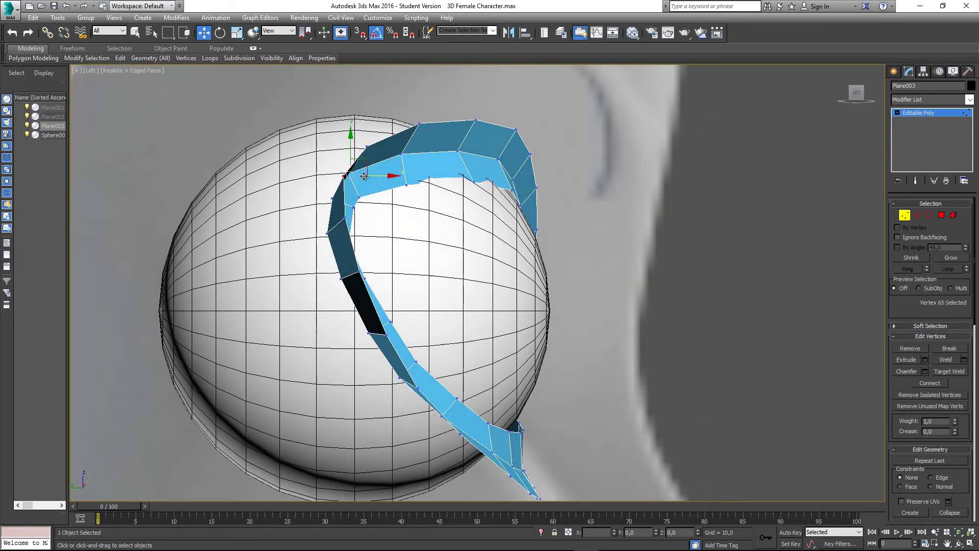
{"action": "left_click_drag", "start_coordinate": [350, 174], "coordinate": [280, 175]}
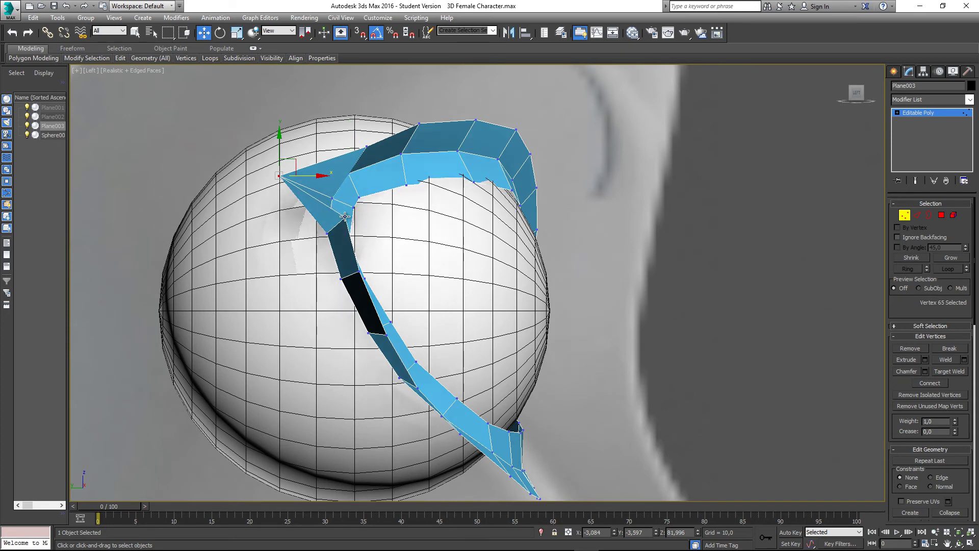
{"action": "left_click", "coordinate": [345, 221]}
{"action": "left_click_drag", "start_coordinate": [345, 221], "coordinate": [271, 217]}
Move the next two outer-border vertices below the outer corner back, the lower one by about 0.387.
{"action": "left_click", "coordinate": [360, 273]}
{"action": "left_click_drag", "start_coordinate": [361, 273], "coordinate": [287, 271]}
{"action": "left_click", "coordinate": [386, 337]}
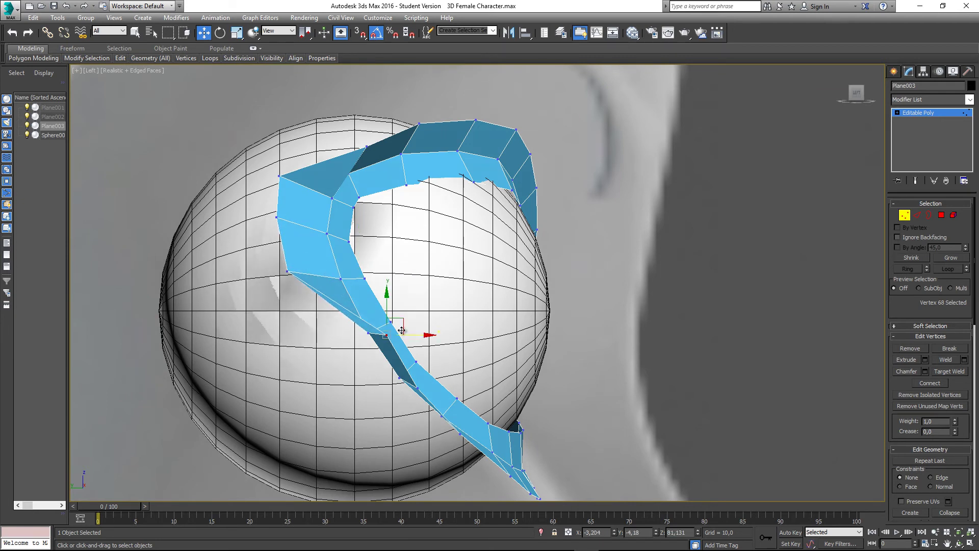
{"action": "left_click_drag", "start_coordinate": [386, 336], "coordinate": [348, 326]}
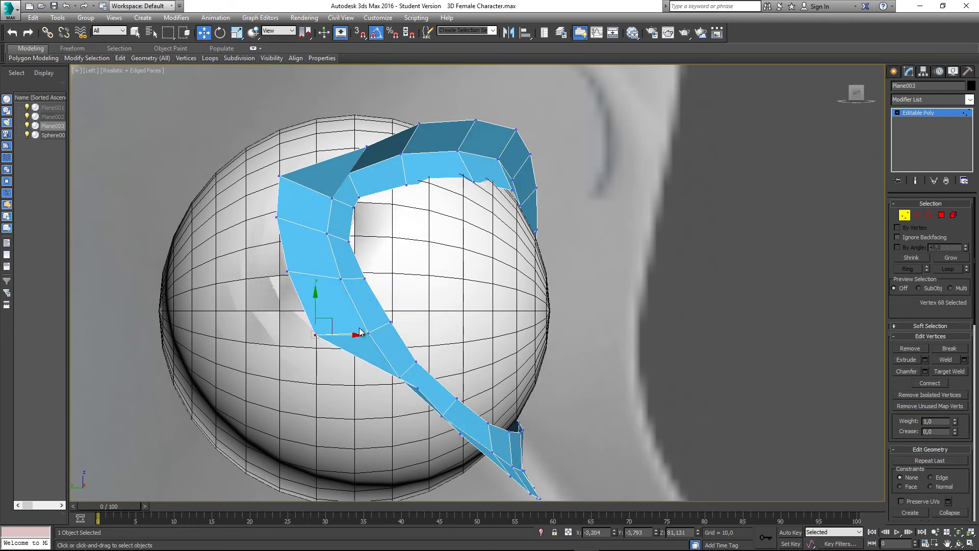
Even out the new ring's outer curve by moving the four pulled-back border vertices slightly forward.
{"action": "left_click", "coordinate": [288, 271]}
{"action": "left_click_drag", "start_coordinate": [289, 271], "coordinate": [305, 271]}
{"action": "left_click", "coordinate": [316, 335]}
{"action": "mouse_move", "coordinate": [354, 337]}
{"action": "left_mouse_down"}
{"action": "mouse_move", "coordinate": [291, 334]}
{"action": "mouse_move", "coordinate": [369, 335]}
{"action": "left_mouse_up"}
{"action": "left_click", "coordinate": [276, 217]}
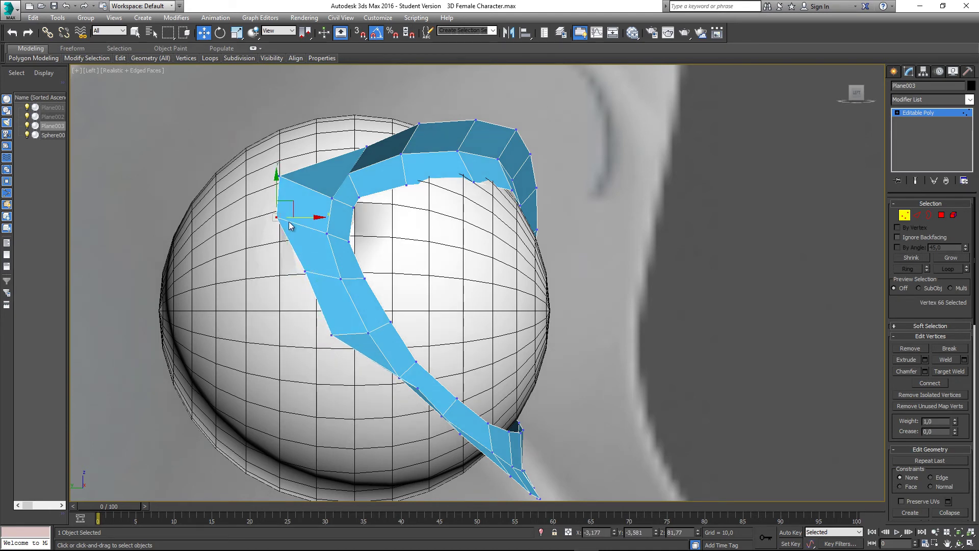
{"action": "left_click_drag", "start_coordinate": [278, 218], "coordinate": [324, 186]}
{"action": "left_click", "coordinate": [279, 176]}
Move the next outer-border vertex down the lower lid's outer side back by about 0.277.
{"action": "middle_click_drag", "start_coordinate": [368, 311], "coordinate": [384, 230]}
{"action": "left_click", "coordinate": [431, 307]}
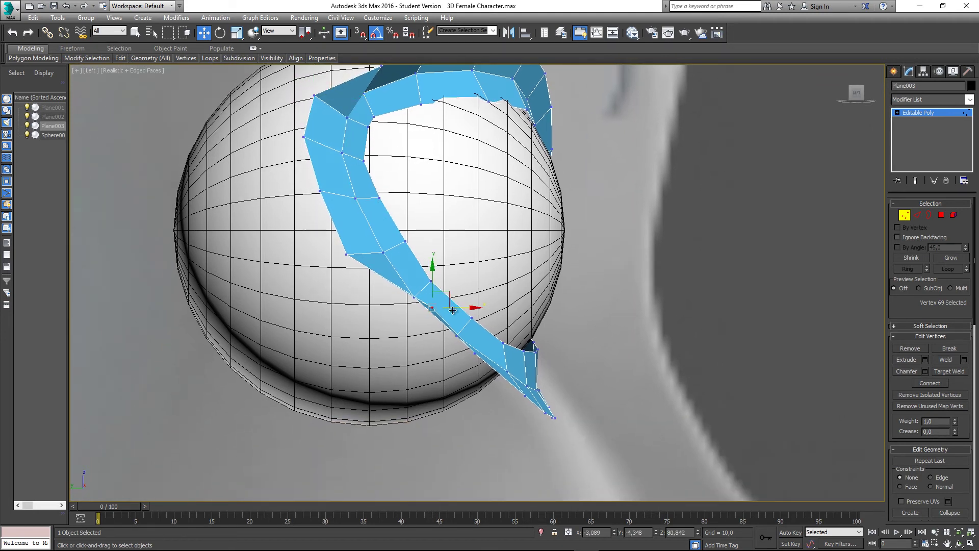
{"action": "left_click_drag", "start_coordinate": [431, 308], "coordinate": [411, 306]}
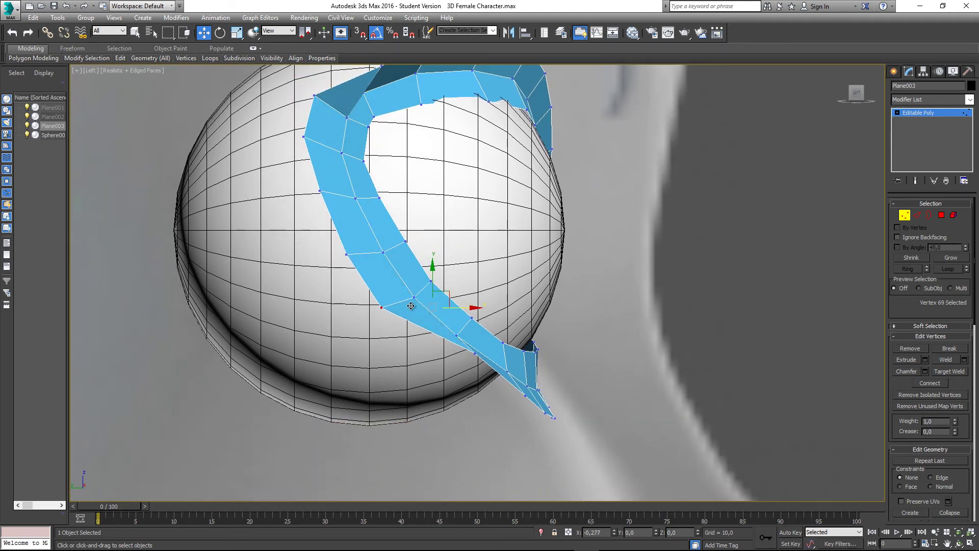
Move the next two outer-border vertices along the lower lid back to about Y -4.396 and Y -4.812.
{"action": "left_click", "coordinate": [474, 352]}
{"action": "left_click_drag", "start_coordinate": [496, 353], "coordinate": [462, 353]}
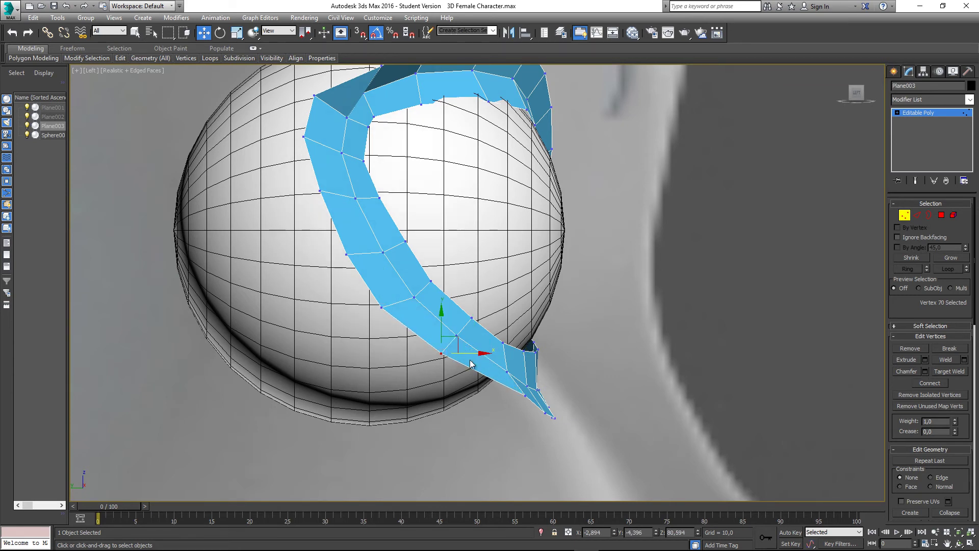
{"action": "left_click", "coordinate": [526, 397]}
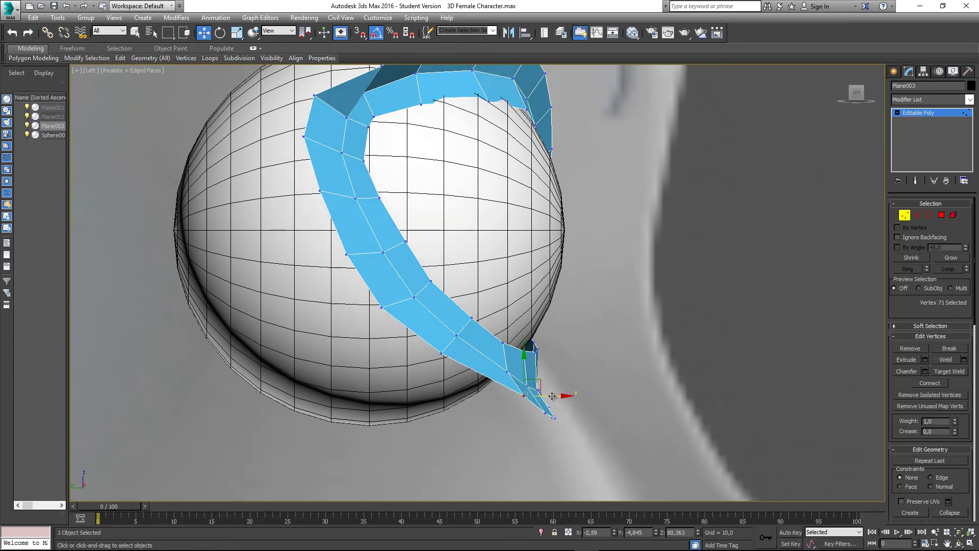
{"action": "left_click_drag", "start_coordinate": [545, 395], "coordinate": [540, 396]}
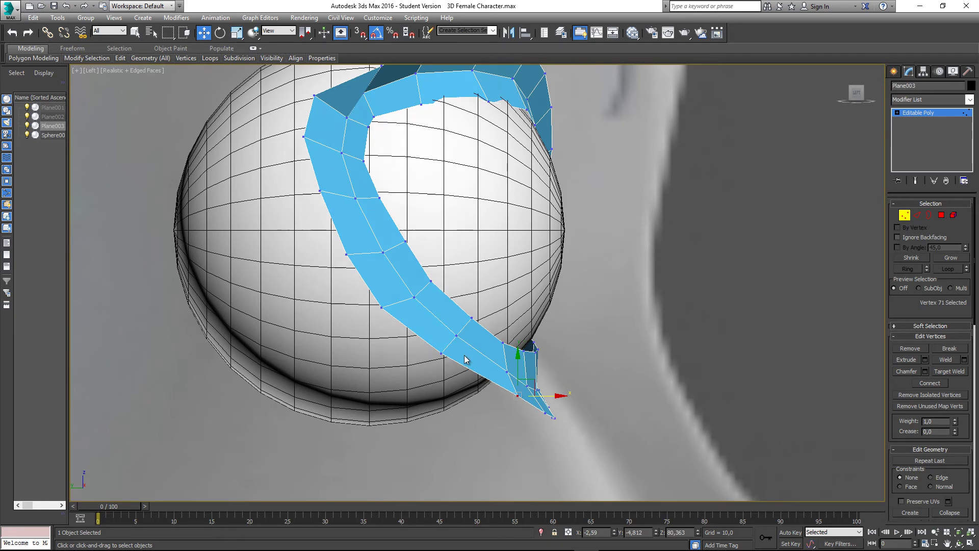
Move the outer-border vertex above the upper lid's outer corner back to about Y -3.933.
{"action": "middle_click_drag", "start_coordinate": [346, 188], "coordinate": [362, 308]}
{"action": "left_click", "coordinate": [398, 186]}
{"action": "left_click_drag", "start_coordinate": [398, 186], "coordinate": [374, 185]}
{"action": "scroll", "coordinate": [407, 204], "scroll_direction": "down", "scroll_amount": 3}
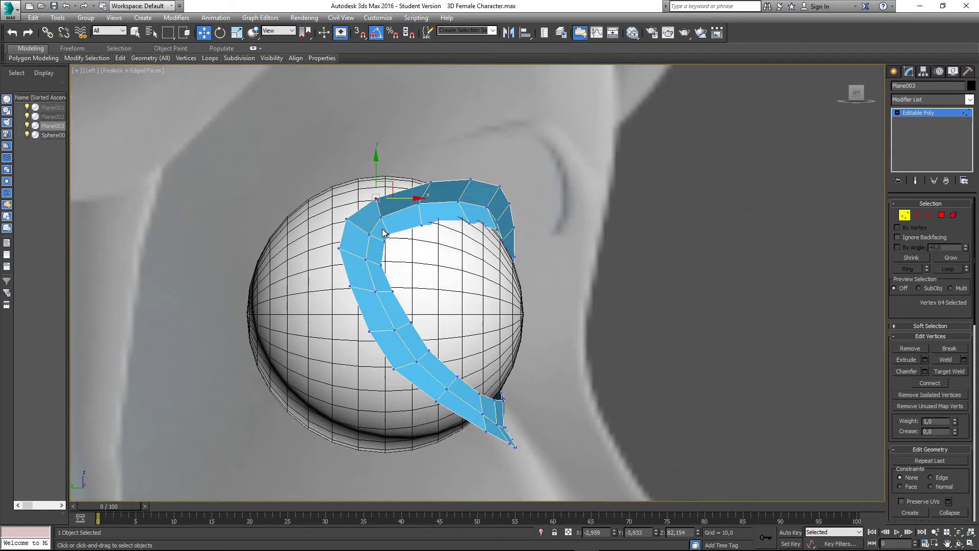
Pull the inner-edge vertices at the inner eye corner and the adjoining lower lid back toward the eyeball.
{"action": "key", "text": "p"}
{"action": "scroll", "coordinate": [406, 240], "scroll_direction": "down", "scroll_amount": 5}
{"action": "middle_click_drag", "start_coordinate": [418, 250], "coordinate": [530, 262], "text": "alt"}
{"action": "scroll", "coordinate": [337, 250], "scroll_direction": "up", "scroll_amount": 4}
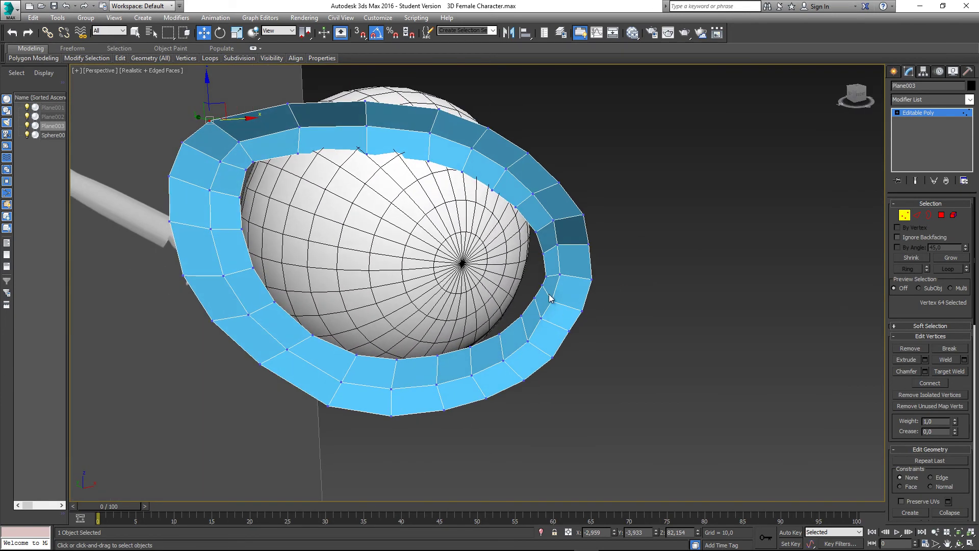
{"action": "scroll", "coordinate": [529, 261], "scroll_direction": "up", "scroll_amount": 4}
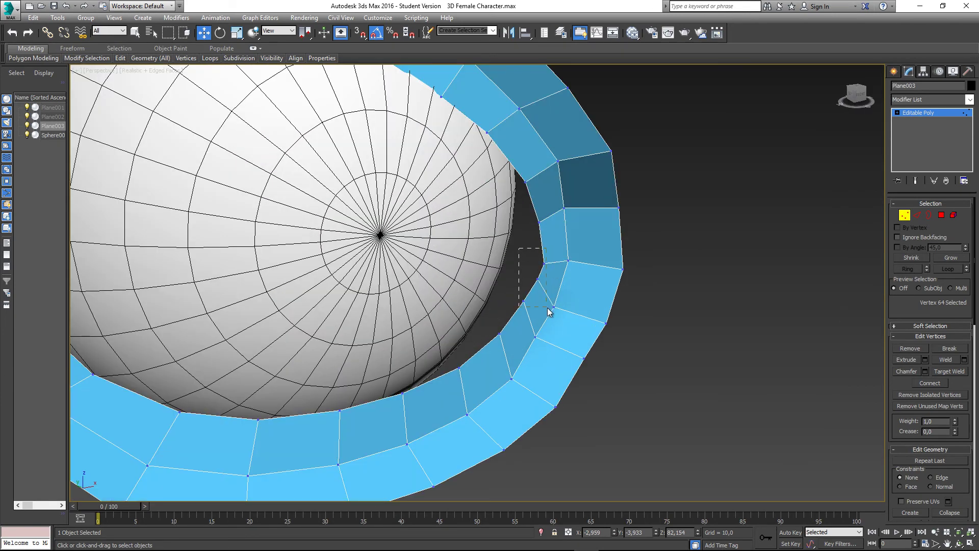
{"action": "left_click_drag", "start_coordinate": [549, 312], "coordinate": [549, 312]}
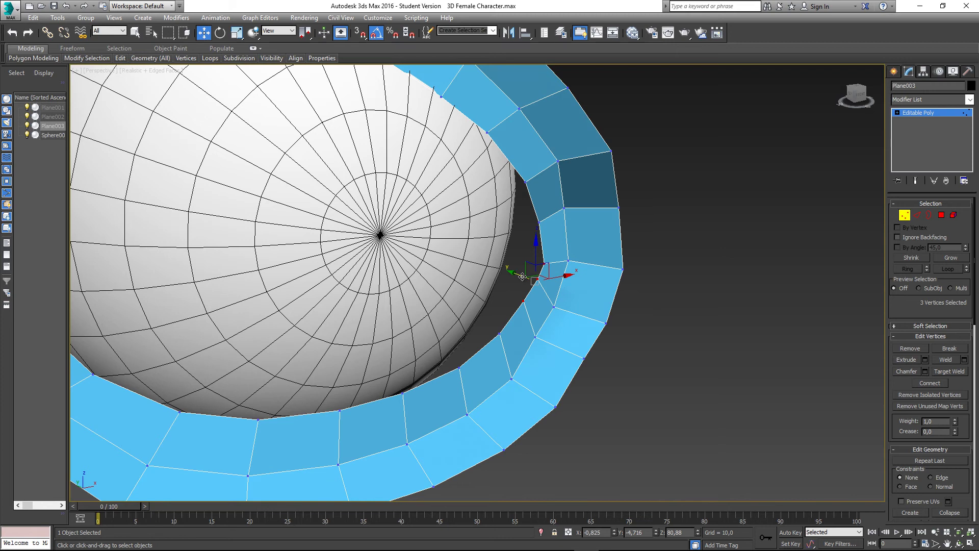
{"action": "left_click_drag", "start_coordinate": [523, 277], "coordinate": [471, 331]}
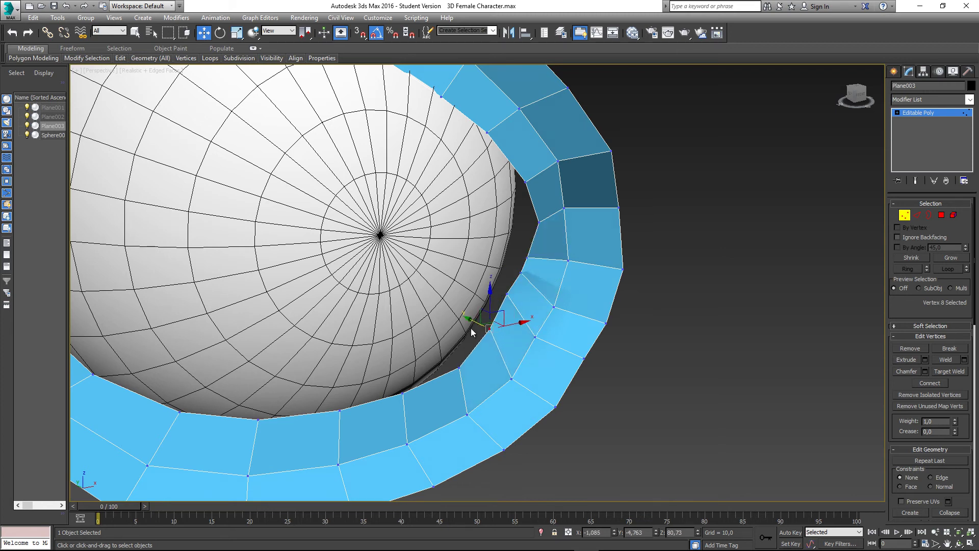
{"action": "left_click_drag", "start_coordinate": [470, 384], "coordinate": [470, 385]}
{"action": "middle_click_drag", "start_coordinate": [470, 384], "coordinate": [515, 341], "text": "alt"}
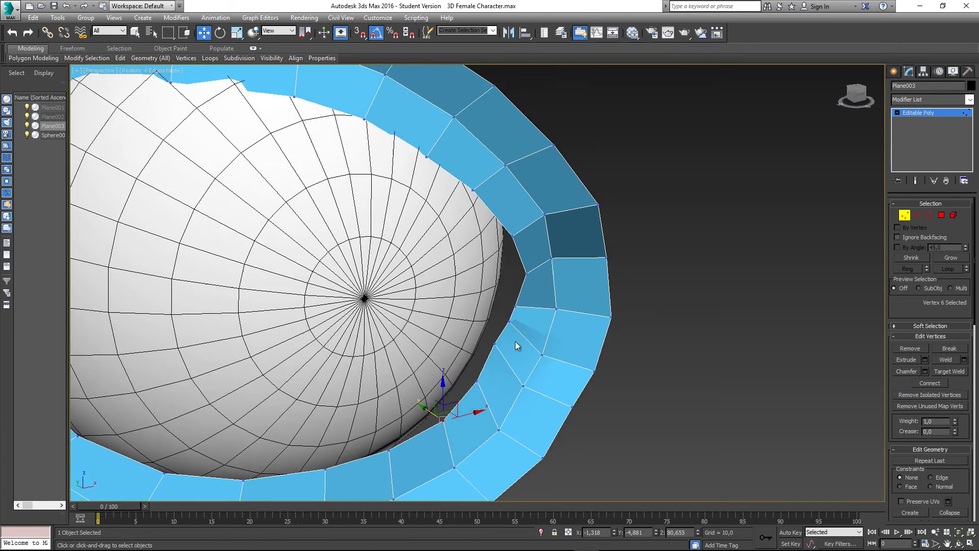
Move the two inner-edge vertices at the very inner eye corner back by about 0.051 along Y.
{"action": "left_click", "coordinate": [521, 276]}
{"action": "left_click_drag", "start_coordinate": [522, 276], "coordinate": [516, 322]}
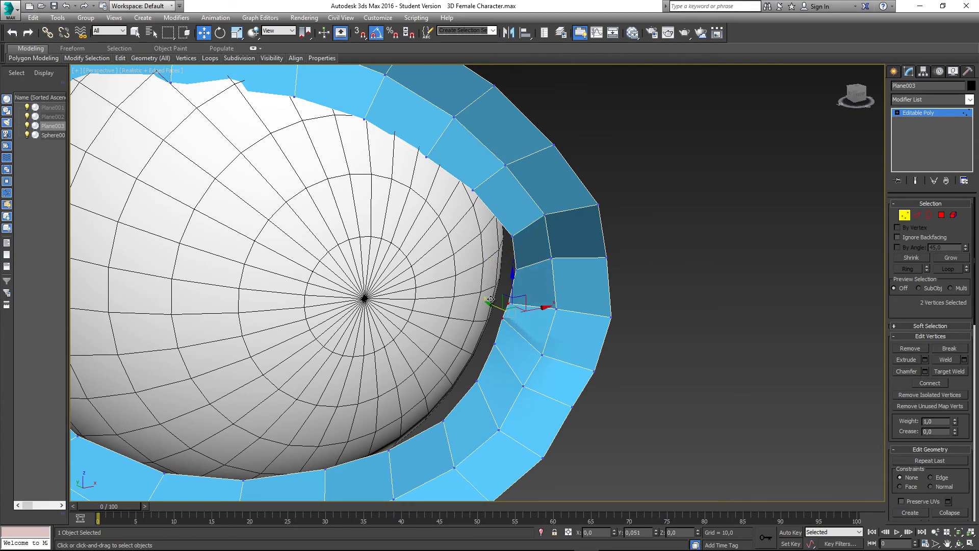
{"action": "mouse_move", "coordinate": [510, 349]}
{"action": "middle_mouse_down", "text": "alt"}
{"action": "mouse_move", "coordinate": [439, 320]}
{"action": "mouse_move", "coordinate": [437, 344]}
{"action": "mouse_move", "coordinate": [474, 351]}
{"action": "mouse_move", "coordinate": [505, 335]}
{"action": "middle_mouse_up", "text": "alt"}
{"action": "middle_click_drag", "start_coordinate": [346, 171], "coordinate": [394, 268]}
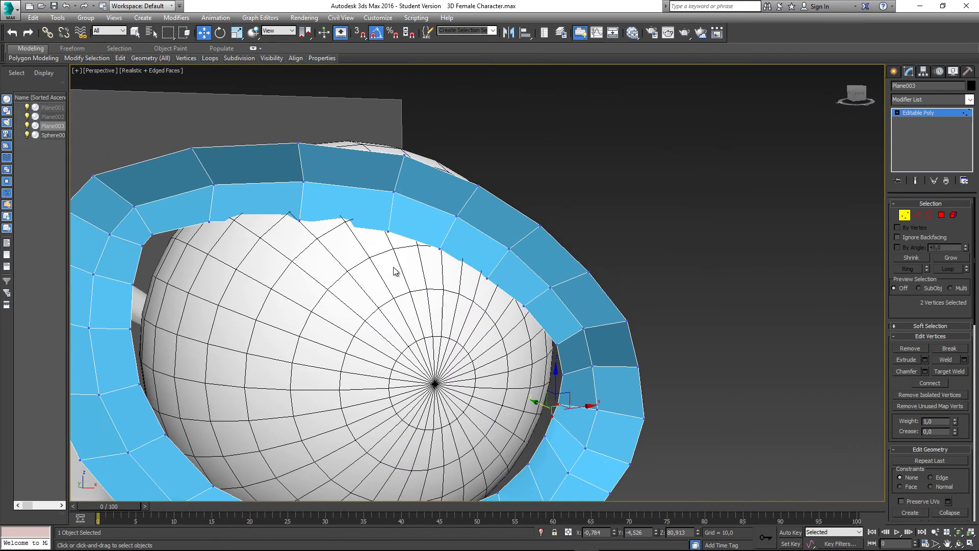
Nudge two inner-edge vertices of the upper lid slightly forward along Y so the strip clears the eyeball.
{"action": "left_click", "coordinate": [299, 223]}
{"action": "mouse_move", "coordinate": [300, 223]}
{"action": "middle_mouse_down", "text": "alt"}
{"action": "mouse_move", "coordinate": [308, 239]}
{"action": "mouse_move", "coordinate": [289, 222]}
{"action": "middle_mouse_up", "text": "alt"}
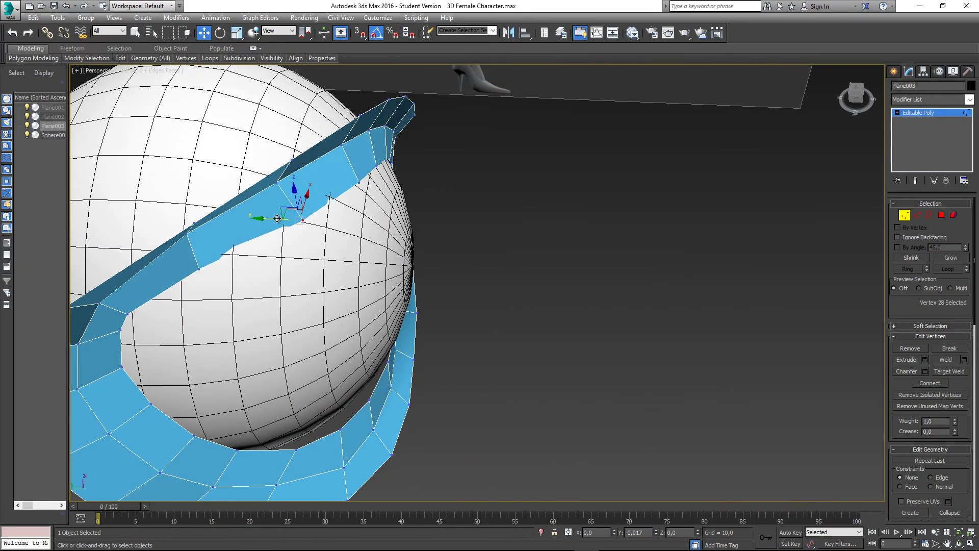
{"action": "left_click_drag", "start_coordinate": [277, 218], "coordinate": [280, 219]}
{"action": "left_click", "coordinate": [199, 269]}
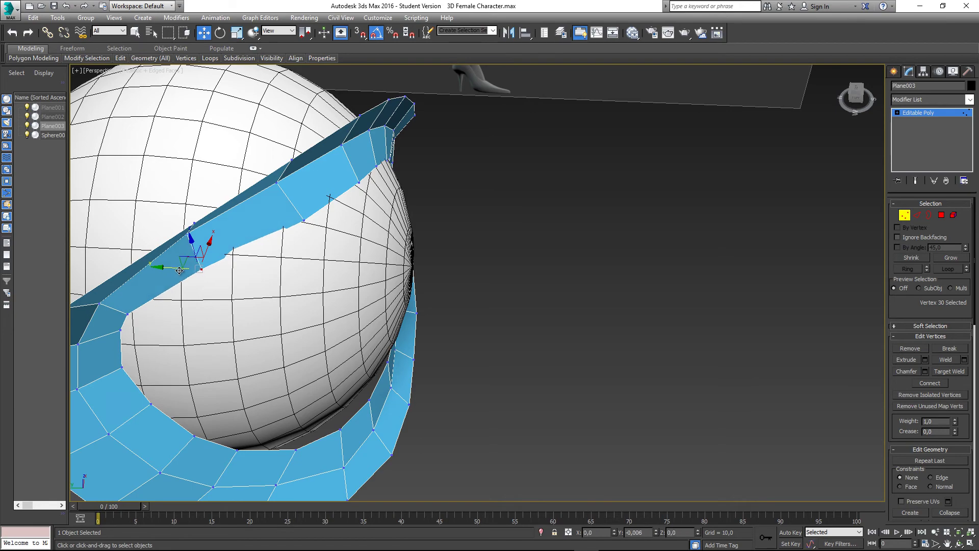
{"action": "mouse_move", "coordinate": [189, 265]}
{"action": "middle_mouse_down", "text": "alt"}
{"action": "mouse_move", "coordinate": [259, 189]}
{"action": "mouse_move", "coordinate": [216, 183]}
{"action": "mouse_move", "coordinate": [202, 253]}
{"action": "middle_mouse_up", "text": "alt"}
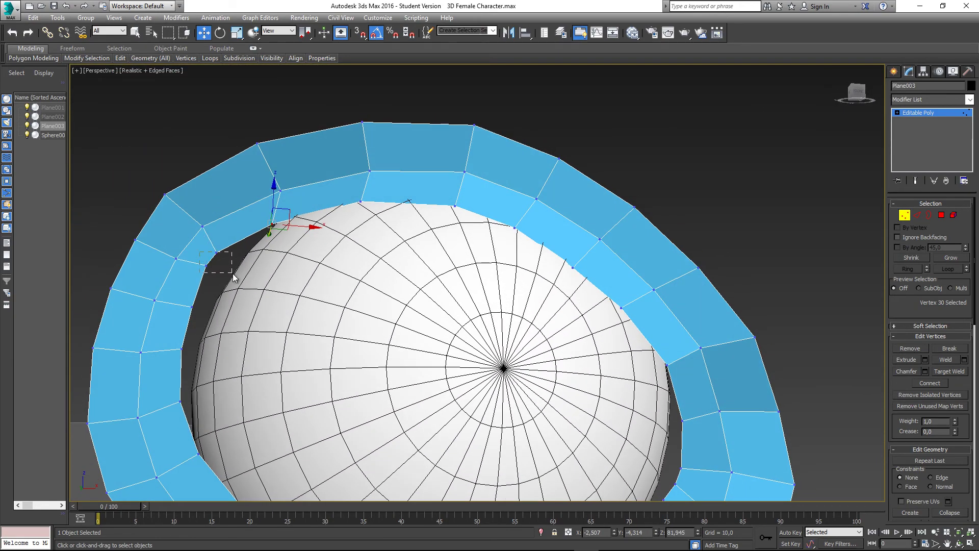
Shift the two inner-edge vertices at the upper lid's outer corner about 0.022 along X toward the eyeball.
{"action": "left_click_drag", "start_coordinate": [234, 276], "coordinate": [232, 275]}
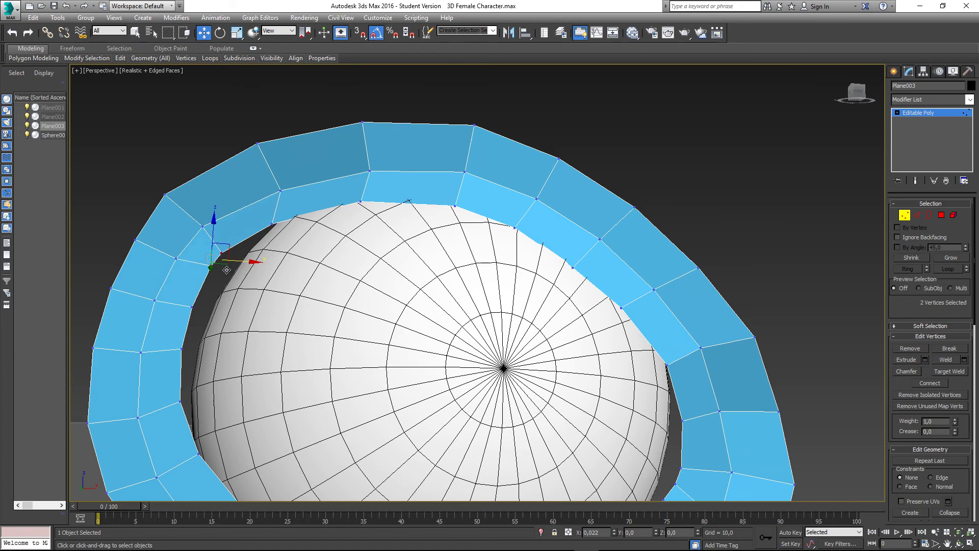
{"action": "middle_click_drag", "start_coordinate": [227, 270], "coordinate": [391, 266], "text": "alt"}
{"action": "left_click", "coordinate": [175, 418]}
{"action": "middle_click_drag", "start_coordinate": [392, 265], "coordinate": [367, 287], "text": "alt"}
Examine the eyelid ring's outline against the eye and nose of the face reference in the front view.
{"action": "key", "text": "f"}
{"action": "middle_click_drag", "start_coordinate": [444, 287], "coordinate": [387, 254]}
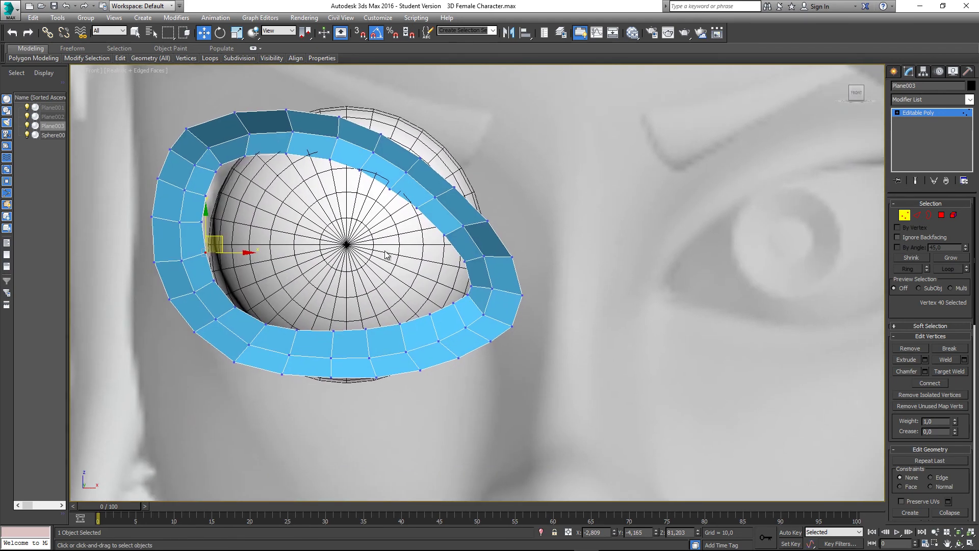
{"action": "middle_click_drag", "start_coordinate": [442, 265], "coordinate": [415, 244]}
{"action": "middle_click_drag", "start_coordinate": [234, 138], "coordinate": [249, 177]}
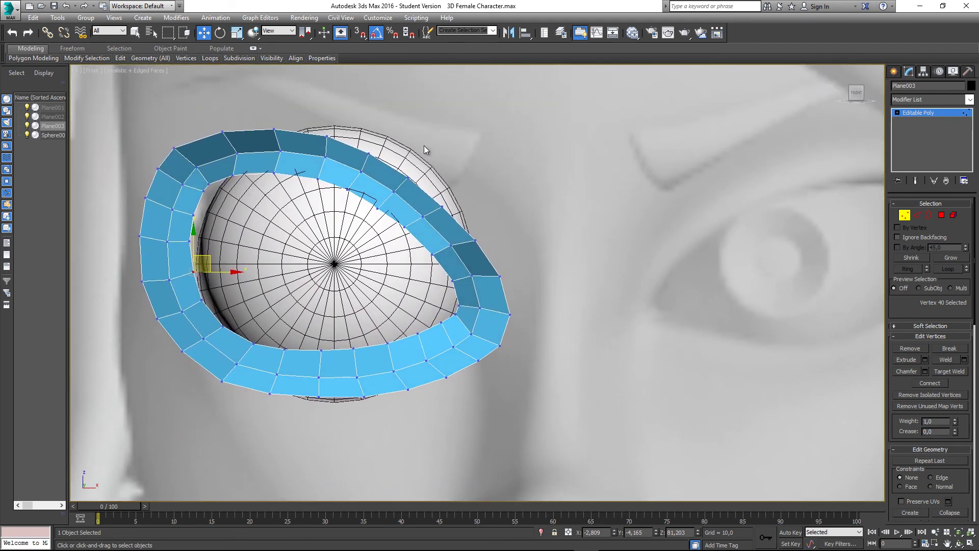
{"action": "left_click", "coordinate": [512, 285]}
{"action": "middle_click_drag", "start_coordinate": [532, 289], "coordinate": [485, 160]}
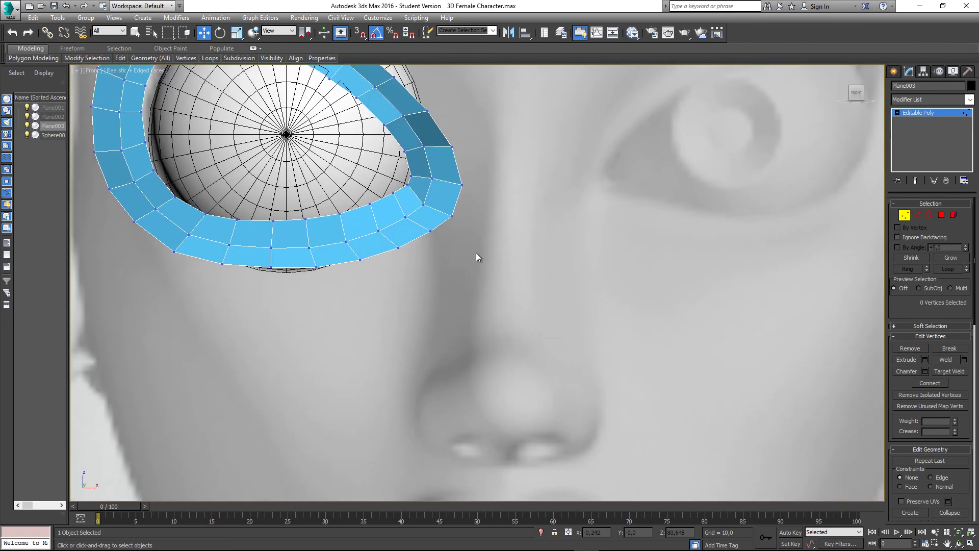
{"action": "middle_click_drag", "start_coordinate": [480, 206], "coordinate": [494, 291]}
{"action": "mouse_move", "coordinate": [483, 231]}
{"action": "middle_mouse_down"}
{"action": "mouse_move", "coordinate": [477, 258]}
{"action": "mouse_move", "coordinate": [473, 243]}
{"action": "middle_mouse_up"}
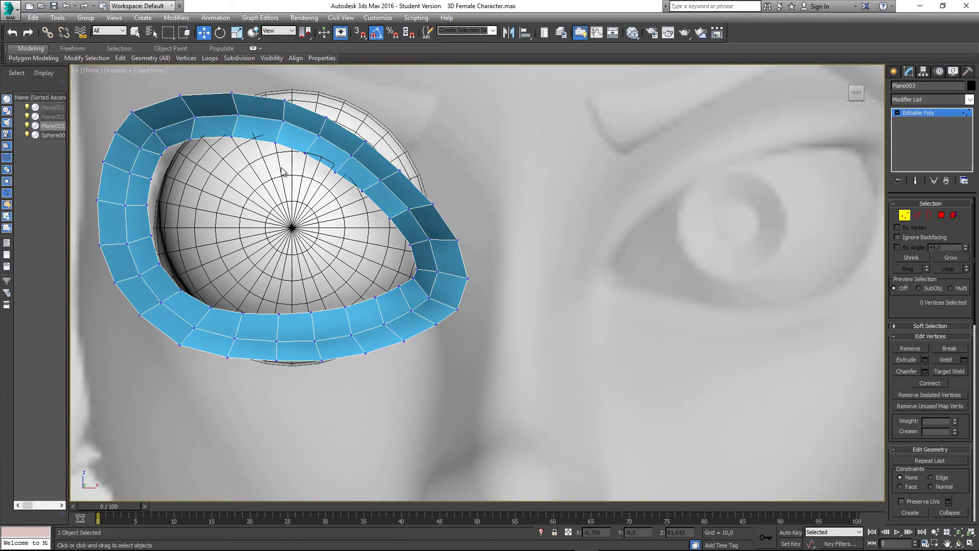
Set the front viewport's shading mode to Shaded.
{"action": "left_click", "coordinate": [121, 71]}
{"action": "left_click", "coordinate": [147, 94]}
{"action": "middle_click_drag", "start_coordinate": [461, 221], "coordinate": [435, 206]}
Move three outer-border vertices around the inner eye corner toward the eye along X, by about 0.156, 0.141 and 0.082.
{"action": "mouse_move", "coordinate": [465, 243]}
{"action": "left_mouse_down"}
{"action": "mouse_move", "coordinate": [438, 287]}
{"action": "mouse_move", "coordinate": [442, 253]}
{"action": "left_mouse_up"}
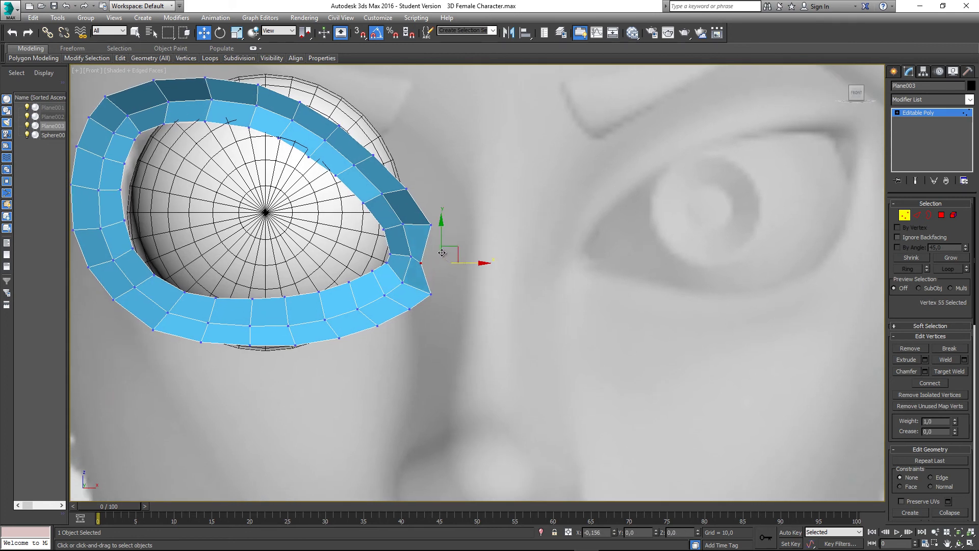
{"action": "left_click_drag", "start_coordinate": [445, 296], "coordinate": [438, 294]}
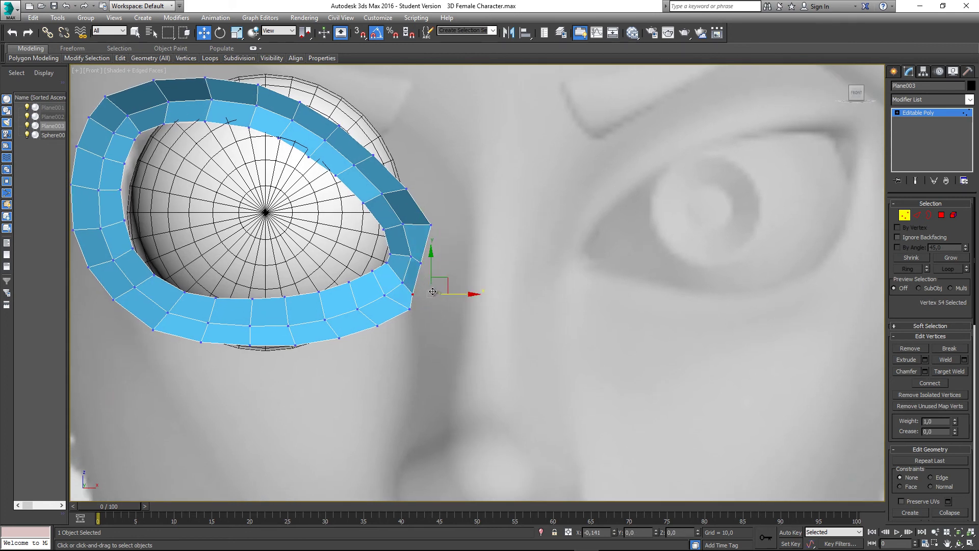
{"action": "left_click", "coordinate": [409, 309]}
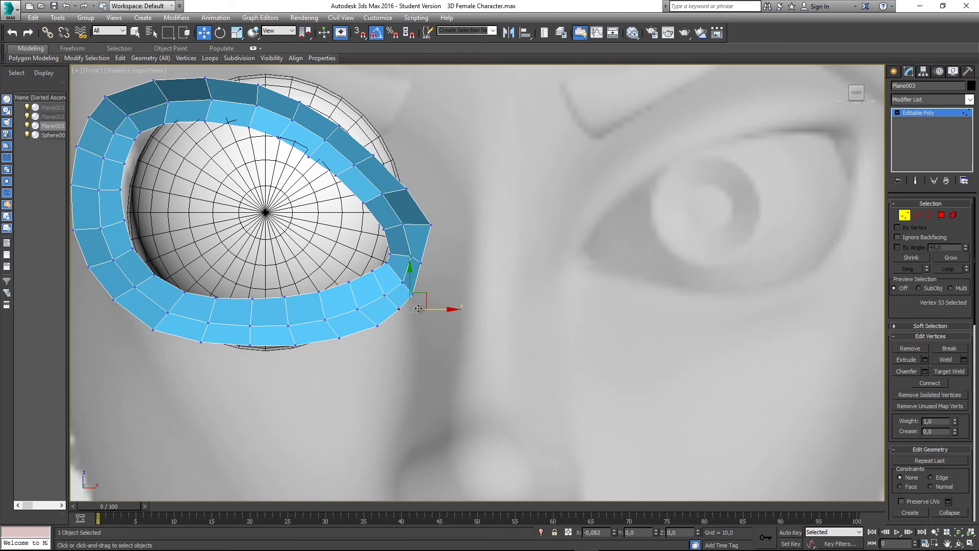
Move the two outer-border vertices above the inner eye corner toward the eye, the upper one to about X -0.727.
{"action": "mouse_move", "coordinate": [445, 213]}
{"action": "left_mouse_down"}
{"action": "mouse_move", "coordinate": [423, 231]}
{"action": "mouse_move", "coordinate": [449, 223]}
{"action": "left_mouse_up"}
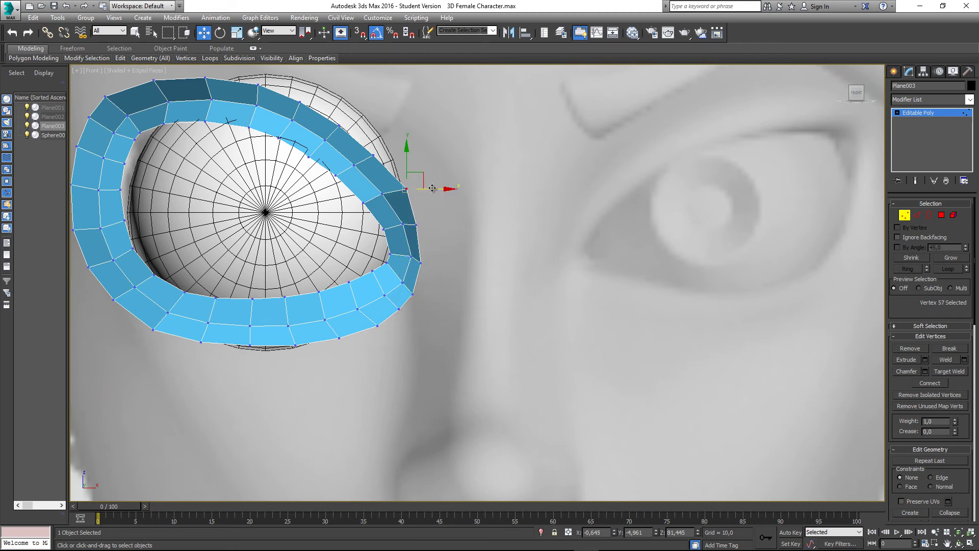
{"action": "left_click_drag", "start_coordinate": [432, 188], "coordinate": [423, 185]}
{"action": "left_click", "coordinate": [372, 156]}
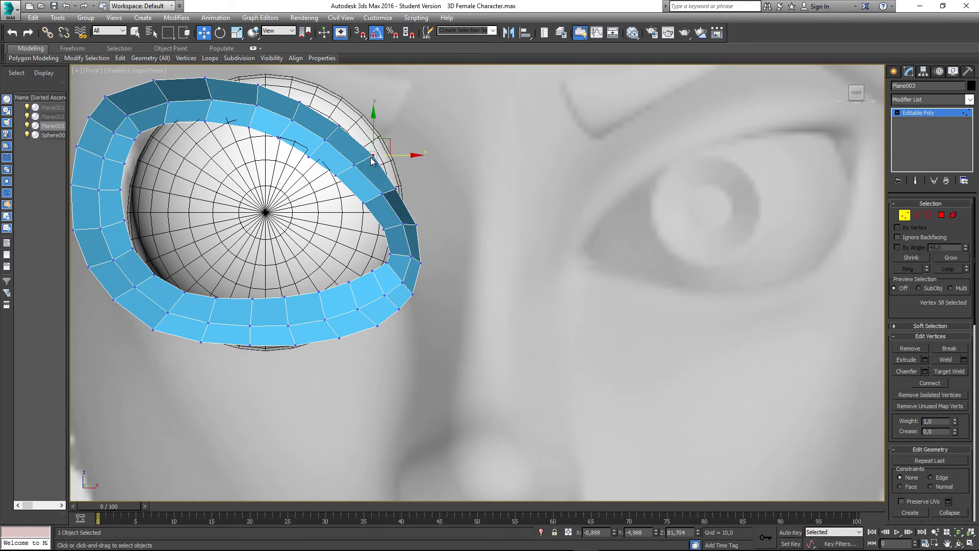
{"action": "scroll", "coordinate": [409, 213], "scroll_direction": "up", "scroll_amount": 2}
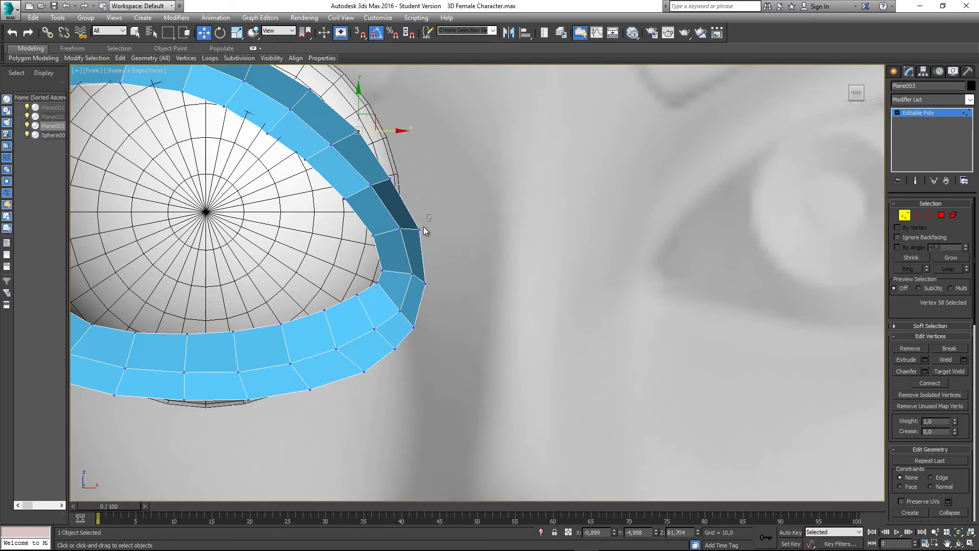
Fine-tune the horizontal positions of the outer-border vertices around the inner eye corner into a smooth curve.
{"action": "left_click", "coordinate": [413, 225]}
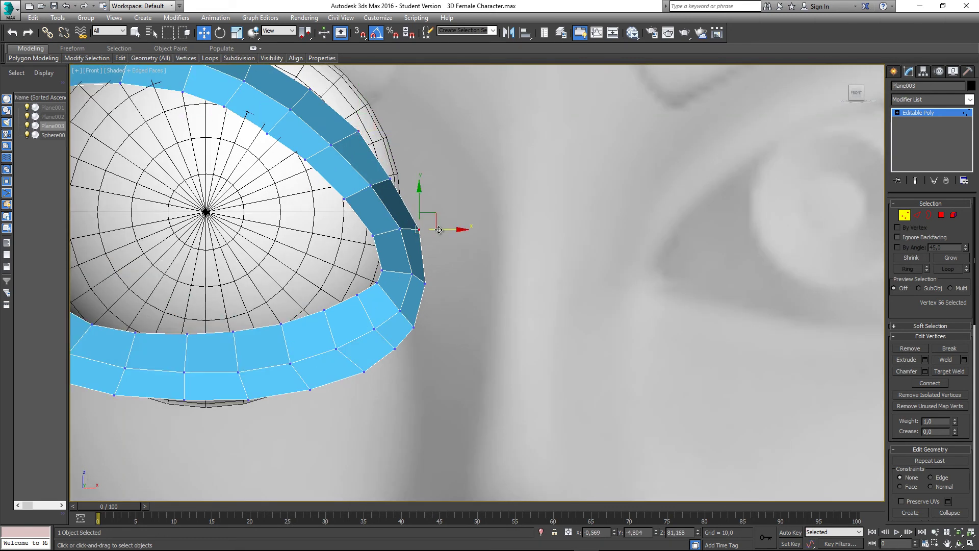
{"action": "left_click", "coordinate": [426, 284]}
{"action": "left_click_drag", "start_coordinate": [444, 283], "coordinate": [443, 283]}
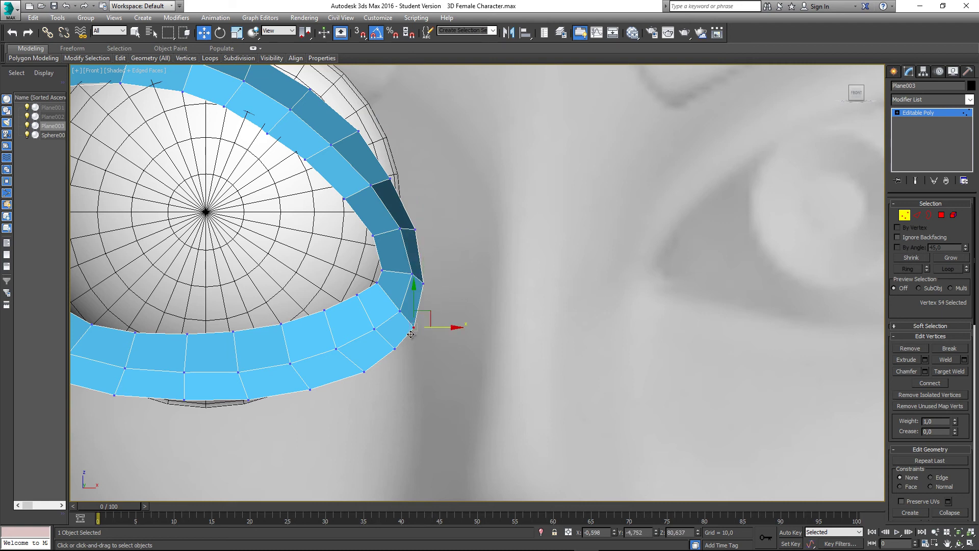
{"action": "left_click_drag", "start_coordinate": [428, 328], "coordinate": [383, 371]}
{"action": "left_click", "coordinate": [393, 349]}
{"action": "left_click", "coordinate": [363, 372]}
{"action": "scroll", "coordinate": [469, 284], "scroll_direction": "down", "scroll_amount": 4}
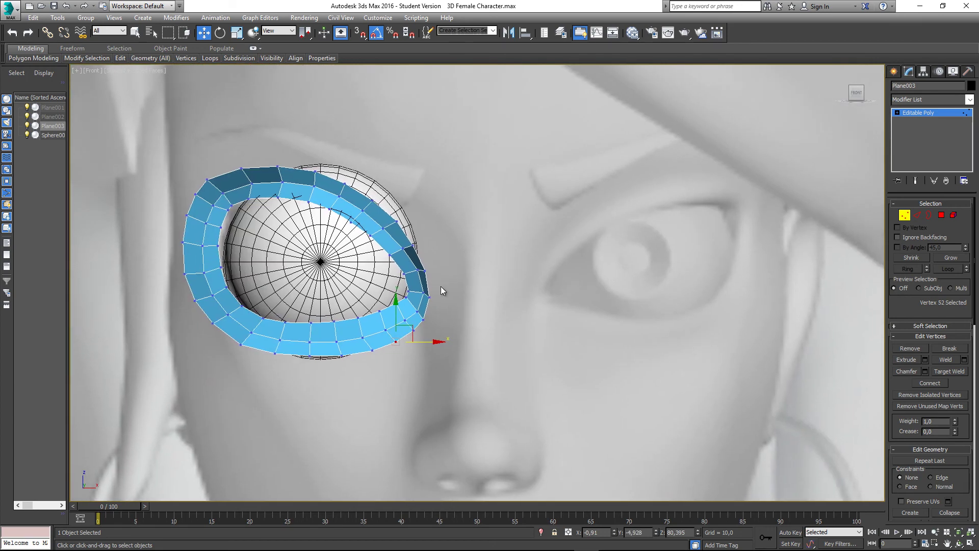
Select the four outer-border vertices at the inner eye corner and move them together back to about Y -4.747.
{"action": "key", "text": "p"}
{"action": "scroll", "coordinate": [413, 282], "scroll_direction": "down", "scroll_amount": 4}
{"action": "middle_click_drag", "start_coordinate": [406, 284], "coordinate": [427, 285], "text": "alt"}
{"action": "scroll", "coordinate": [375, 273], "scroll_direction": "up", "scroll_amount": 6}
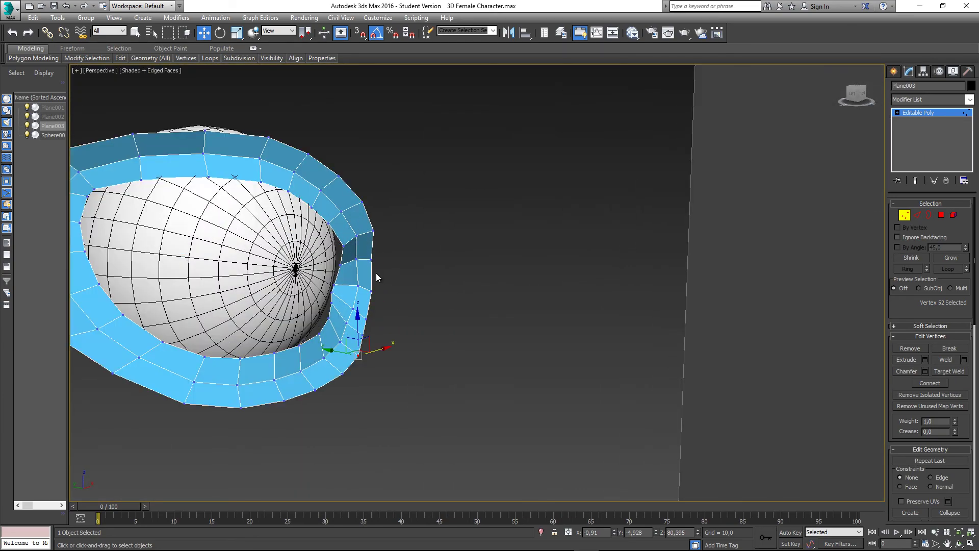
{"action": "left_click", "coordinate": [370, 247]}
{"action": "left_click", "coordinate": [371, 312], "text": "ctrl"}
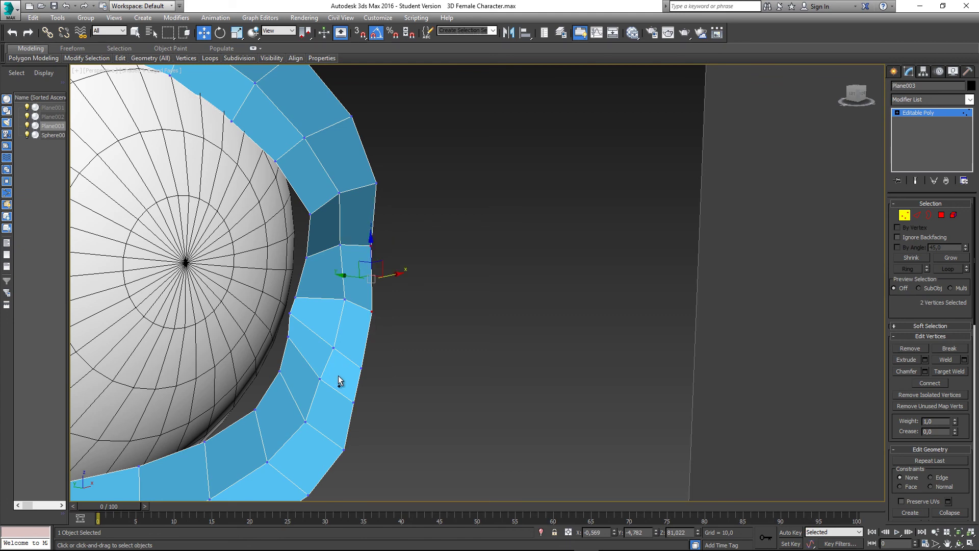
{"action": "left_click", "coordinate": [359, 367], "text": "ctrl"}
{"action": "left_click", "coordinate": [354, 399], "text": "ctrl"}
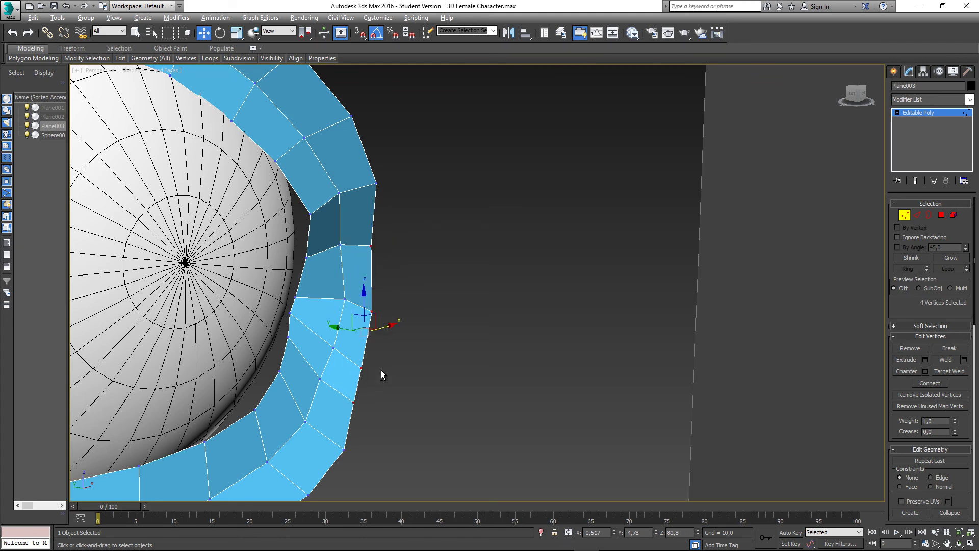
{"action": "middle_click_drag", "start_coordinate": [380, 369], "coordinate": [345, 341], "text": "alt"}
{"action": "left_click_drag", "start_coordinate": [334, 323], "coordinate": [326, 324]}
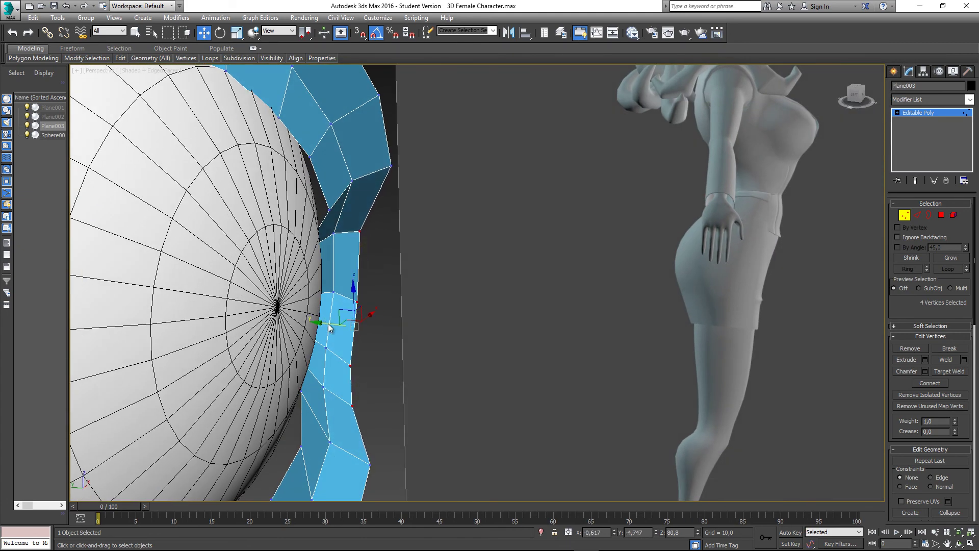
Move the neighbouring outer-border vertices below and above that group back, the upper one to about Y -4.927.
{"action": "middle_click_drag", "start_coordinate": [399, 453], "coordinate": [426, 398]}
{"action": "left_click", "coordinate": [396, 411]}
{"action": "left_click_drag", "start_coordinate": [378, 406], "coordinate": [366, 404]}
{"action": "middle_click_drag", "start_coordinate": [413, 273], "coordinate": [415, 344]}
{"action": "left_click", "coordinate": [417, 191]}
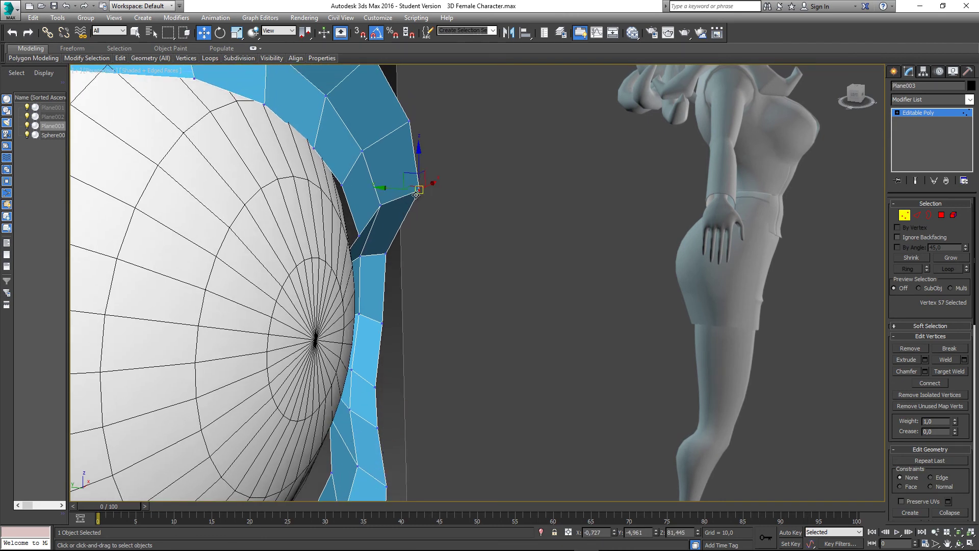
{"action": "left_click_drag", "start_coordinate": [396, 189], "coordinate": [386, 188]}
{"action": "scroll", "coordinate": [403, 244], "scroll_direction": "down", "scroll_amount": 4}
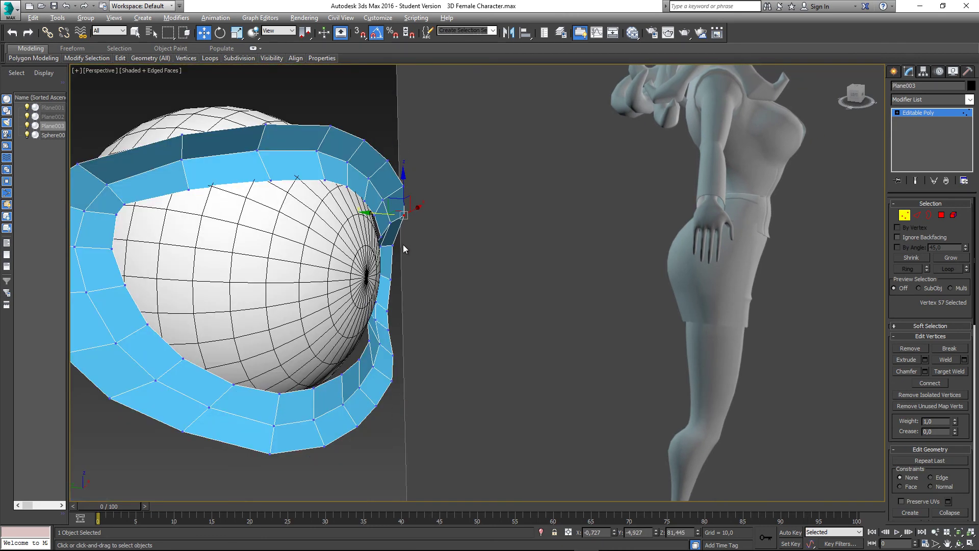
Move the single eyelid vertex beside the eyeball above the inner eye corner slightly back along Y and deselect it.
{"action": "middle_click_drag", "start_coordinate": [405, 247], "coordinate": [436, 203], "text": "alt"}
{"action": "left_click", "coordinate": [476, 254]}
{"action": "scroll", "coordinate": [470, 257], "scroll_direction": "down", "scroll_amount": 3}
{"action": "scroll", "coordinate": [436, 206], "scroll_direction": "up", "scroll_amount": 2}
{"action": "left_click", "coordinate": [410, 227]}
{"action": "scroll", "coordinate": [428, 239], "scroll_direction": "up", "scroll_amount": 2}
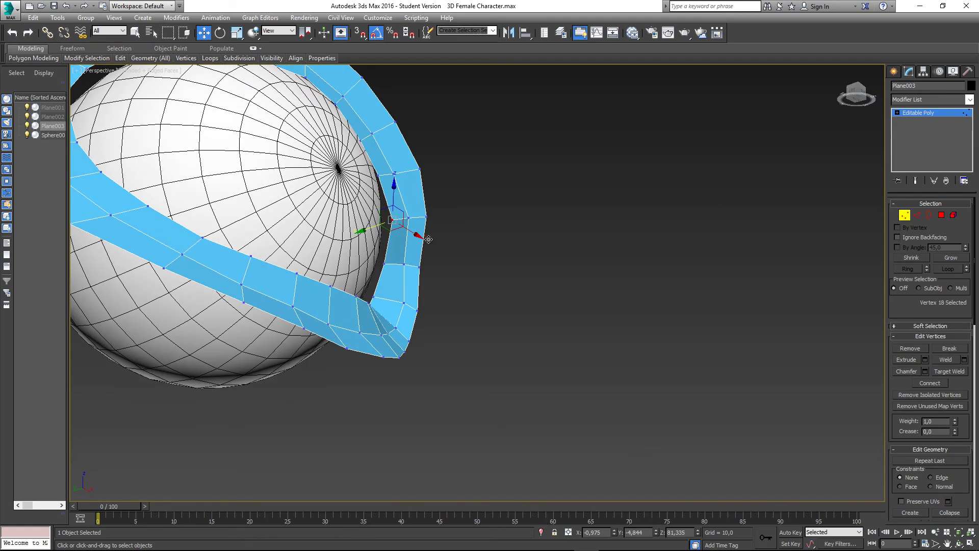
{"action": "left_click_drag", "start_coordinate": [378, 228], "coordinate": [371, 230]}
{"action": "middle_click_drag", "start_coordinate": [396, 284], "coordinate": [395, 333], "text": "alt"}
{"action": "middle_click_drag", "start_coordinate": [395, 332], "coordinate": [472, 340]}
{"action": "left_click", "coordinate": [710, 220]}
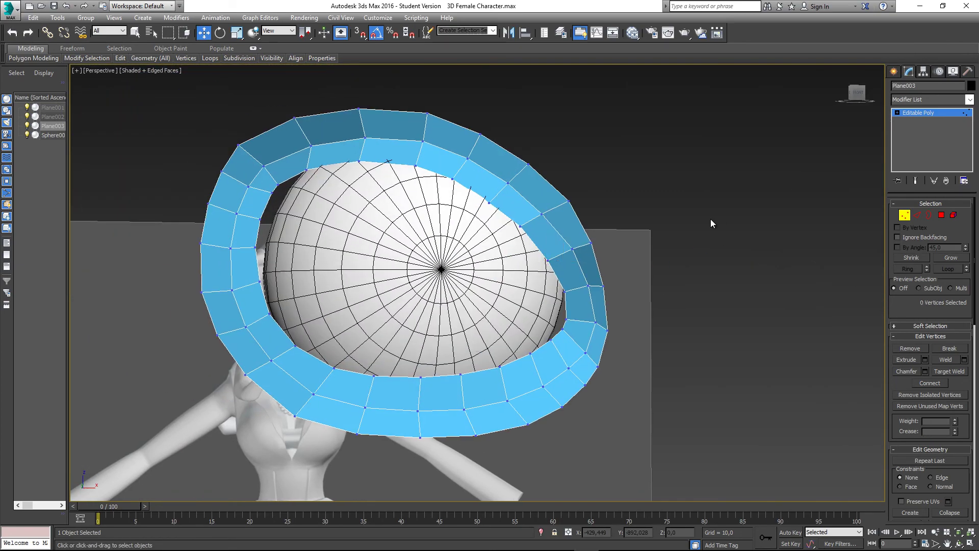
Switch to Element sub-object level and select the entire blue eyelid strip.
{"action": "middle_click_drag", "start_coordinate": [710, 220], "coordinate": [595, 299], "text": "alt"}
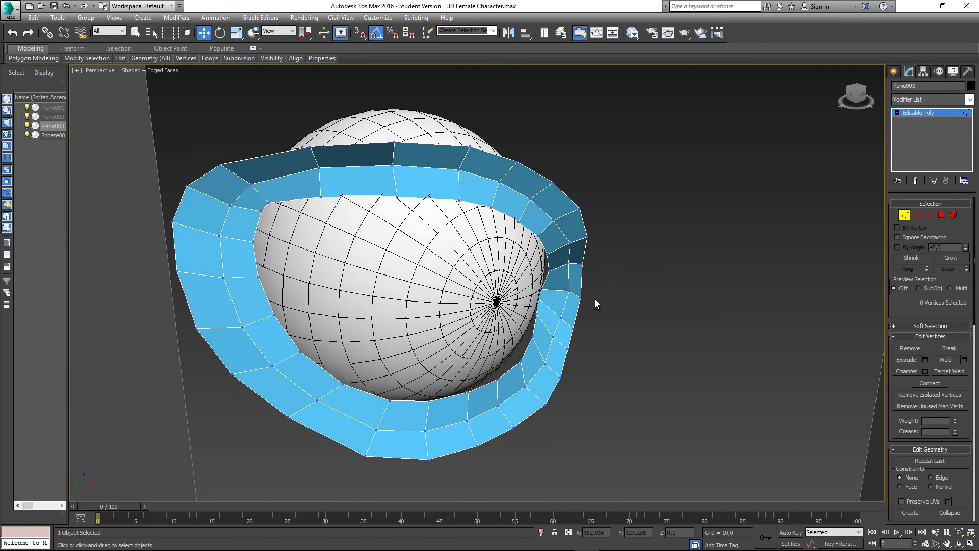
{"action": "middle_click_drag", "start_coordinate": [542, 274], "coordinate": [488, 343], "text": "alt"}
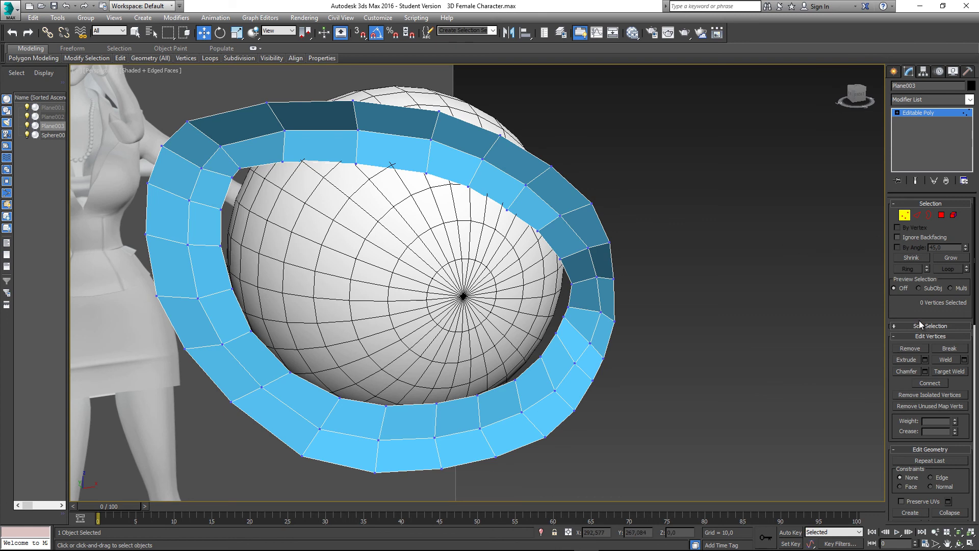
{"action": "scroll", "coordinate": [918, 306], "scroll_direction": "down", "scroll_amount": 10}
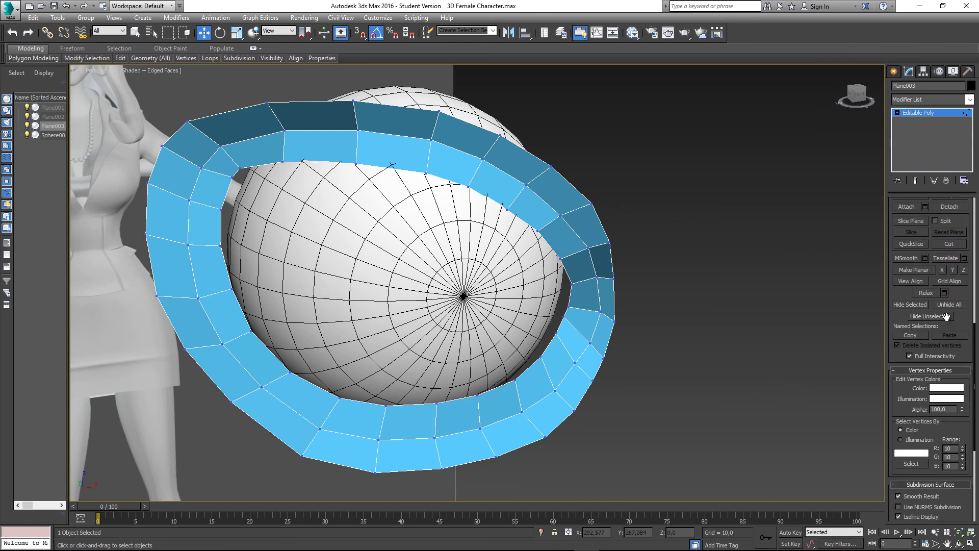
{"action": "scroll", "coordinate": [946, 316], "scroll_direction": "up", "scroll_amount": 3}
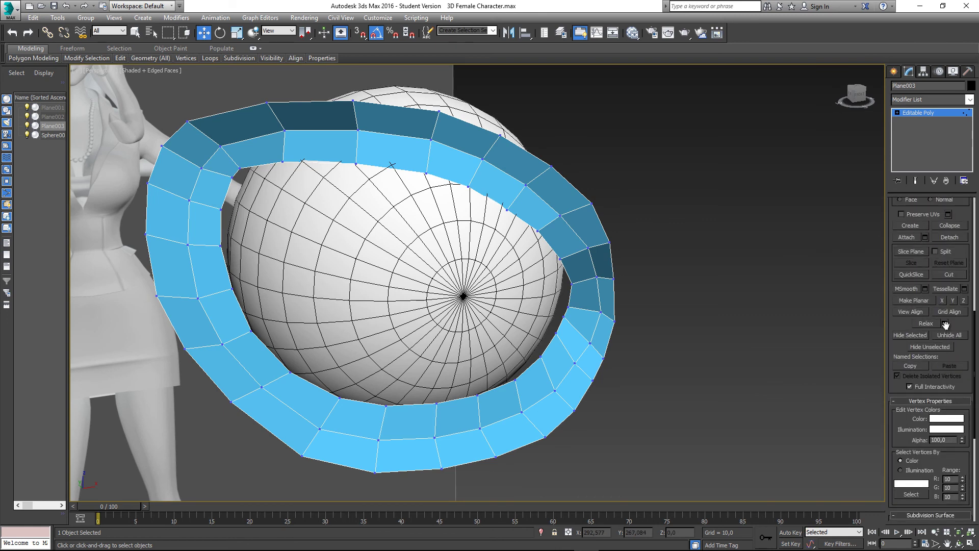
{"action": "scroll", "coordinate": [945, 324], "scroll_direction": "up", "scroll_amount": 10}
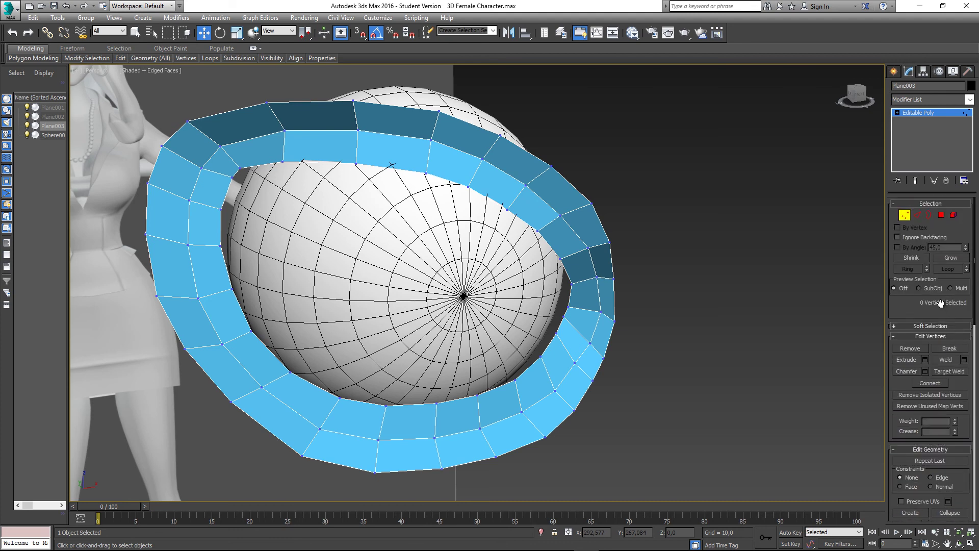
{"action": "left_click", "coordinate": [953, 216]}
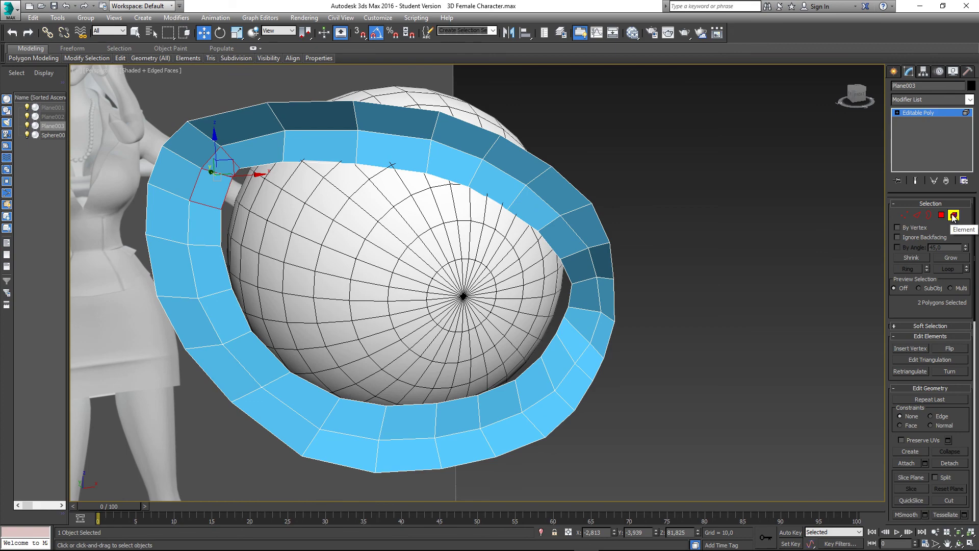
{"action": "left_click", "coordinate": [578, 219]}
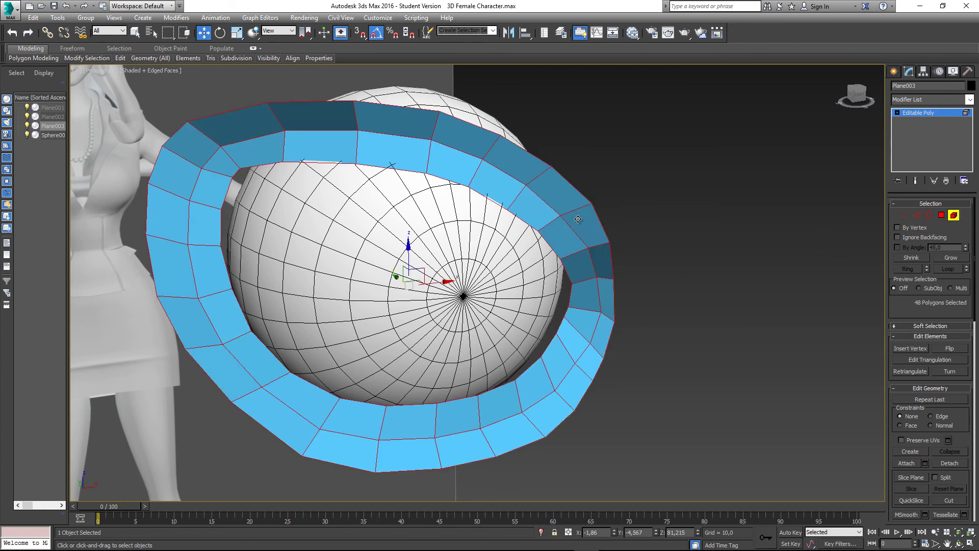
Change the perspective viewport shading to Realistic with edged faces kept on.
{"action": "middle_click_drag", "start_coordinate": [494, 190], "coordinate": [294, 159], "text": "alt"}
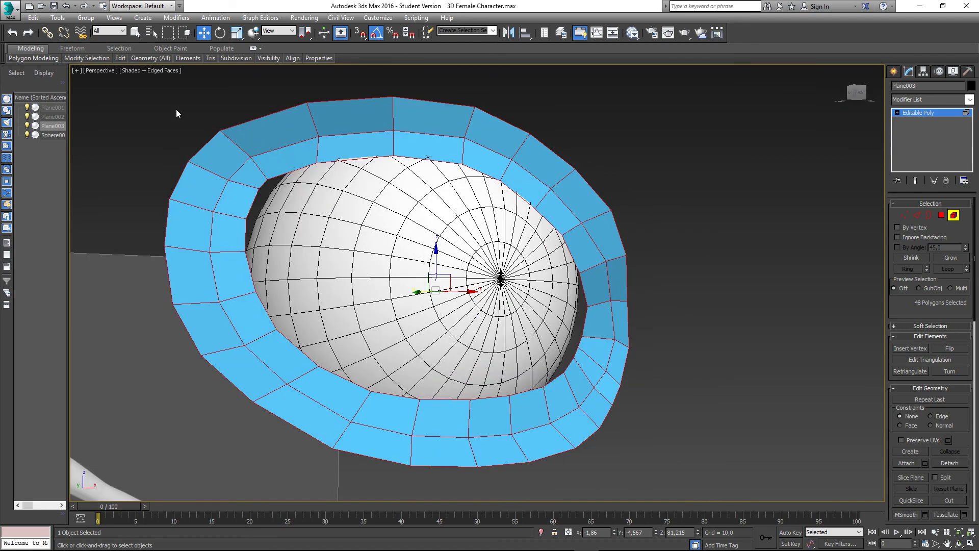
{"action": "left_click", "coordinate": [133, 71]}
{"action": "left_click", "coordinate": [154, 83]}
{"action": "mouse_move", "coordinate": [222, 161]}
{"action": "middle_mouse_down"}
{"action": "mouse_move", "coordinate": [223, 176]}
{"action": "mouse_move", "coordinate": [173, 167]}
{"action": "mouse_move", "coordinate": [307, 249]}
{"action": "mouse_move", "coordinate": [307, 216]}
{"action": "middle_mouse_up"}
Assign smoothing group 1 to all polygons of the selected eyelid strip.
{"action": "left_click_drag", "start_coordinate": [942, 305], "coordinate": [939, 288]}
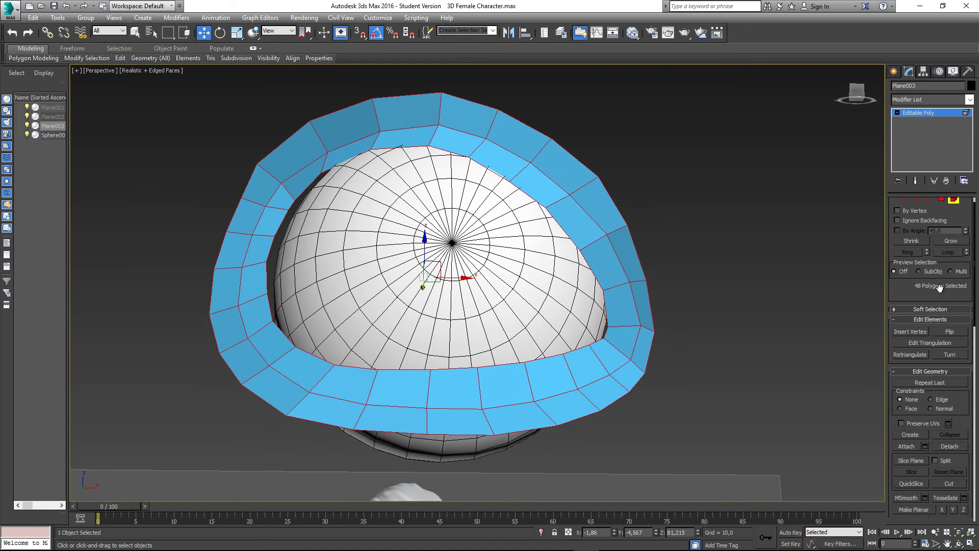
{"action": "scroll", "coordinate": [940, 288], "scroll_direction": "down", "scroll_amount": 10}
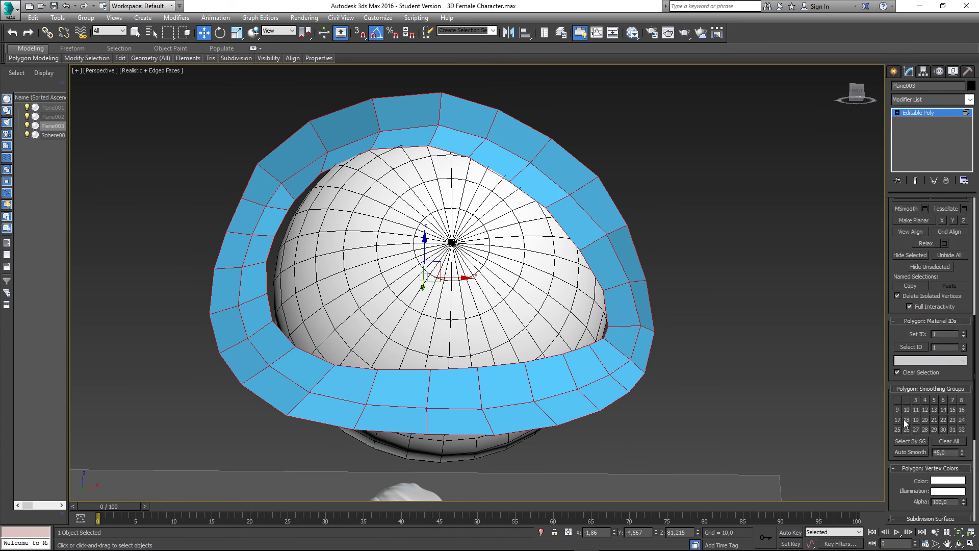
{"action": "scroll", "coordinate": [905, 422], "scroll_direction": "down", "scroll_amount": 1}
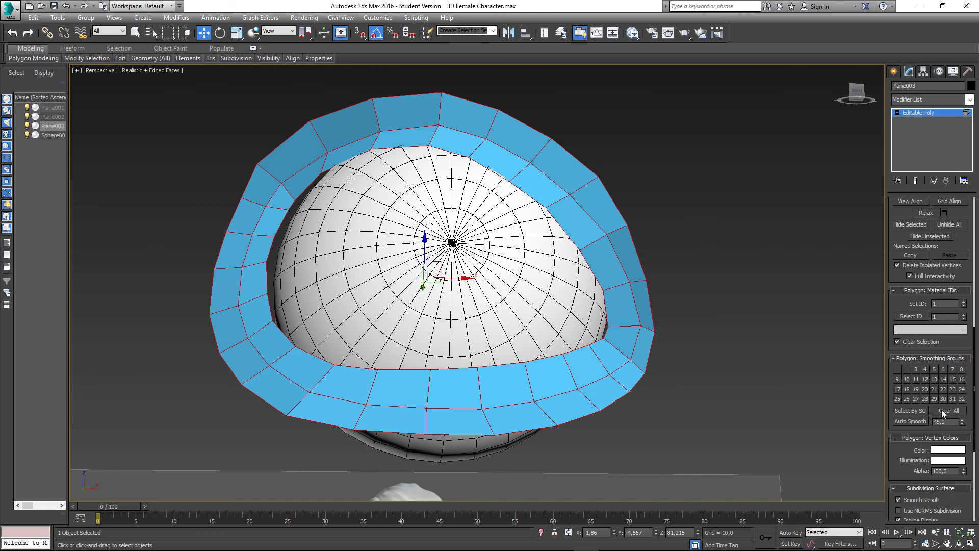
{"action": "left_click", "coordinate": [898, 370]}
{"action": "middle_click_drag", "start_coordinate": [586, 245], "coordinate": [512, 247], "text": "alt"}
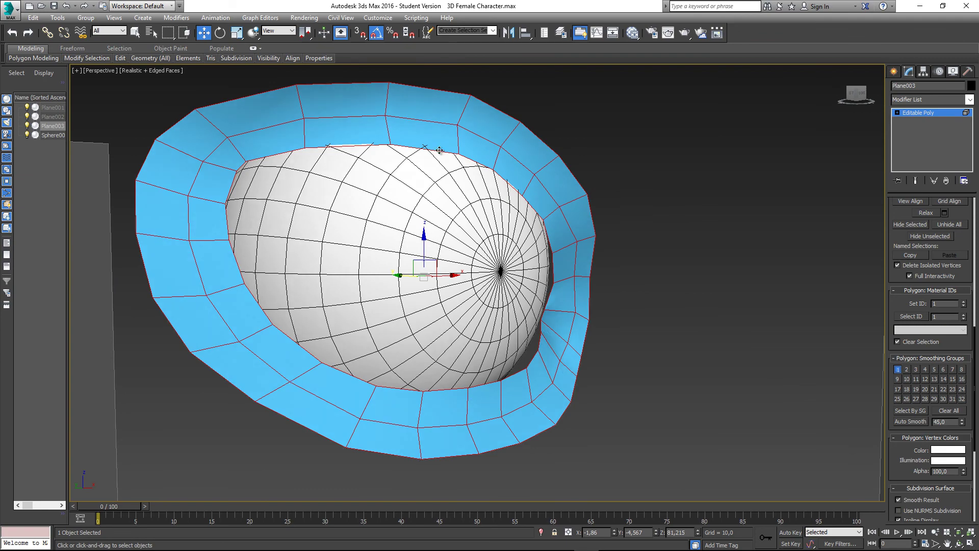
{"action": "middle_click_drag", "start_coordinate": [440, 150], "coordinate": [329, 156], "text": "alt"}
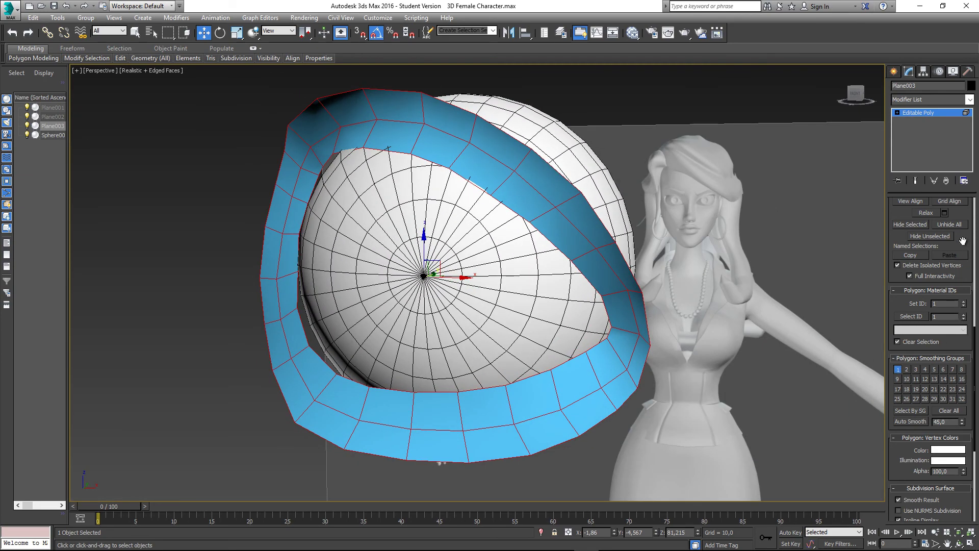
Apply Relax once to the selected eyelid strip to even out its surface.
{"action": "scroll", "coordinate": [962, 241], "scroll_direction": "up", "scroll_amount": 3}
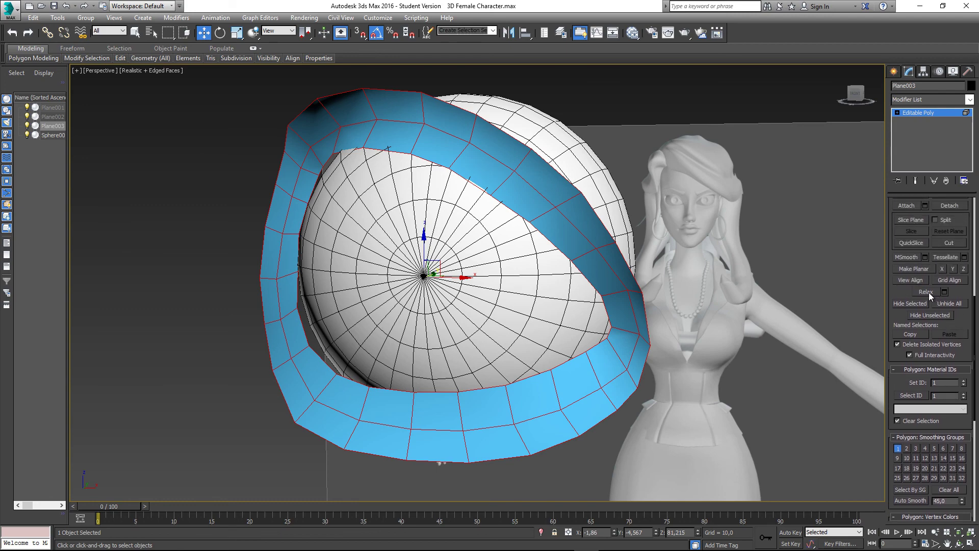
{"action": "left_click", "coordinate": [925, 291]}
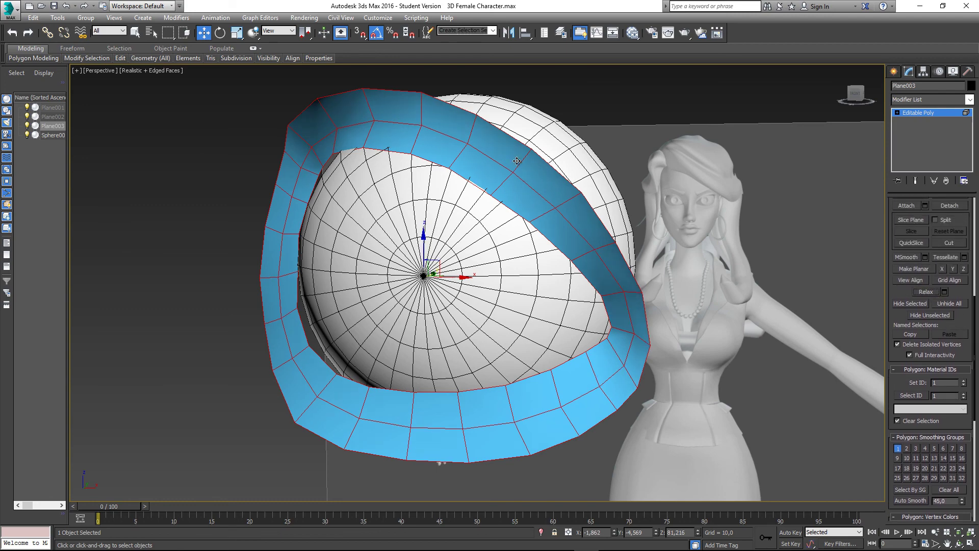
{"action": "middle_click_drag", "start_coordinate": [301, 165], "coordinate": [358, 172], "text": "alt"}
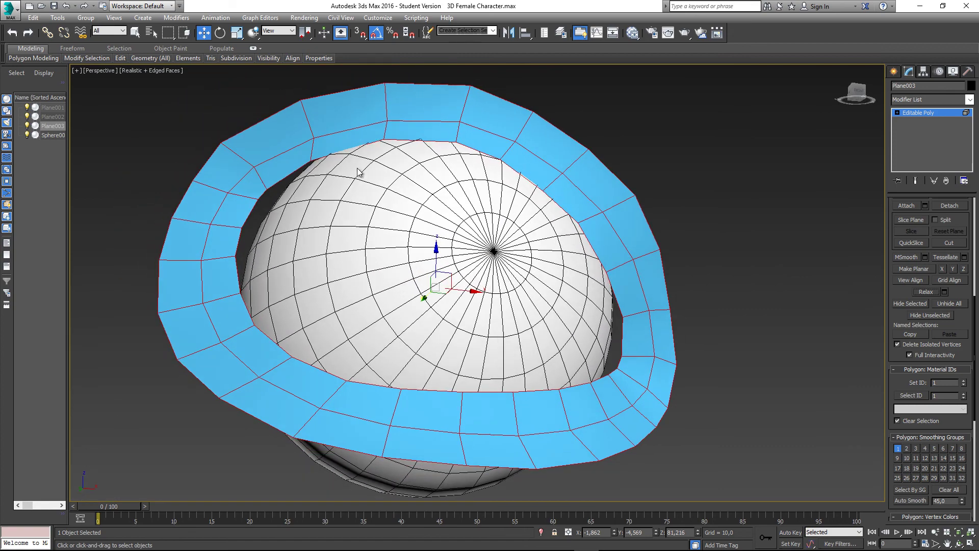
Deselect the strip's polygons, leave Element editing and deselect the eyelid object.
{"action": "scroll", "coordinate": [660, 365], "scroll_direction": "down", "scroll_amount": 5}
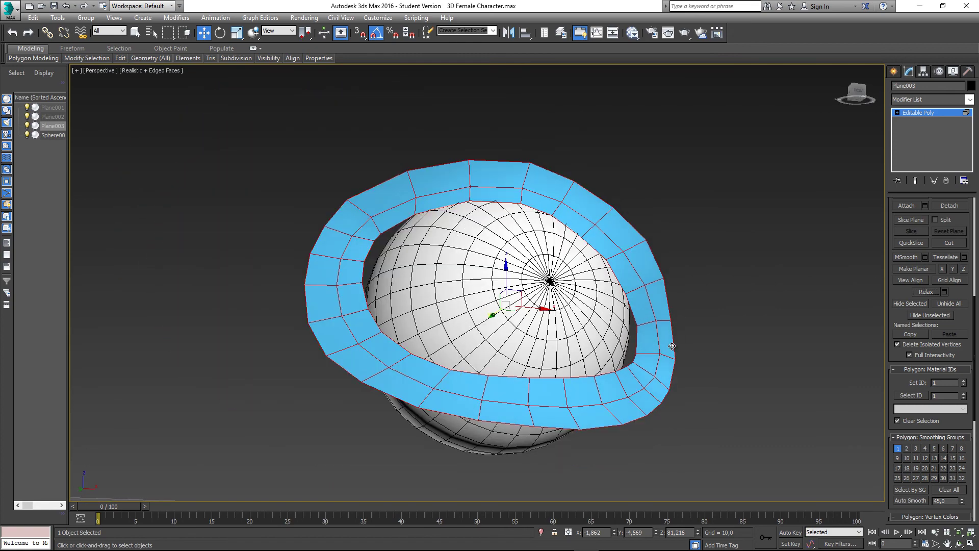
{"action": "middle_click_drag", "start_coordinate": [623, 352], "coordinate": [700, 334], "text": "alt"}
{"action": "scroll", "coordinate": [961, 312], "scroll_direction": "up", "scroll_amount": 8}
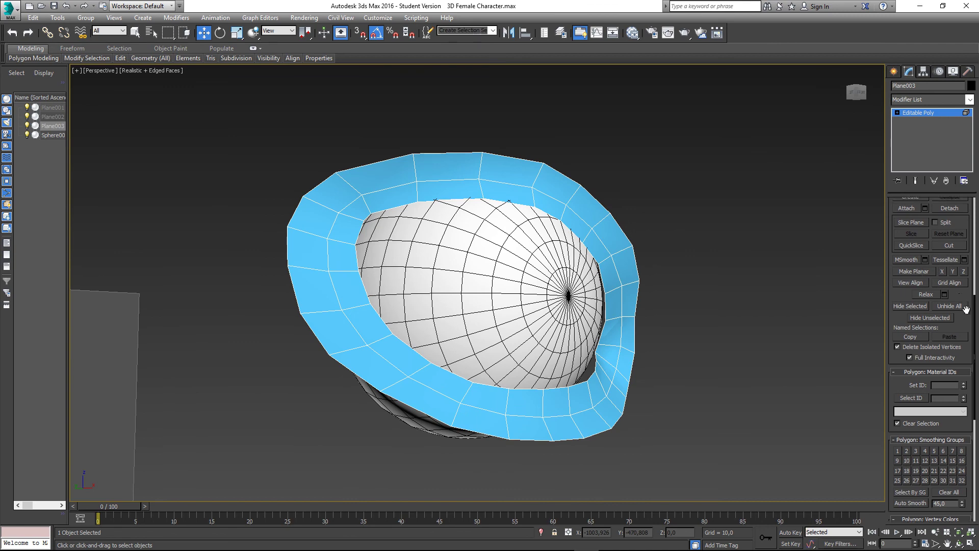
{"action": "left_click", "coordinate": [739, 218]}
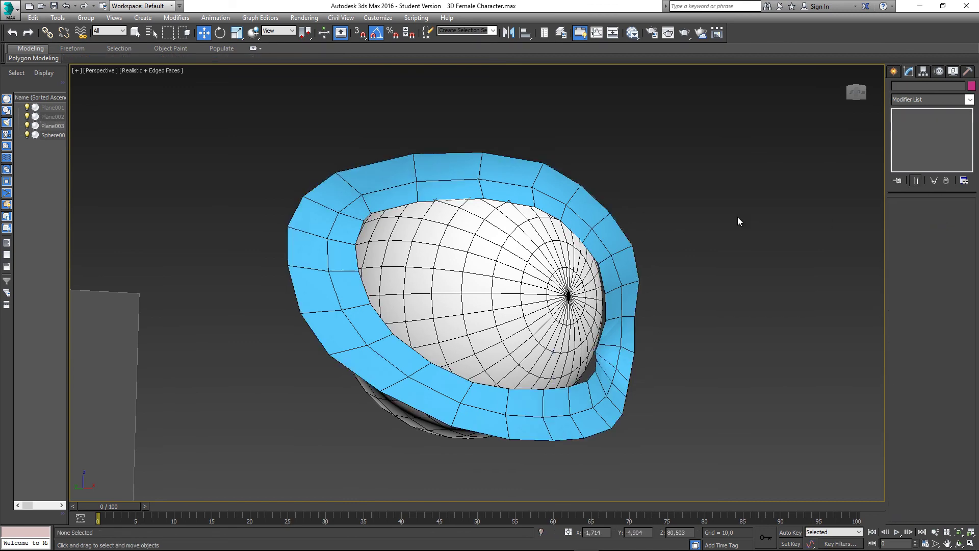
{"action": "middle_click_drag", "start_coordinate": [738, 218], "coordinate": [510, 240], "text": "alt"}
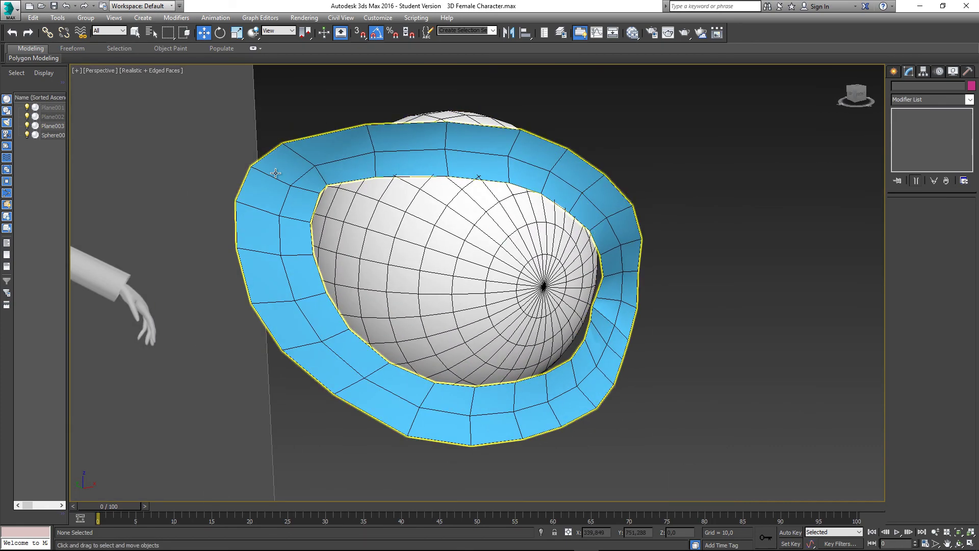
Examine the strip's smooth shading with the edged-faces display turned off, and turn the edges back on.
{"action": "middle_click_drag", "start_coordinate": [332, 110], "coordinate": [350, 134]}
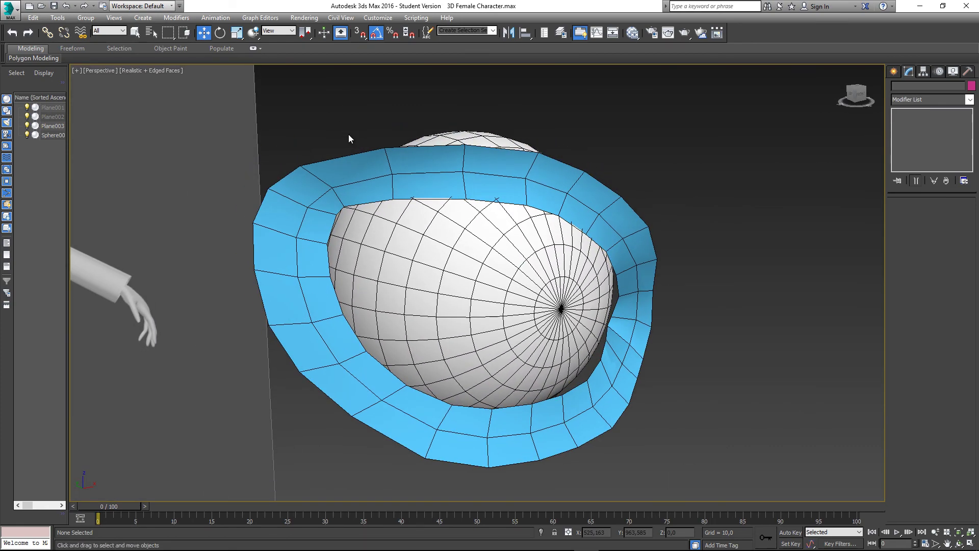
{"action": "key", "text": "F4"}
{"action": "middle_click_drag", "start_coordinate": [627, 284], "coordinate": [566, 261], "text": "alt"}
{"action": "key", "text": "F4"}
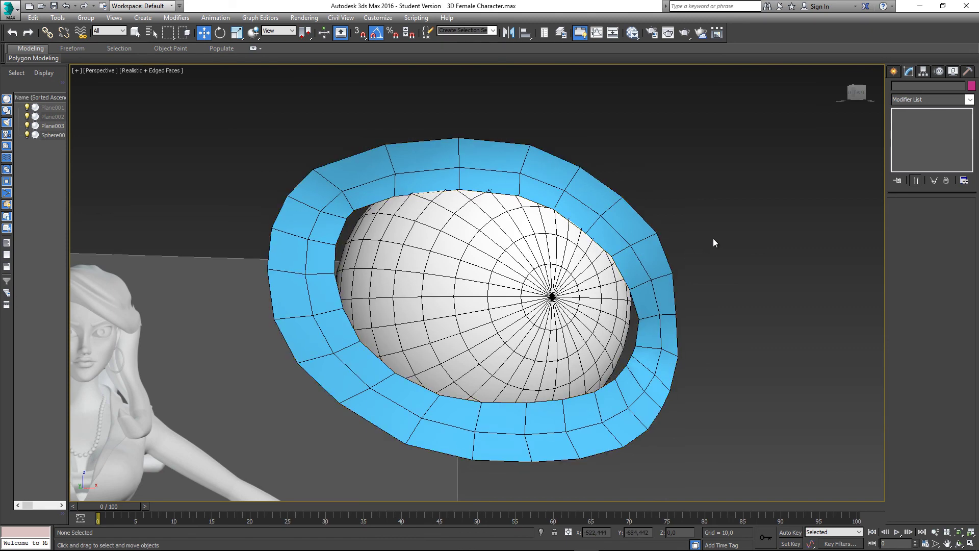
Save the 3D Female Character scene.
{"action": "key", "text": "ctrl+s"}
{"action": "middle_click_drag", "start_coordinate": [650, 256], "coordinate": [636, 247]}
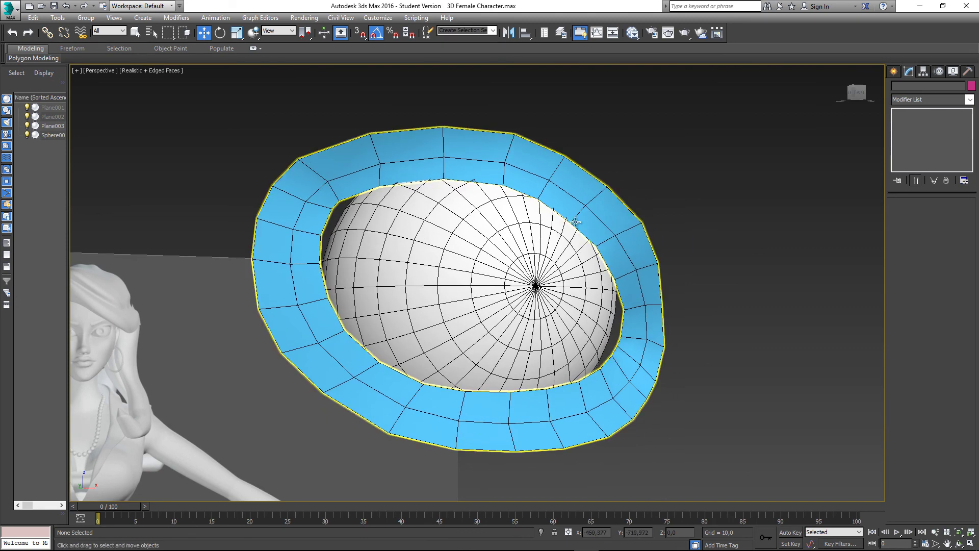
{"action": "scroll", "coordinate": [681, 151], "scroll_direction": "down", "scroll_amount": 6}
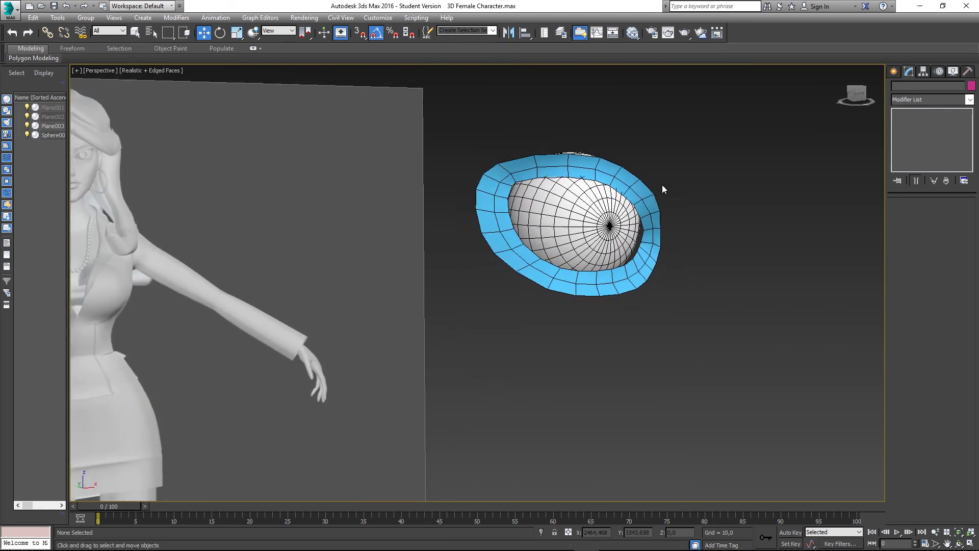
{"action": "middle_click_drag", "start_coordinate": [662, 189], "coordinate": [616, 203], "text": "alt"}
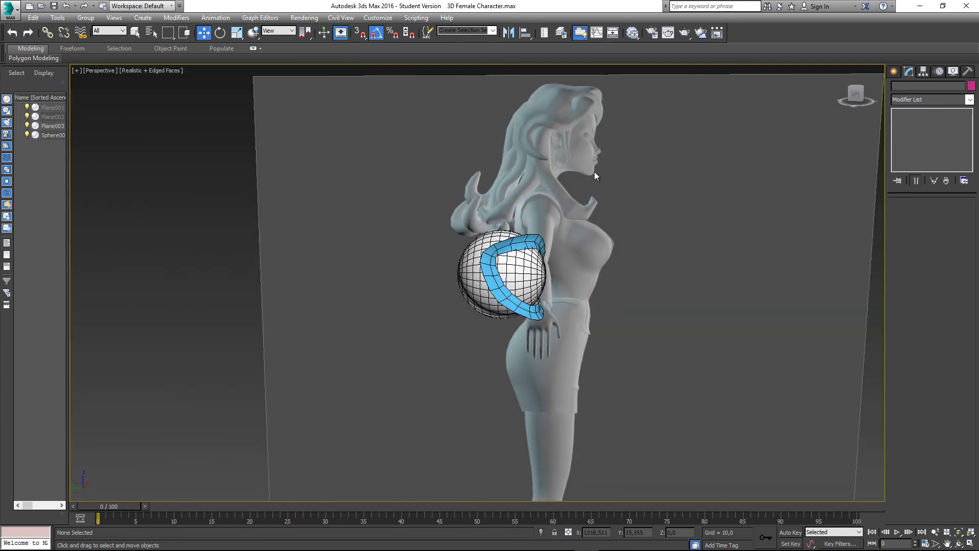